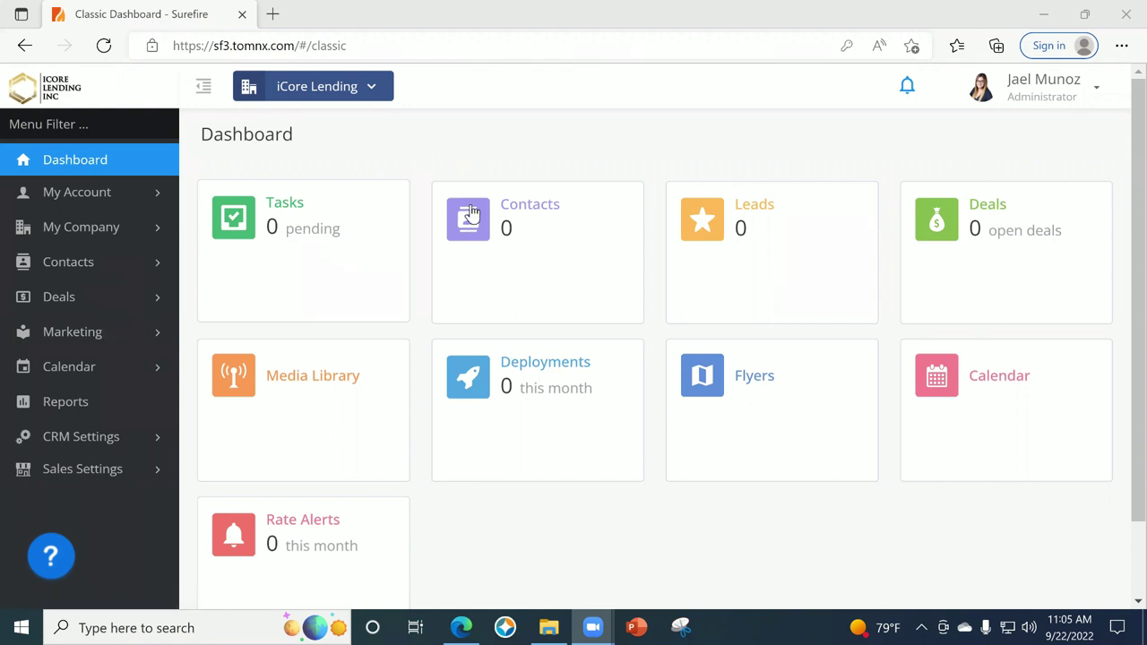
# - Open My Account > My Profile and bring up the Edit My Profile form
pyautogui.click(97, 203)
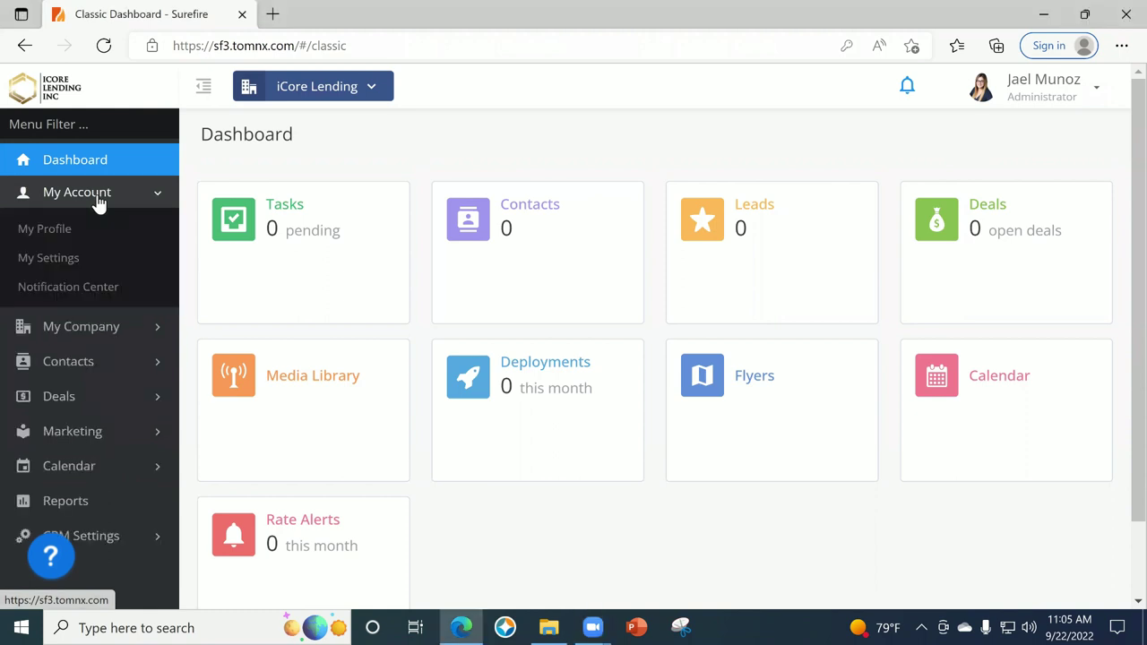
pyautogui.click(63, 231)
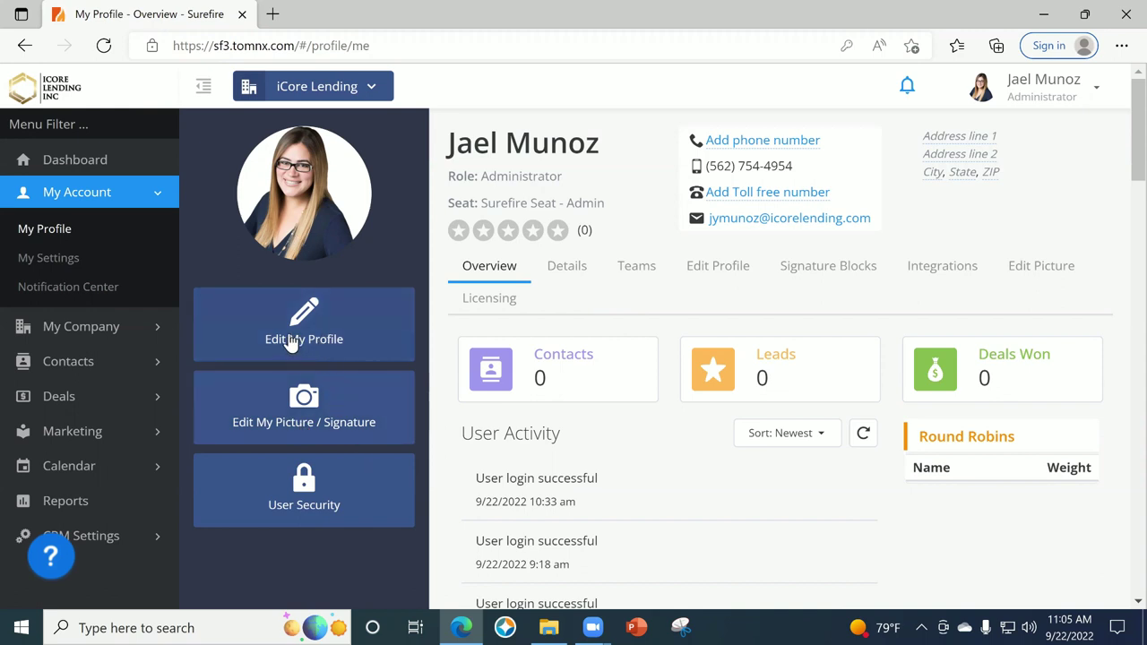
pyautogui.click(291, 344)
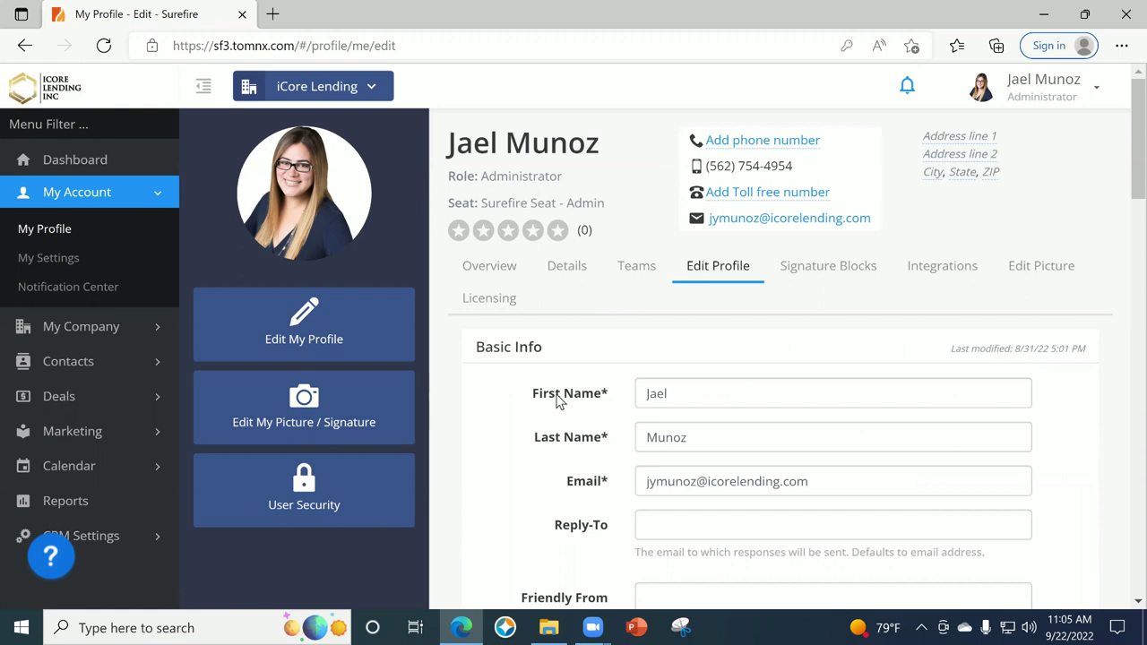
# - Append the middle name to the First Name field, then scroll down to the Website fields
pyautogui.click(713, 391)
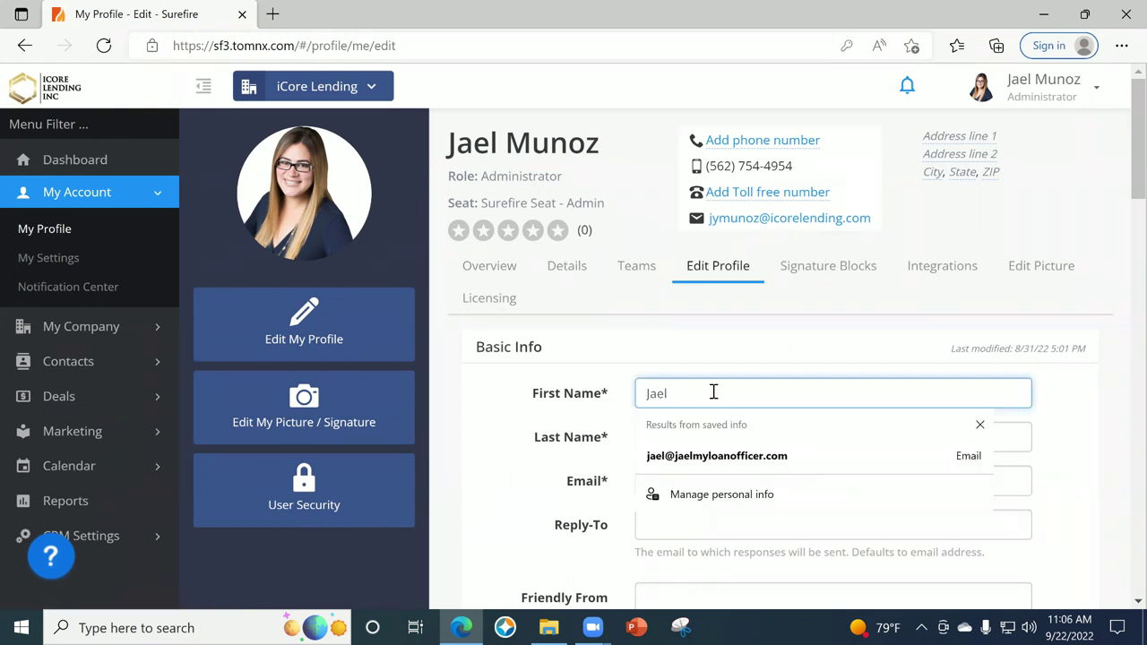
pyautogui.write('Yvette')
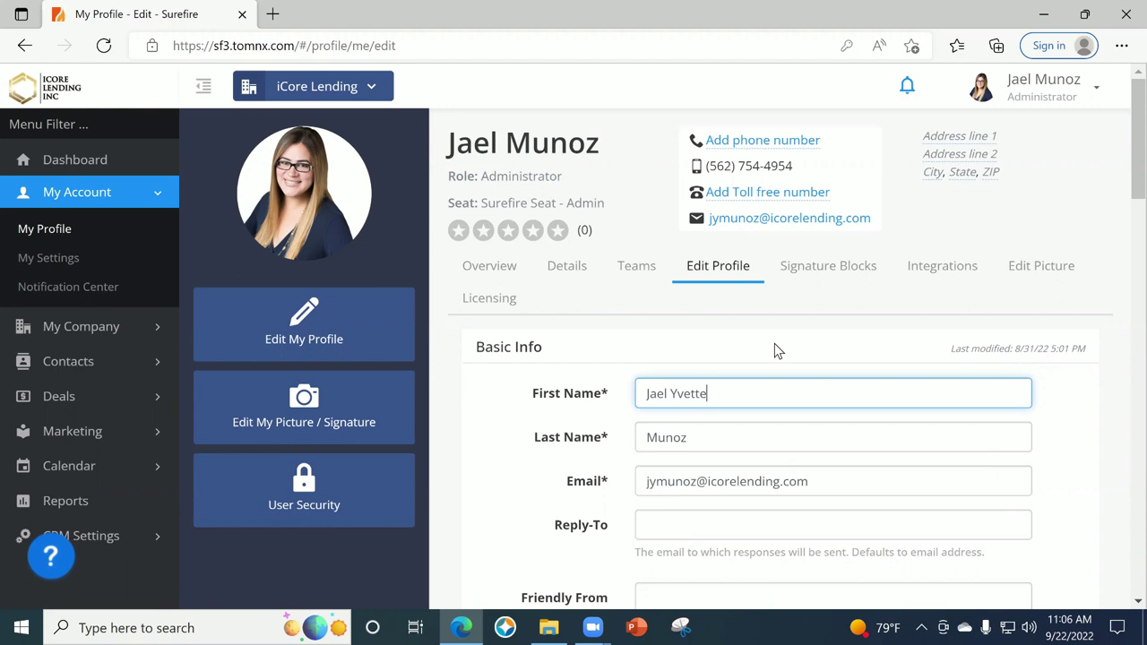
pyautogui.press('Tab')
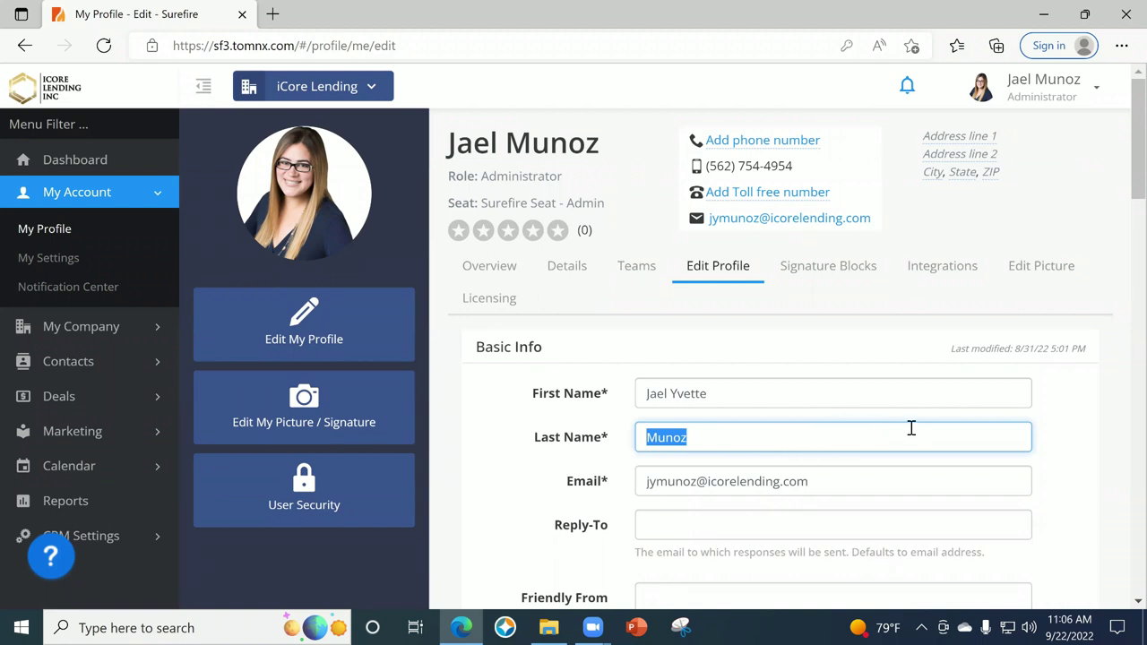
pyautogui.scroll(-1, 887, 425)
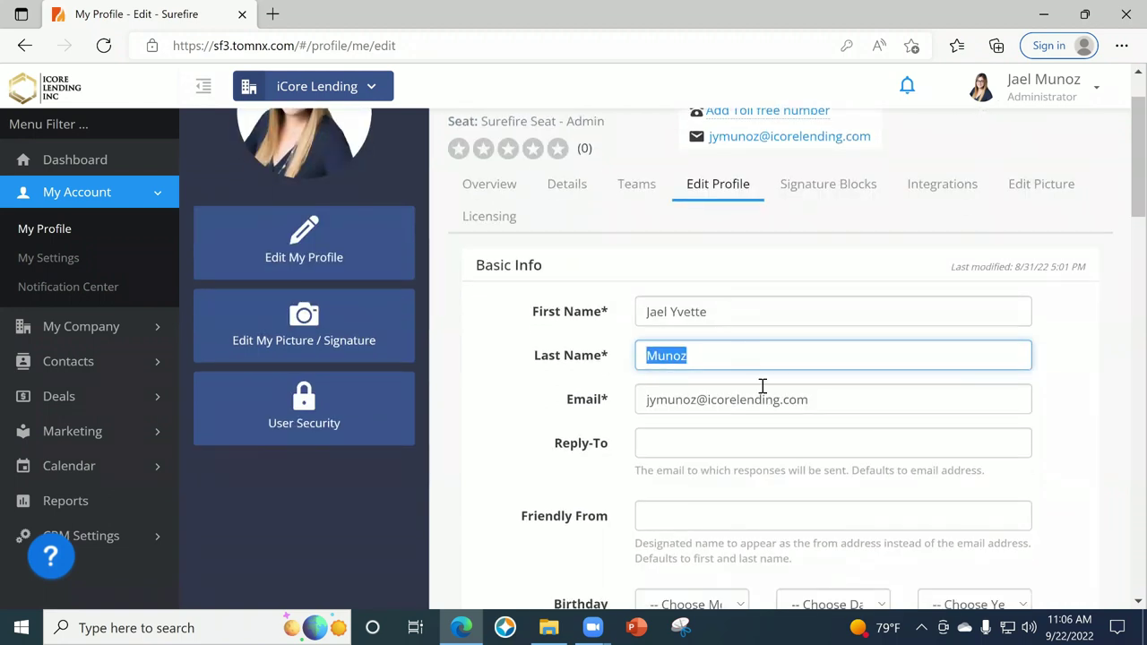
pyautogui.scroll(-2, 763, 410)
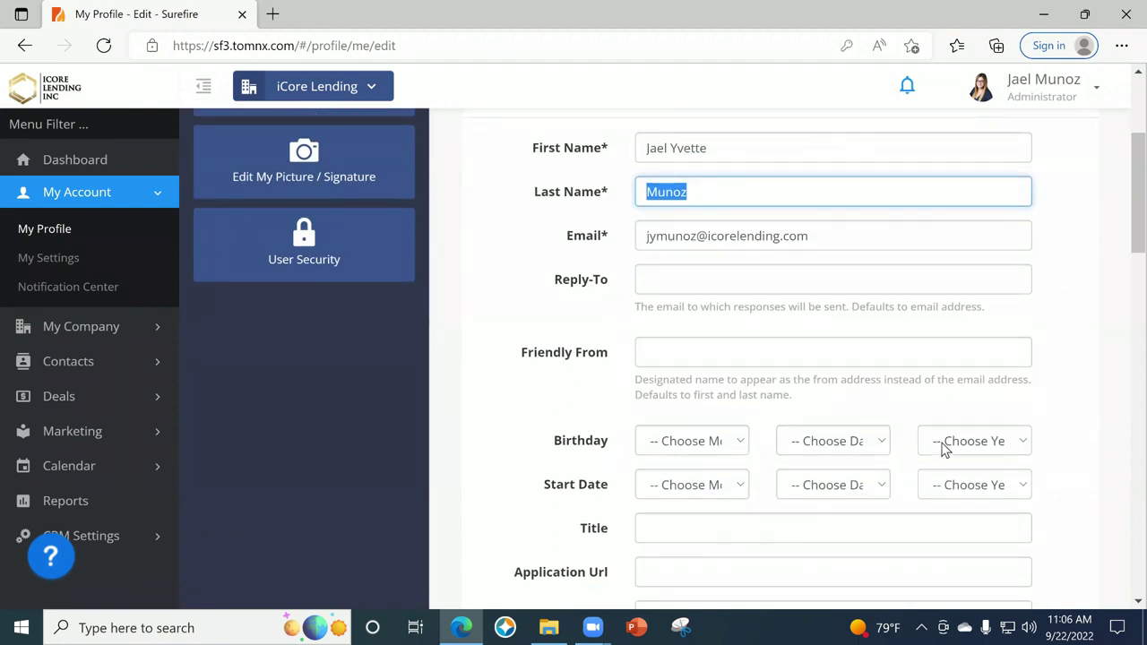
pyautogui.scroll(-1, 761, 460)
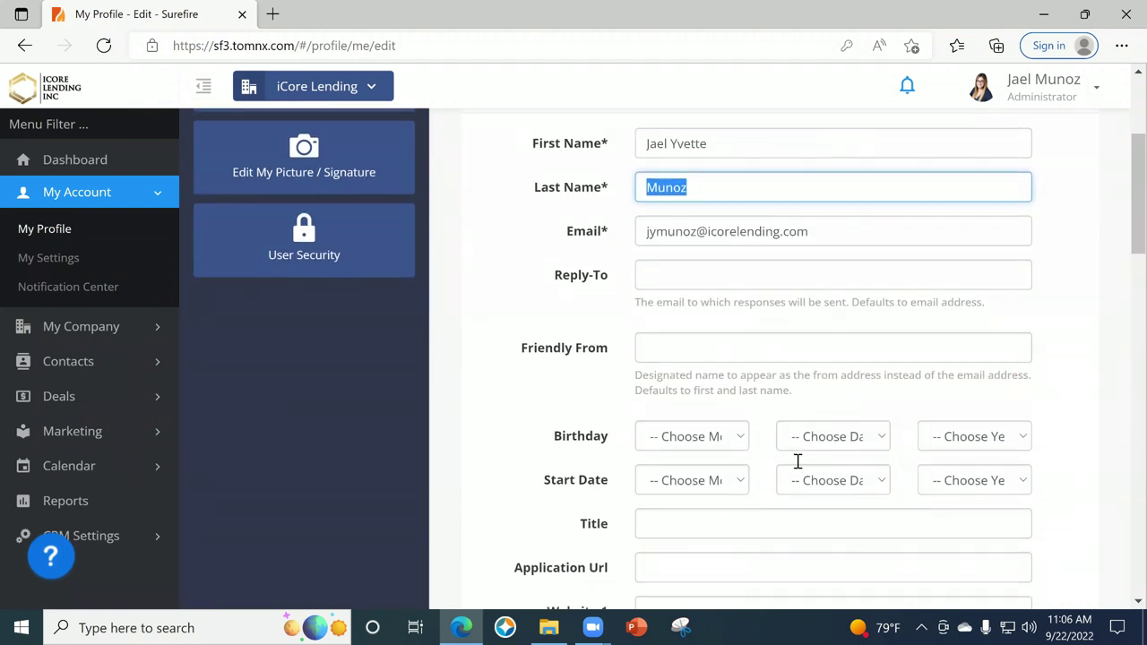
pyautogui.scroll(-1, 788, 460)
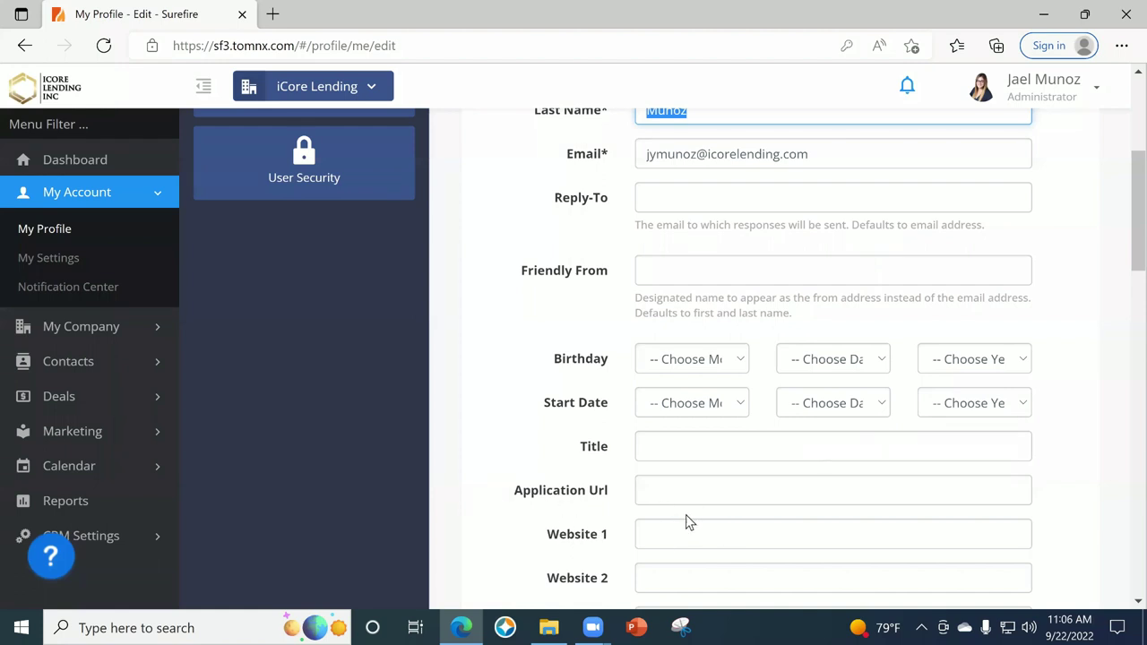
pyautogui.scroll(-1, 676, 483)
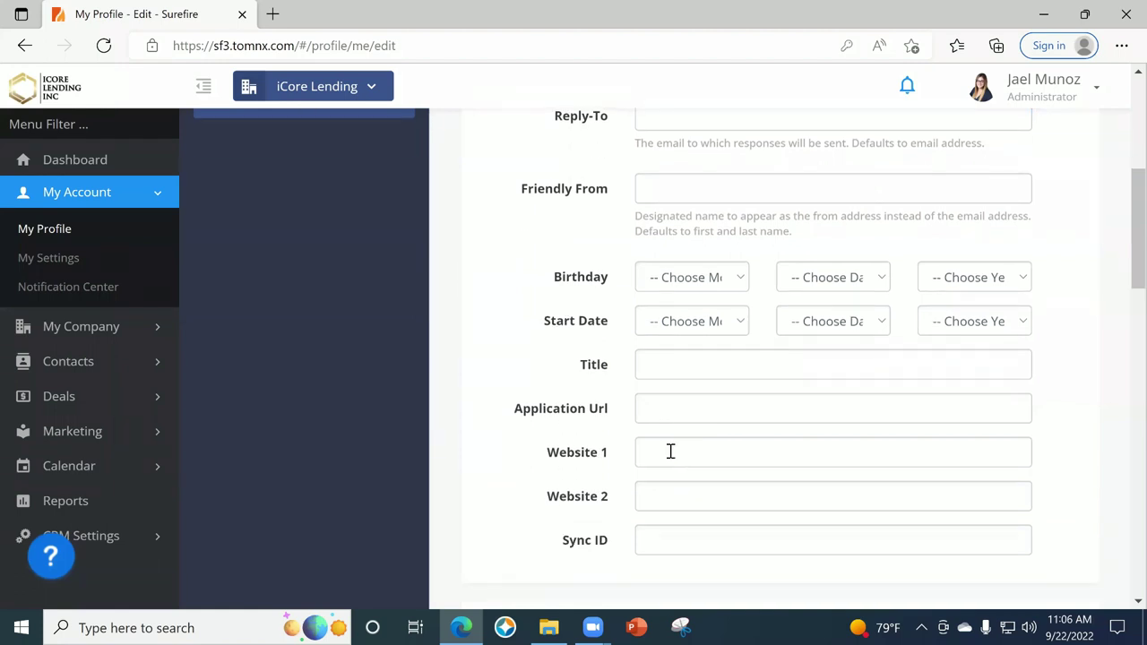
# - Load the loan officer's website in a new tab, copy its address, and return to Website 1
pyautogui.click(272, 13)
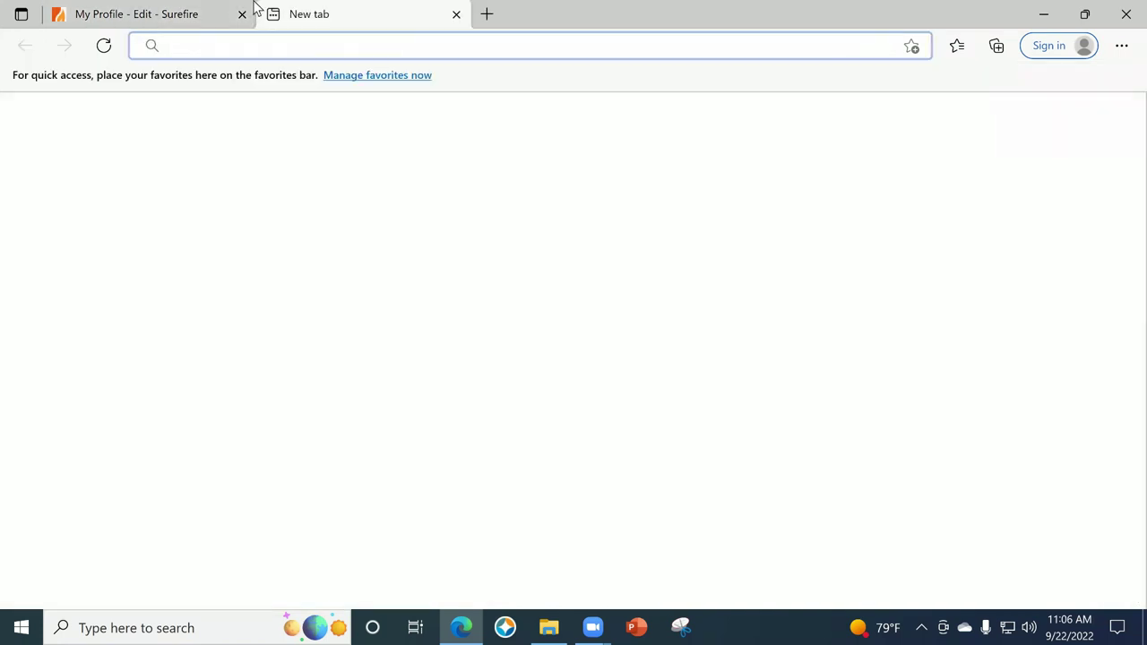
pyautogui.write('www.jae')
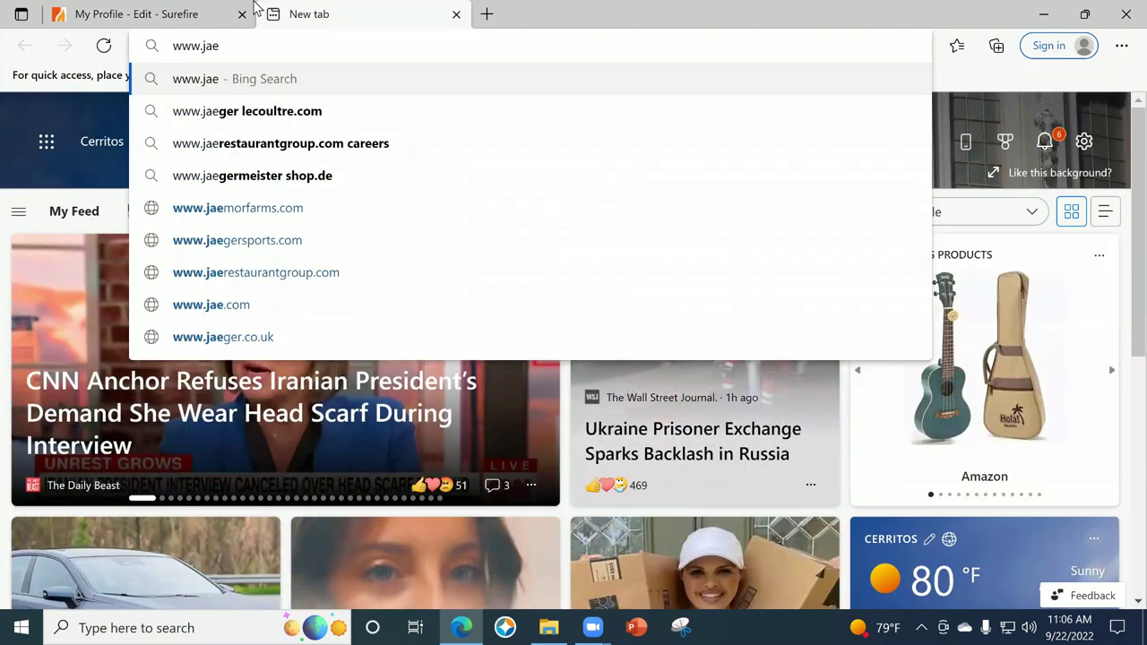
pyautogui.write('lmy')
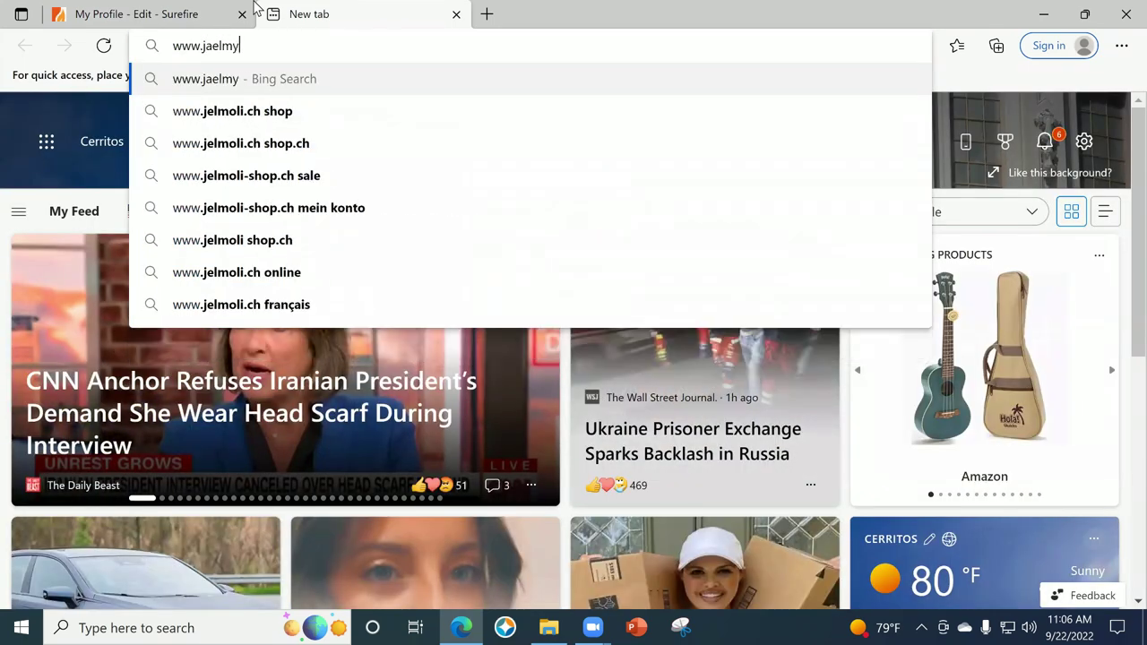
pyautogui.write('loanofficer.co')
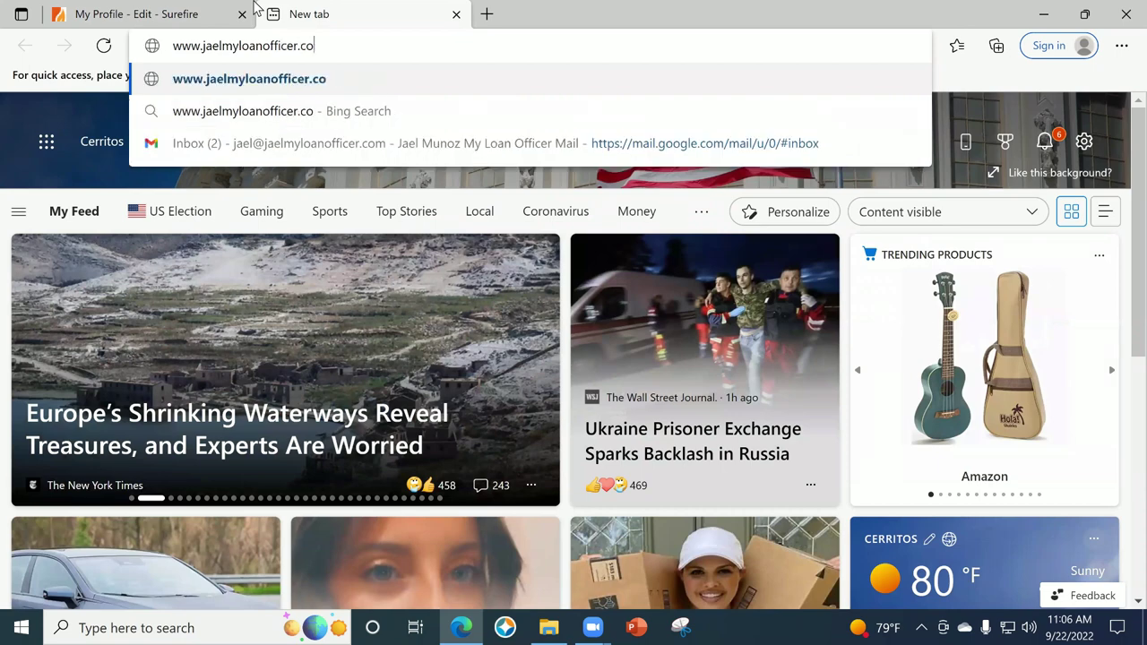
pyautogui.write('m')
pyautogui.press('Return')
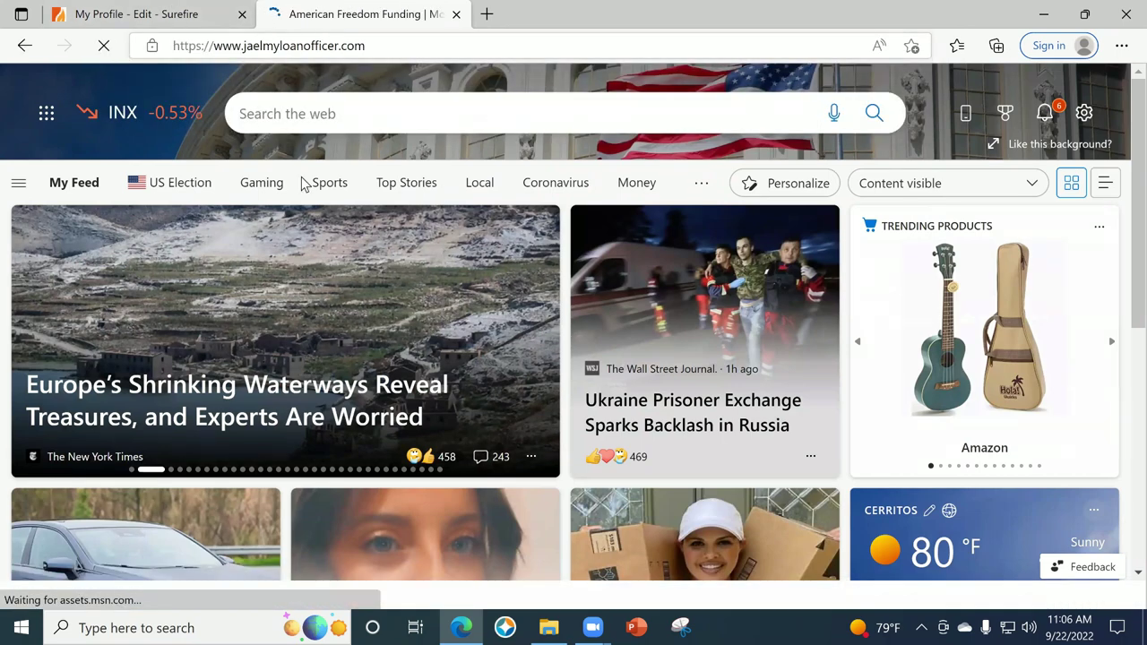
pyautogui.hotkey('ctrl', 'l')
pyautogui.hotkey('ctrl', 'c')
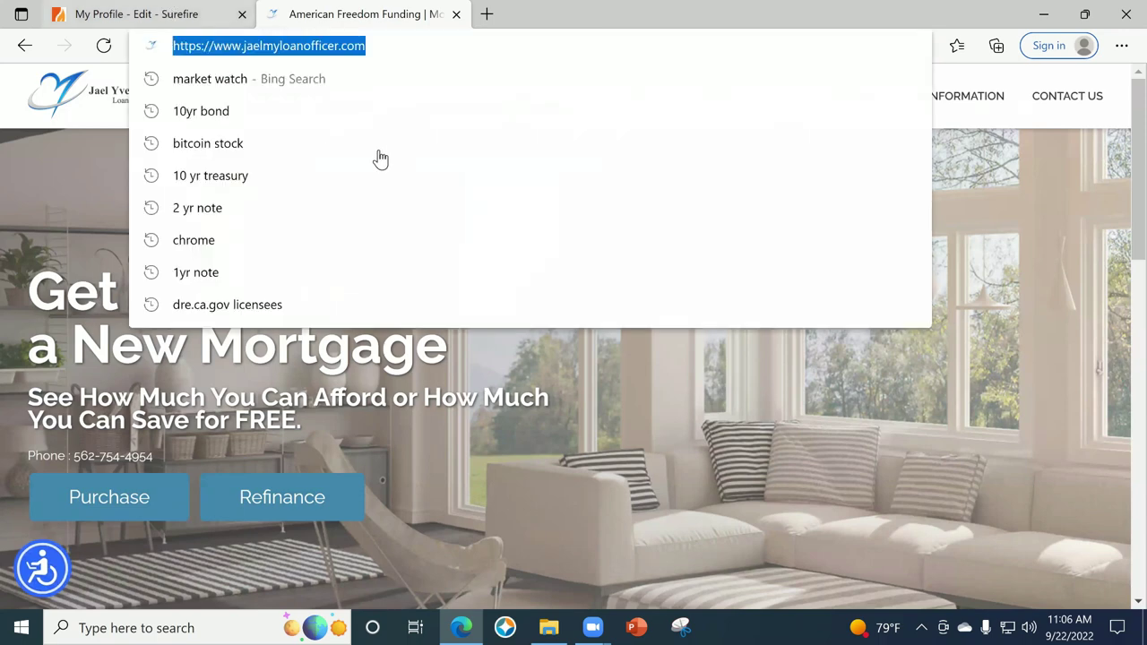
pyautogui.hotkey('ctrl', 'shift', 'Tab')
pyautogui.click(703, 460)
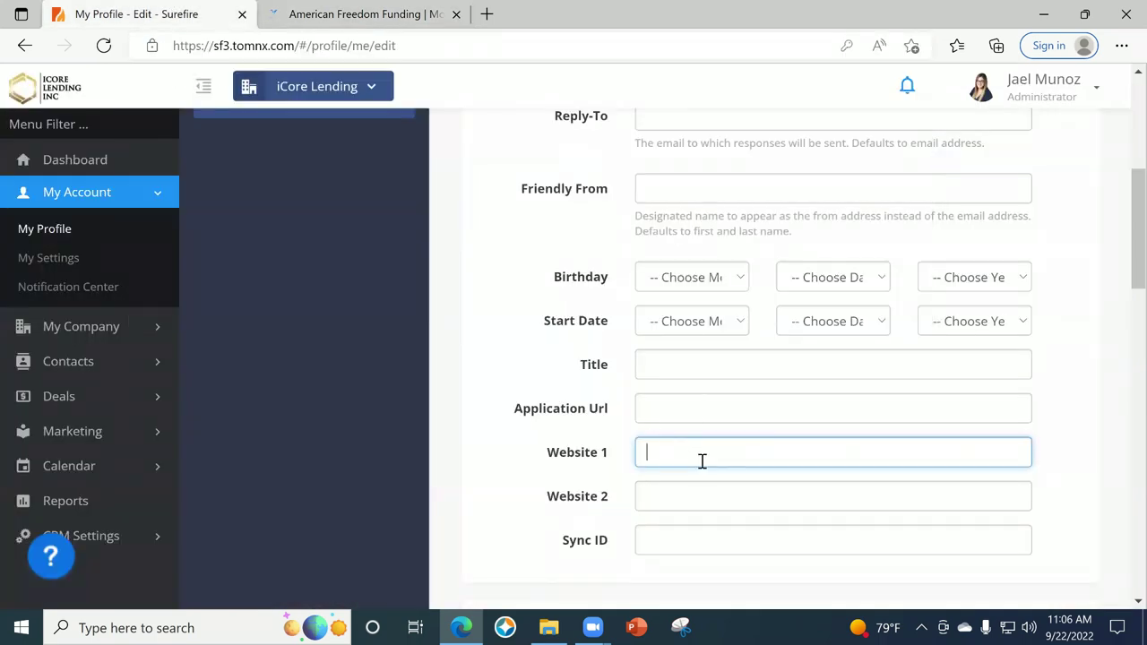
# - Paste the copied website address into the Website 1 field
pyautogui.hotkey('ctrl', 'v')
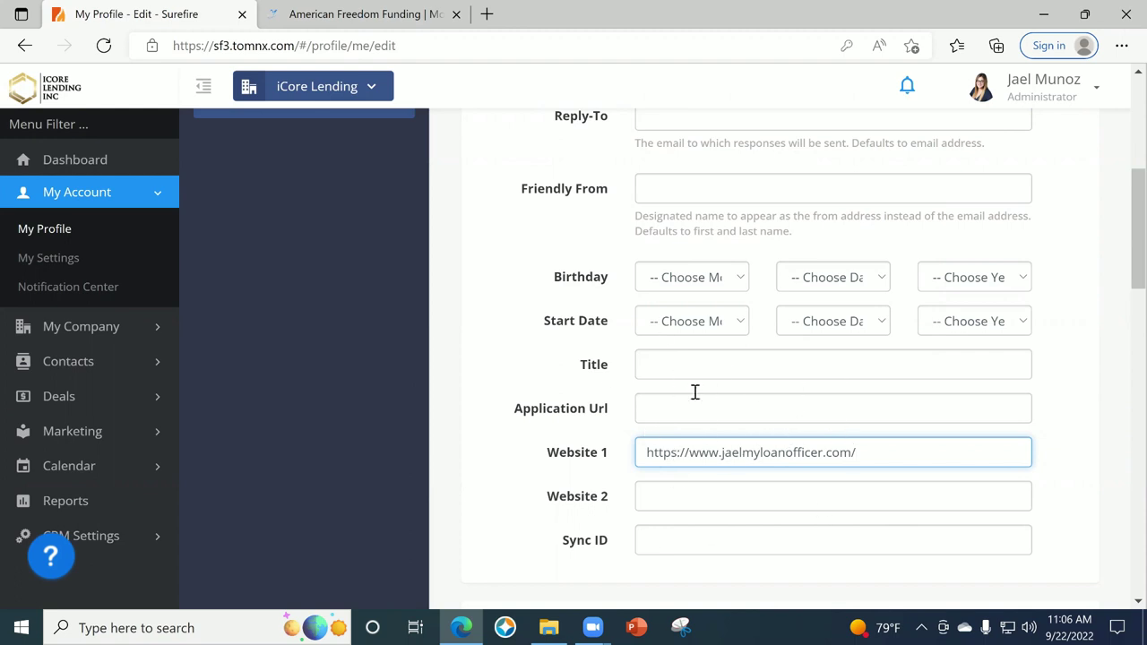
pyautogui.scroll(-3, 801, 403)
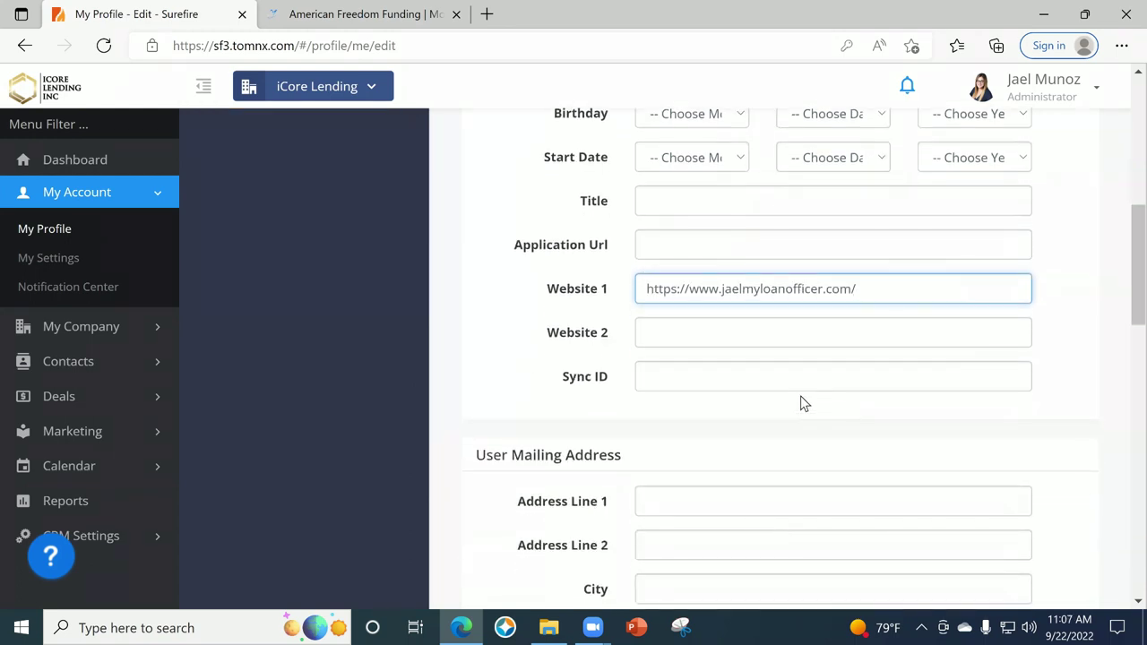
pyautogui.scroll(-2, 771, 421)
pyautogui.click(723, 422)
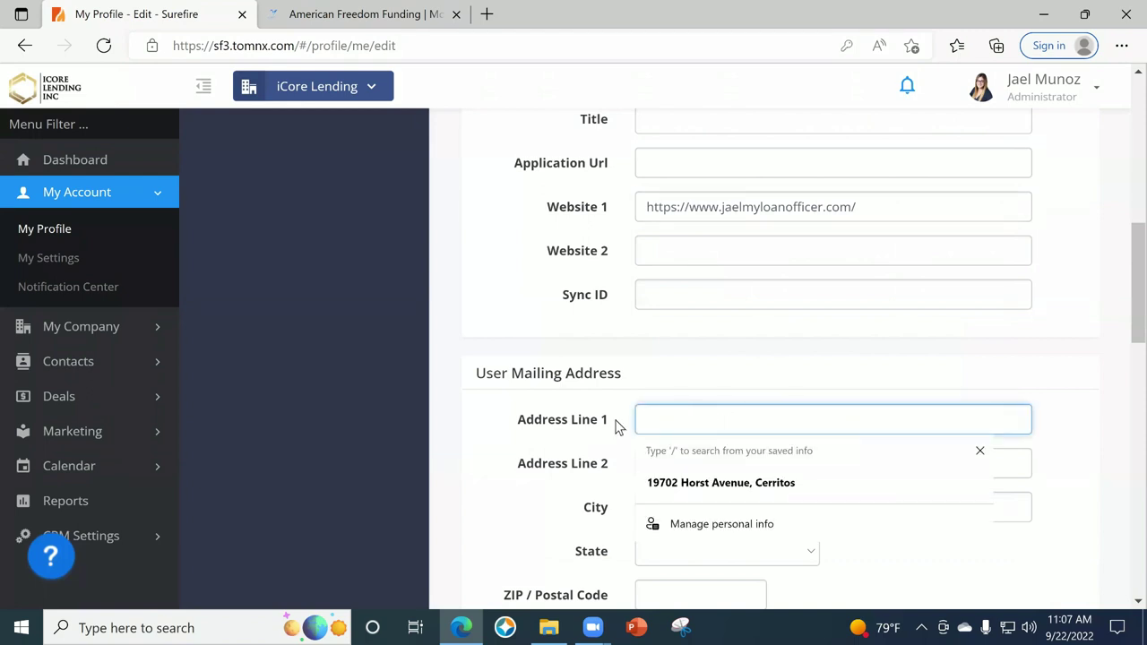
# - Scroll down to the Social Media section and focus the Google My Business field
pyautogui.scroll(-2, 583, 410)
pyautogui.scroll(-2, 645, 390)
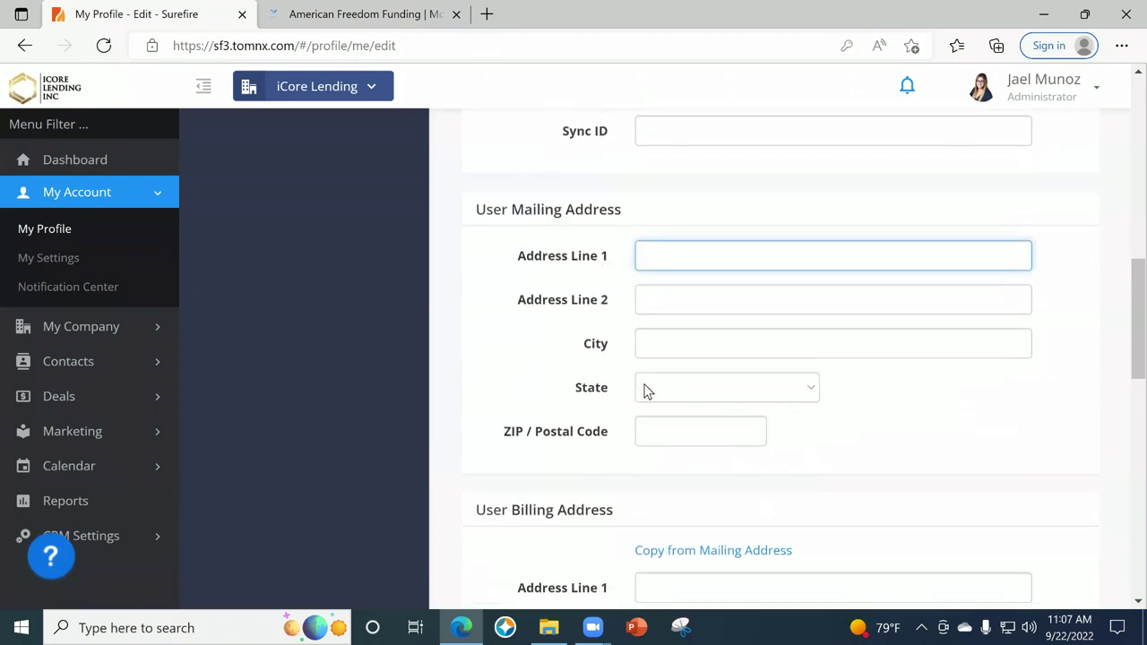
pyautogui.scroll(-2, 591, 405)
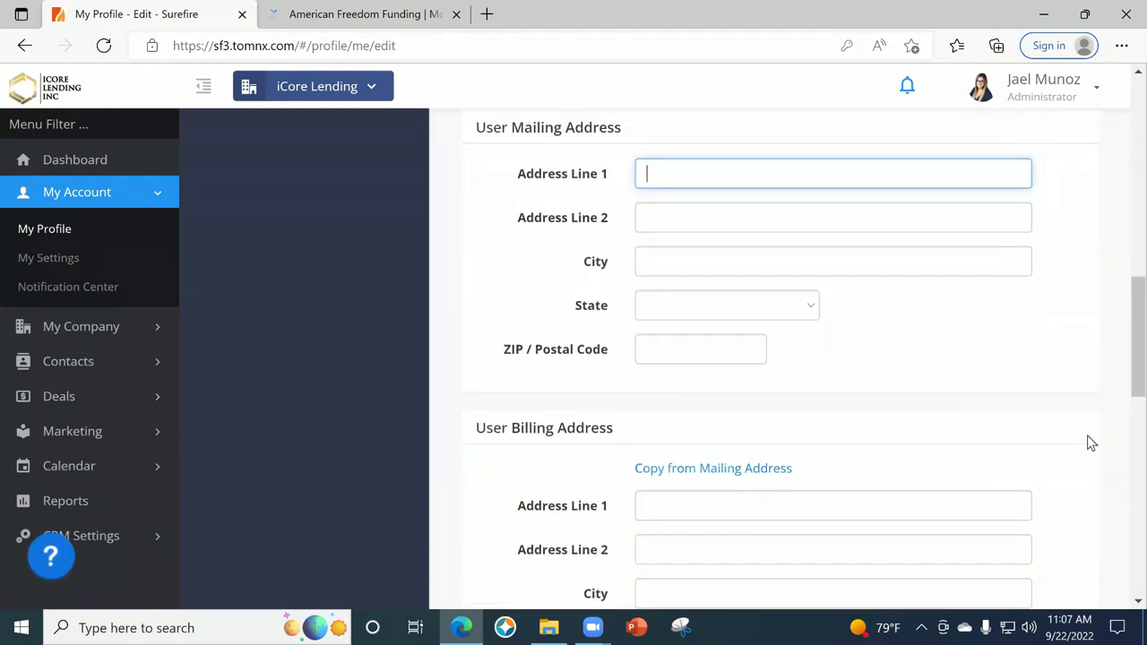
pyautogui.scroll(-4, 740, 386)
pyautogui.scroll(4, 803, 278)
pyautogui.scroll(2, 738, 346)
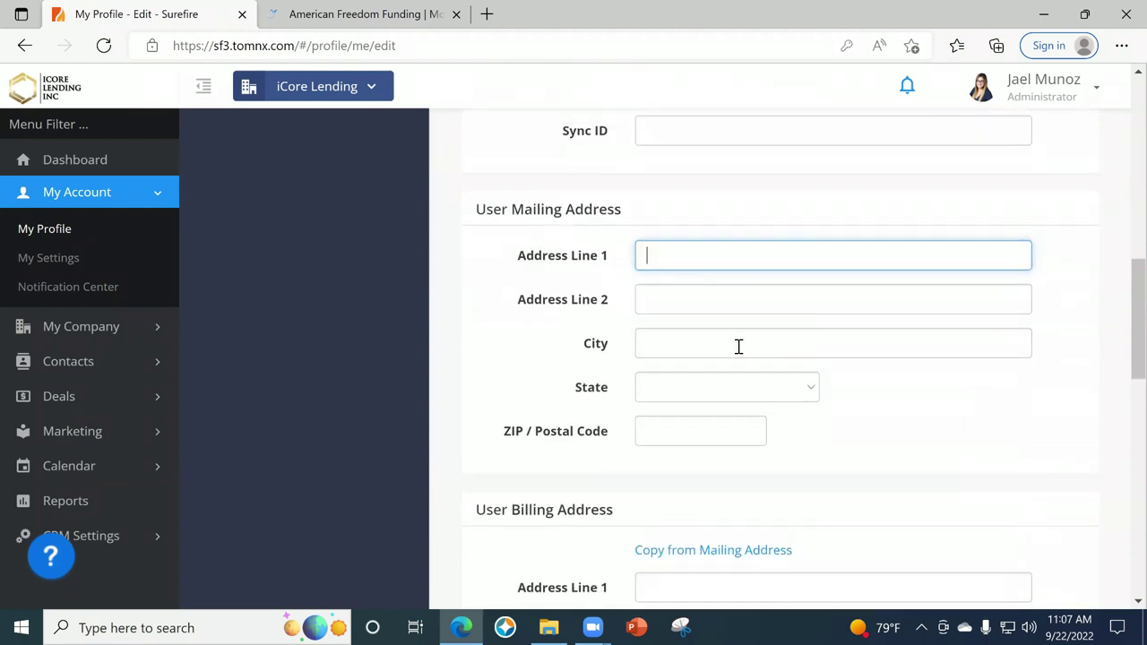
pyautogui.scroll(-4, 926, 349)
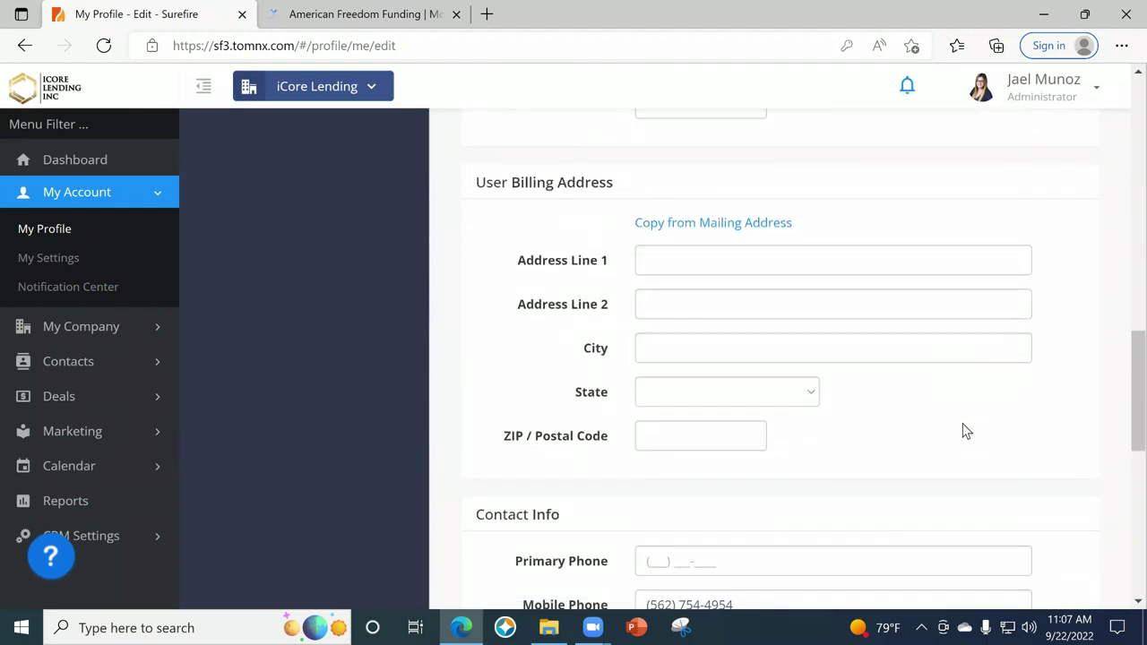
pyautogui.scroll(-1, 994, 418)
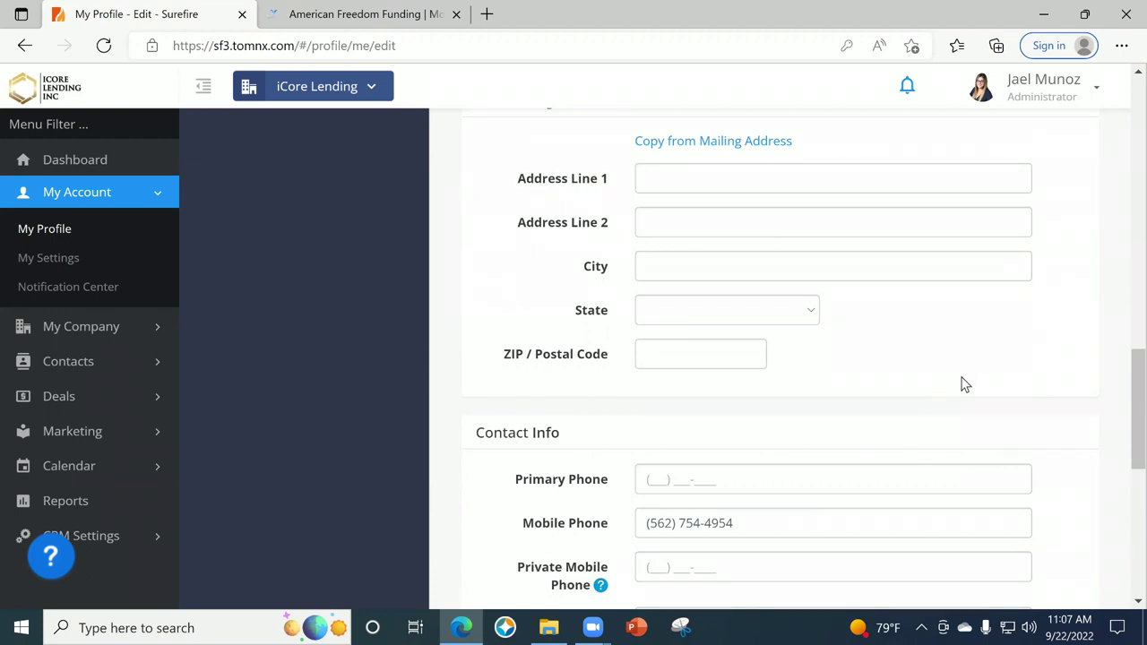
pyautogui.scroll(-1, 696, 406)
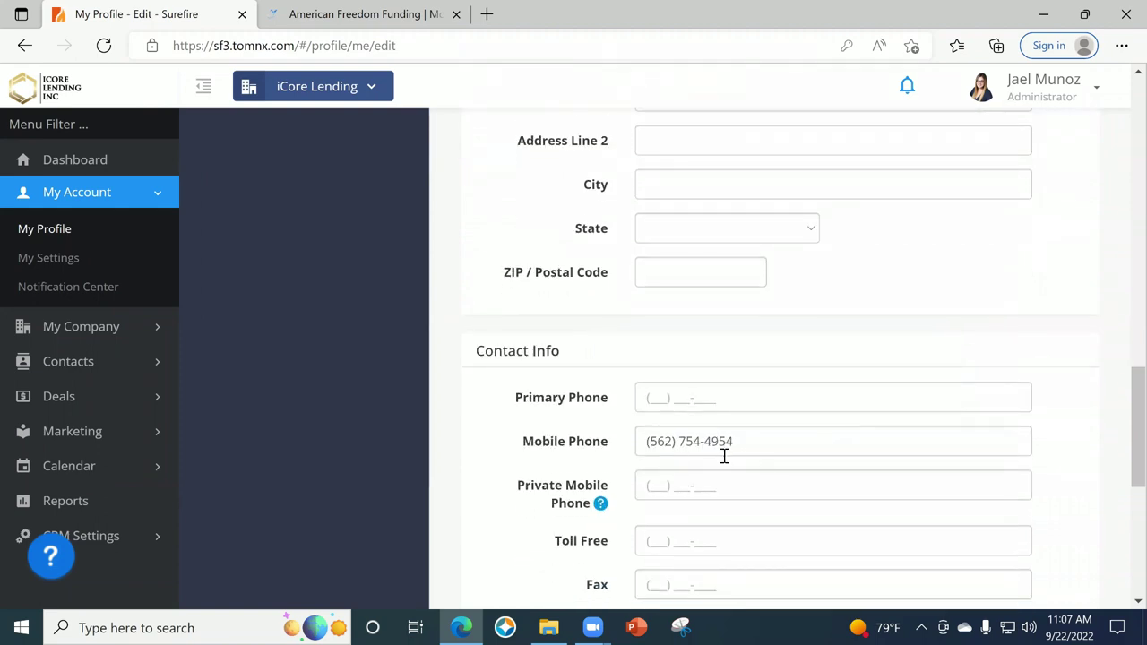
pyautogui.scroll(-1, 699, 386)
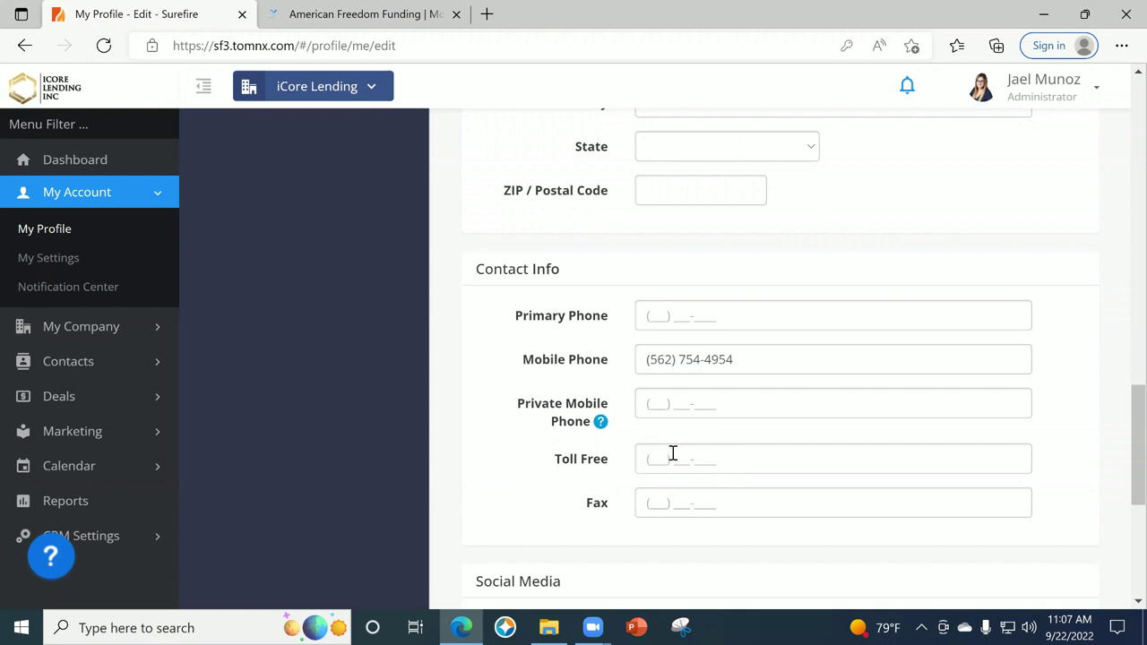
pyautogui.scroll(-1, 676, 469)
pyautogui.scroll(-3, 676, 469)
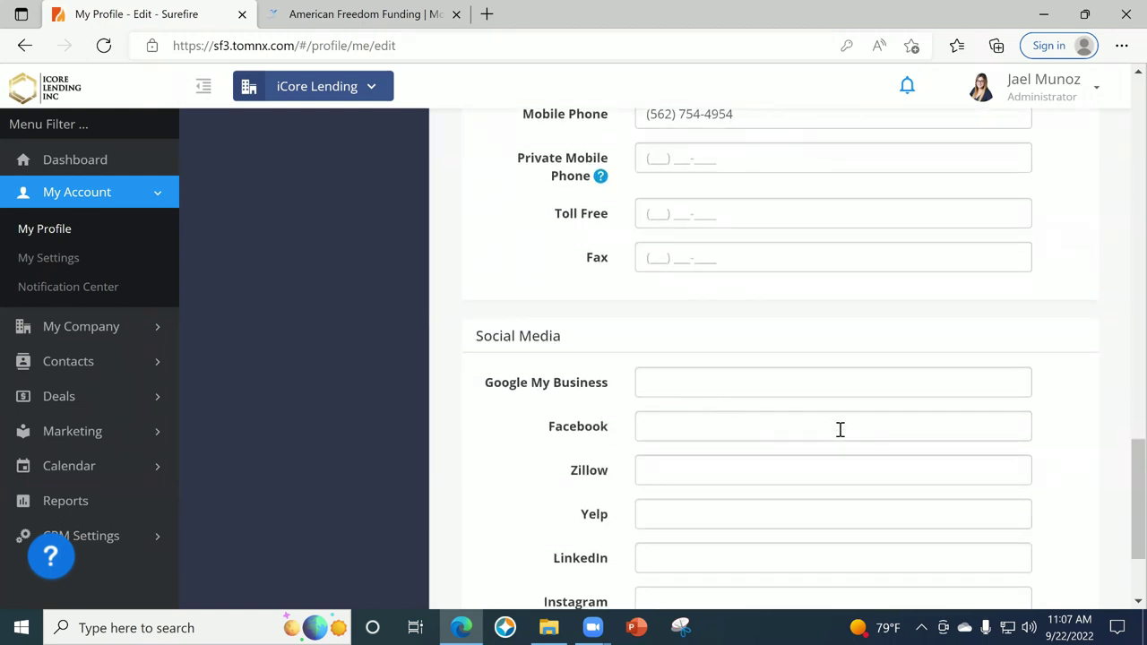
pyautogui.scroll(-1, 728, 432)
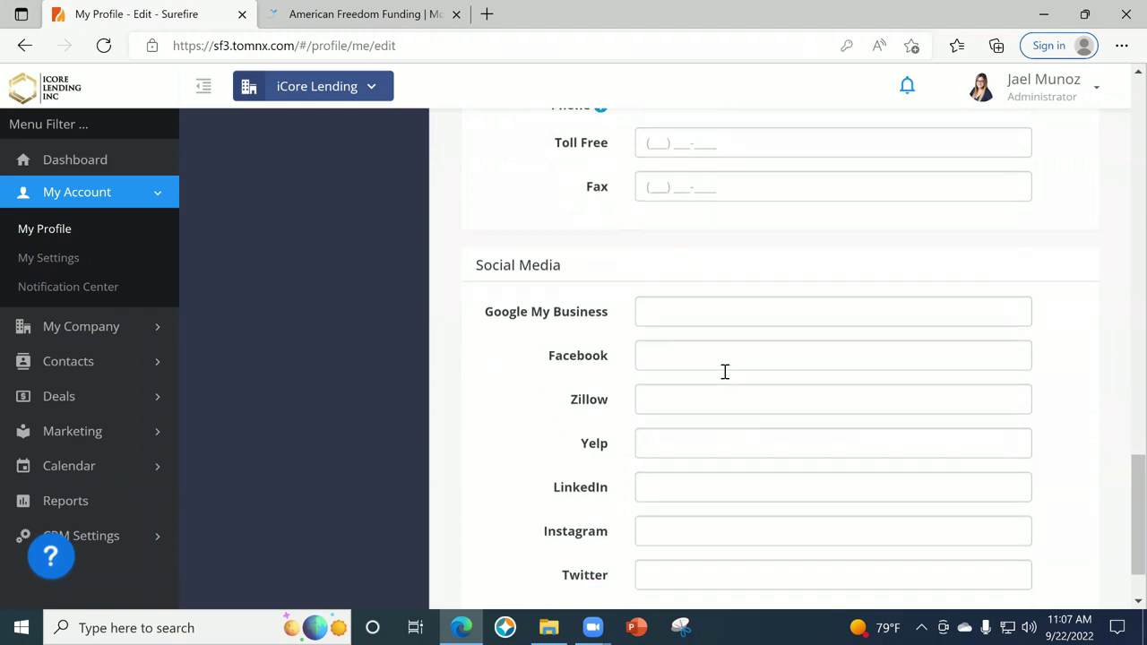
pyautogui.click(689, 302)
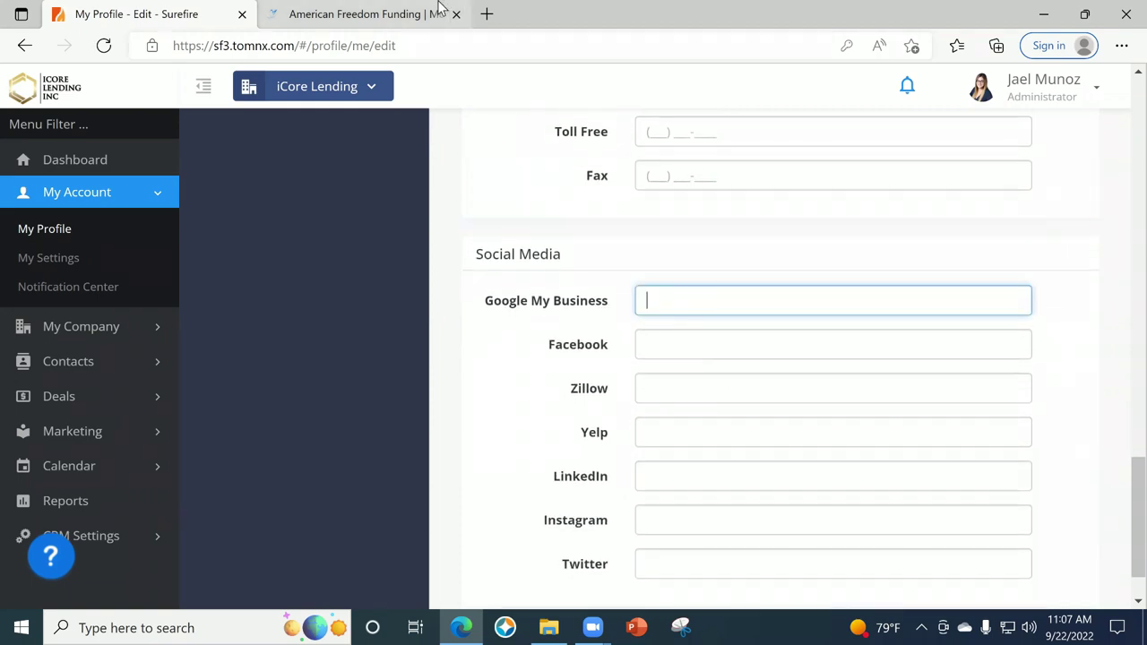
pyautogui.click(438, 9)
# - Search Bing for the loan officer's full name and browse the social media results
pyautogui.hotkey('ctrl', 'shift', 'Tab')
pyautogui.click(318, 9)
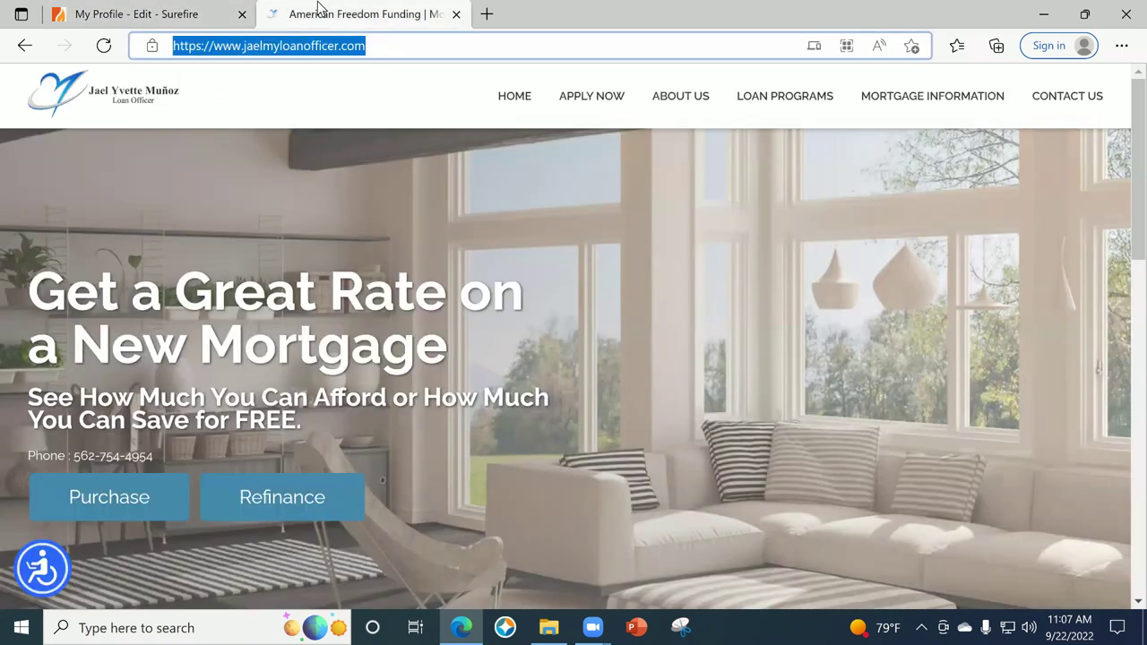
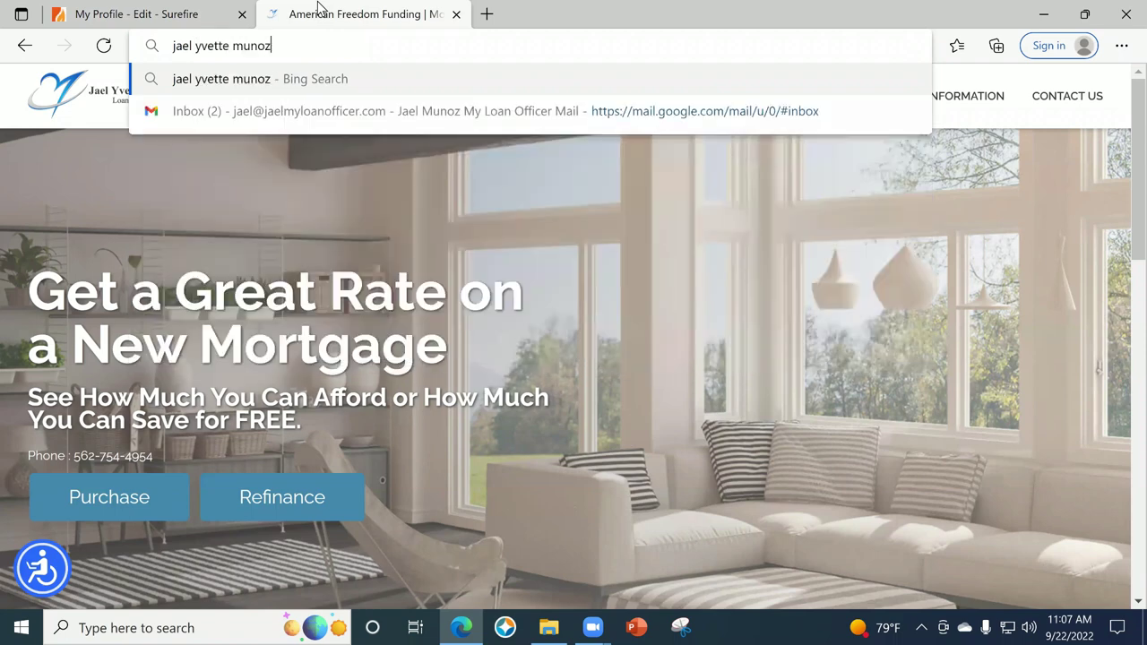
pyautogui.press('Return')
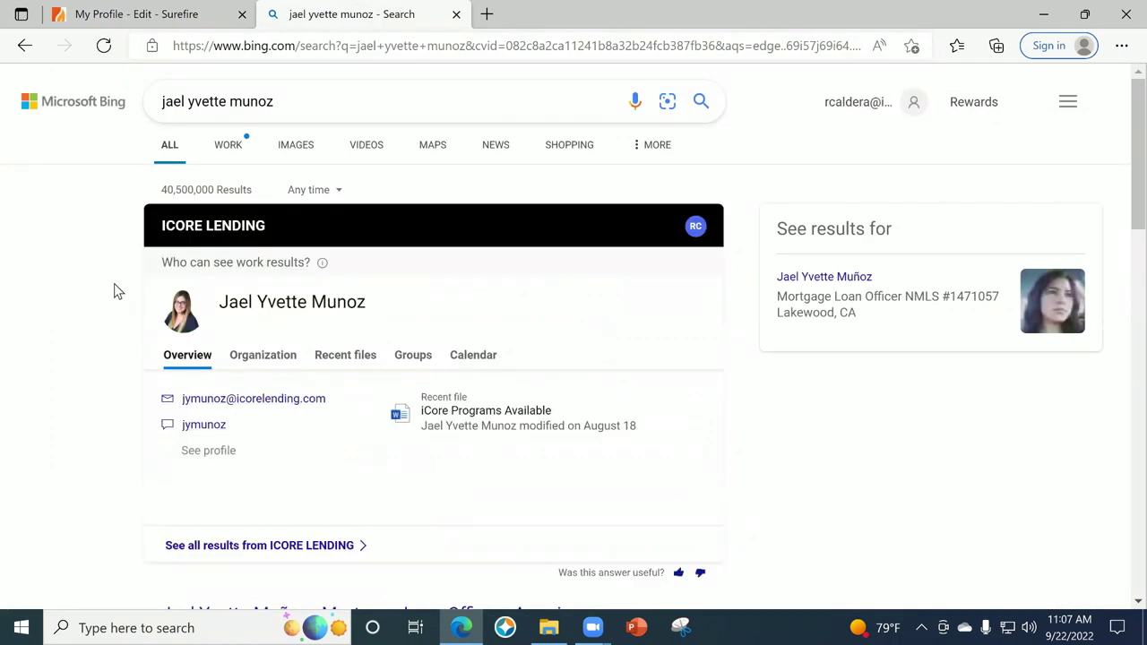
pyautogui.scroll(-2, 179, 346)
pyautogui.scroll(-3, 179, 345)
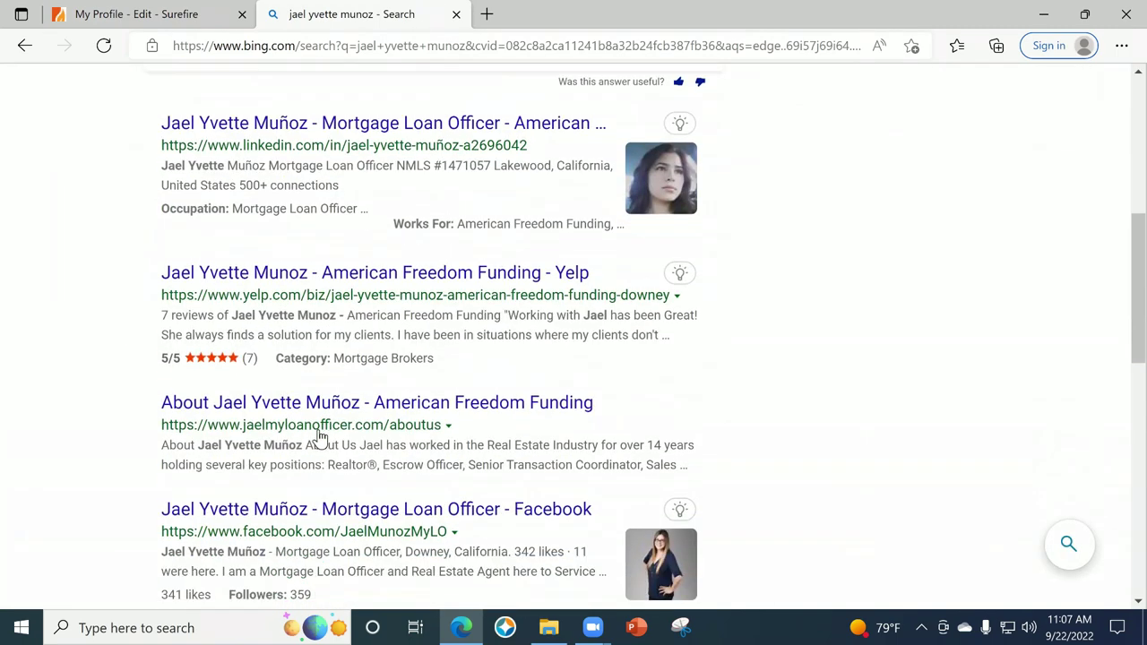
pyautogui.scroll(-1, 320, 437)
pyautogui.scroll(2, 320, 437)
pyautogui.scroll(4, 371, 394)
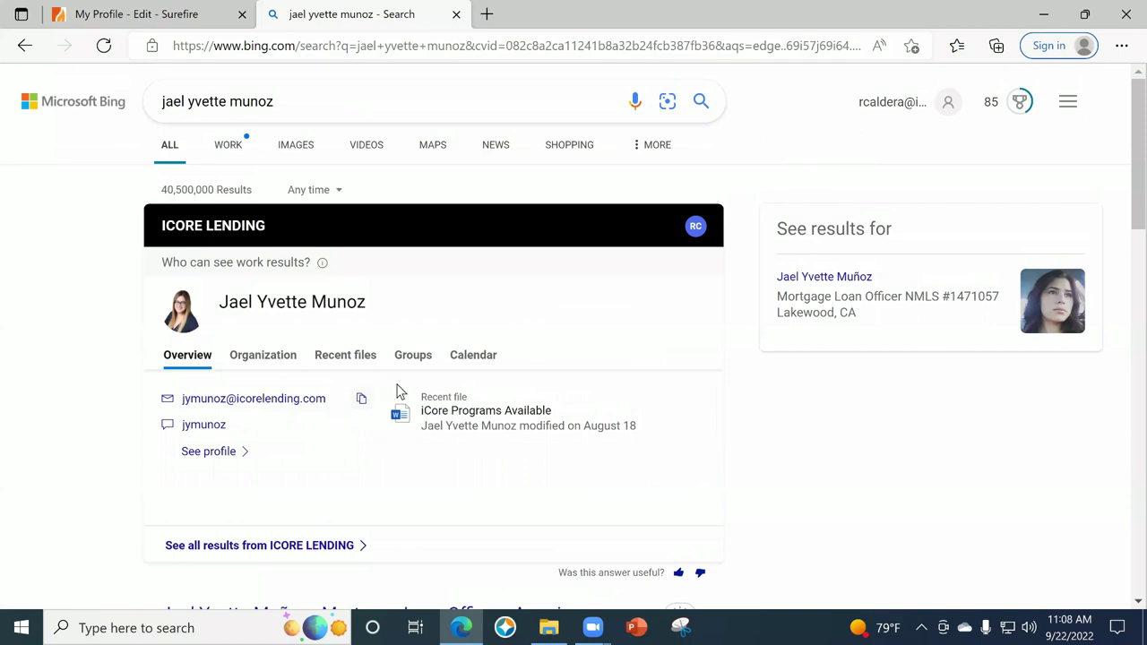
pyautogui.scroll(-2, 354, 387)
pyautogui.scroll(-1, 355, 386)
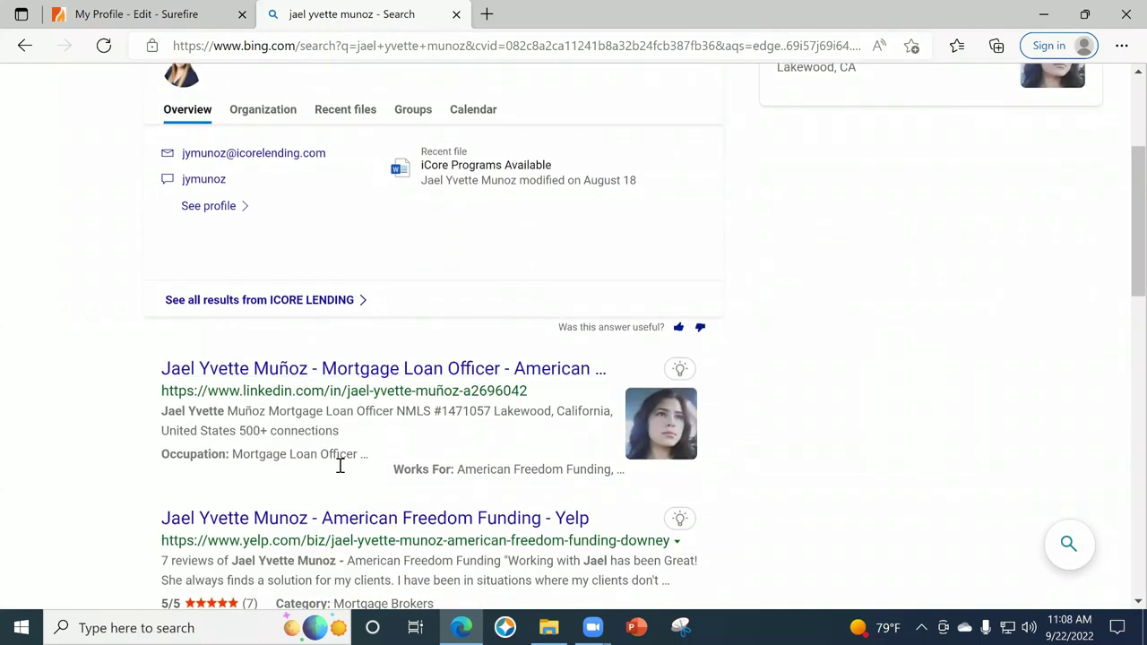
pyautogui.scroll(-1, 337, 461)
pyautogui.scroll(-2, 341, 436)
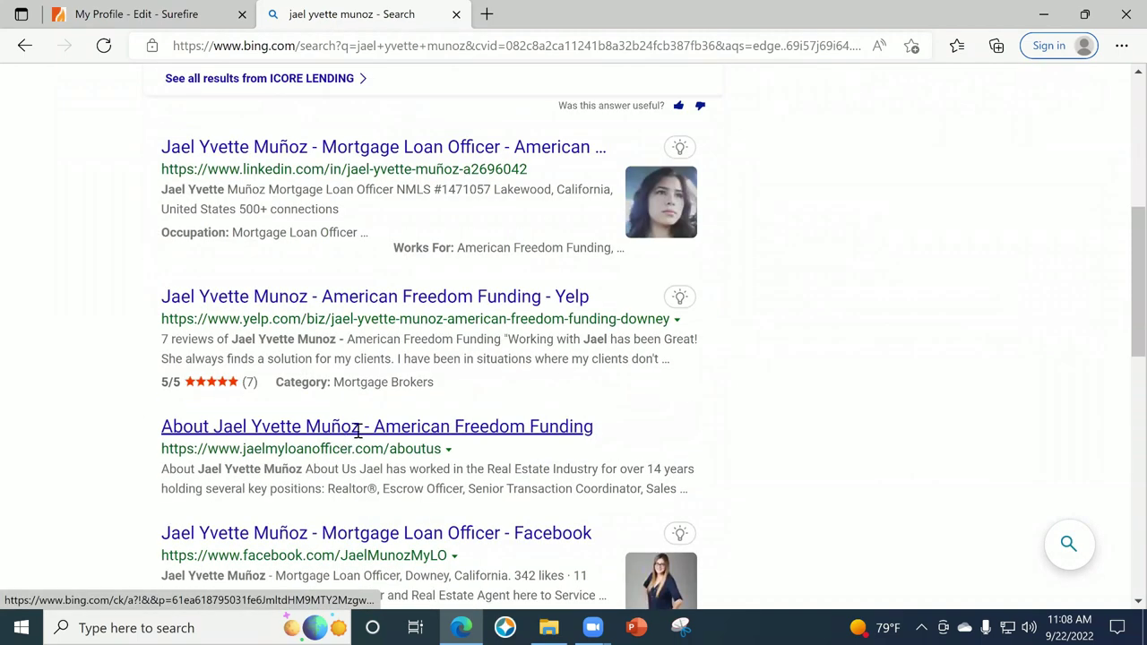
# - Return to the profile form and select the Yelp, then Instagram fields
pyautogui.click(156, 7)
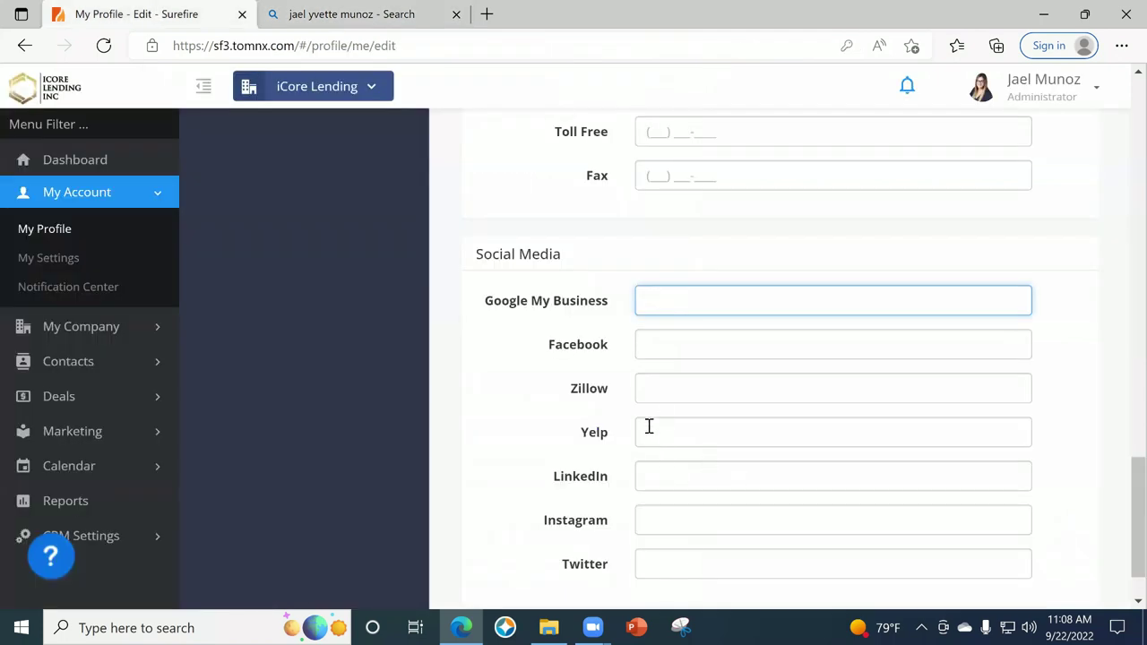
pyautogui.click(678, 428)
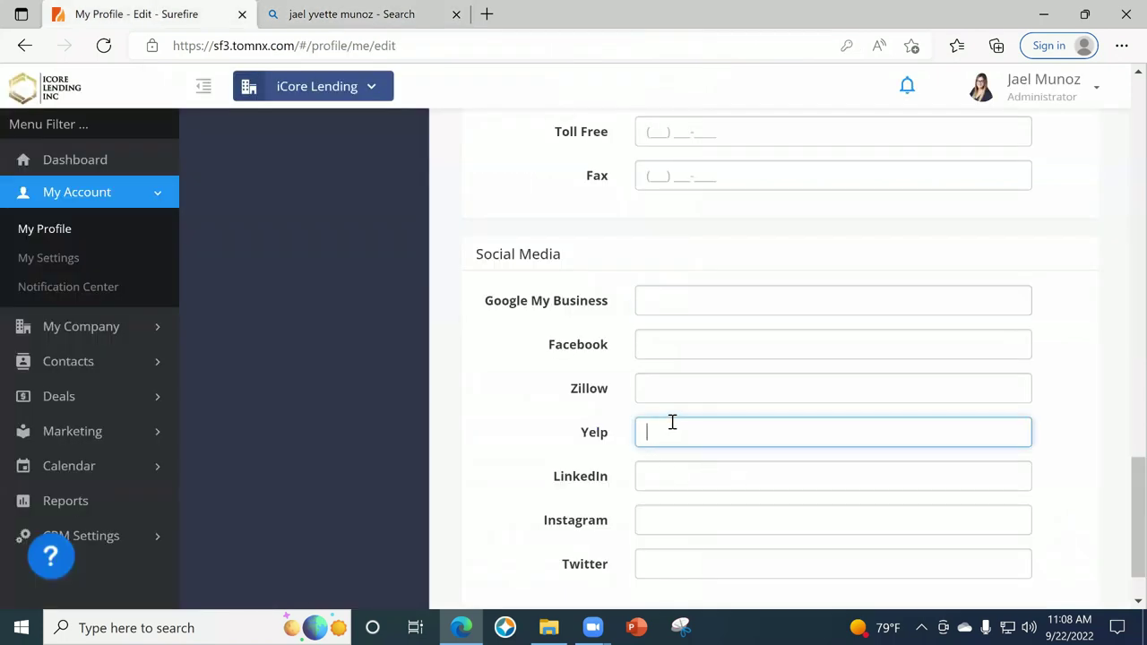
pyautogui.click(660, 519)
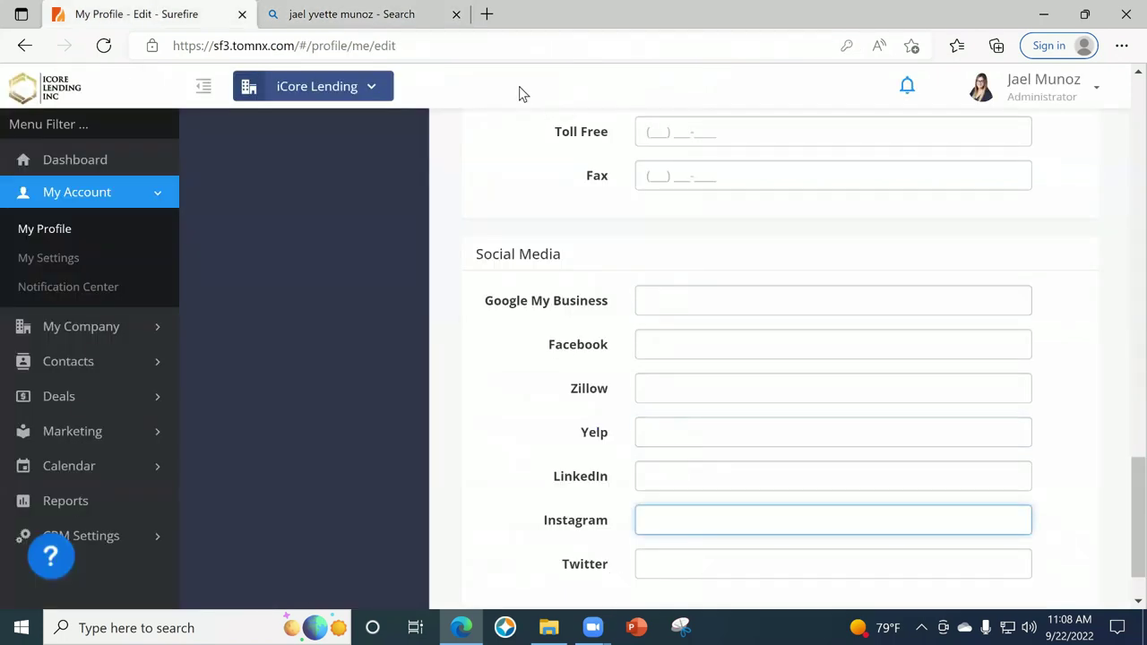
# - Try the loan officer's Facebook page address, which shows 'This page isn't available'
pyautogui.click(350, 13)
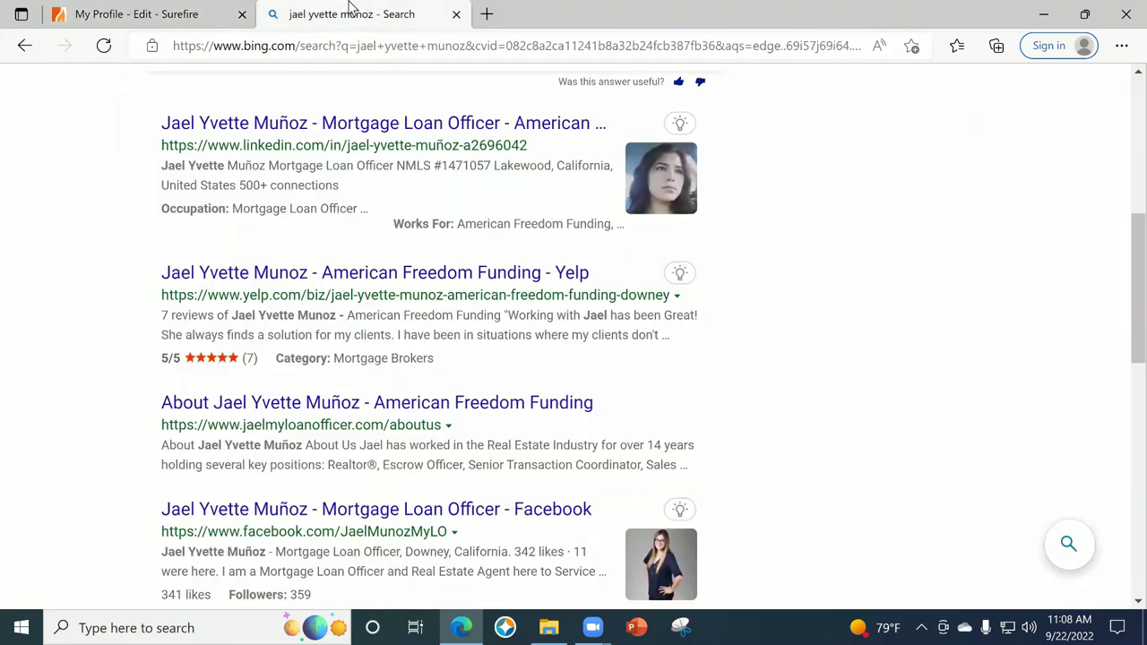
pyautogui.hotkey('ctrl', 'l')
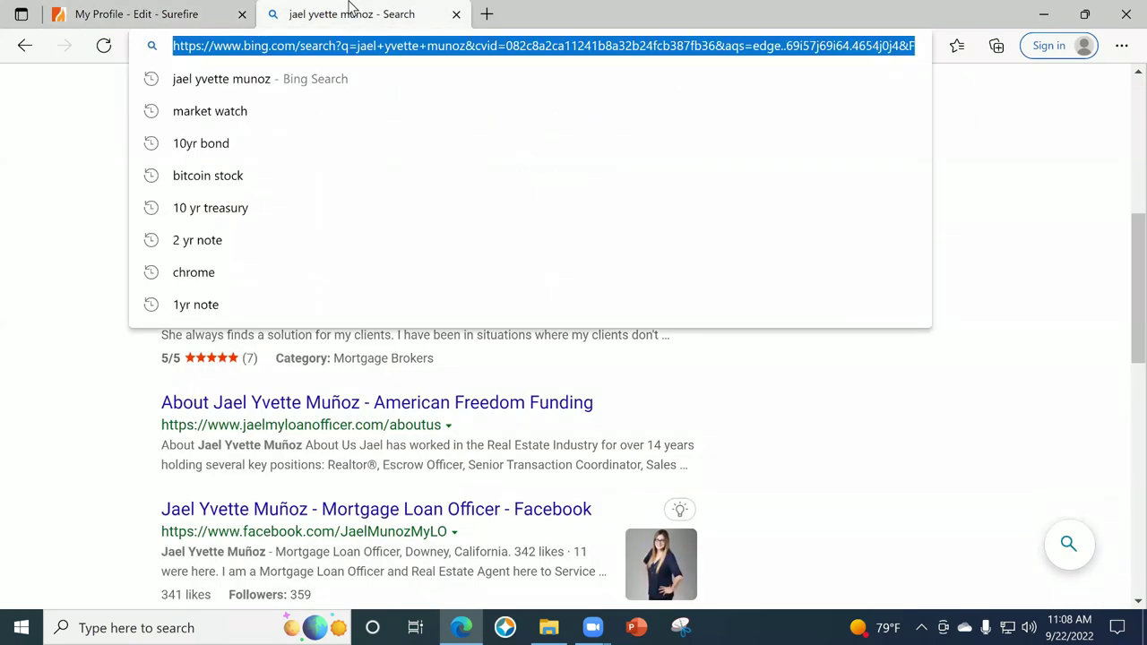
pyautogui.write('face')
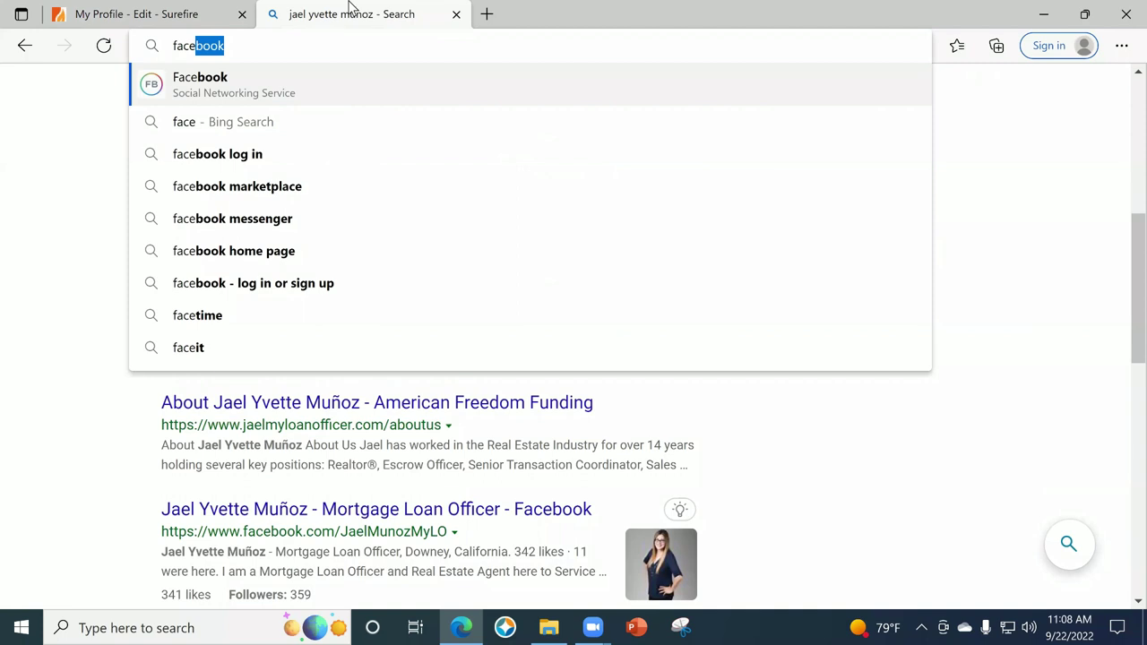
pyautogui.write('book')
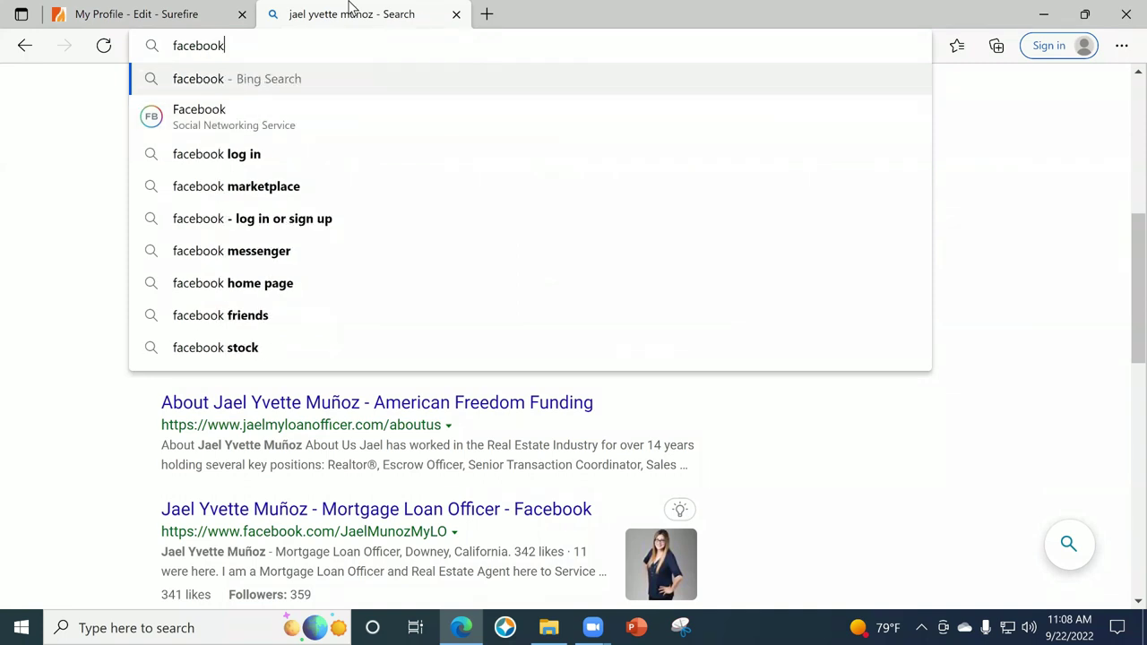
pyautogui.write('.com/jae')
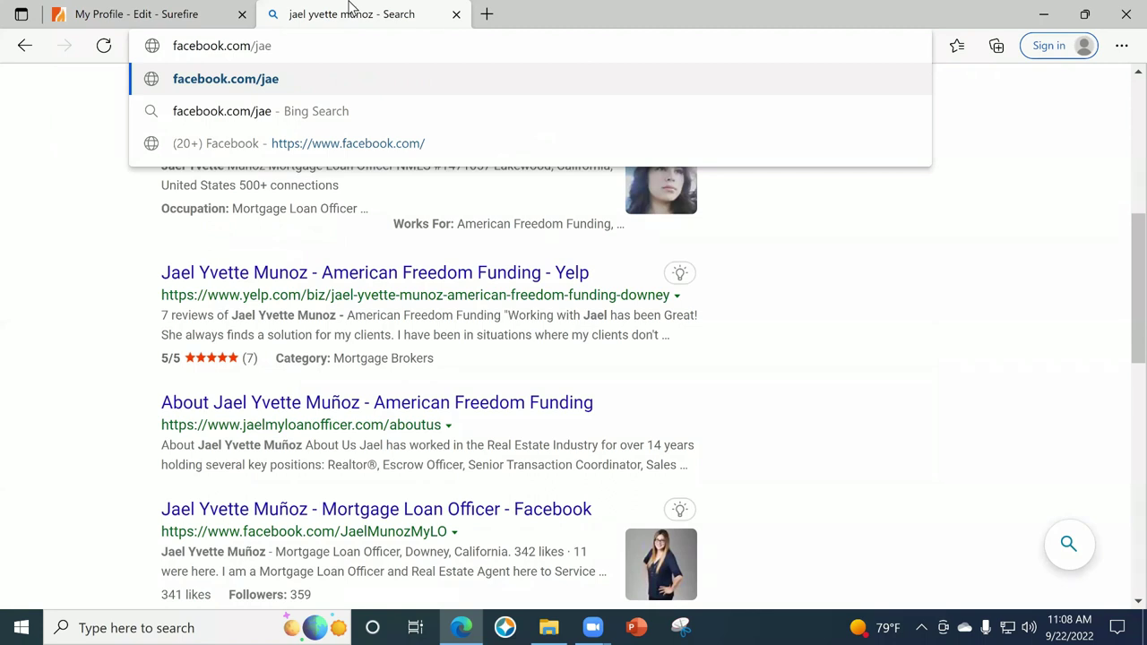
pyautogui.write('lmyloan')
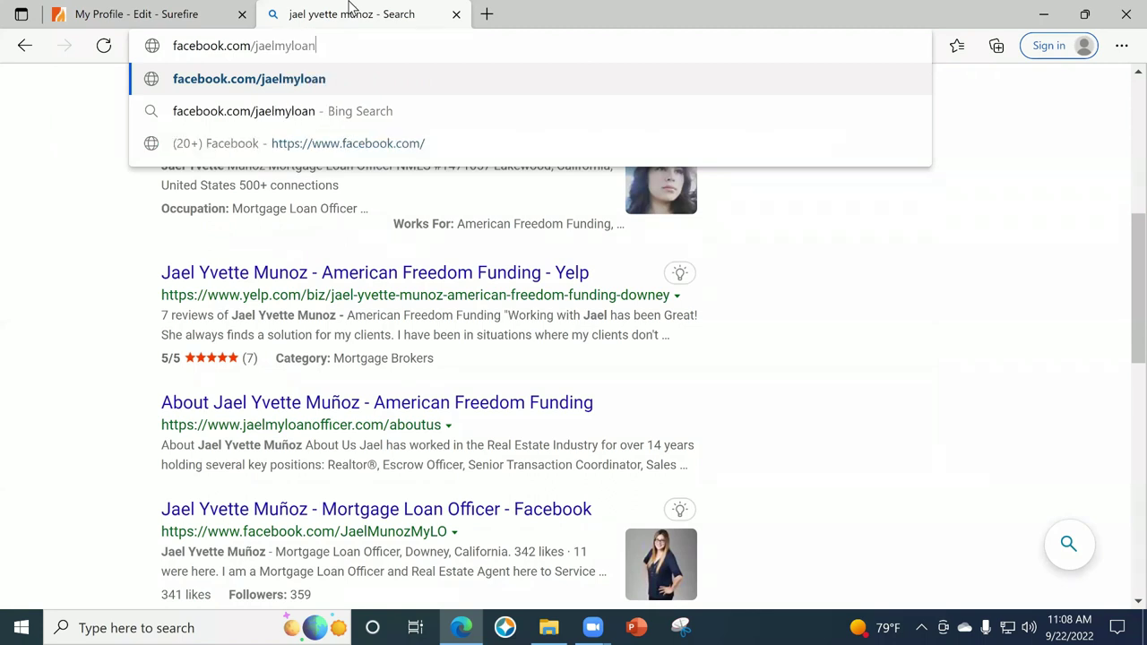
pyautogui.write('officer')
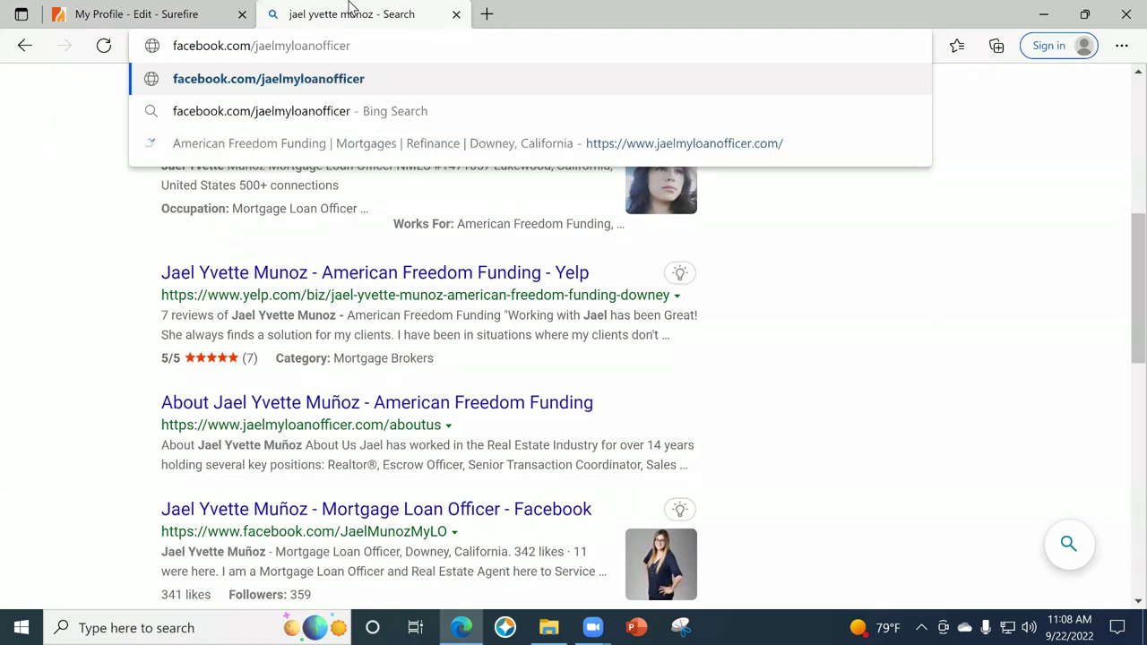
pyautogui.press('Return')
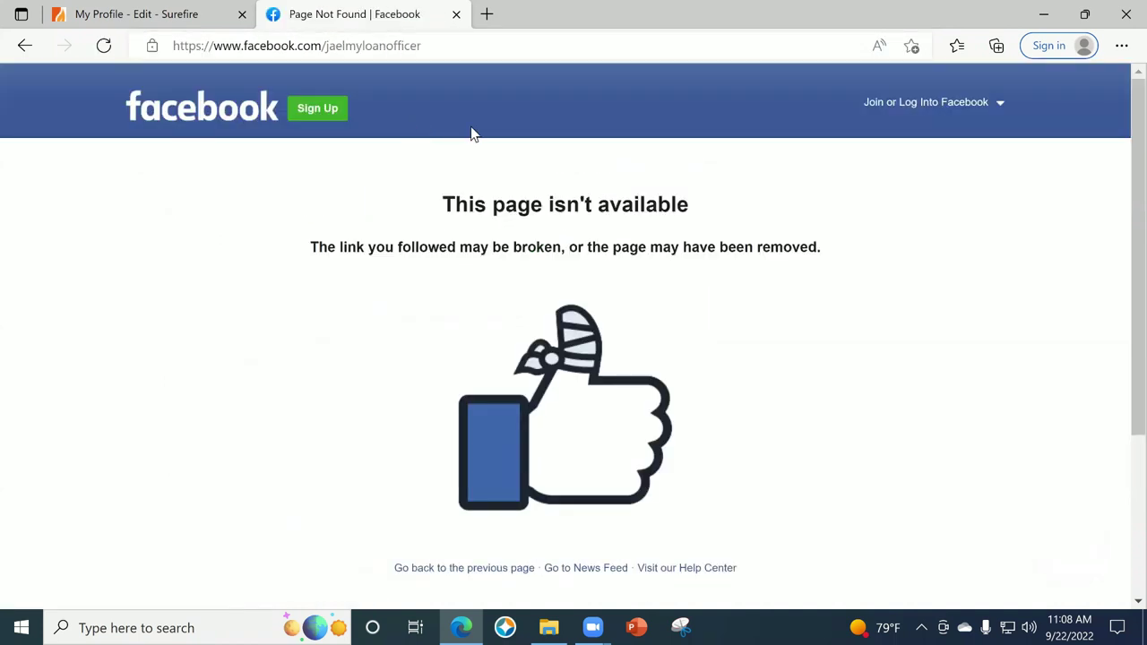
pyautogui.hotkey('ctrl', 'l')
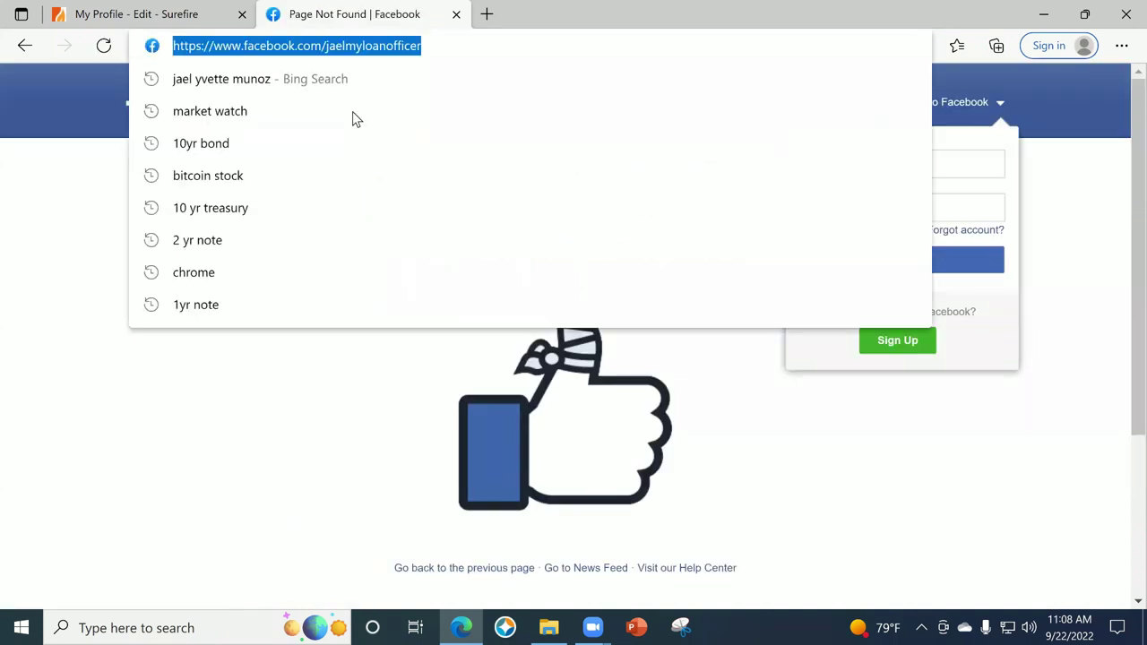
pyautogui.press('End')
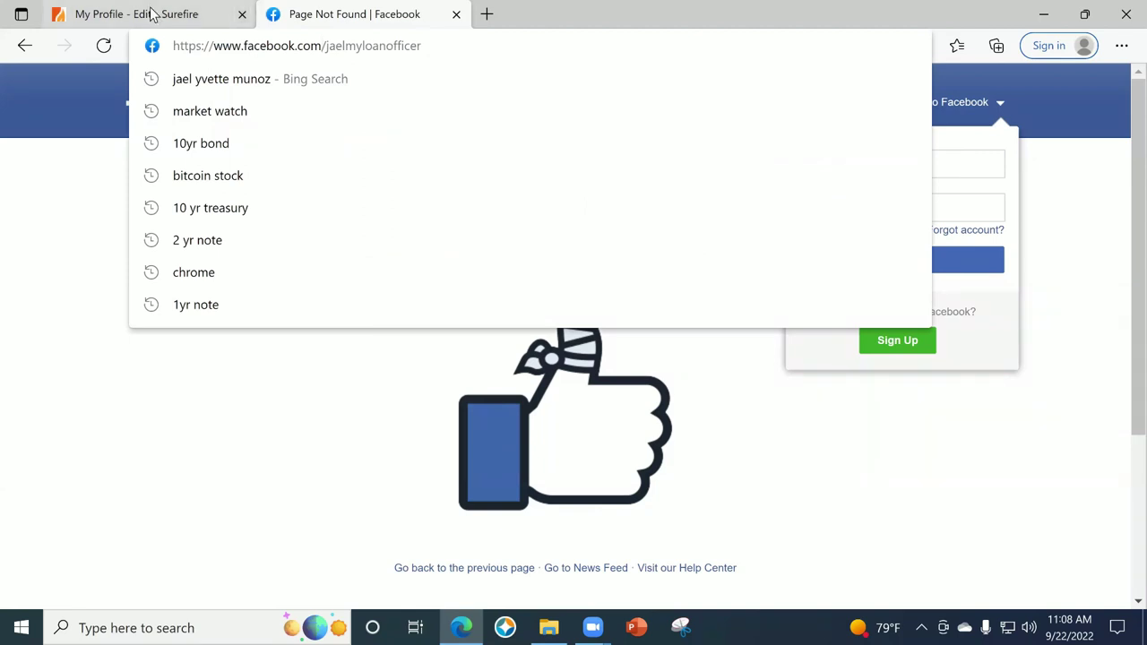
pyautogui.hotkey('ctrl', 'Tab')
pyautogui.hotkey('ctrl', 'Tab')
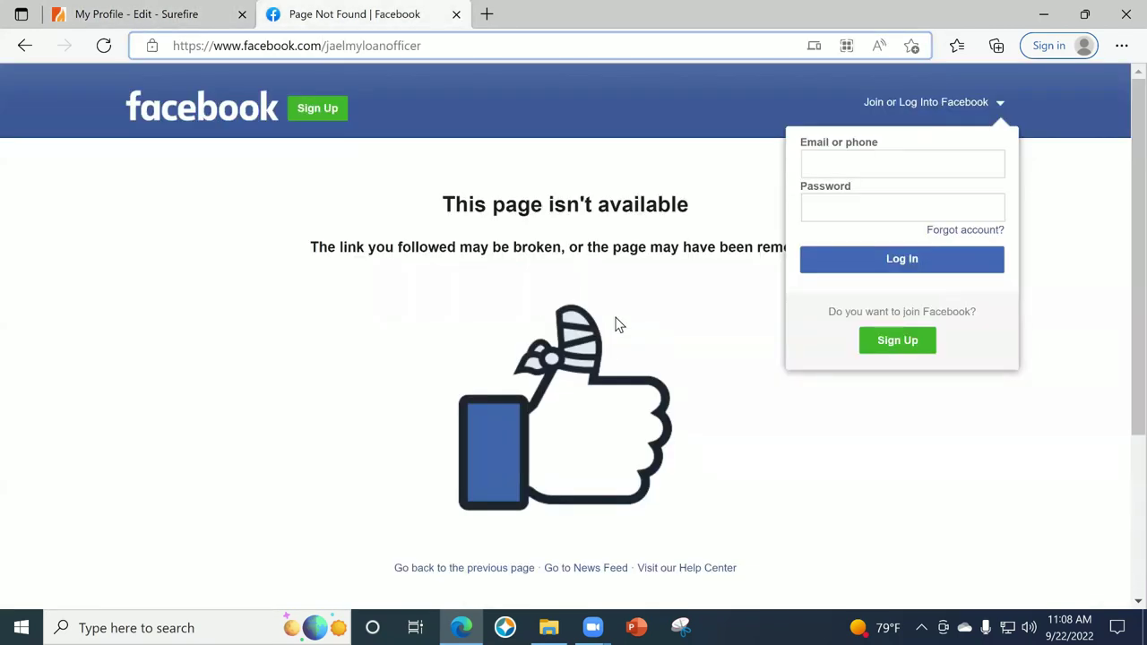
# - Enter the loan officer's Facebook page URL in the profile's Facebook field
pyautogui.click(179, 14)
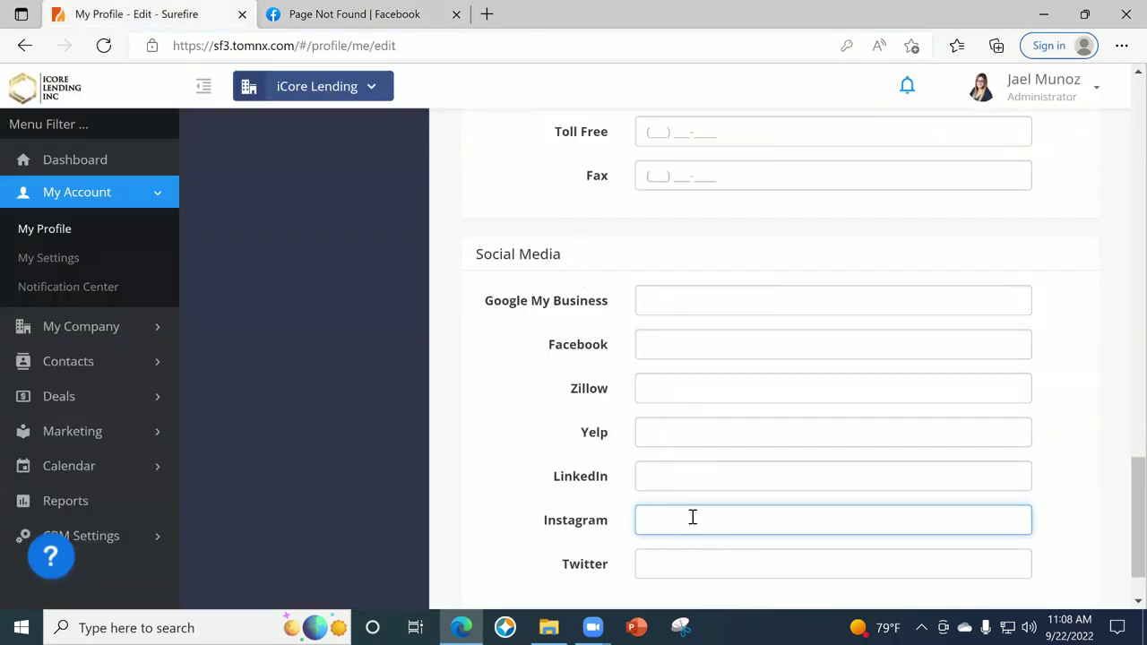
pyautogui.click(657, 346)
pyautogui.write('fac')
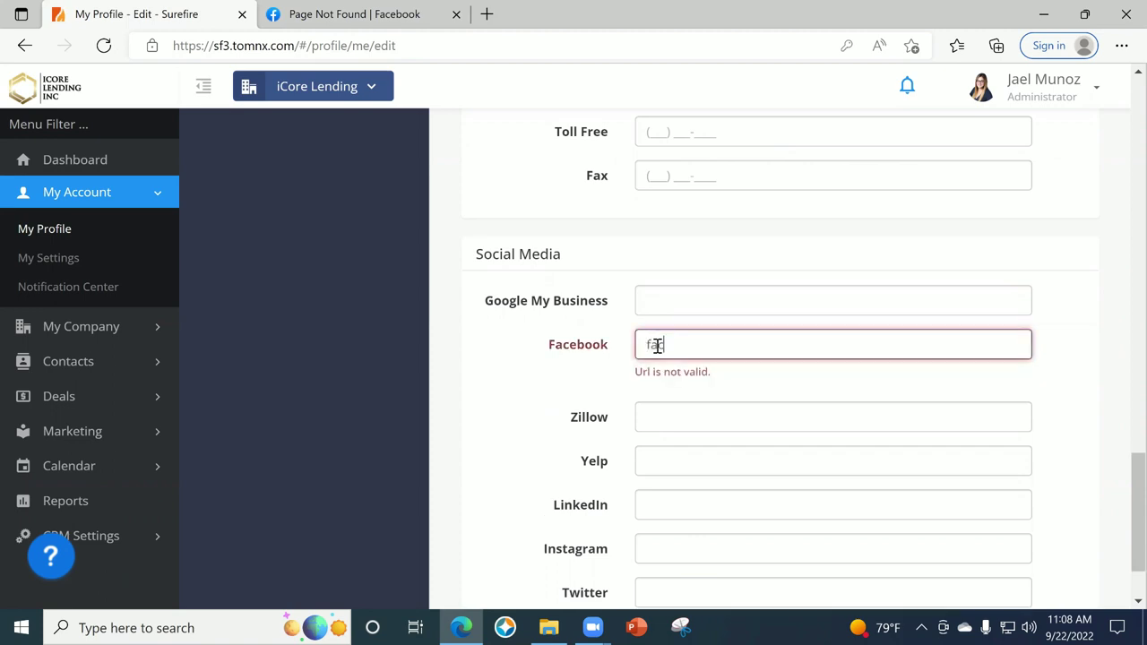
pyautogui.write('ebook.com')
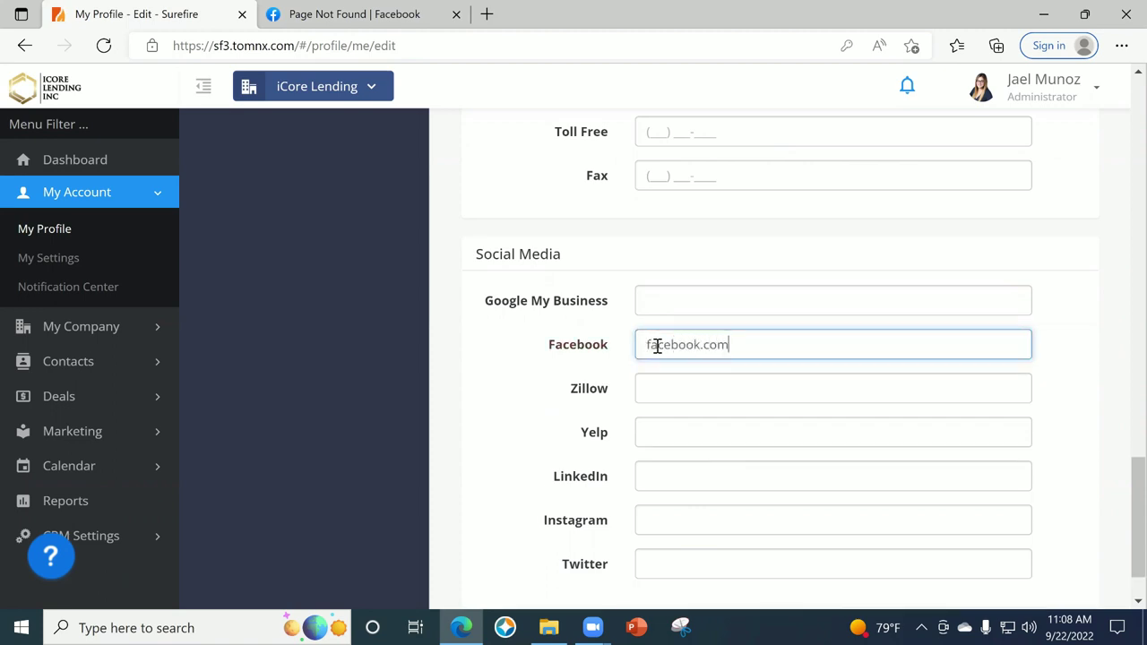
pyautogui.write('/jaelmyloanofficer')
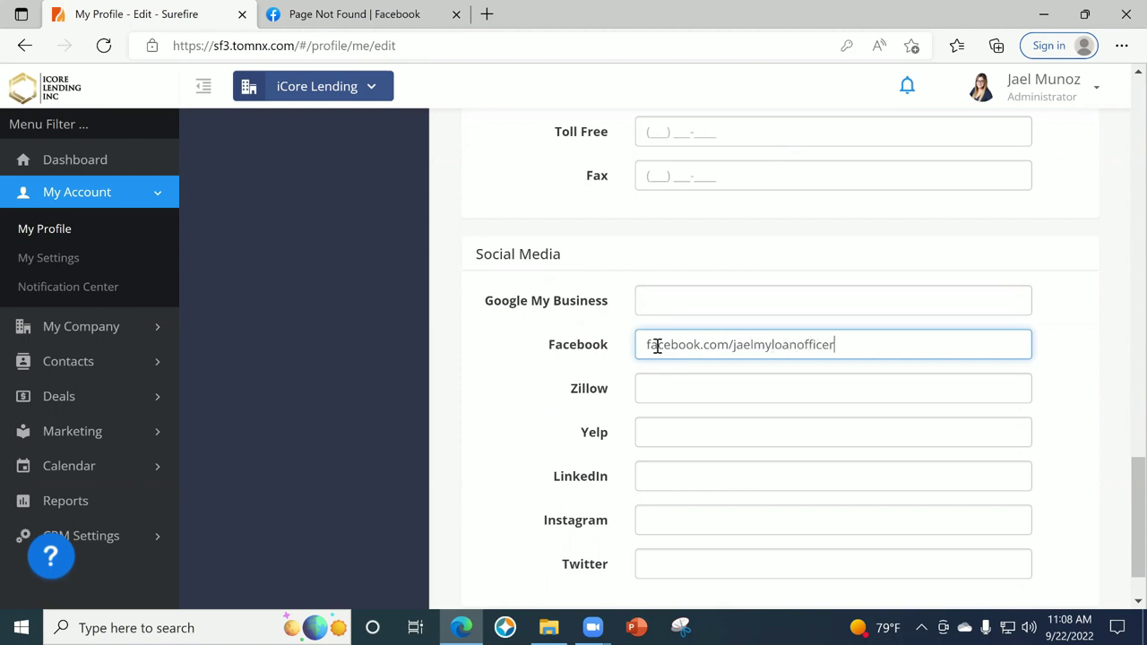
pyautogui.press('Tab')
pyautogui.press('Tab')
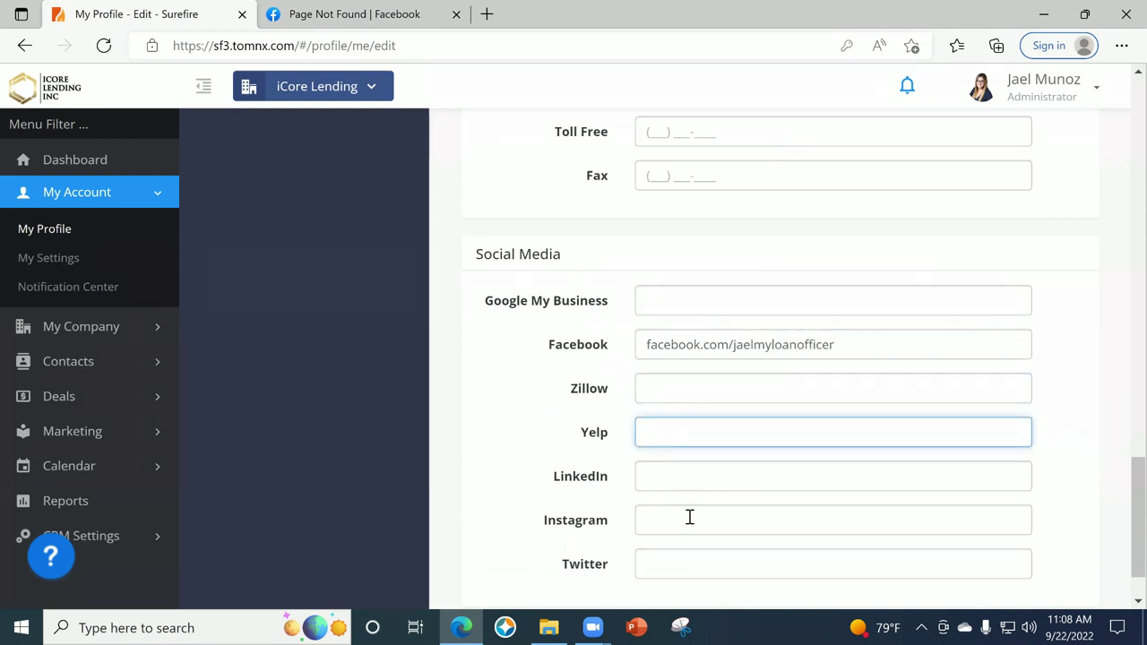
# - Start typing her instagram.com profile URL into the Instagram field
pyautogui.click(686, 517)
pyautogui.write('ints')
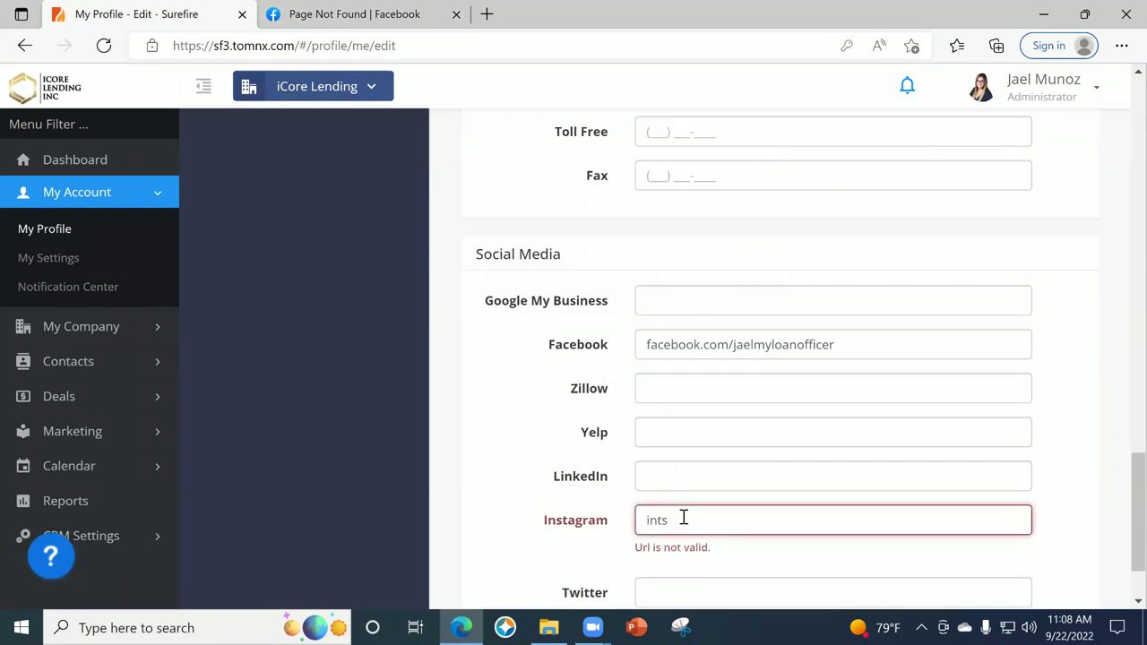
pyautogui.write('stagram.com')
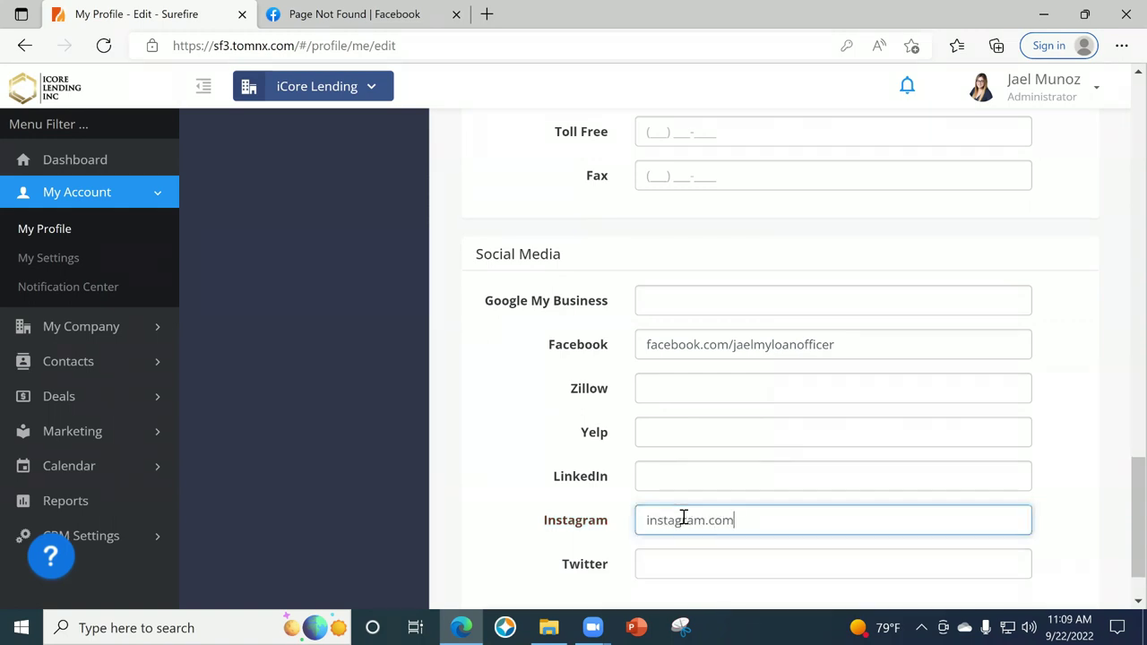
pyautogui.write('/jaelm')
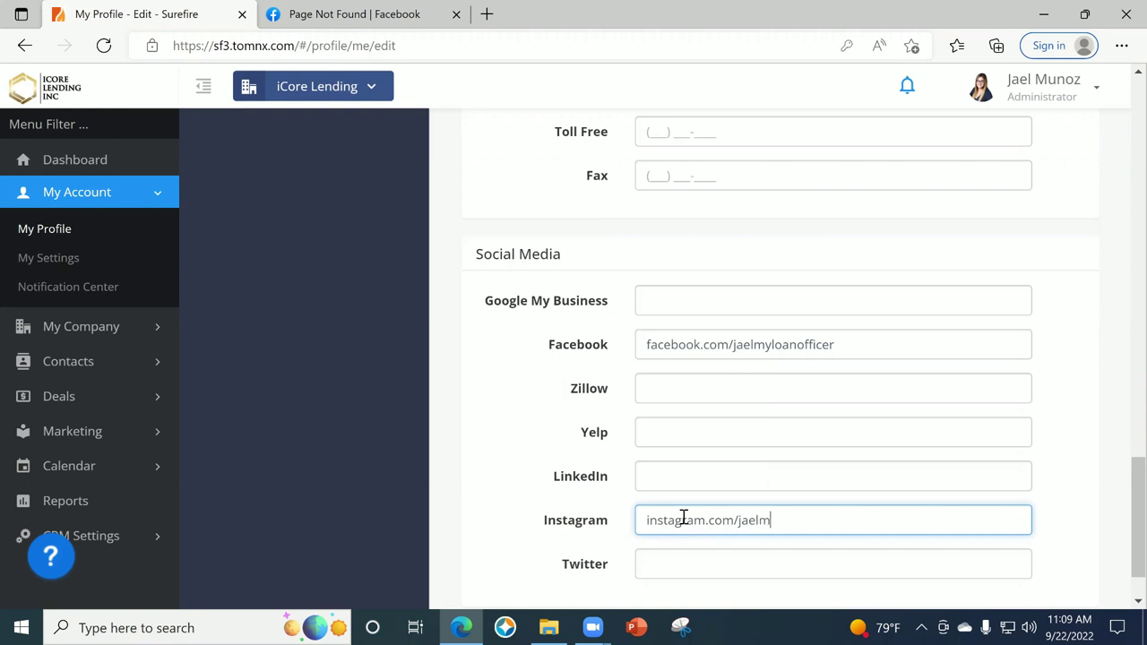
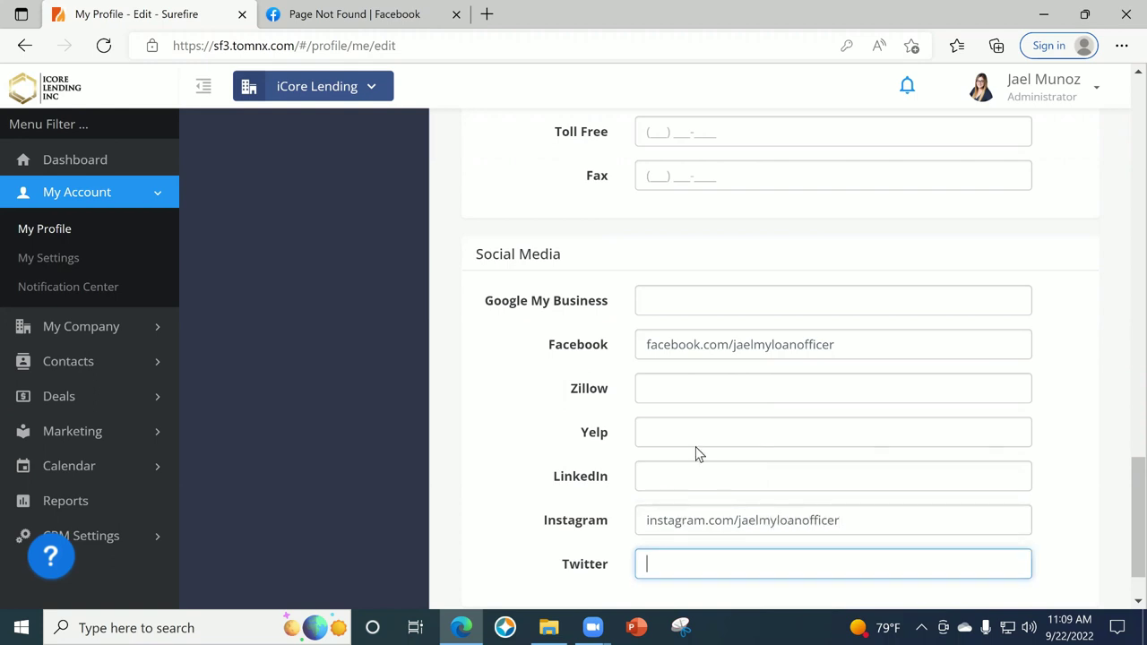
pyautogui.scroll(-1, 750, 427)
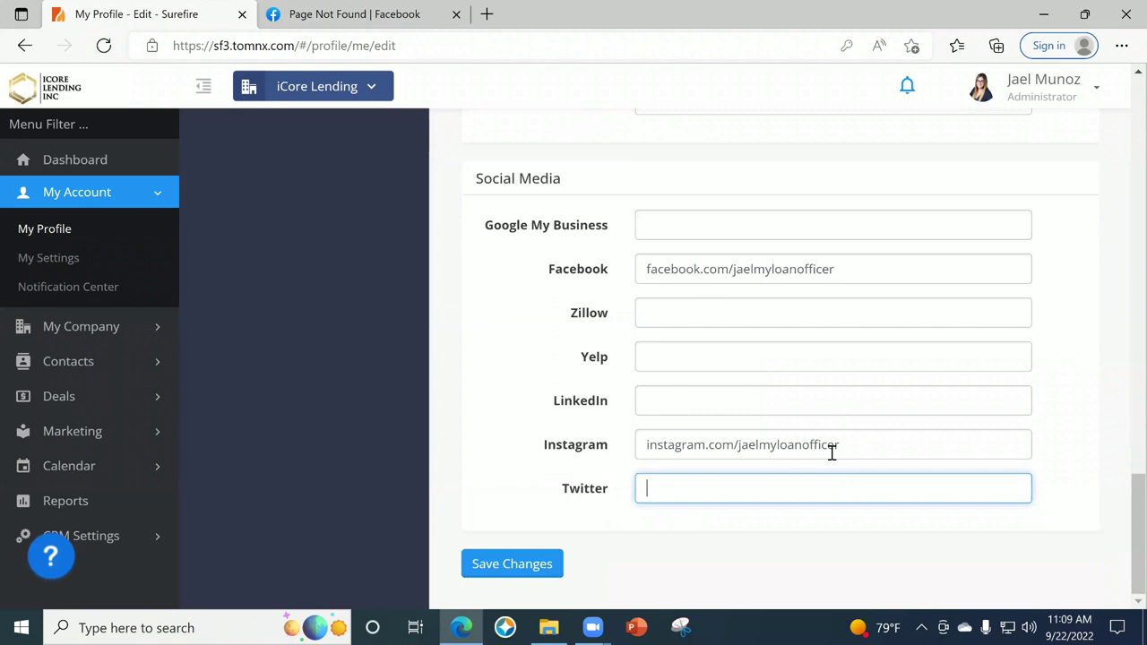
pyautogui.click(501, 567)
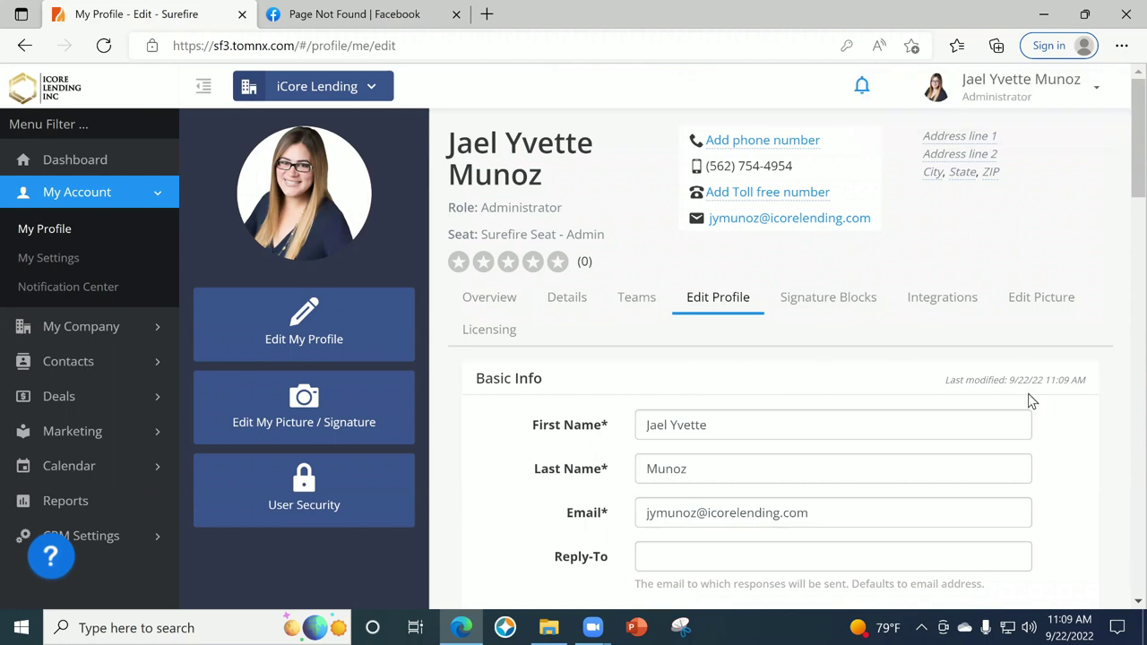
pyautogui.scroll(-2, 834, 422)
pyautogui.scroll(-7, 879, 412)
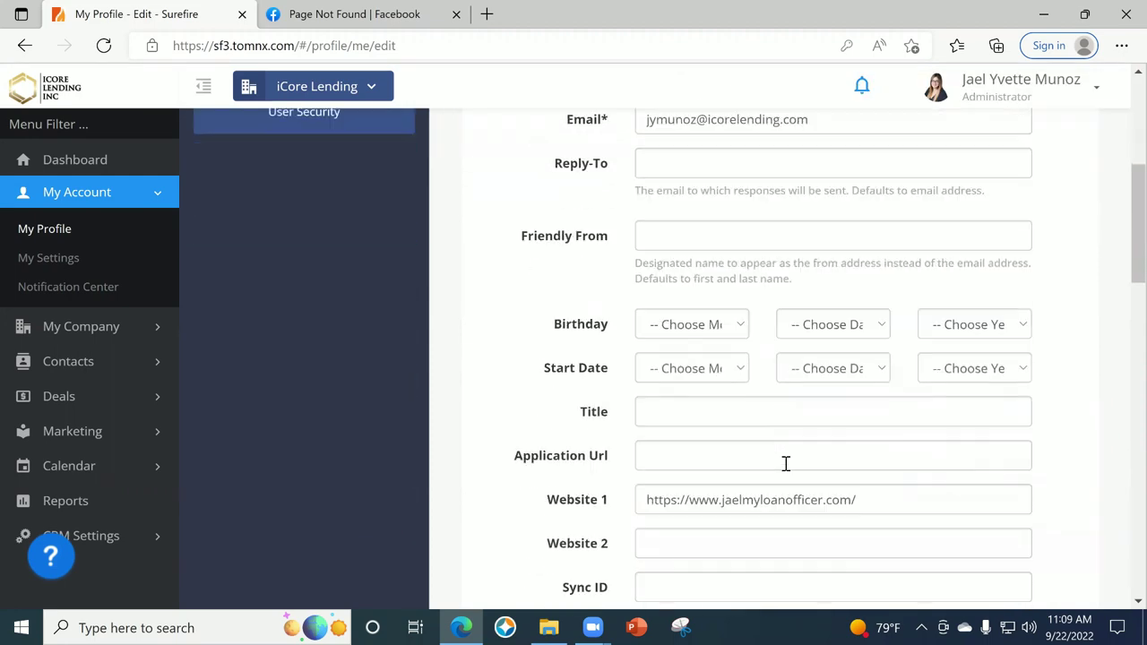
pyautogui.scroll(-6, 831, 466)
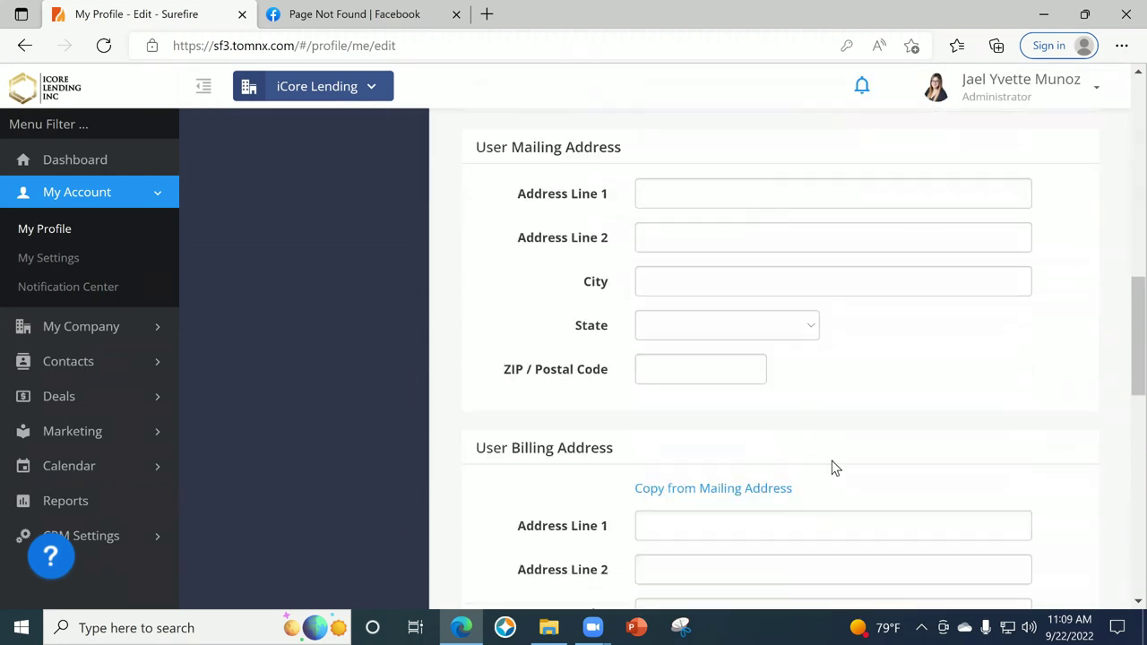
pyautogui.scroll(-4, 830, 470)
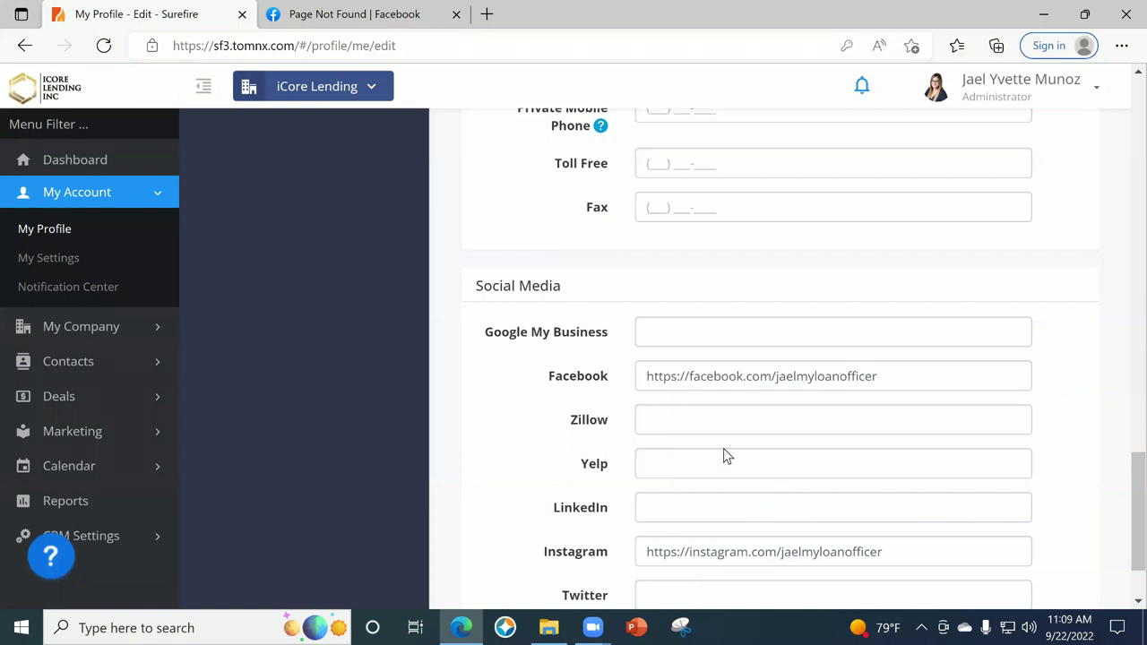
pyautogui.scroll(-2, 735, 394)
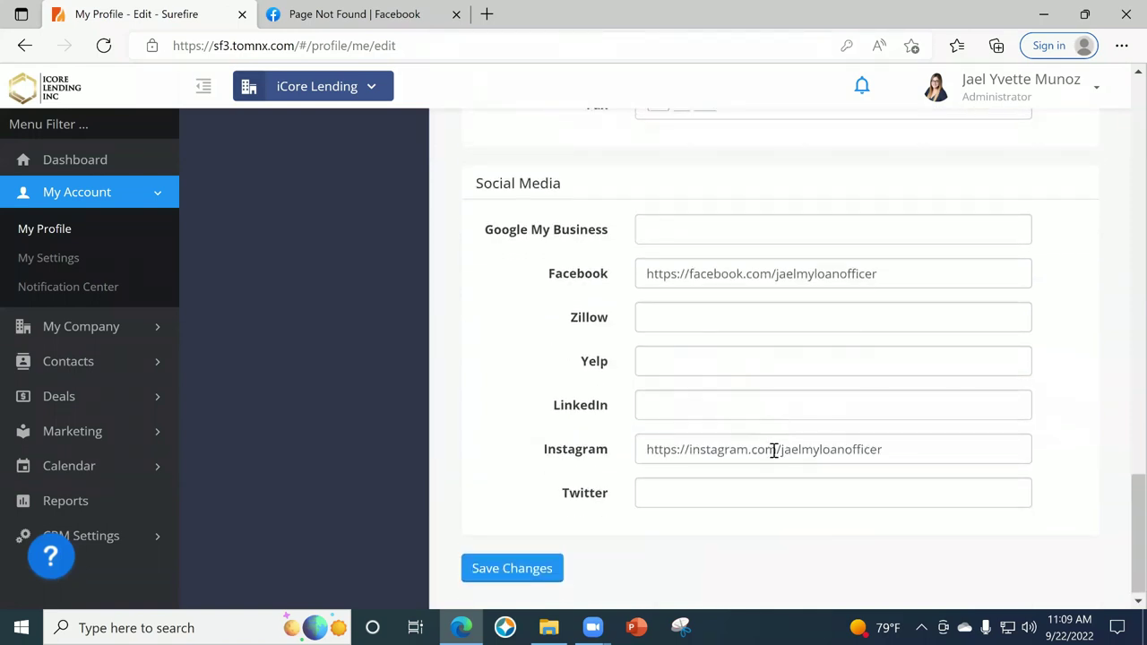
pyautogui.scroll(8, 773, 452)
pyautogui.scroll(10, 770, 466)
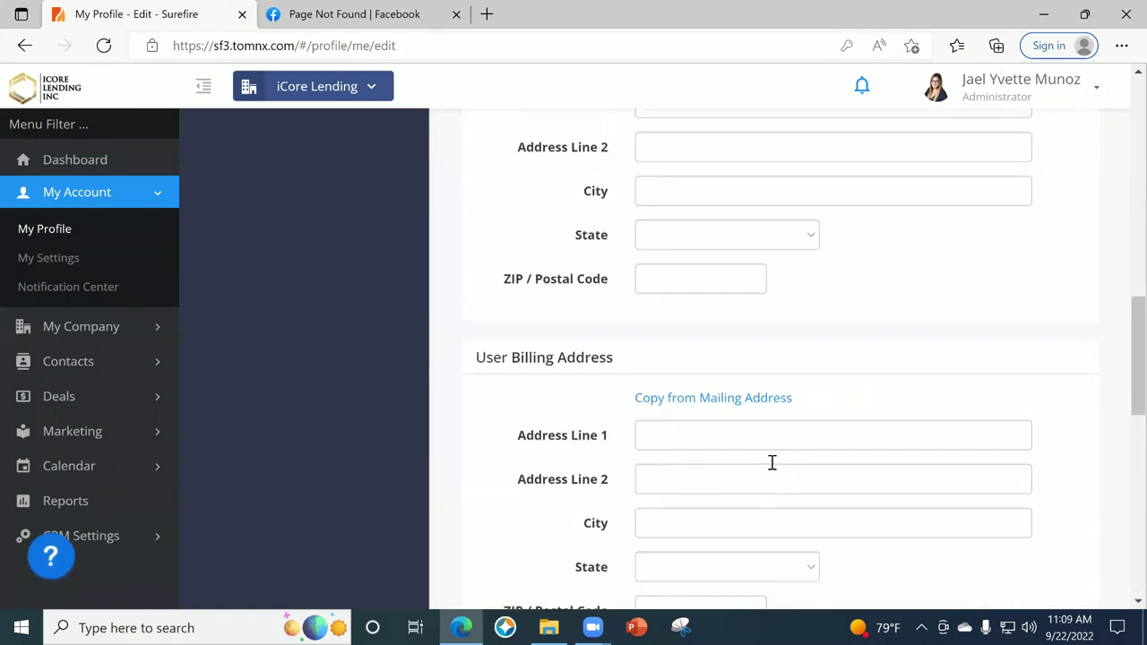
pyautogui.scroll(3, 693, 462)
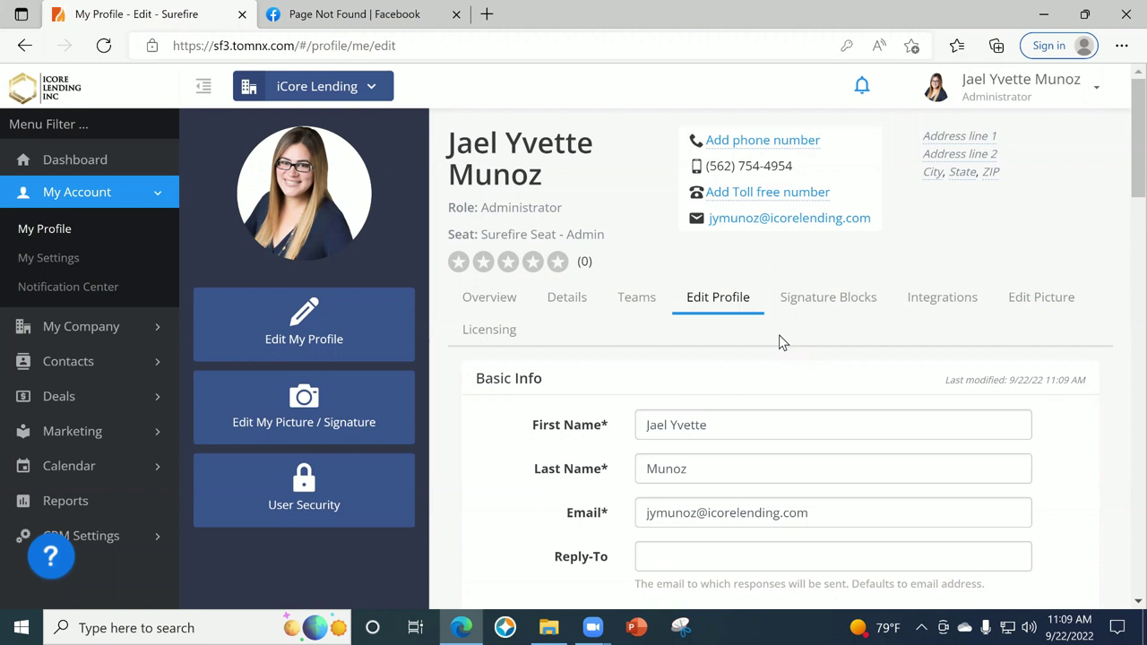
# - On the profile's Integrations page, start a new integration and browse the tiles to reach Facebook
pyautogui.click(941, 297)
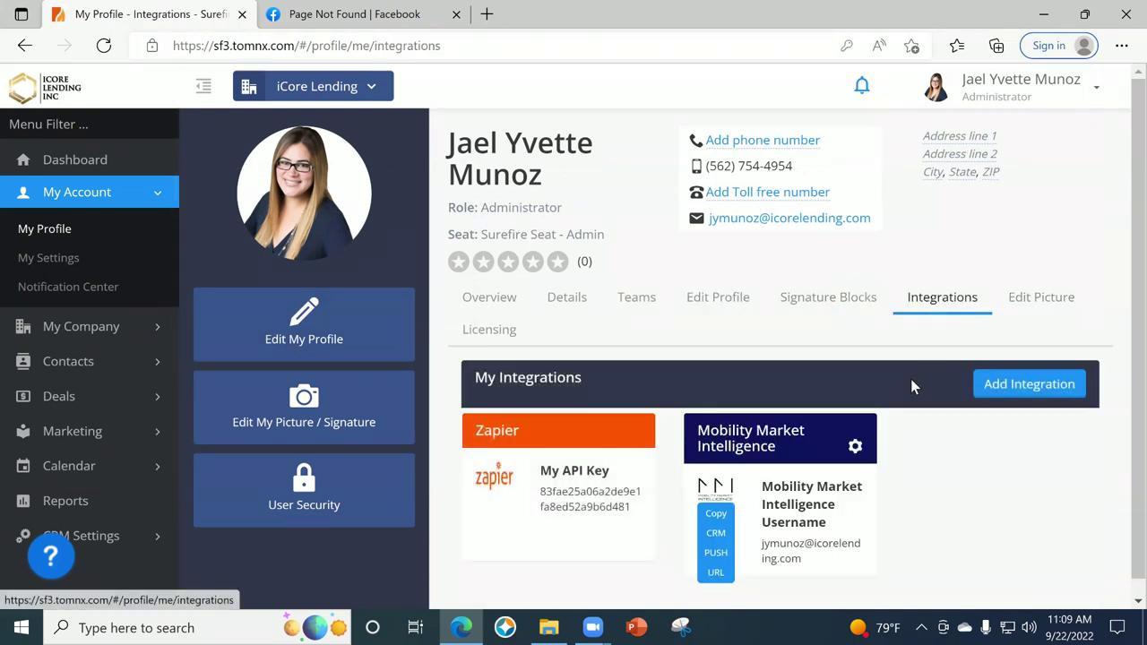
pyautogui.scroll(-1, 911, 385)
pyautogui.click(1025, 367)
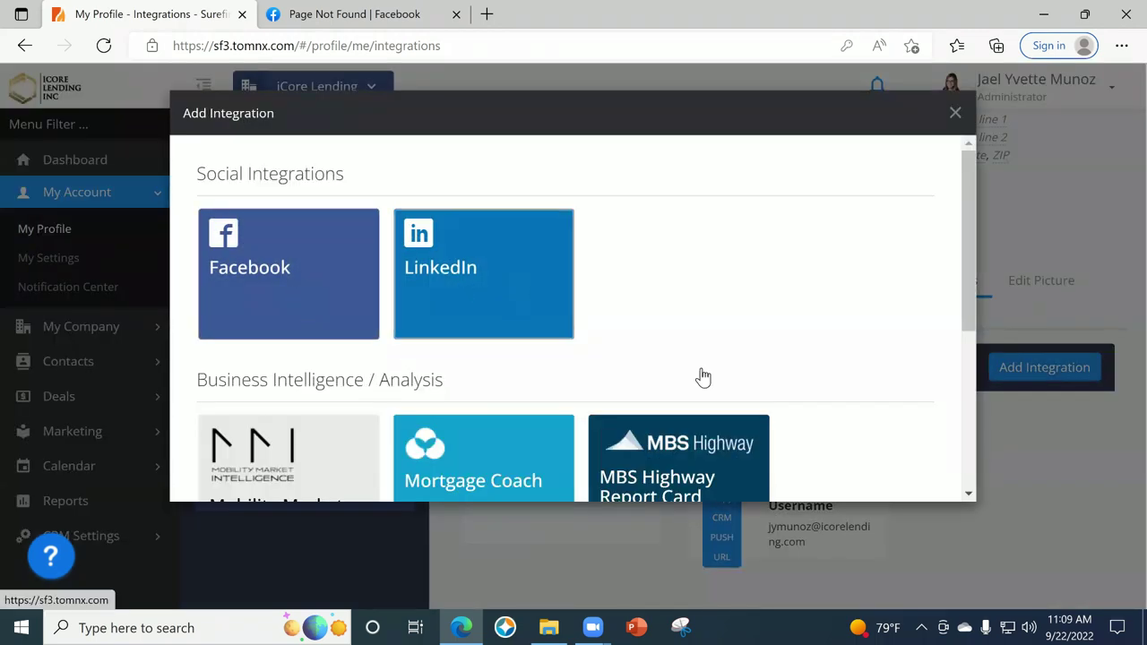
pyautogui.scroll(-1, 320, 436)
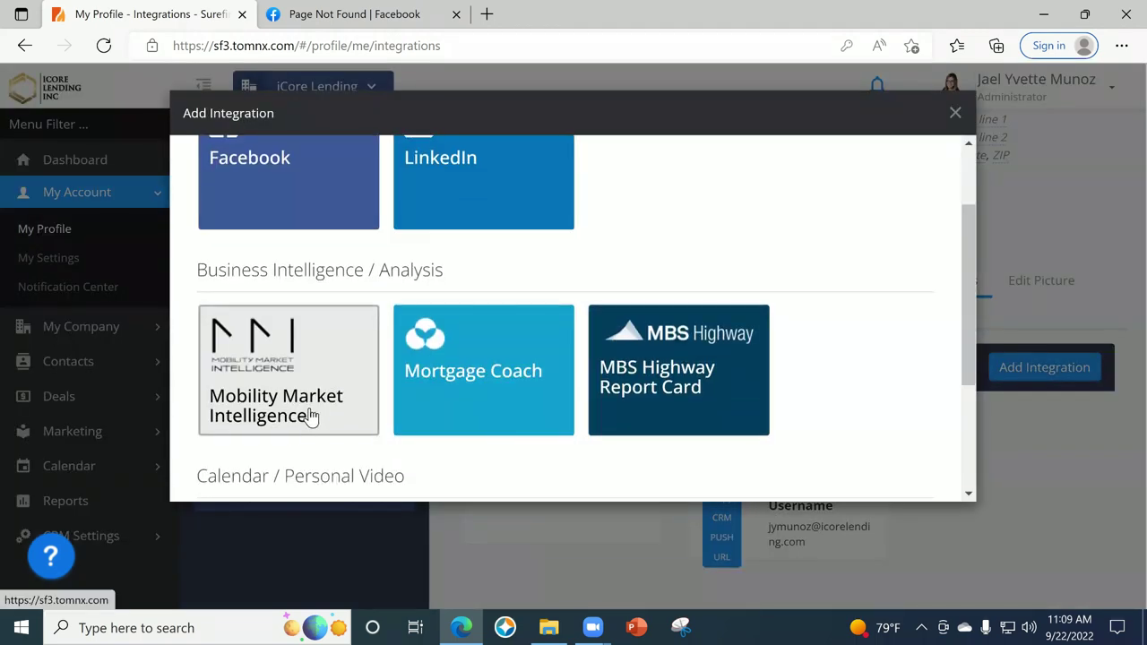
pyautogui.scroll(-1, 312, 417)
pyautogui.scroll(-2, 744, 367)
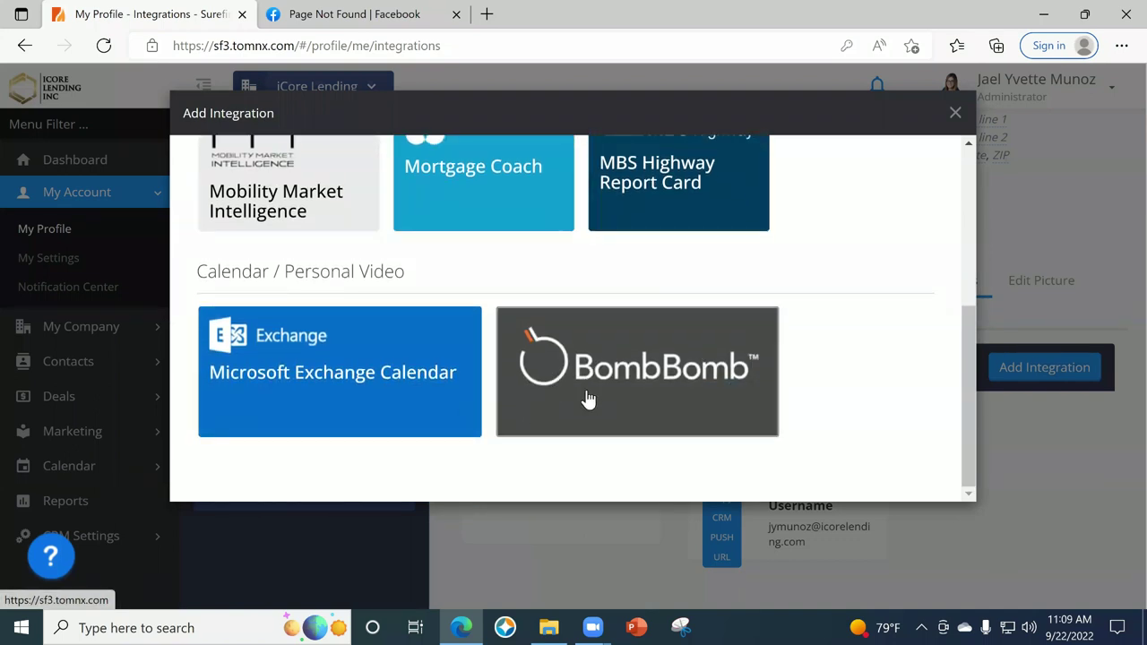
pyautogui.scroll(1, 627, 390)
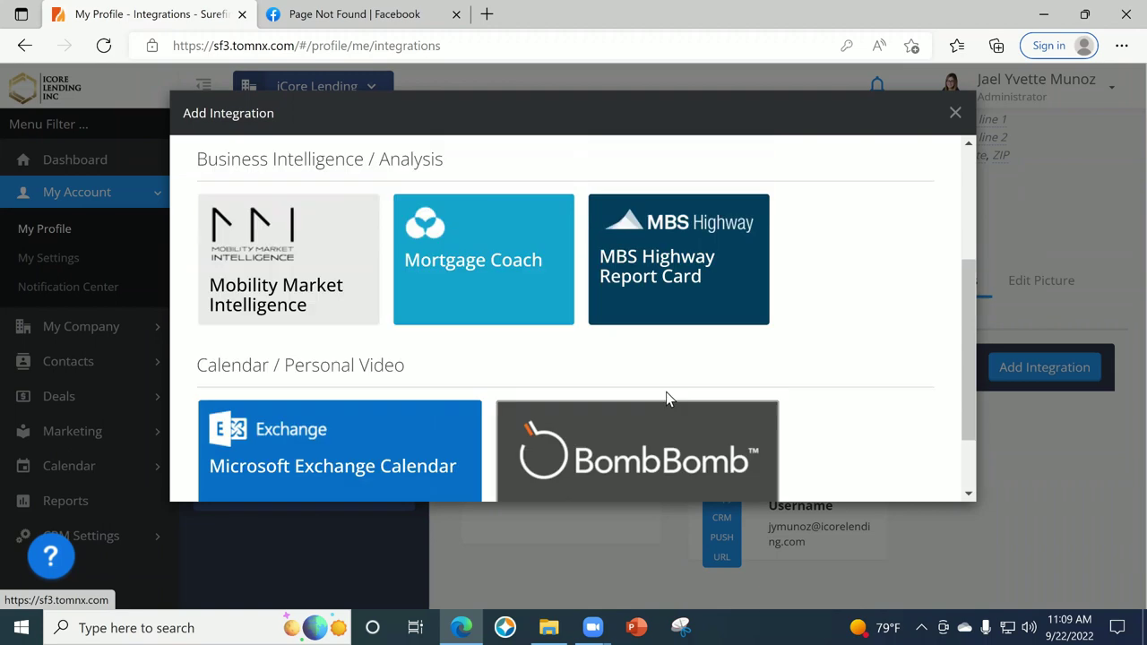
pyautogui.scroll(-1, 627, 404)
pyautogui.scroll(3, 468, 404)
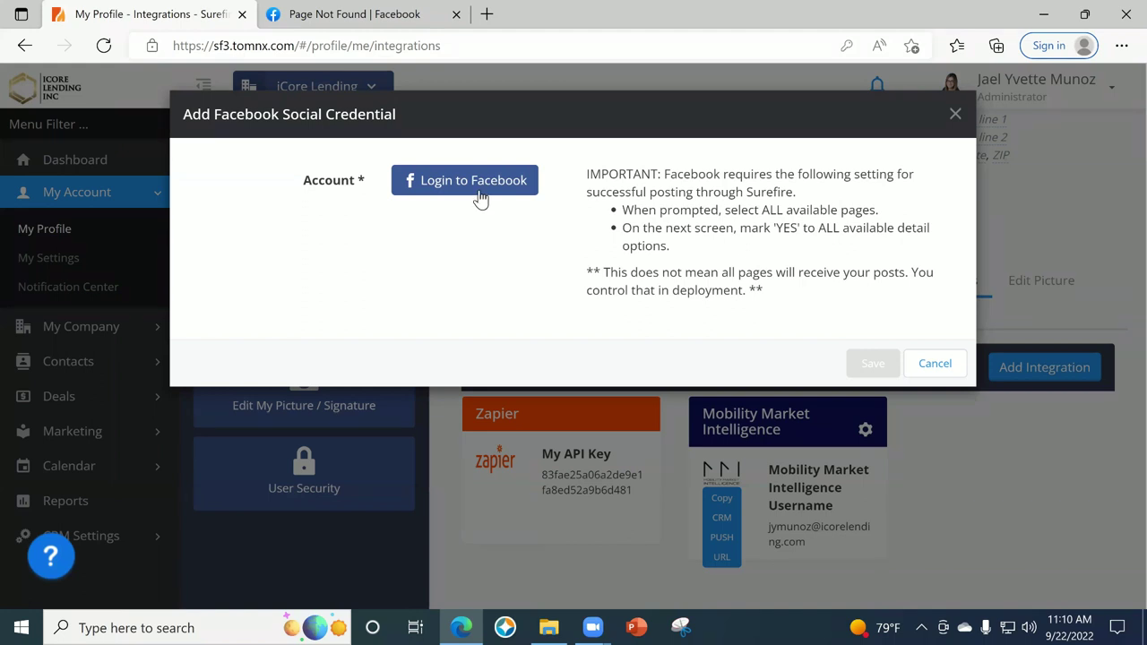
# - Log in through the Facebook popup with the account's e-mail address and password
pyautogui.click(479, 192)
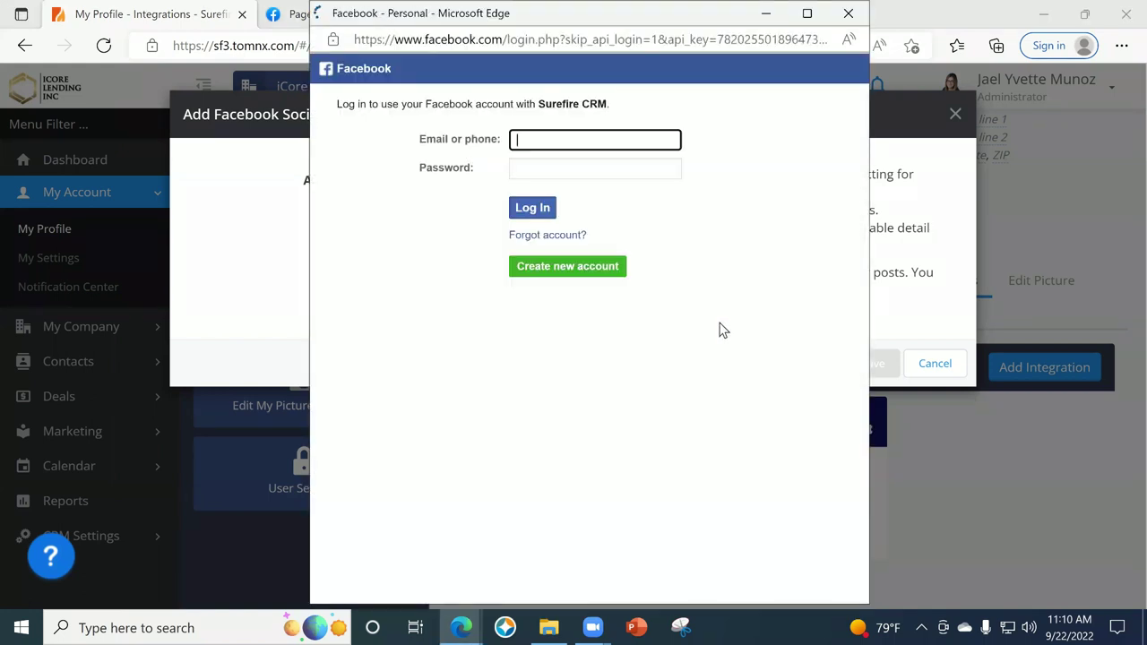
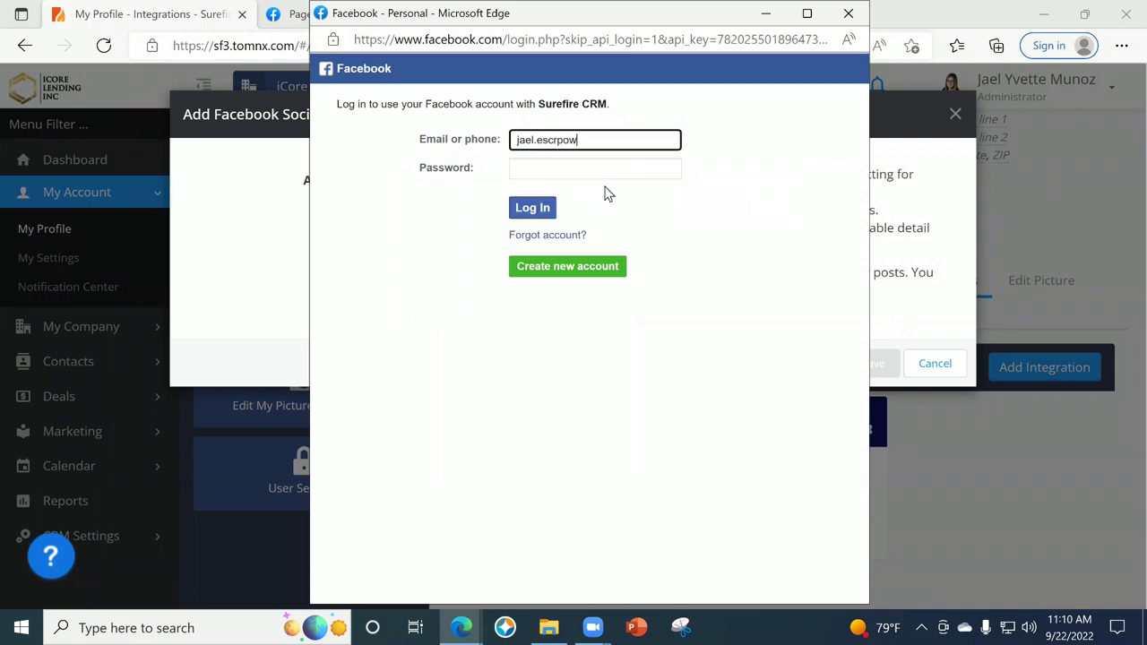
pyautogui.press('Tab')
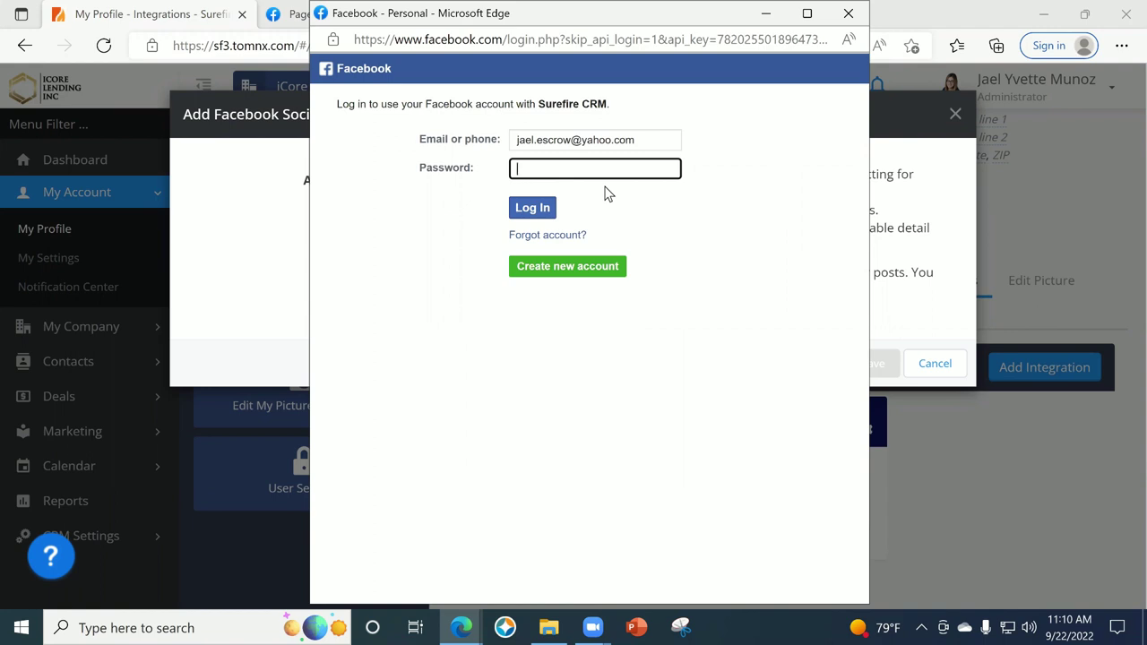
pyautogui.write('•••')
pyautogui.press('Return')
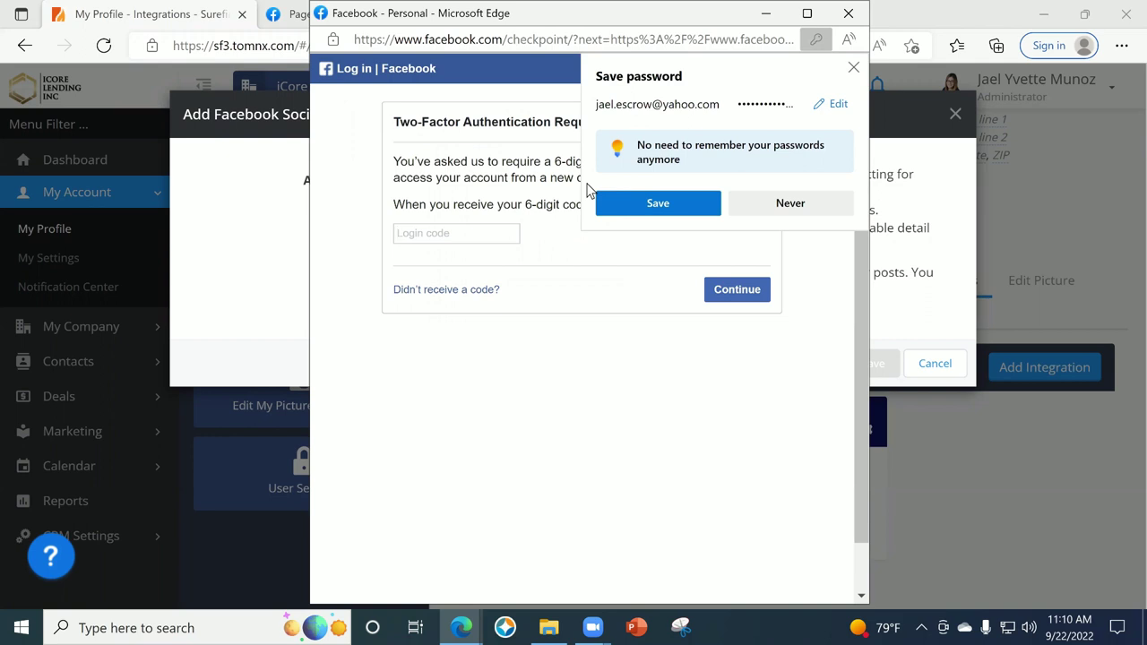
# - Get past two-factor verification and continue as the signed-in account to the five-Page list
pyautogui.click(719, 292)
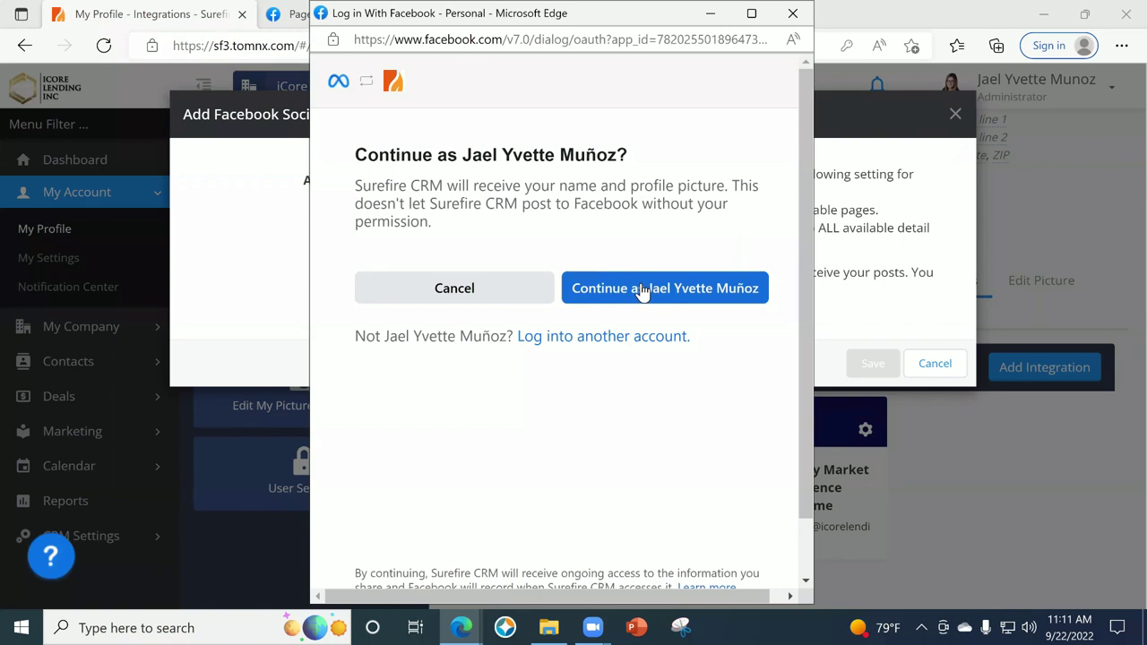
pyautogui.click(661, 288)
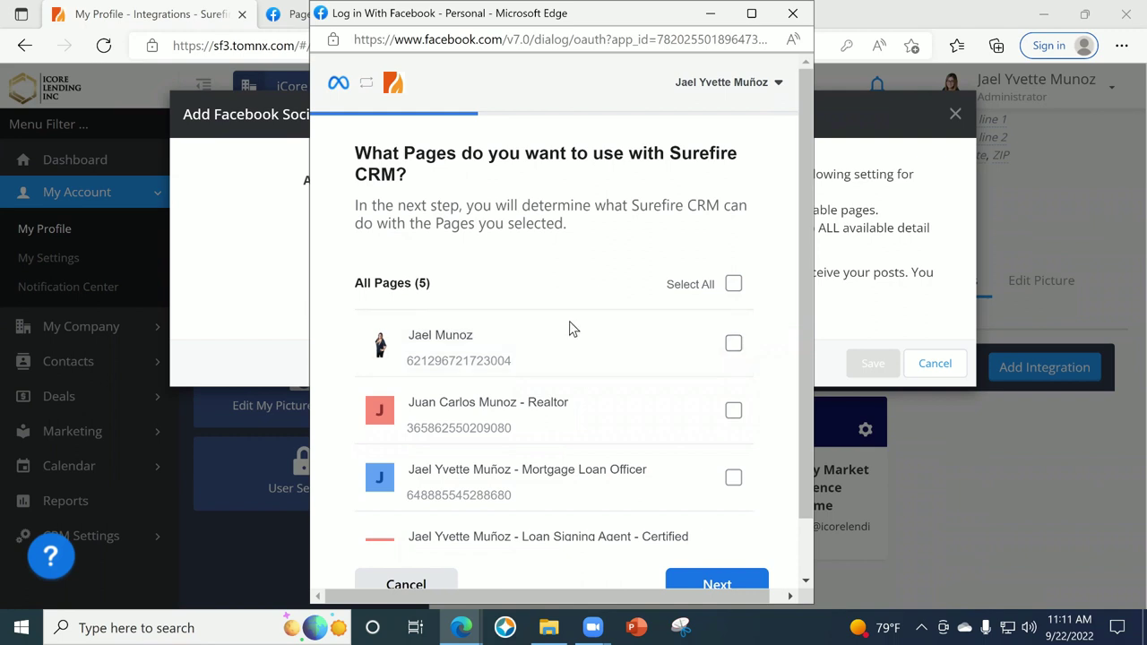
pyautogui.scroll(-1, 614, 429)
pyautogui.scroll(-1, 614, 428)
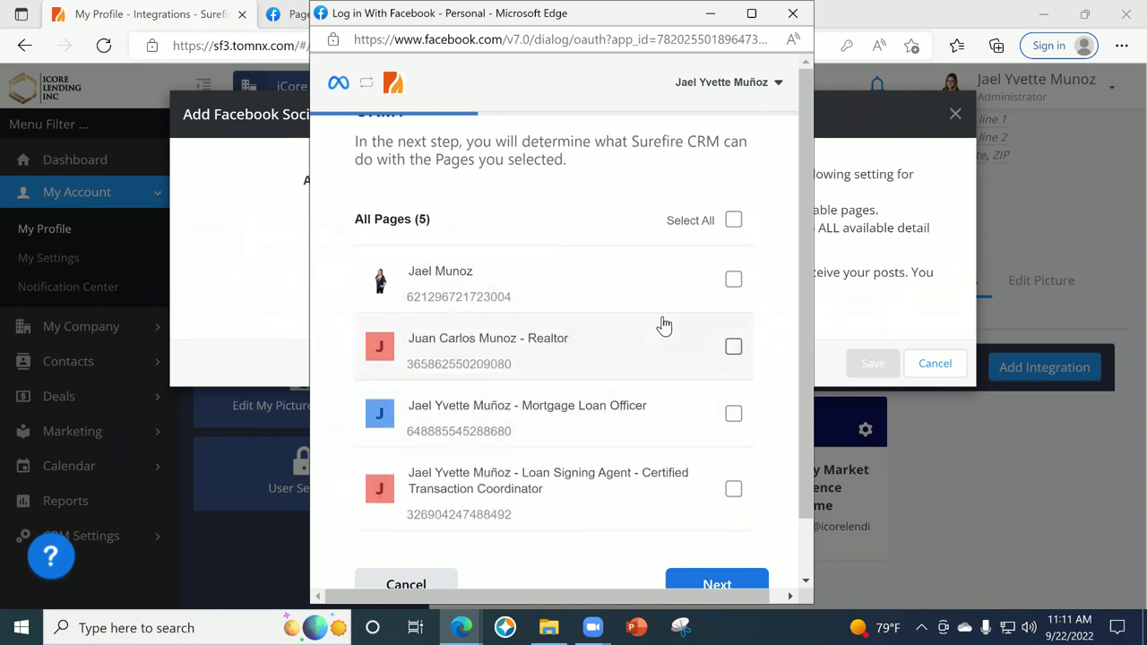
pyautogui.scroll(-1, 639, 325)
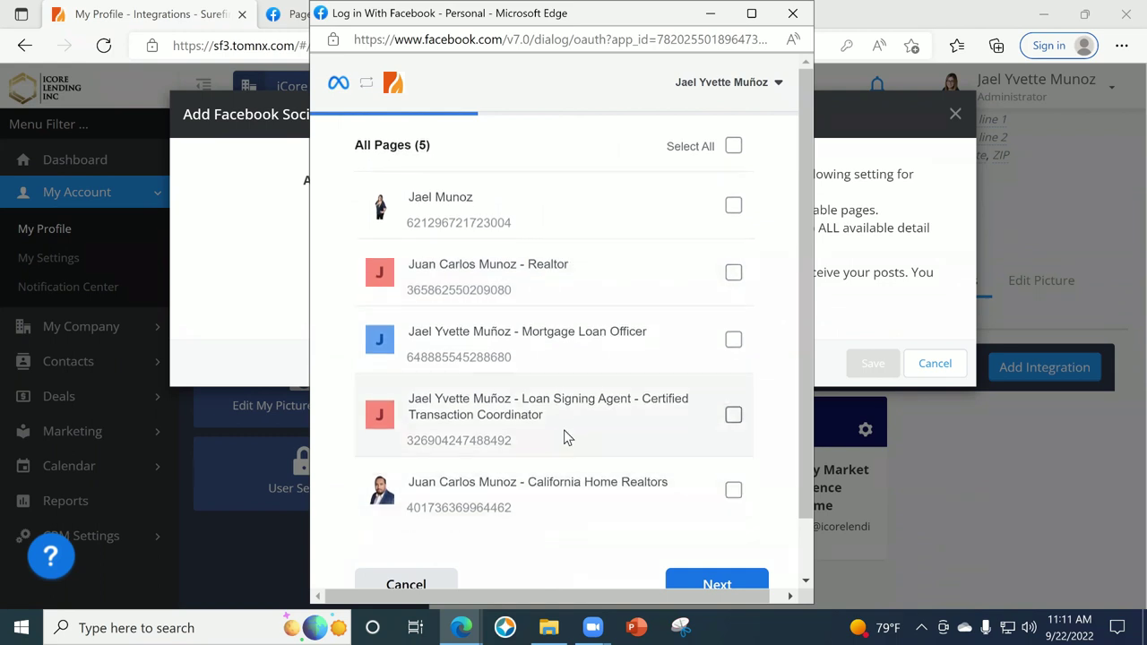
pyautogui.scroll(1, 551, 417)
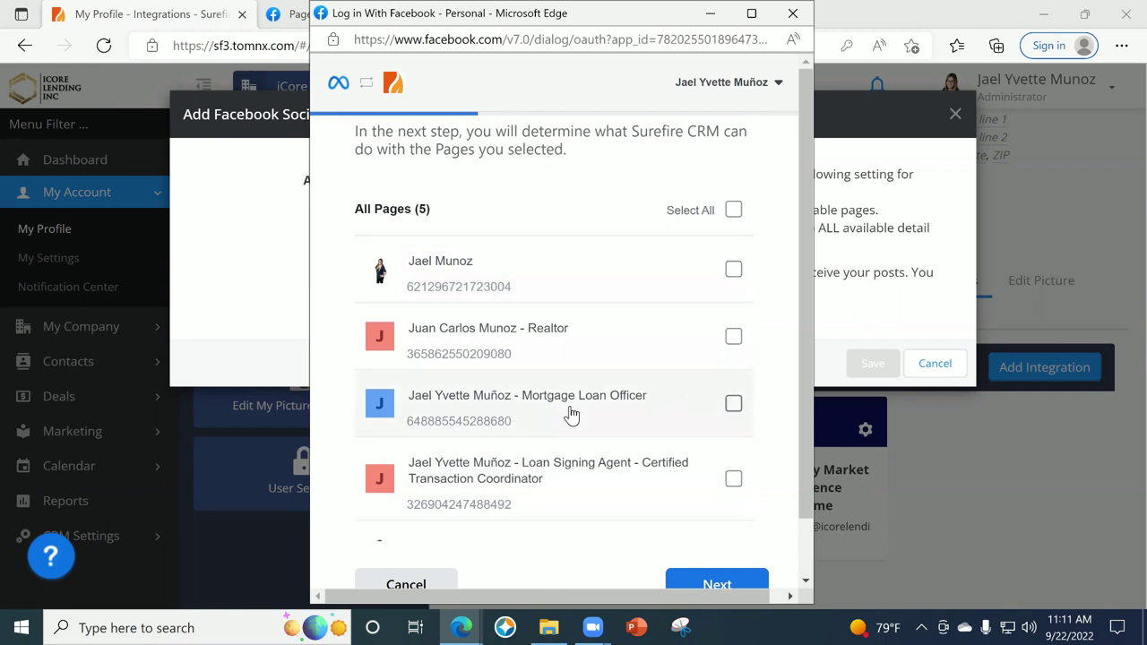
# - Select only the Mortgage Loan Officer page, keep every permission on, and finish linking
pyautogui.click(733, 403)
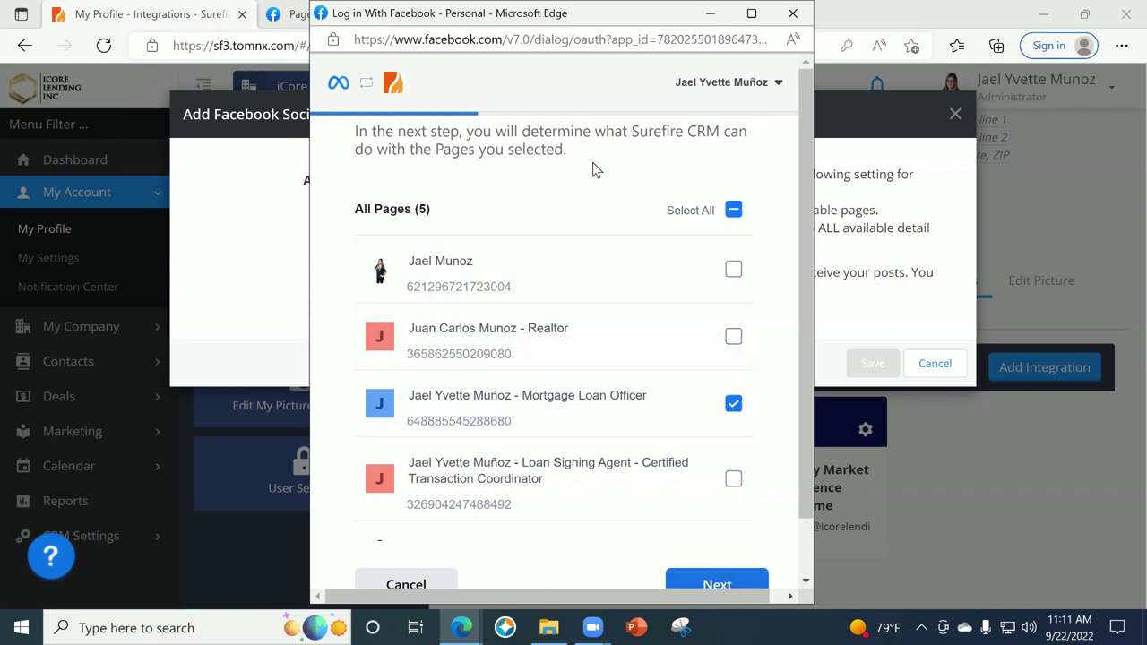
pyautogui.scroll(-1, 758, 538)
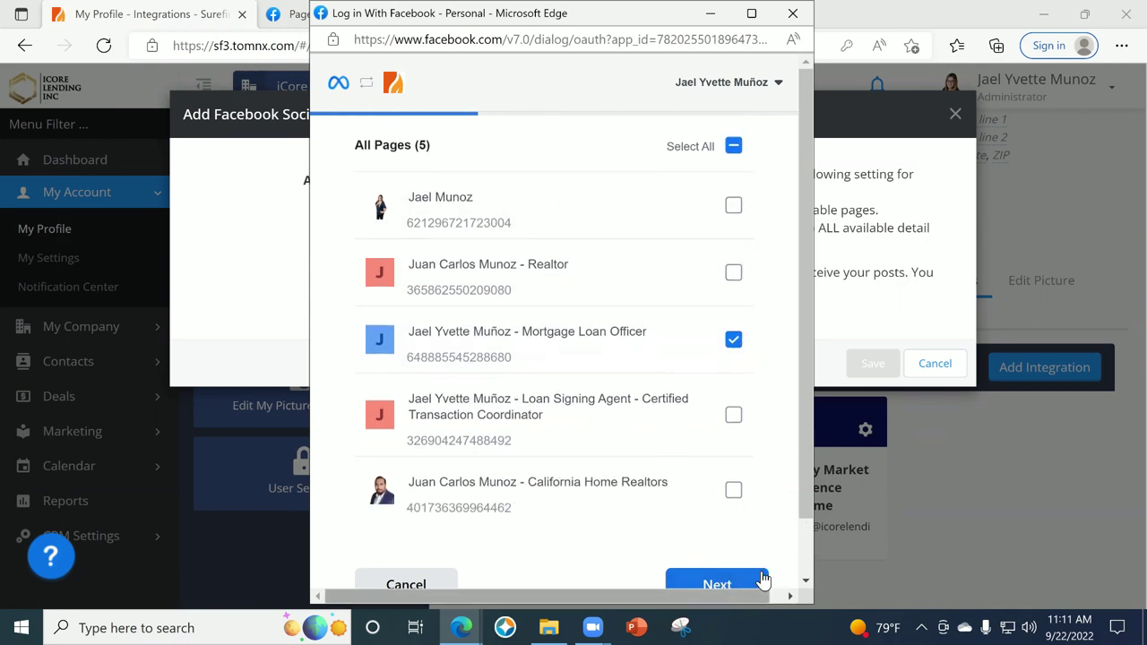
pyautogui.scroll(3, 677, 268)
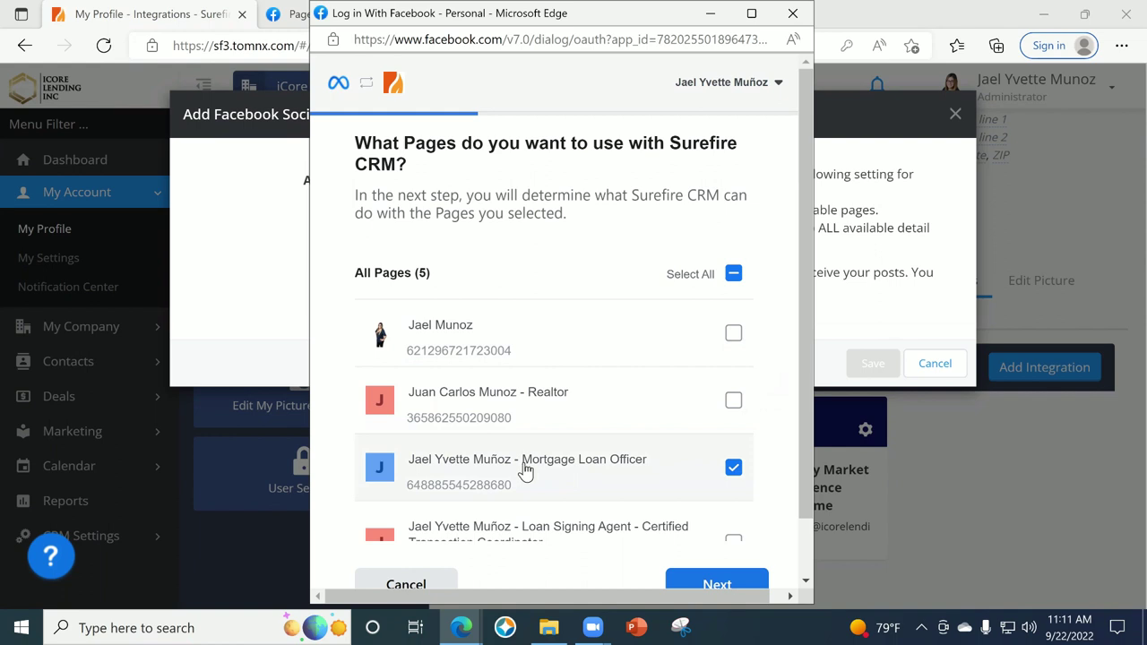
pyautogui.click(701, 583)
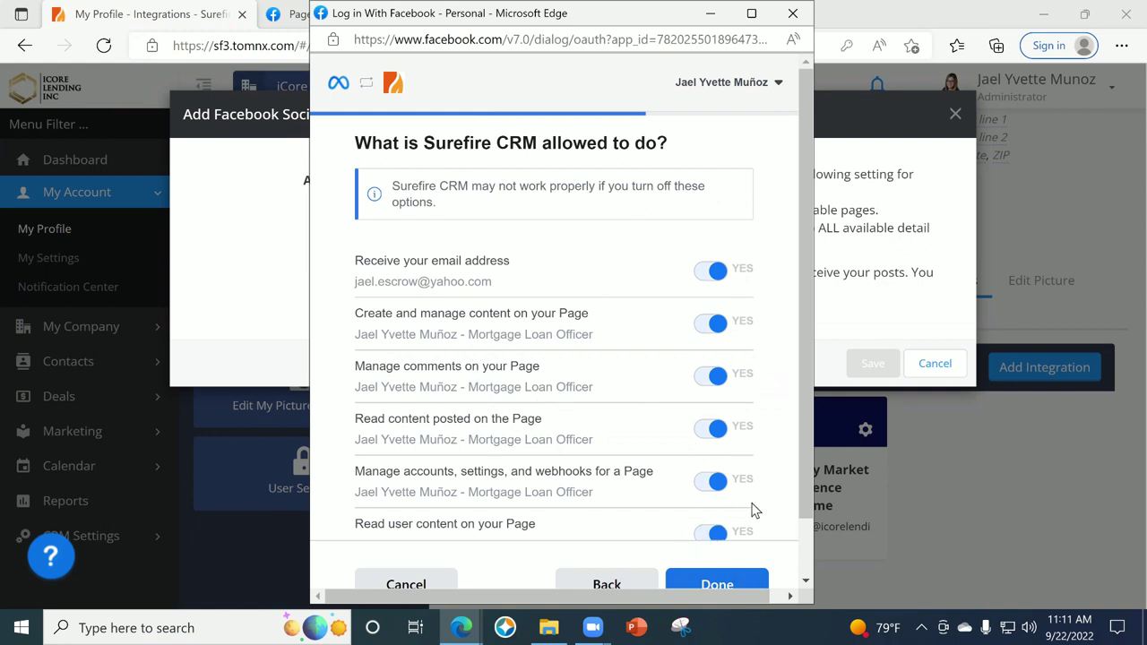
pyautogui.click(744, 583)
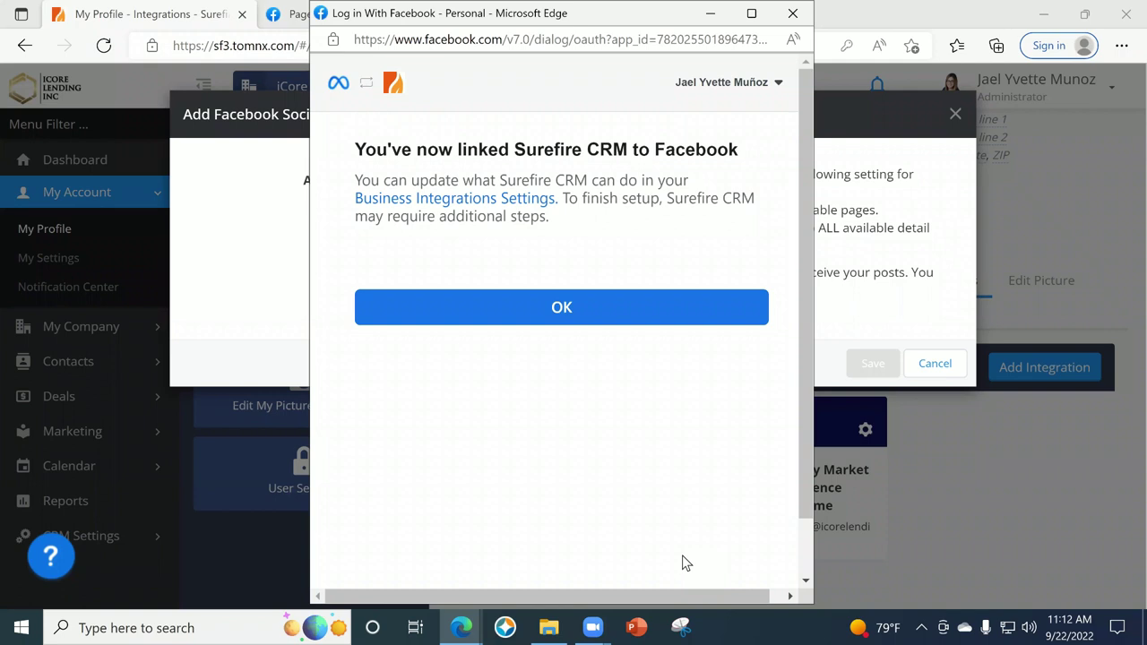
# - Acknowledge the Facebook link and save the Mortgage Loan Officer page credential, active until 12/21/2022
pyautogui.click(561, 311)
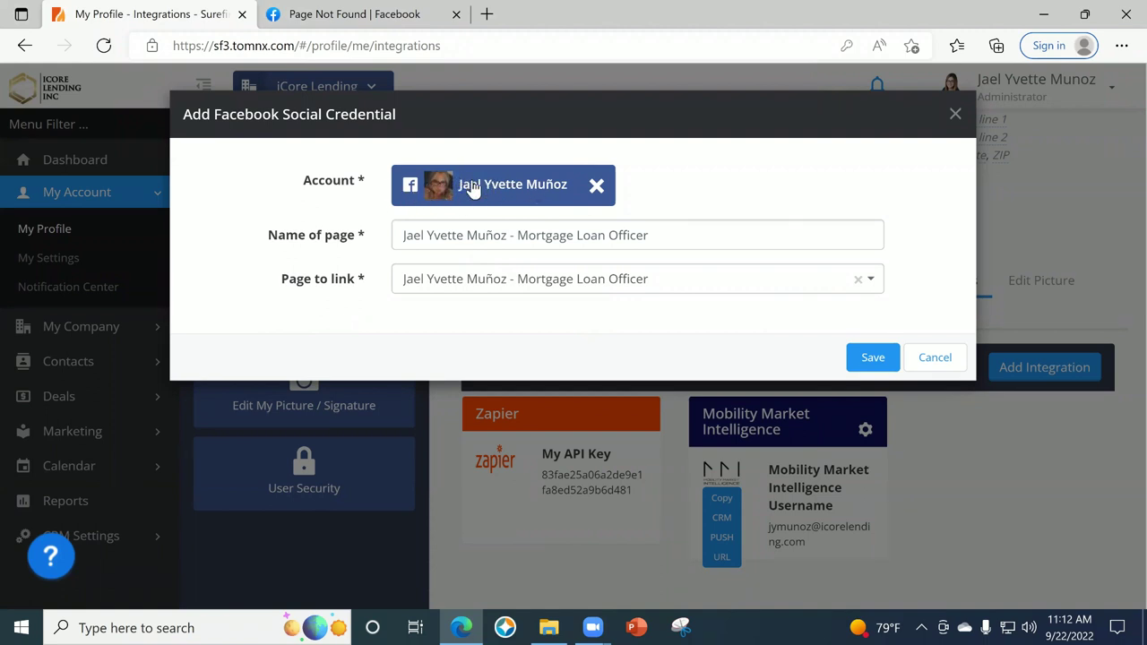
pyautogui.click(873, 357)
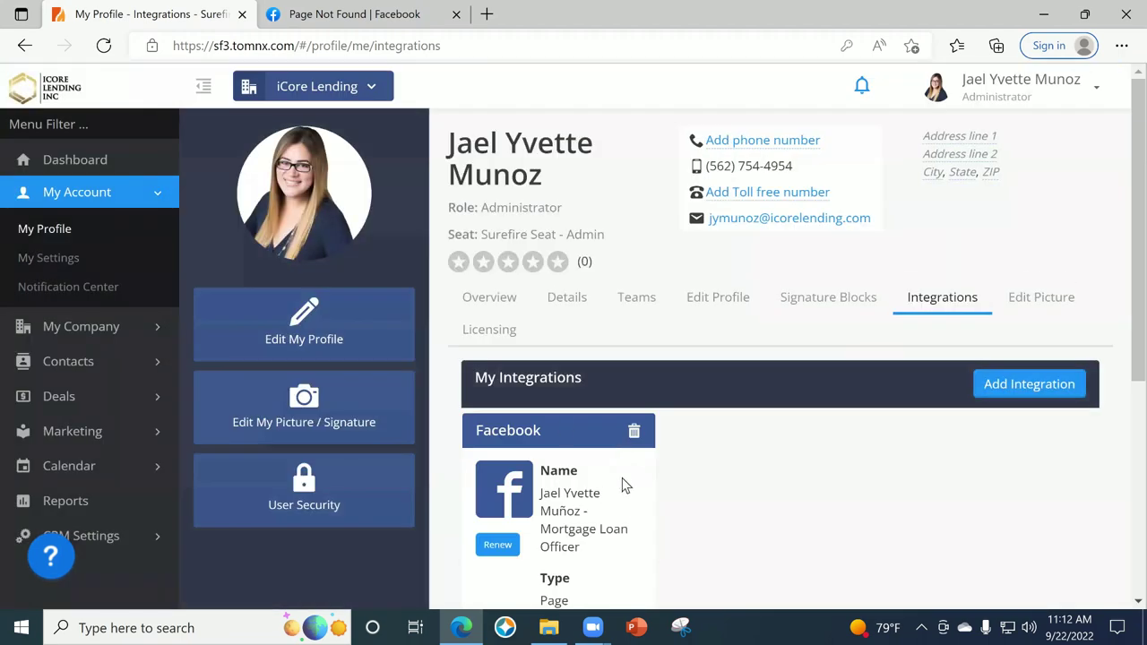
pyautogui.scroll(-2, 613, 475)
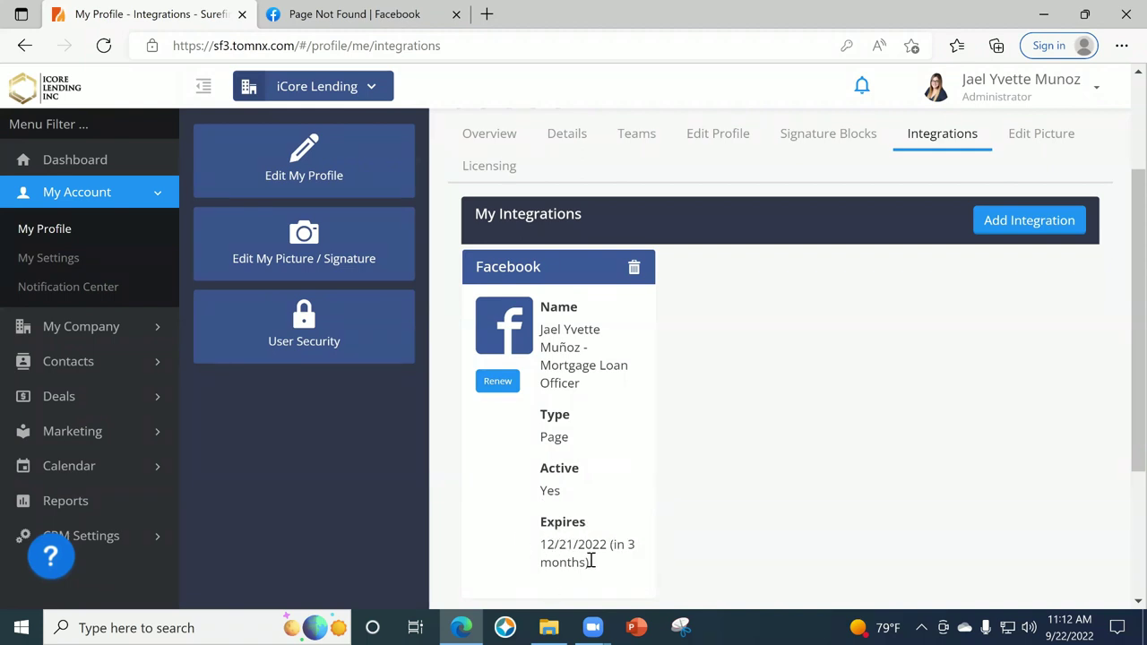
pyautogui.scroll(2, 622, 547)
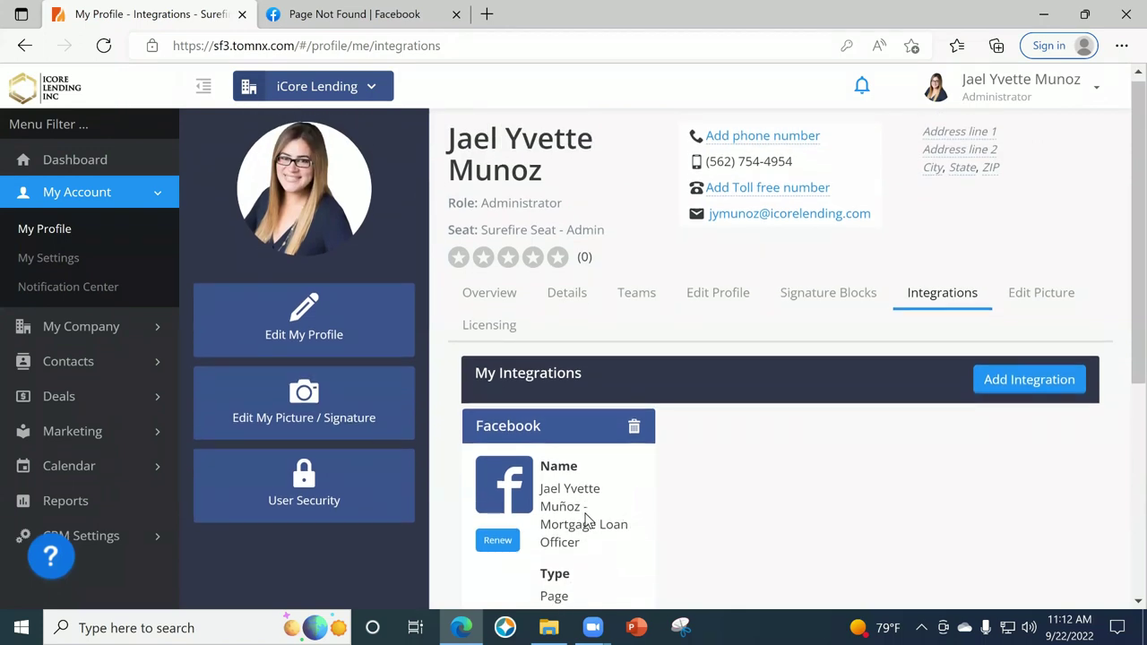
pyautogui.scroll(-2, 587, 529)
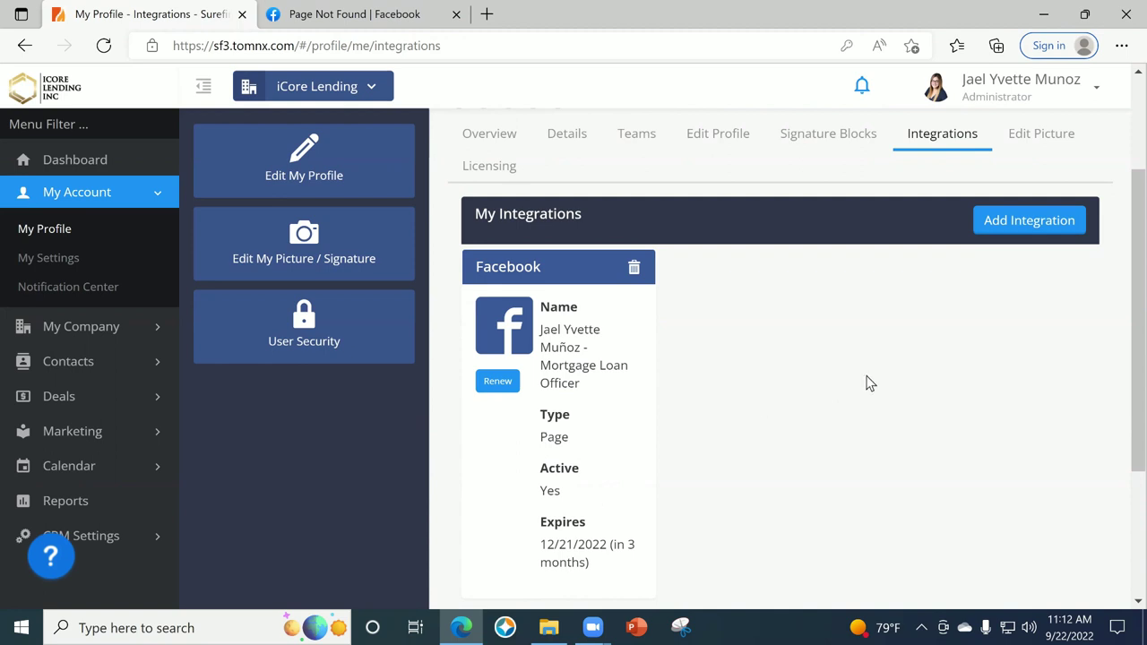
pyautogui.scroll(-3, 833, 385)
pyautogui.scroll(2, 1030, 246)
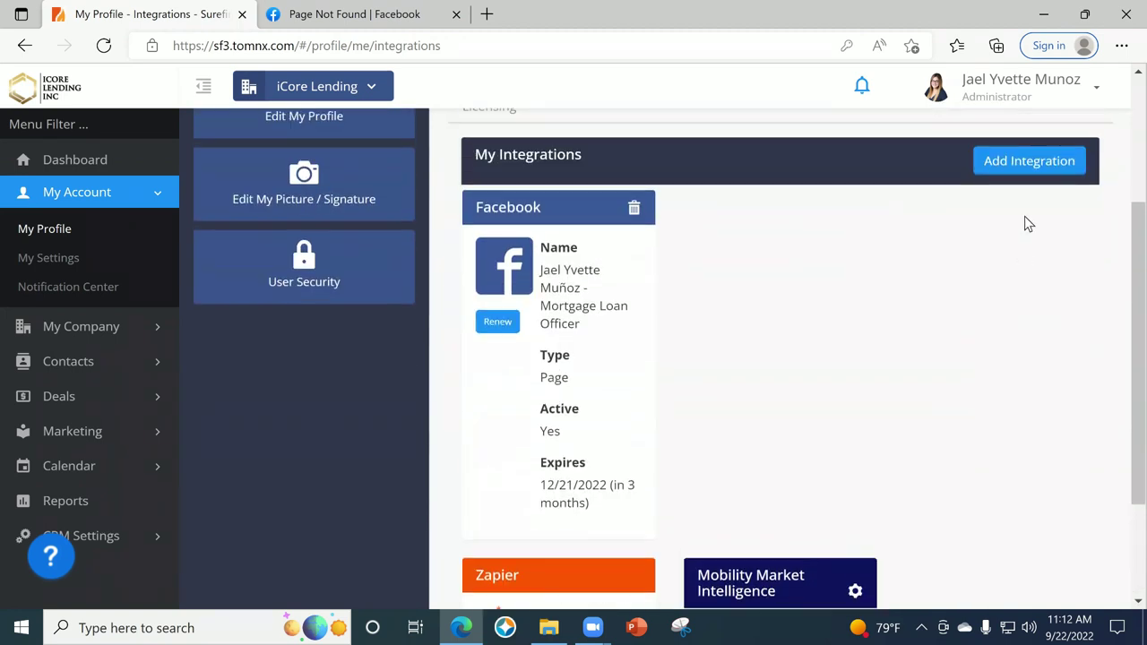
pyautogui.scroll(1, 1024, 216)
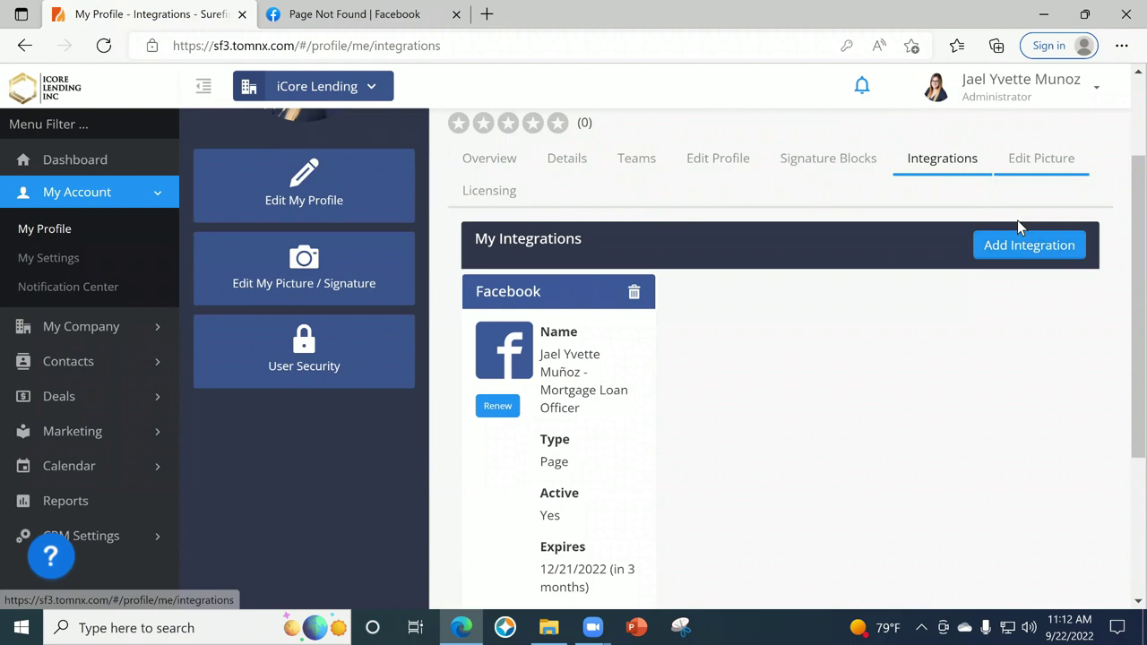
# - Dismiss the Add Integration list without adding anything and return to Edit Profile
pyautogui.click(1016, 247)
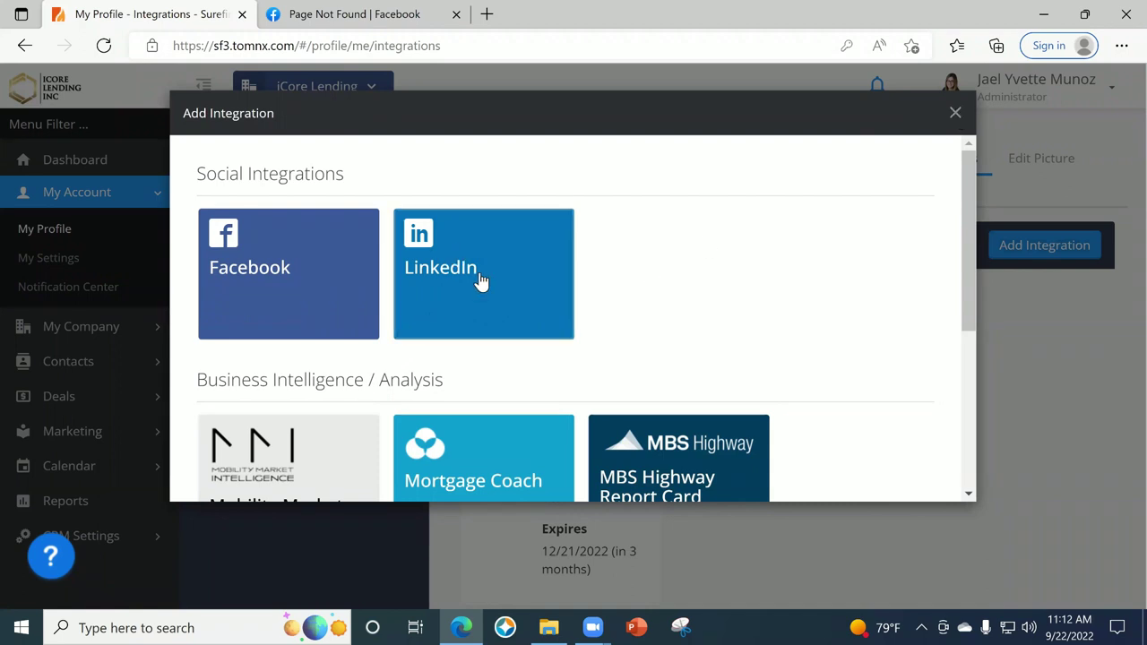
pyautogui.click(954, 115)
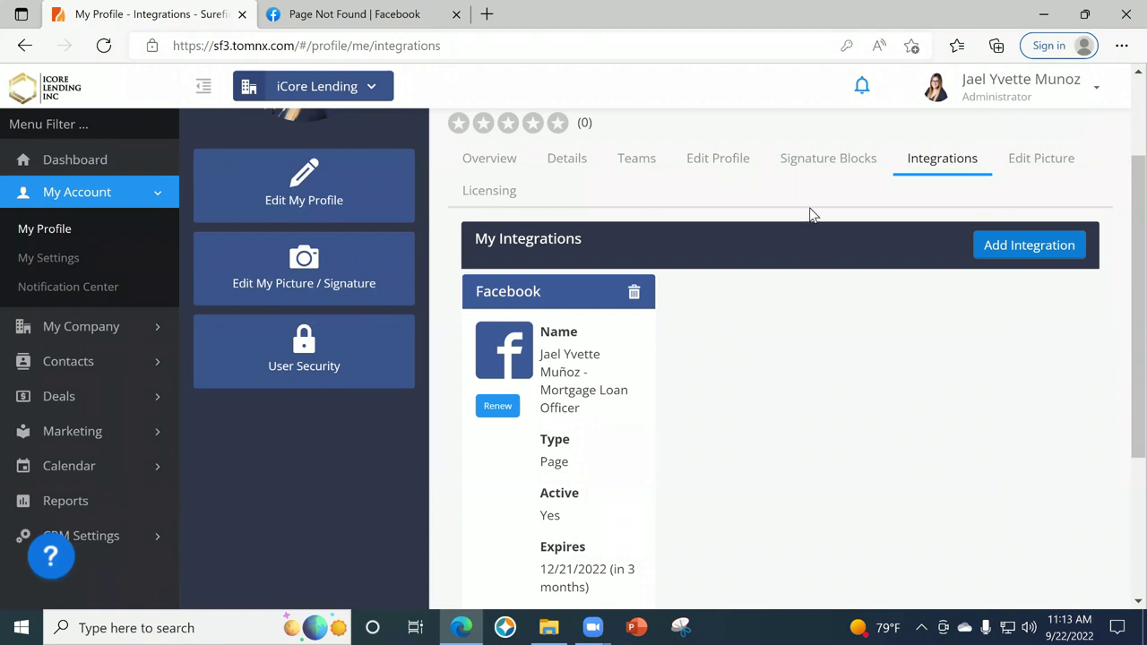
pyautogui.click(740, 171)
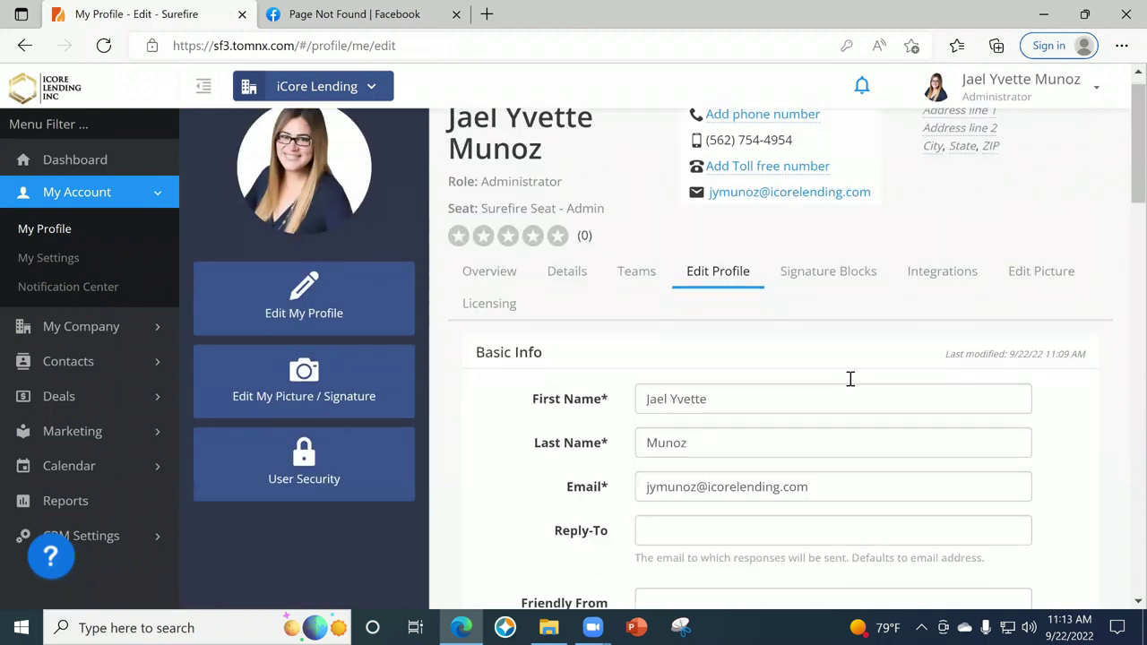
# - Scroll down to the Social Media section holding the Facebook and Instagram links
pyautogui.scroll(-3, 850, 379)
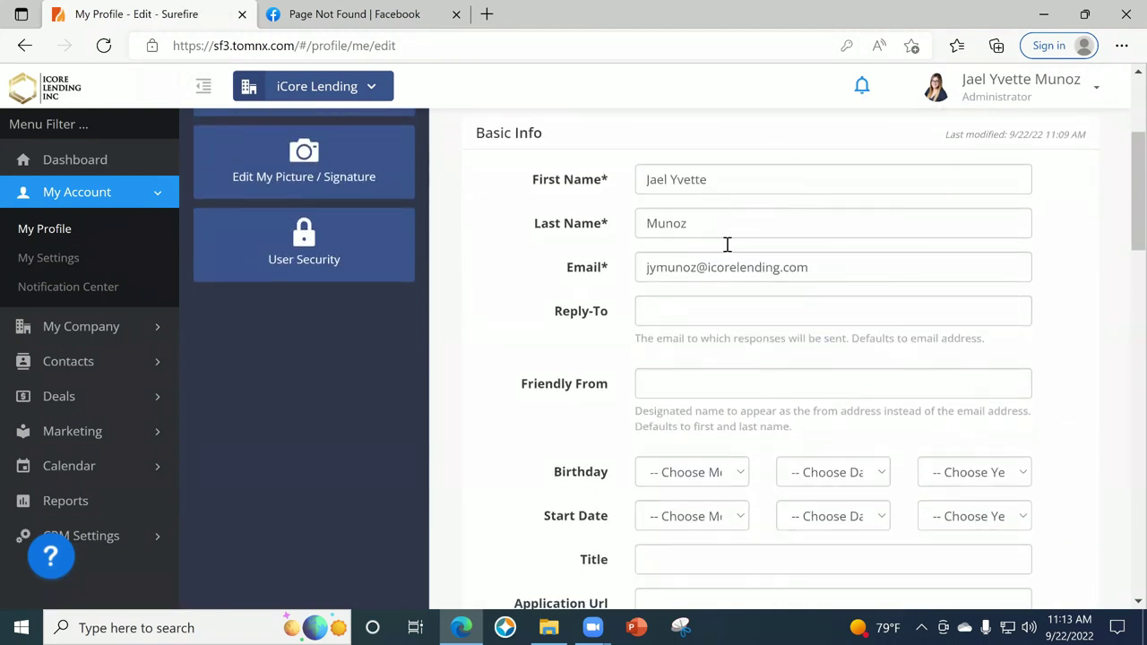
pyautogui.scroll(-1, 724, 296)
pyautogui.scroll(-4, 726, 308)
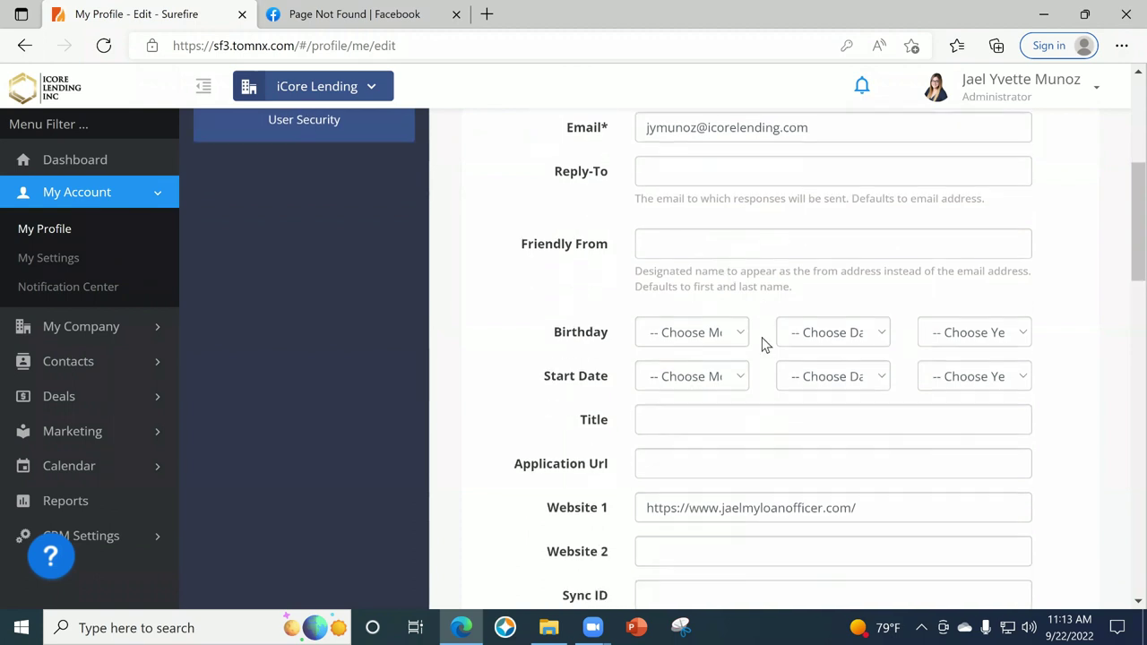
pyautogui.scroll(-3, 768, 405)
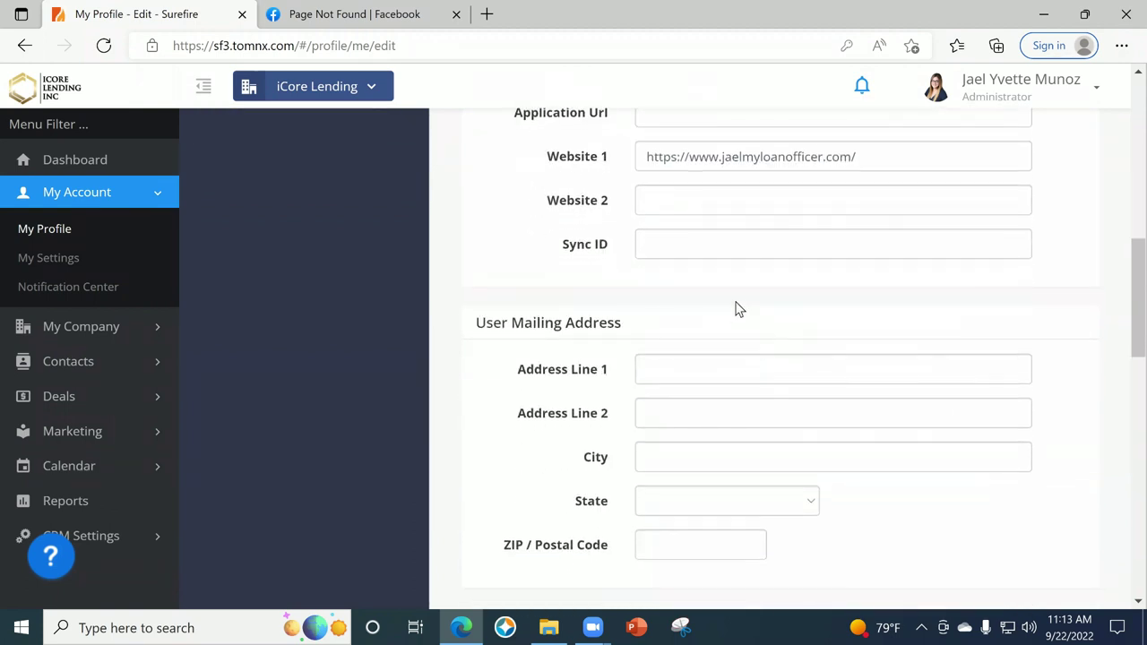
pyautogui.scroll(-8, 701, 346)
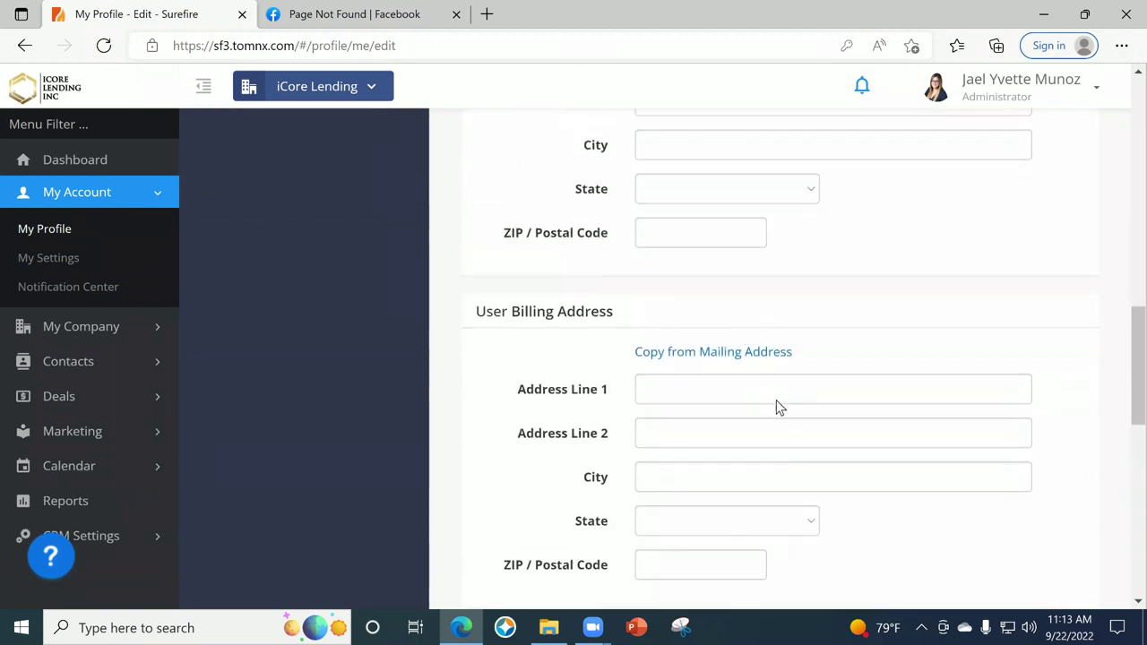
pyautogui.scroll(-3, 809, 445)
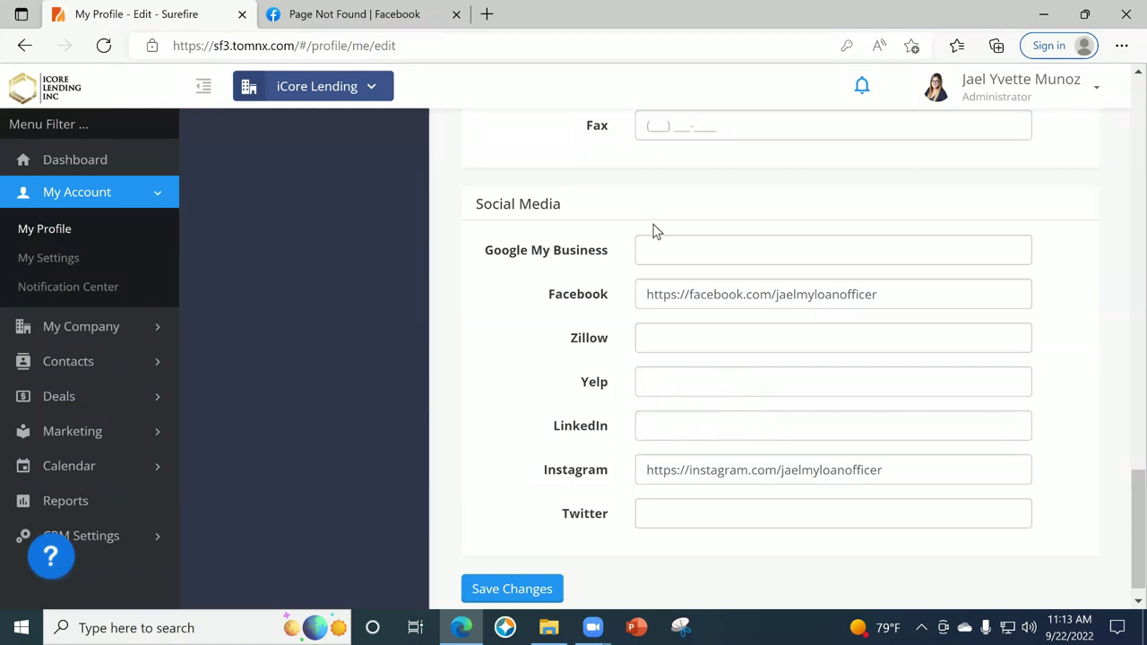
pyautogui.scroll(3, 663, 479)
pyautogui.scroll(-3, 663, 479)
pyautogui.scroll(6, 547, 507)
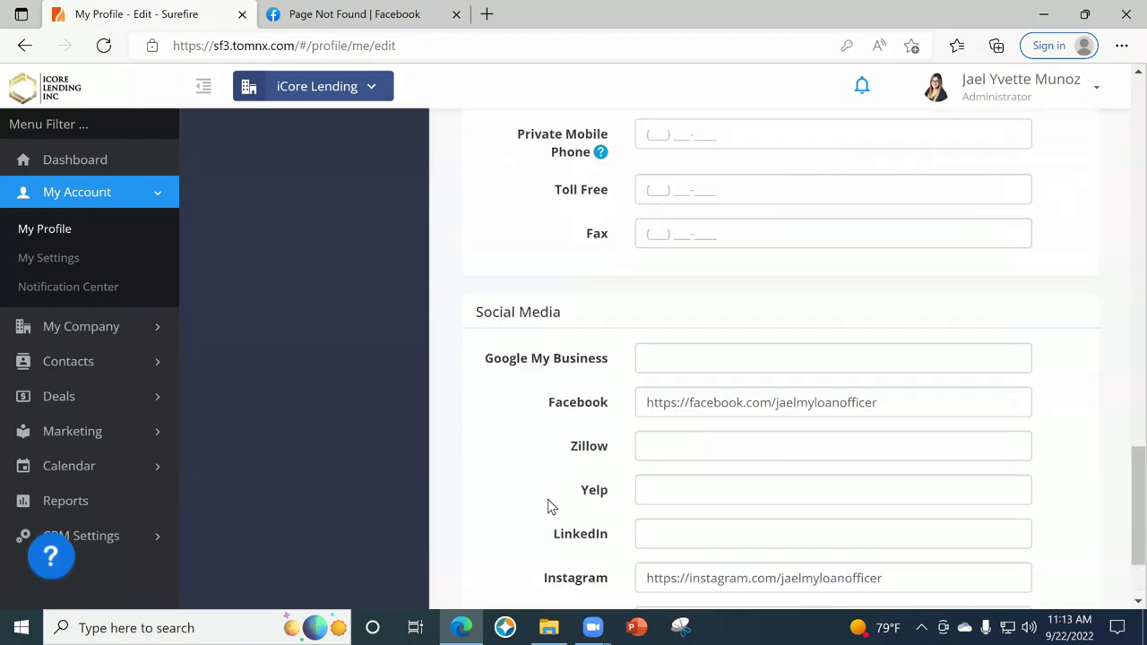
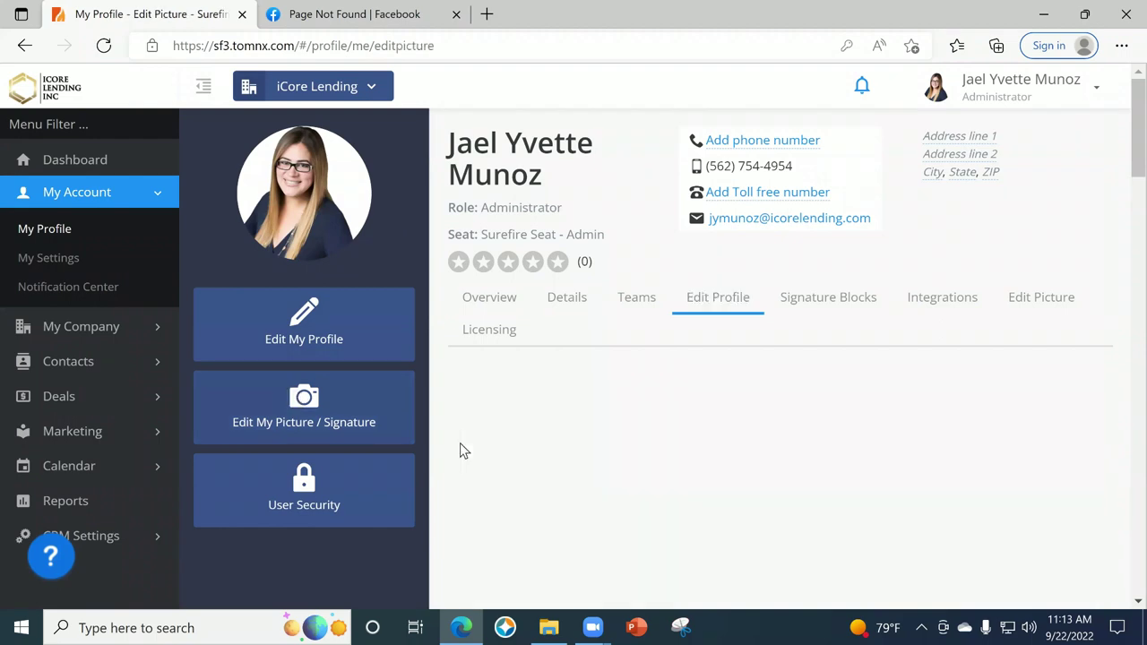
# - Review the profile picture page, then open and close the photo editor without changes
pyautogui.scroll(-3, 742, 369)
pyautogui.scroll(-1, 420, 300)
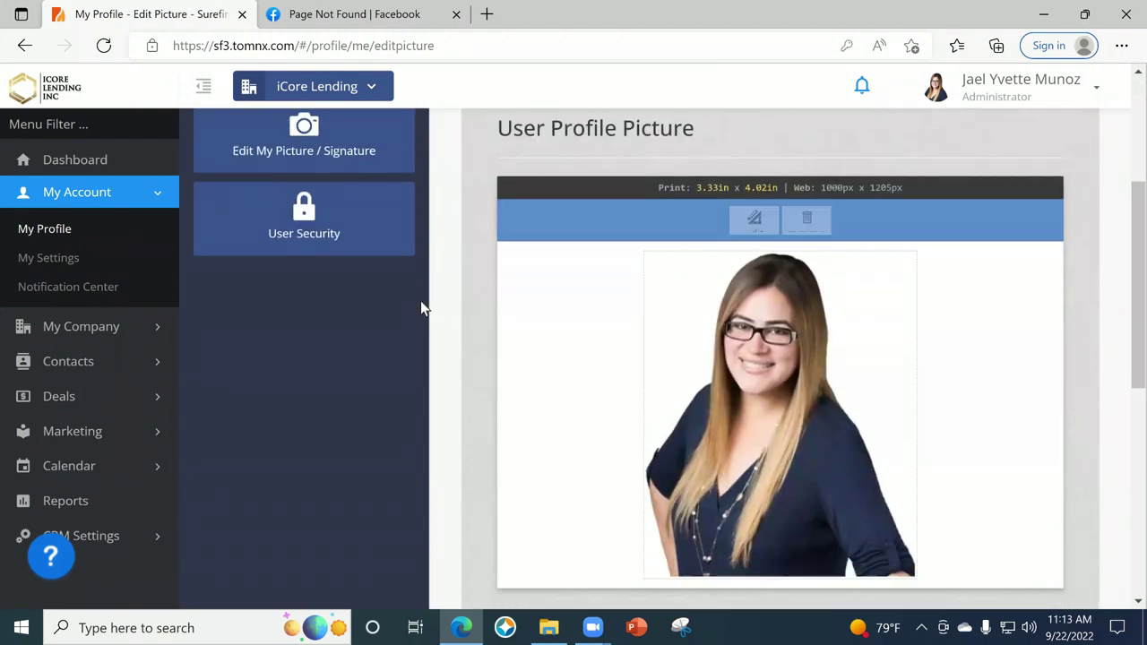
pyautogui.scroll(1, 392, 256)
pyautogui.scroll(-1, 992, 373)
pyautogui.scroll(-2, 764, 281)
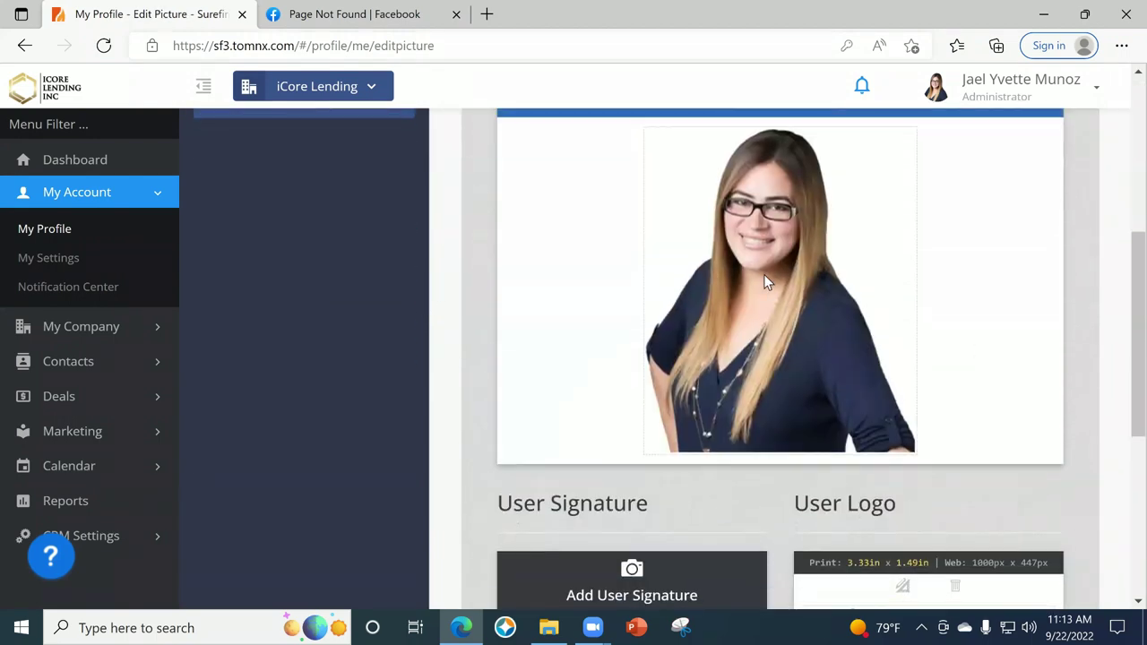
pyautogui.scroll(1, 757, 290)
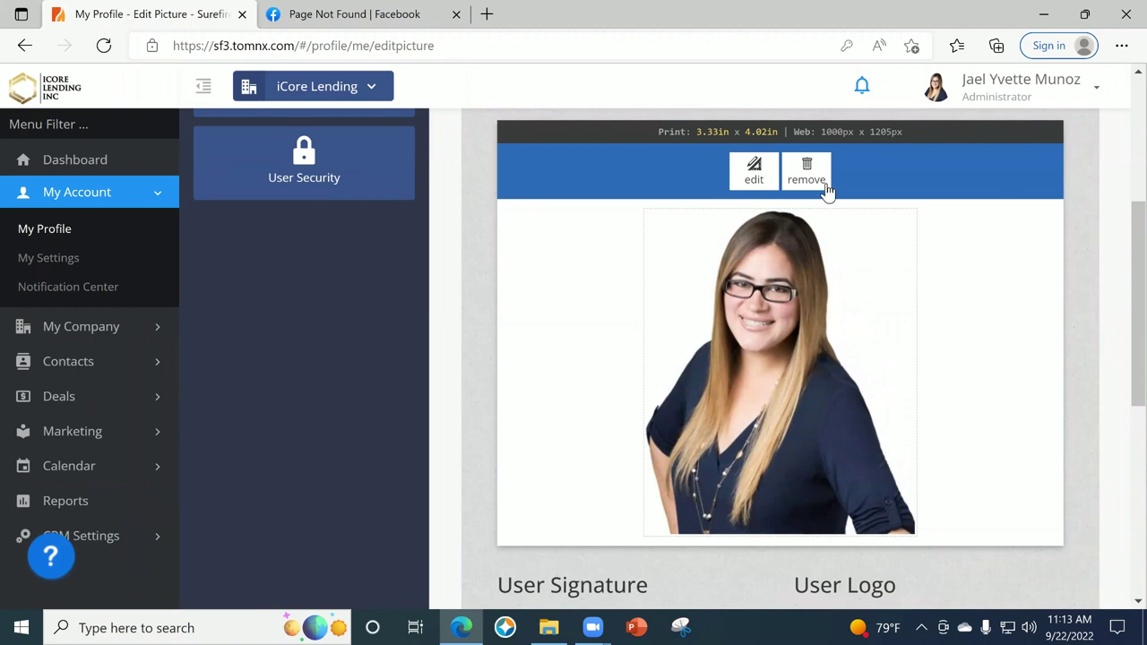
pyautogui.click(744, 166)
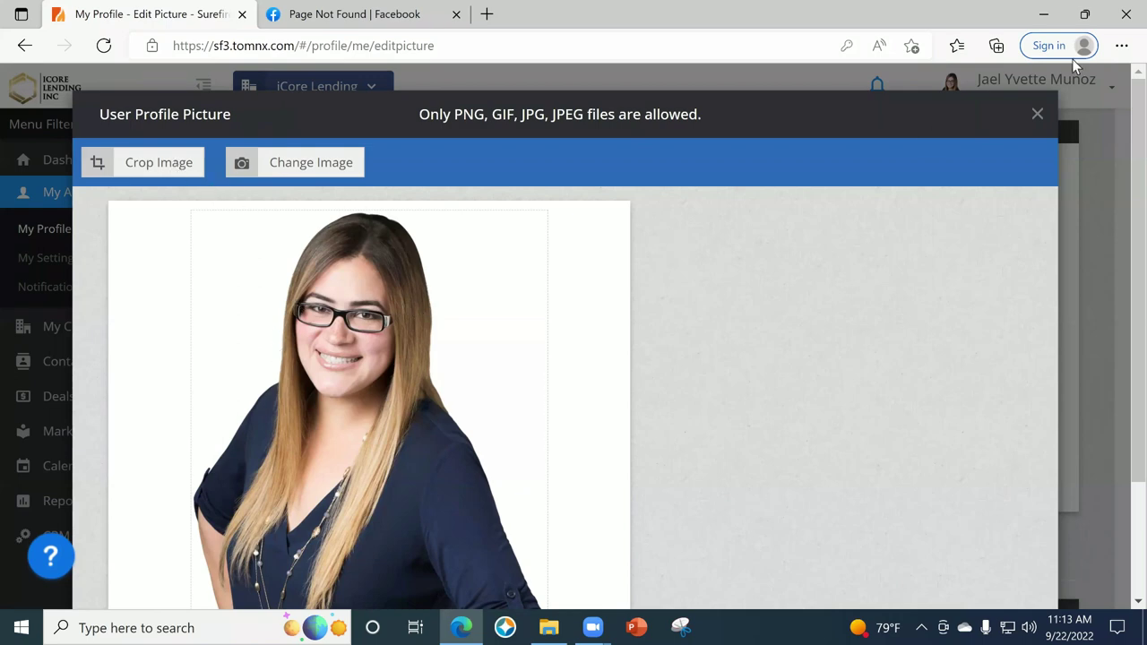
pyautogui.click(1036, 113)
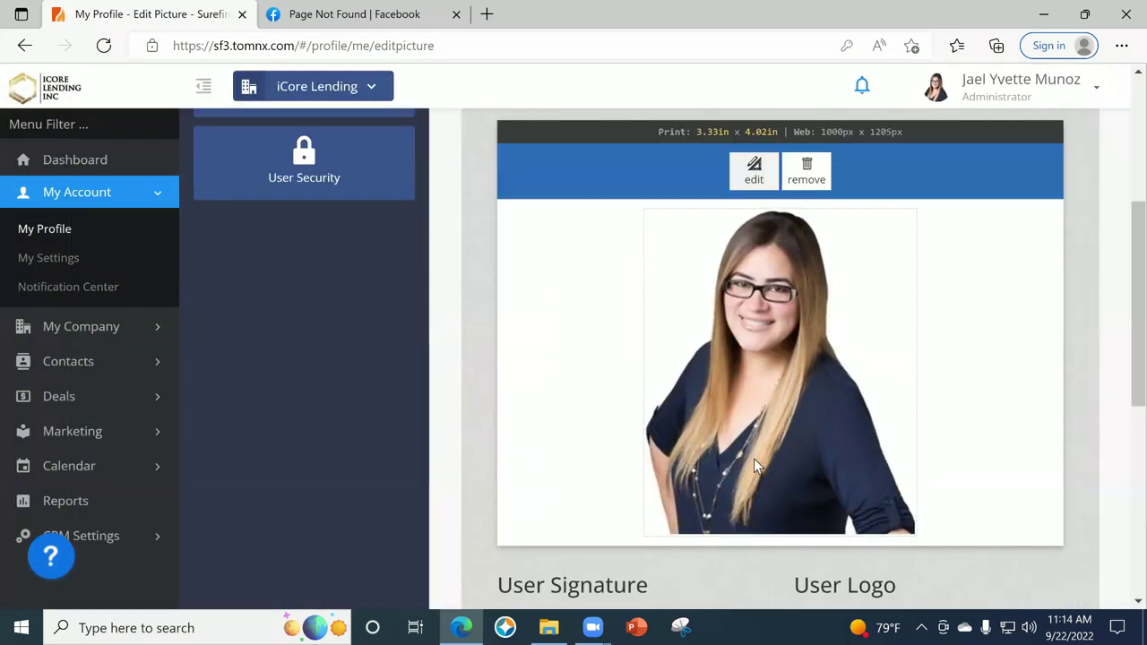
# - Scroll through the Edit Picture tab to view the user logo and signature preview
pyautogui.scroll(-3, 896, 379)
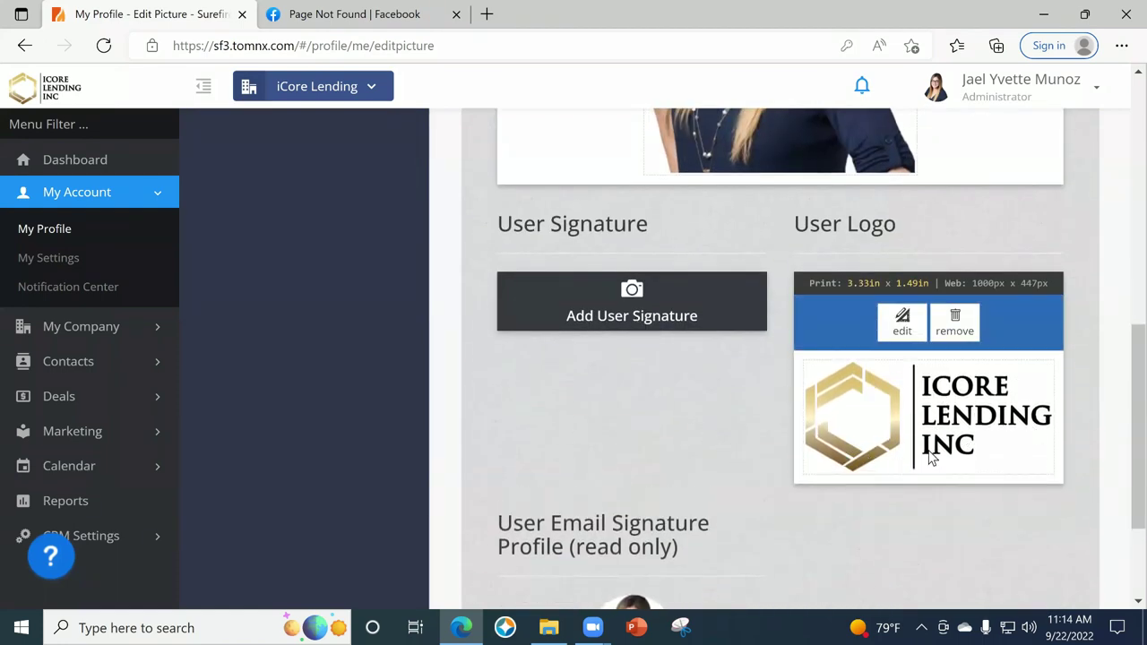
pyautogui.scroll(-1, 891, 427)
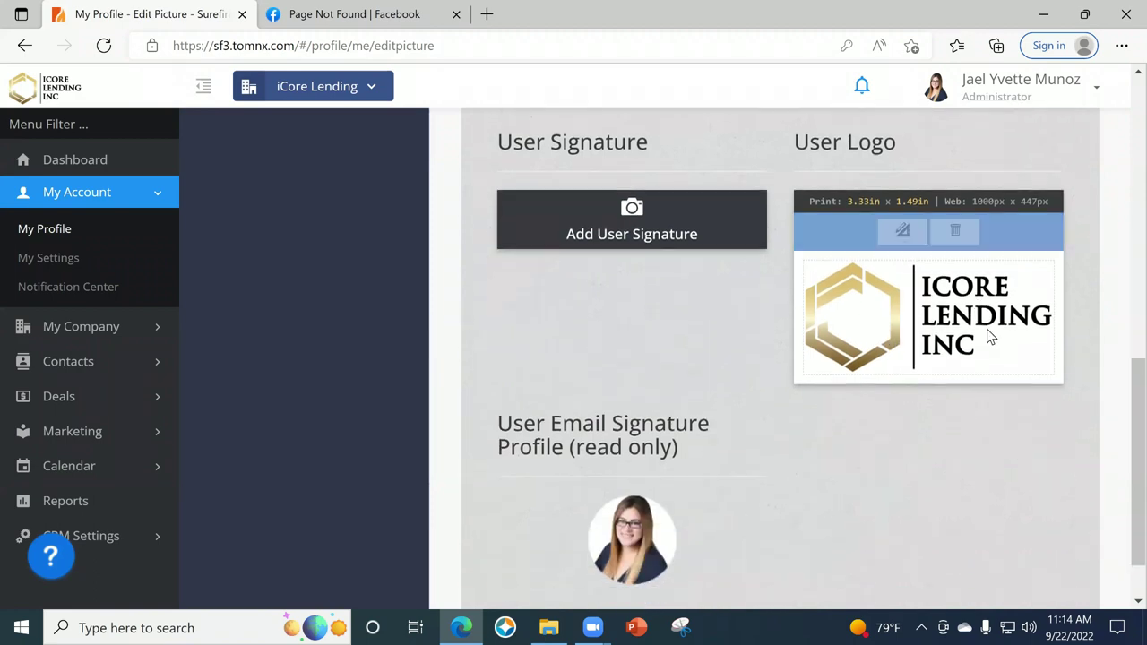
pyautogui.scroll(2, 878, 376)
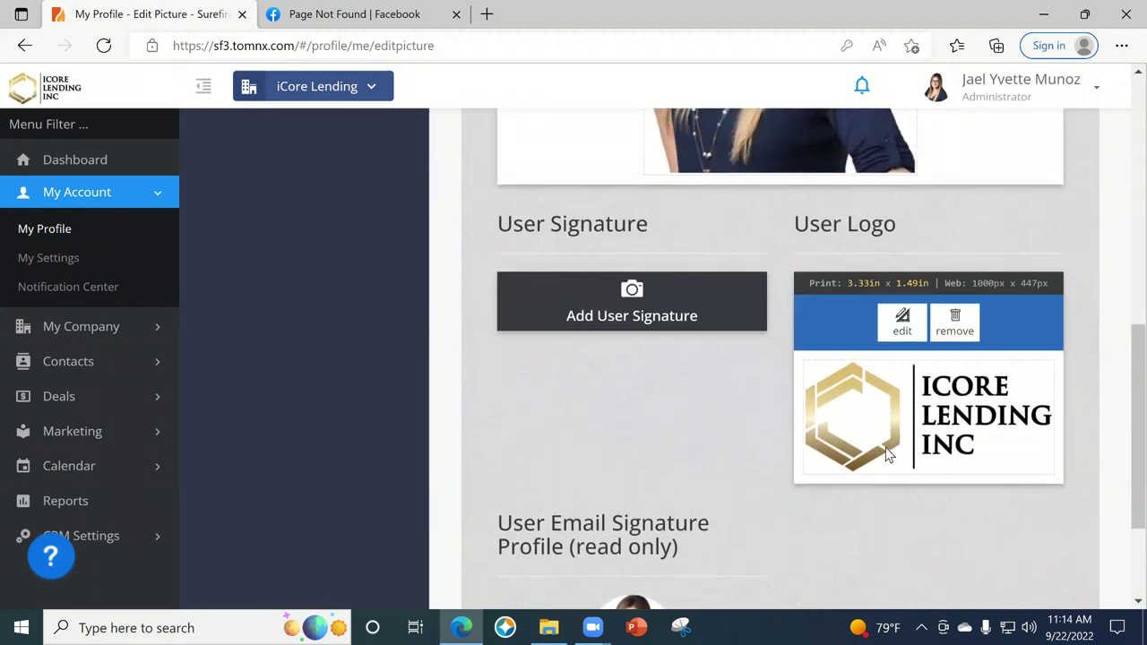
pyautogui.scroll(2, 936, 477)
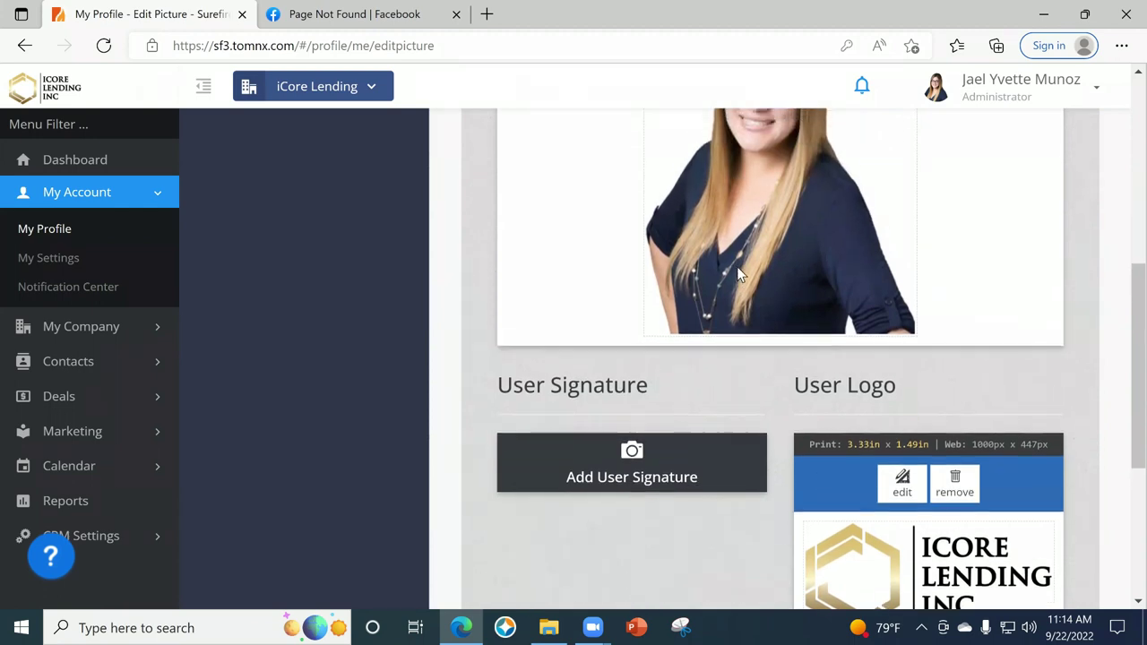
pyautogui.scroll(-1, 906, 344)
pyautogui.scroll(-2, 906, 345)
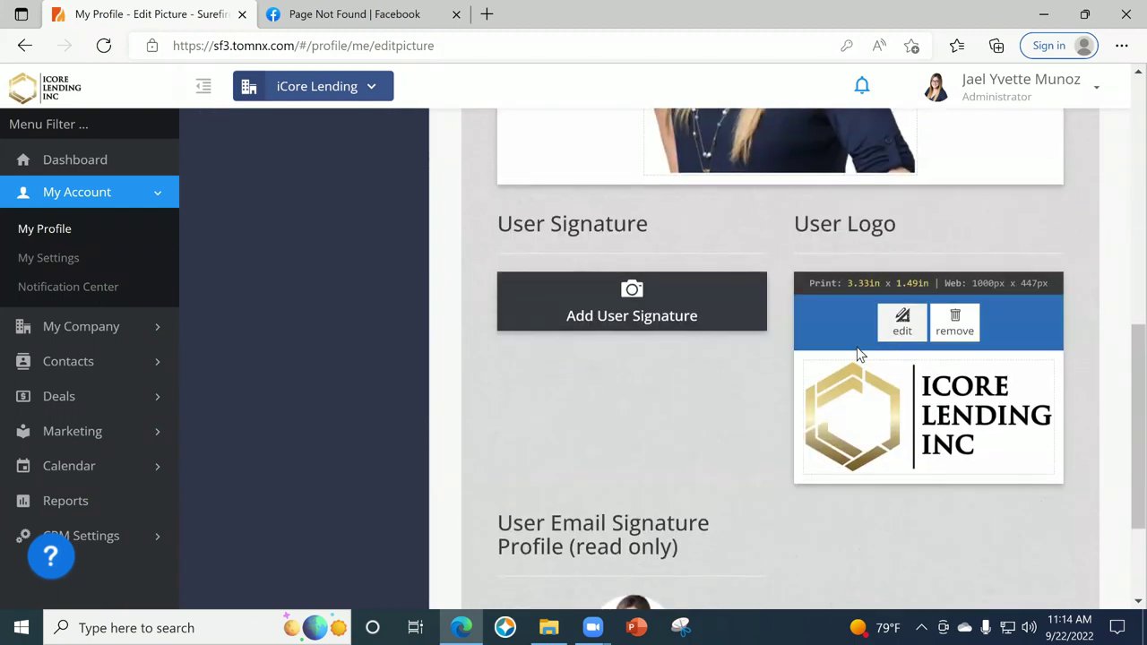
pyautogui.scroll(-2, 857, 350)
pyautogui.scroll(10, 718, 362)
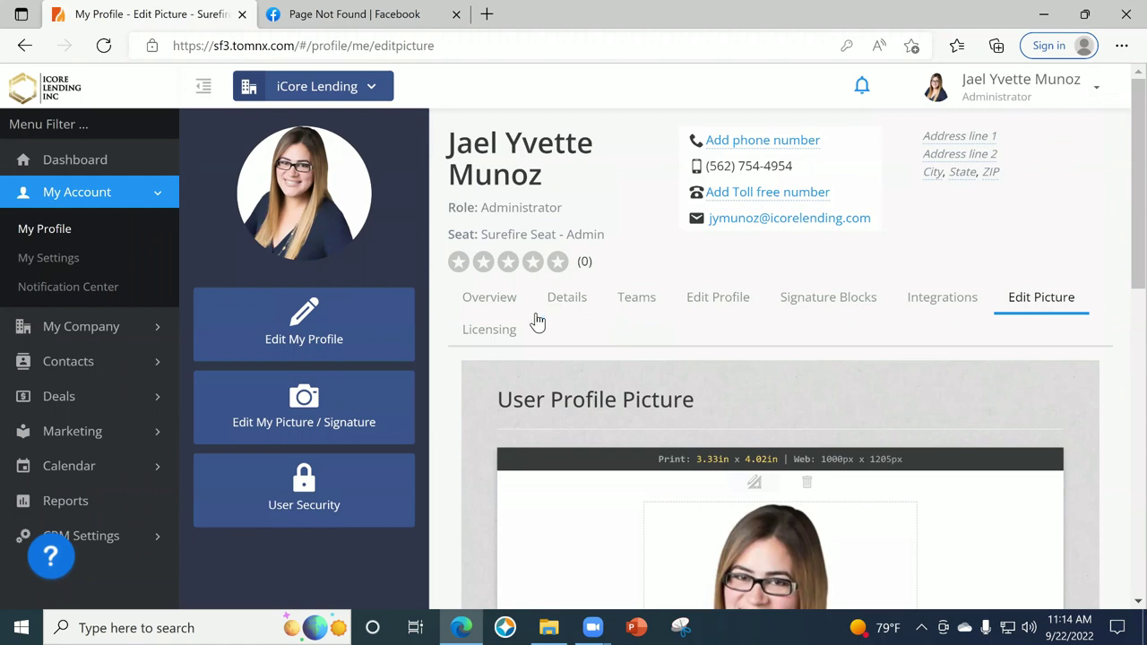
# - Switch to Details, then Edit Profile, and review the Basic Info, address, contact and social fields
pyautogui.click(572, 301)
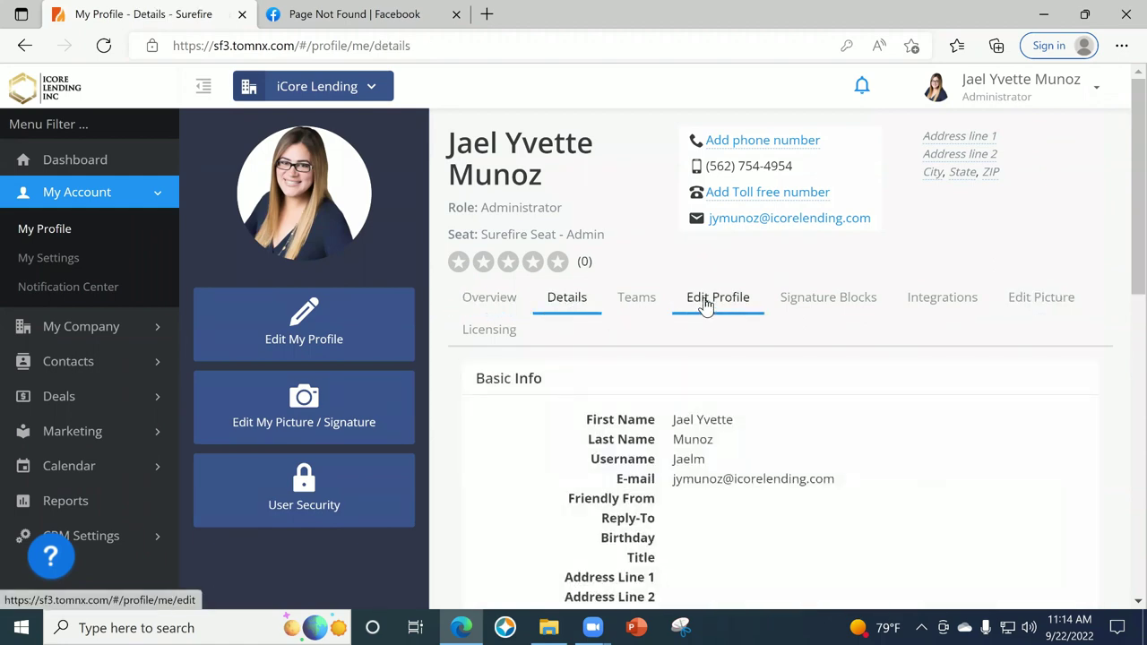
pyautogui.click(708, 303)
pyautogui.scroll(-10, 811, 380)
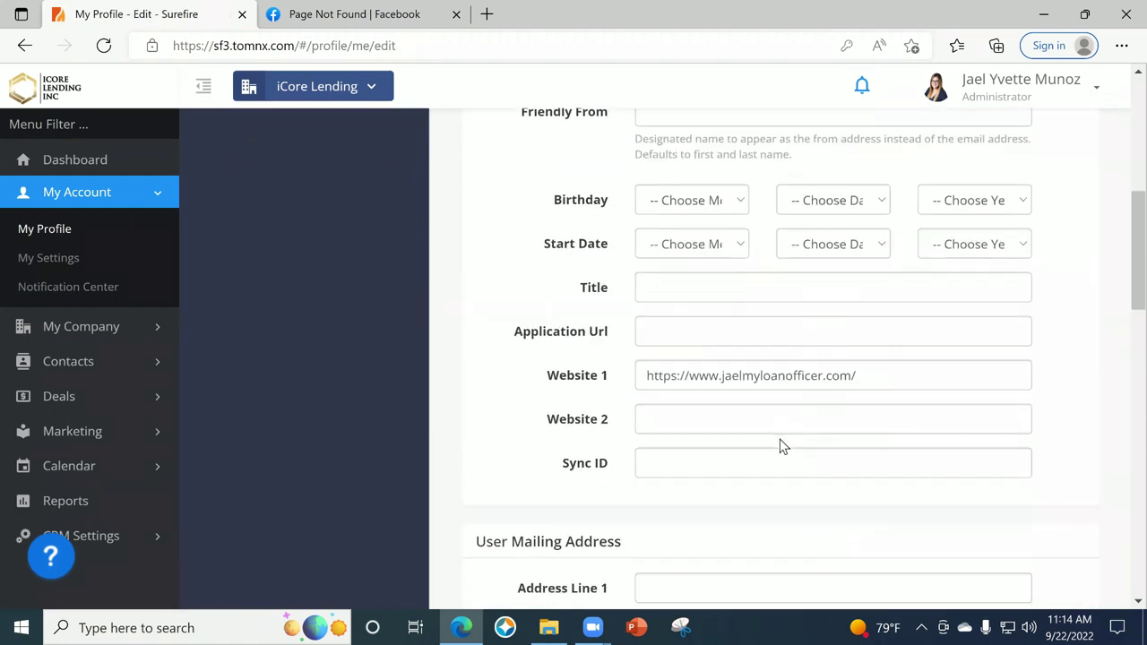
pyautogui.scroll(-8, 840, 432)
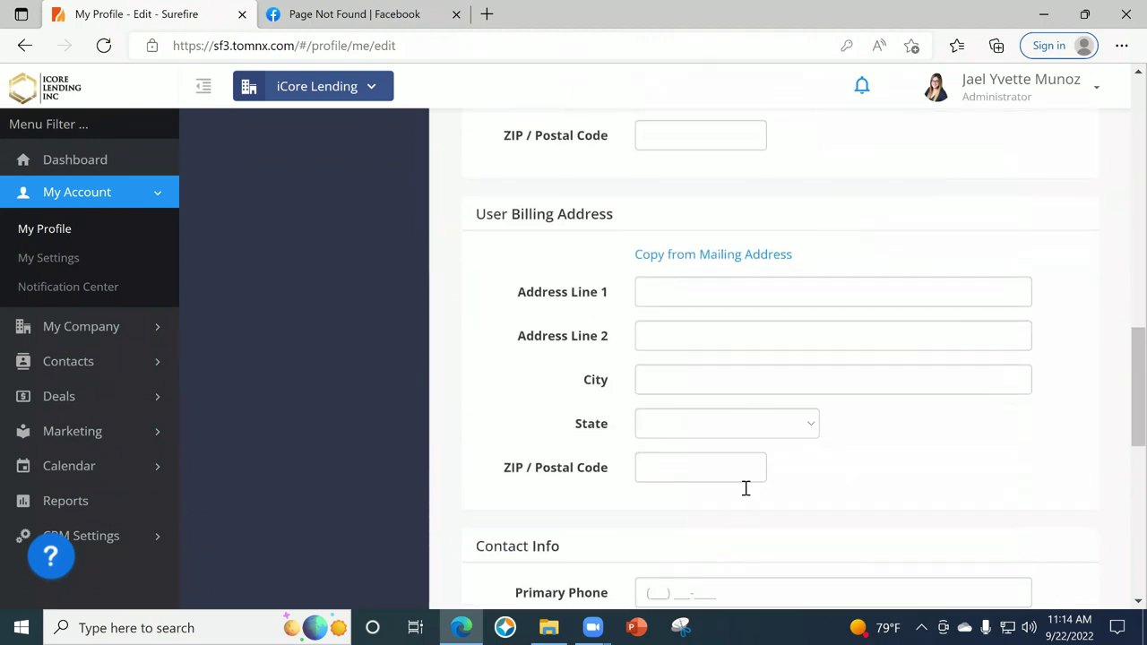
pyautogui.scroll(-3, 777, 493)
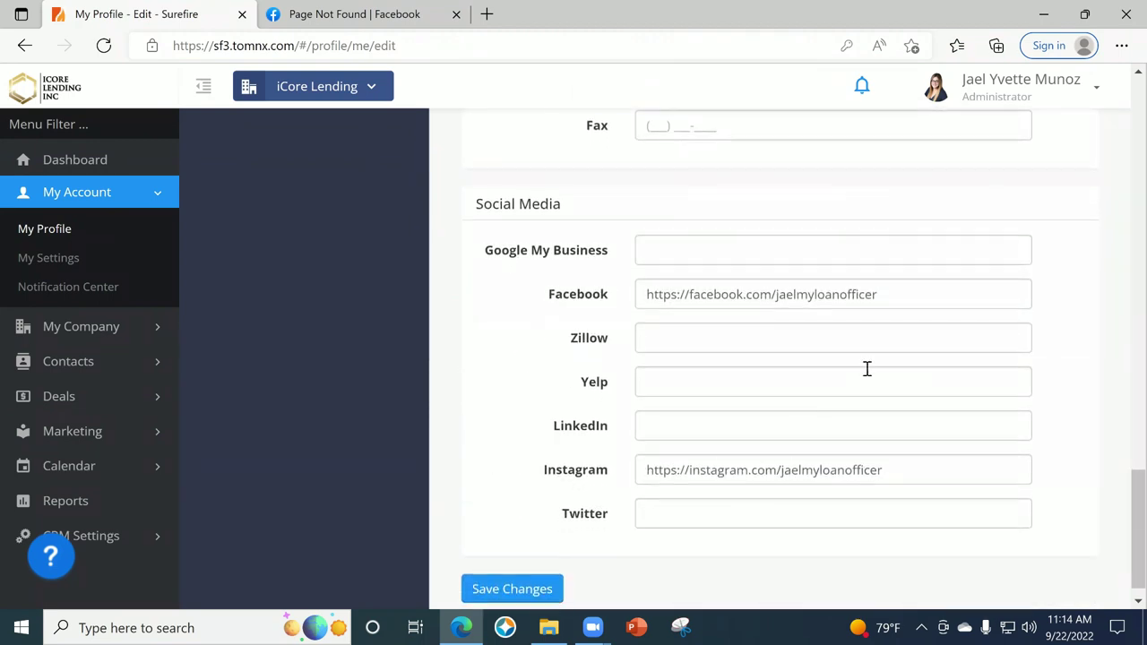
pyautogui.scroll(6, 596, 440)
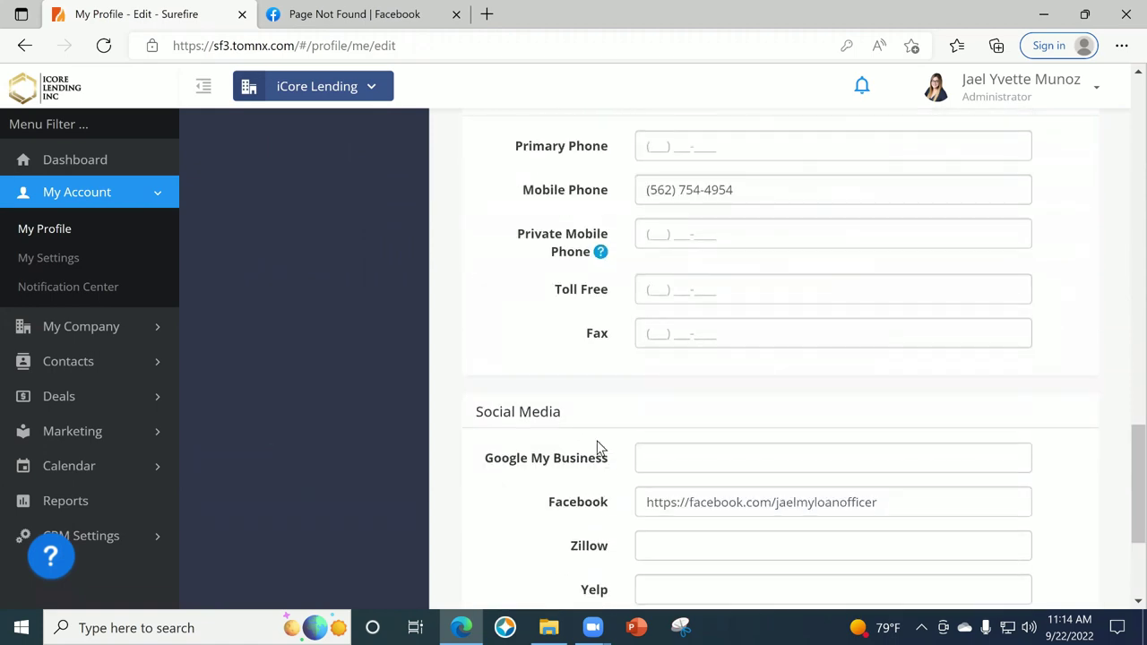
pyautogui.scroll(10, 603, 431)
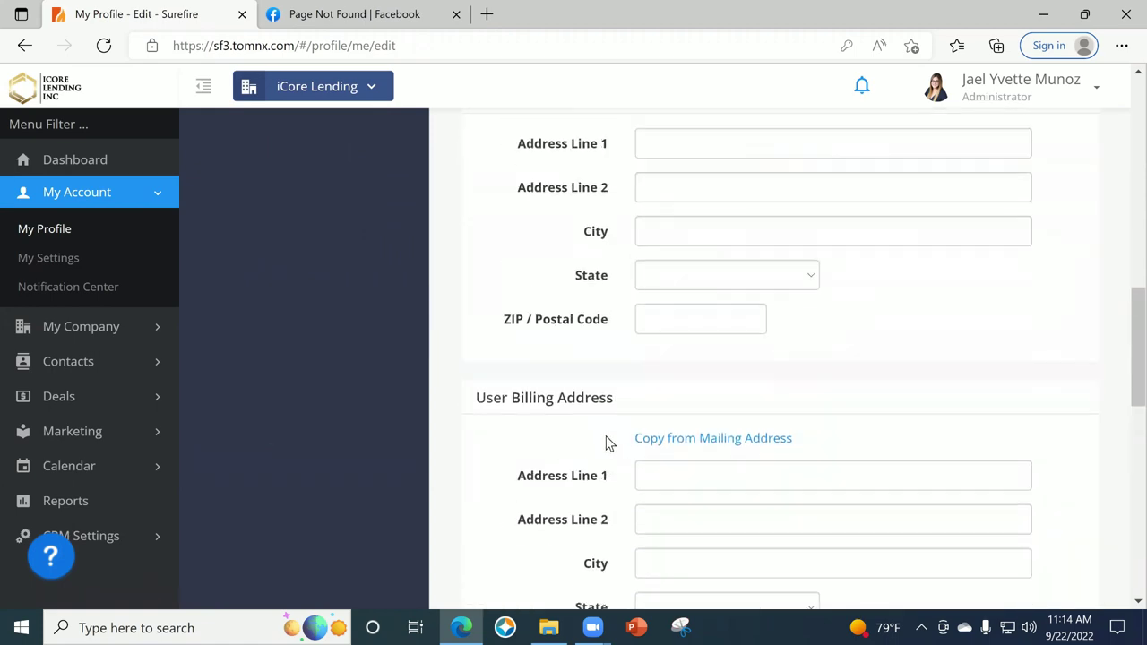
pyautogui.scroll(5, 610, 439)
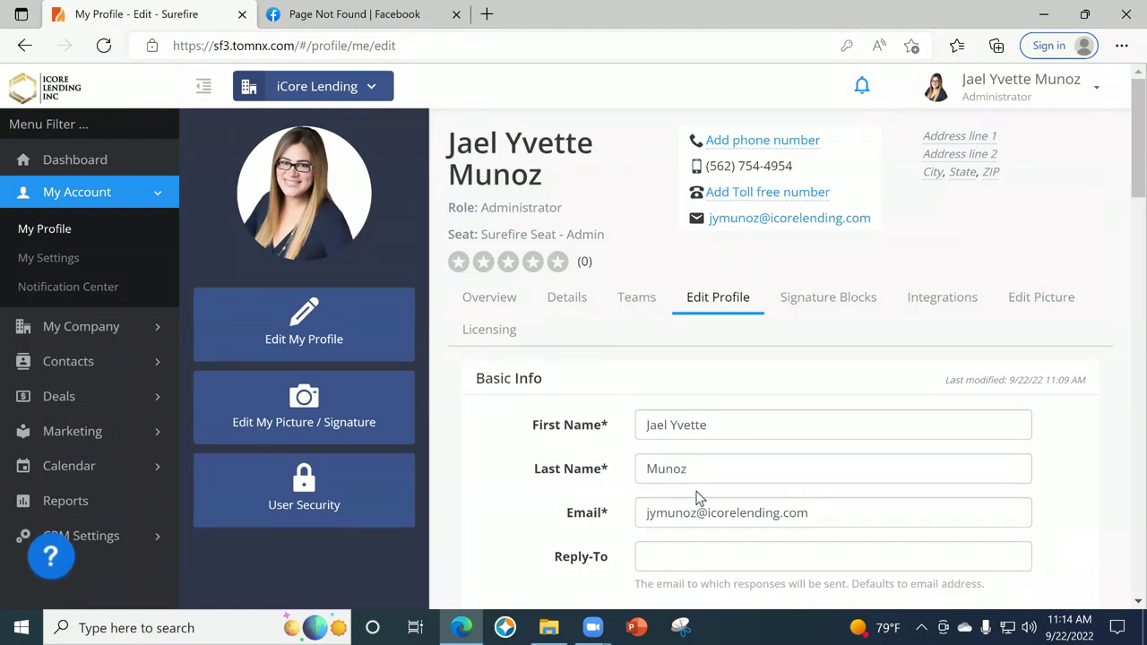
# - Reopen Edit My Picture / Signature and scroll down to User Logo and back to the top
pyautogui.click(394, 414)
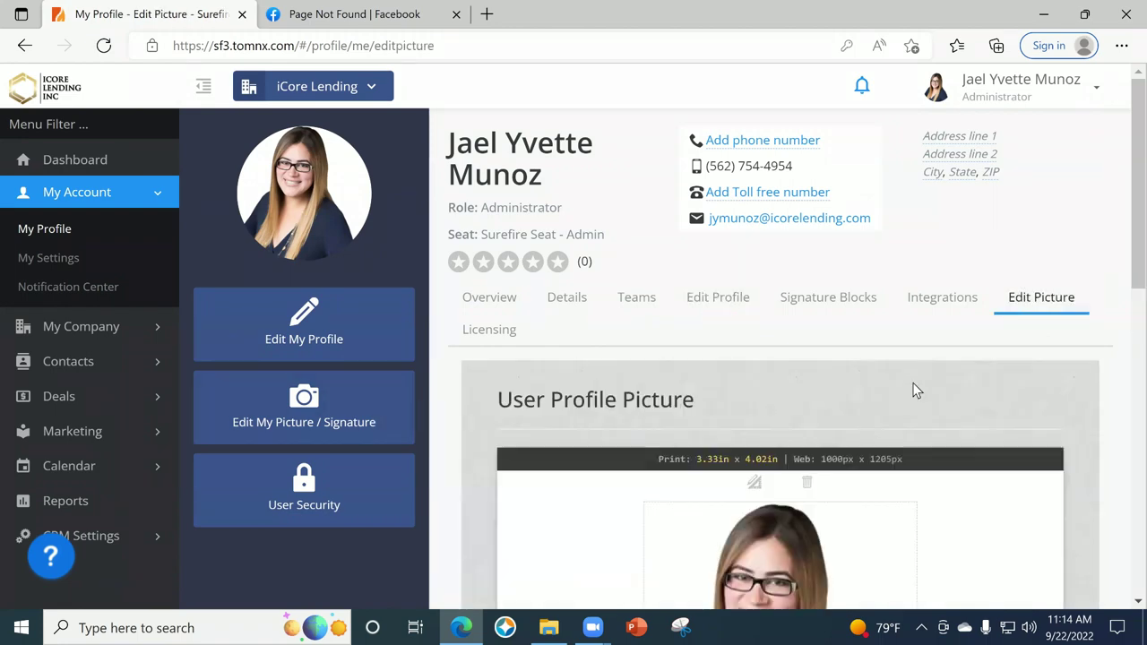
pyautogui.scroll(-2, 944, 323)
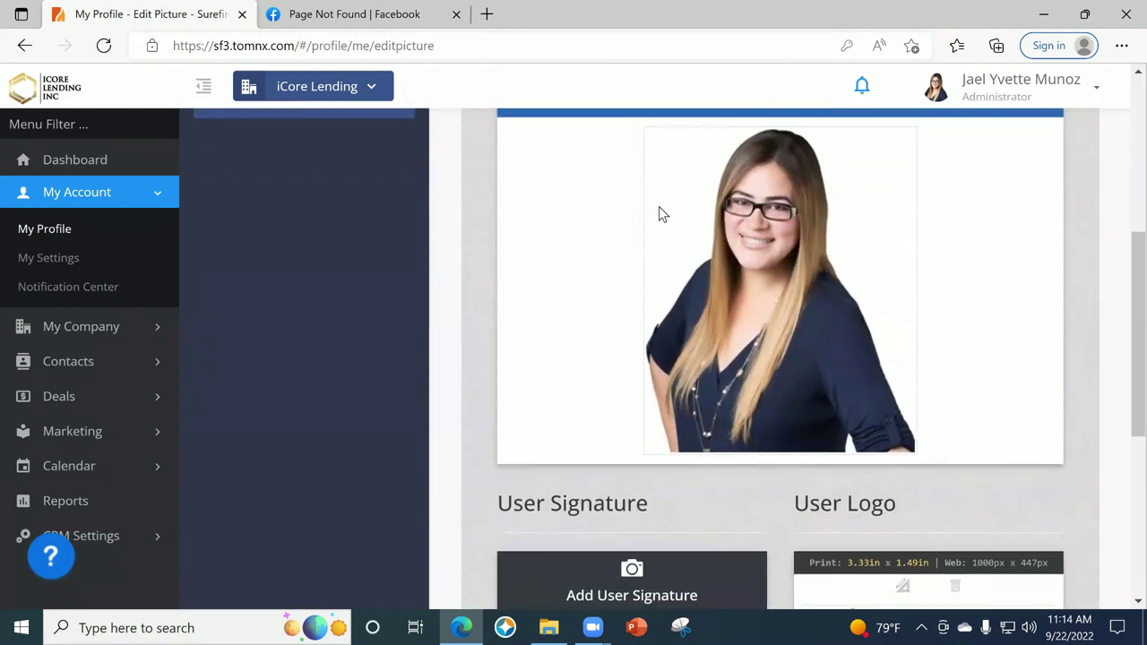
pyautogui.scroll(-3, 797, 355)
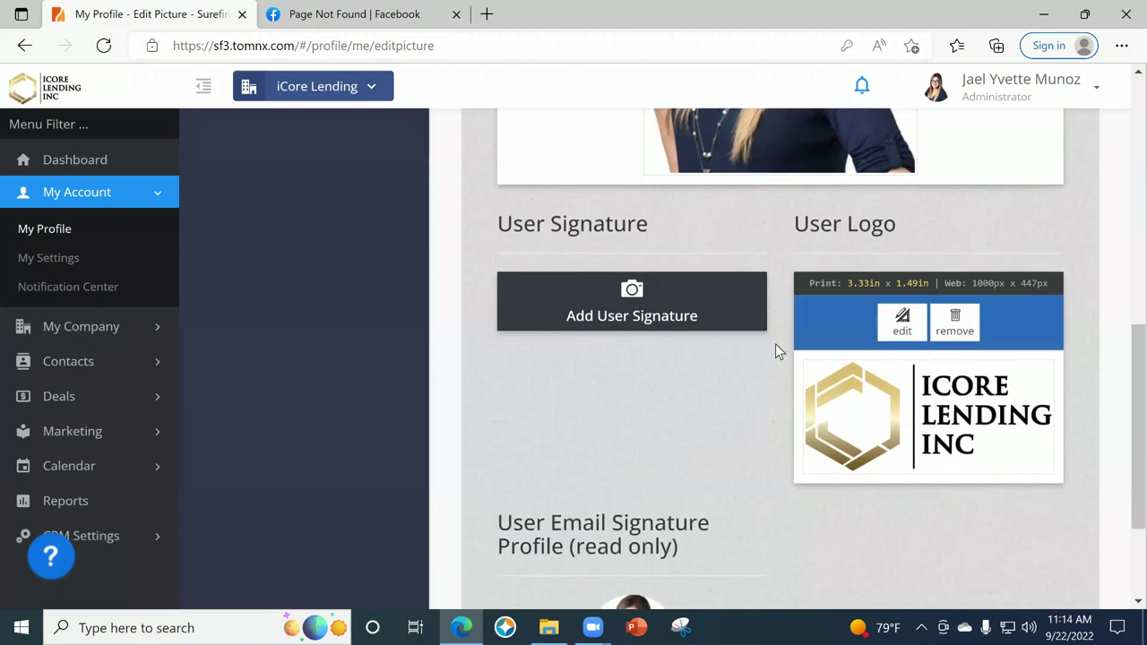
pyautogui.scroll(3, 776, 346)
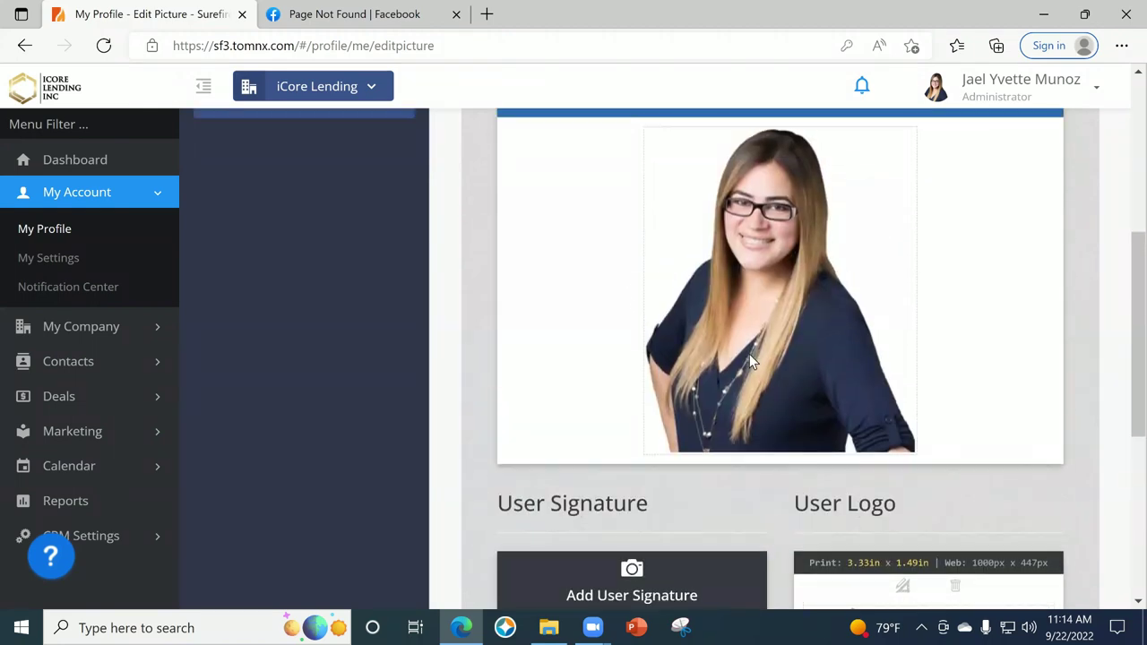
pyautogui.scroll(-4, 852, 285)
pyautogui.moveTo(900, 340)
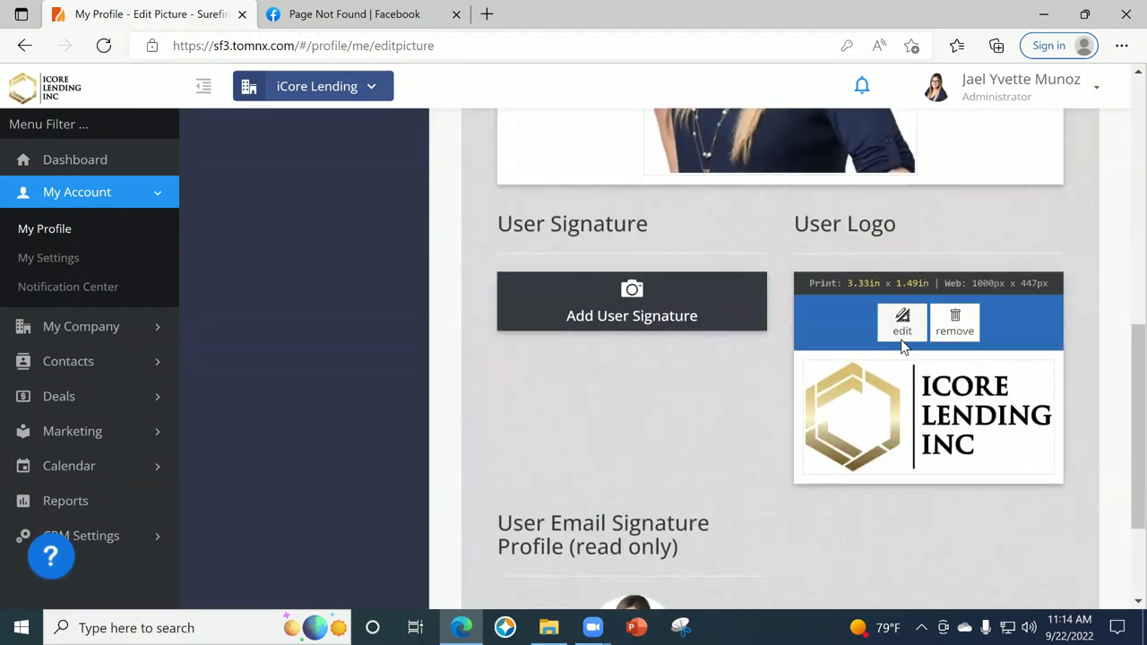
pyautogui.scroll(-1, 996, 349)
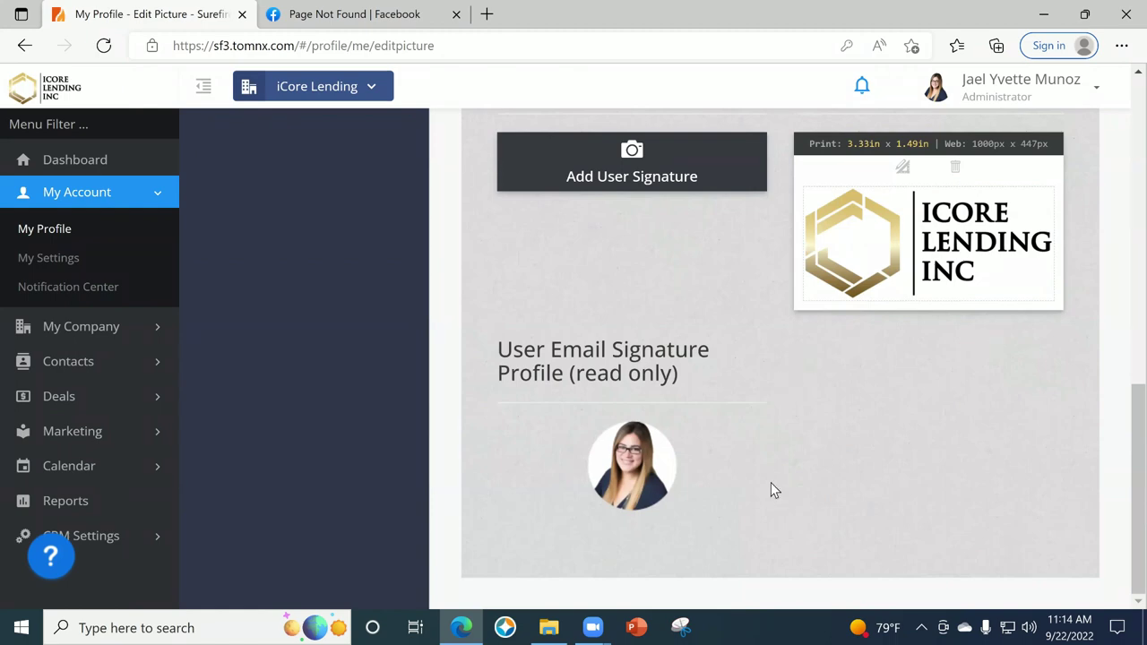
pyautogui.scroll(3, 764, 458)
pyautogui.moveTo(797, 312)
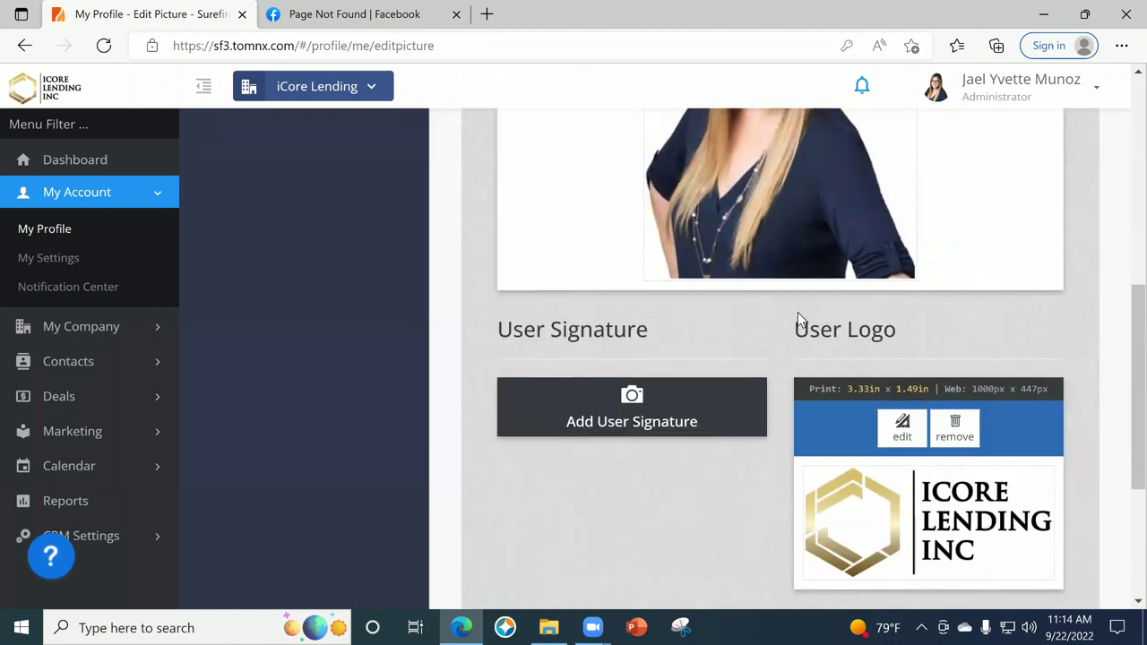
pyautogui.scroll(5, 818, 466)
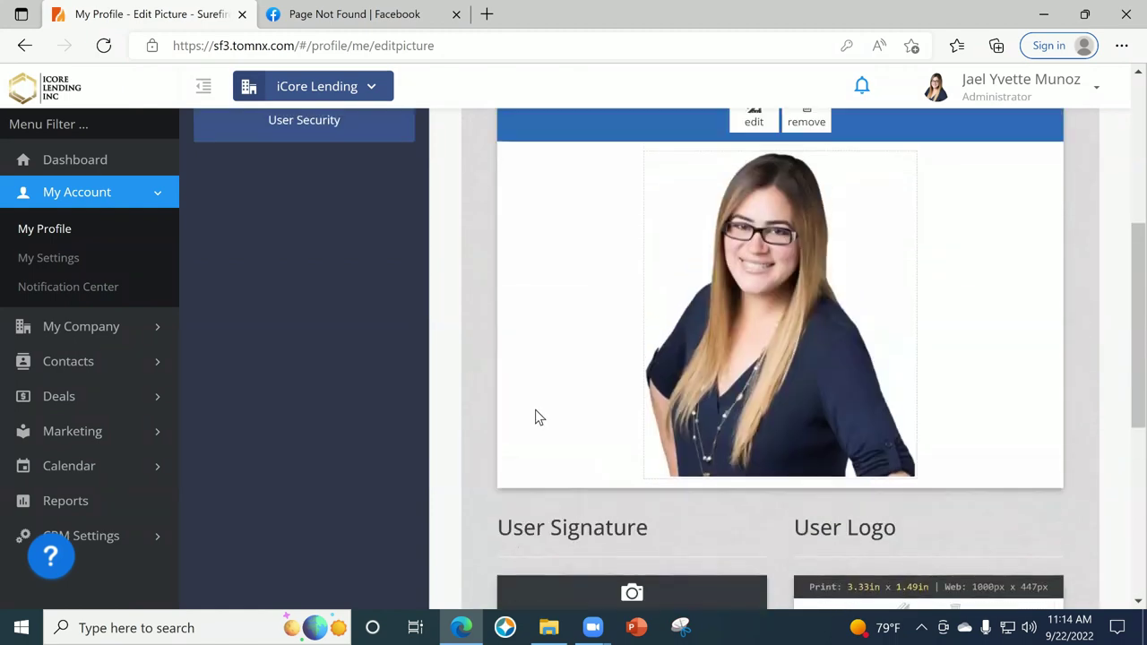
pyautogui.scroll(2, 511, 399)
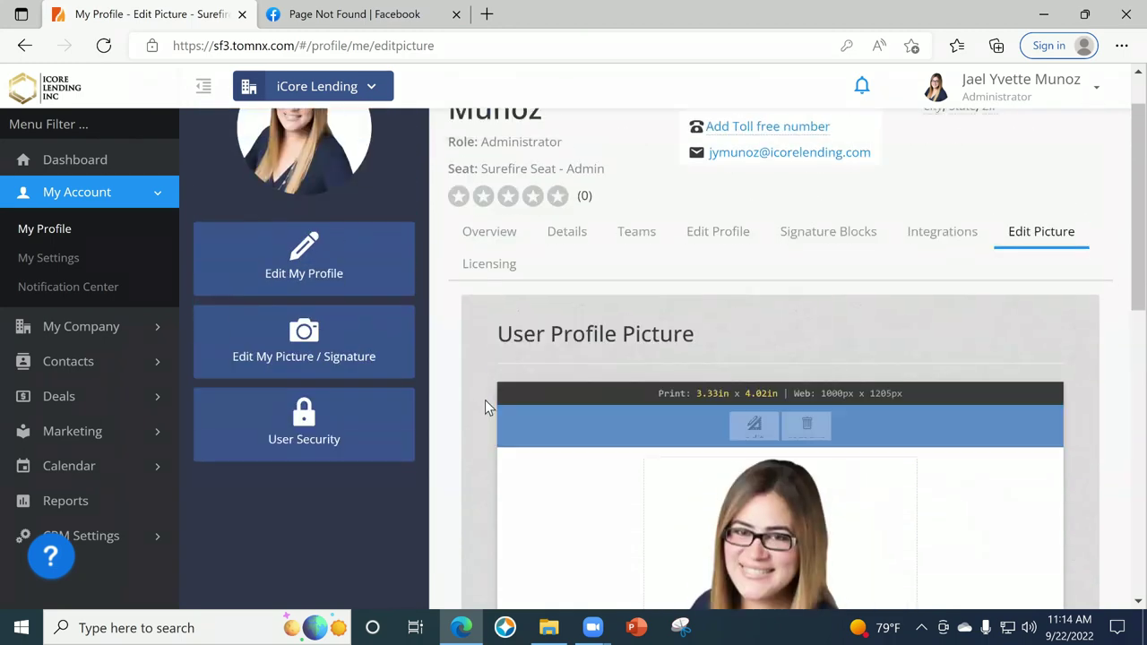
pyautogui.scroll(1, 760, 305)
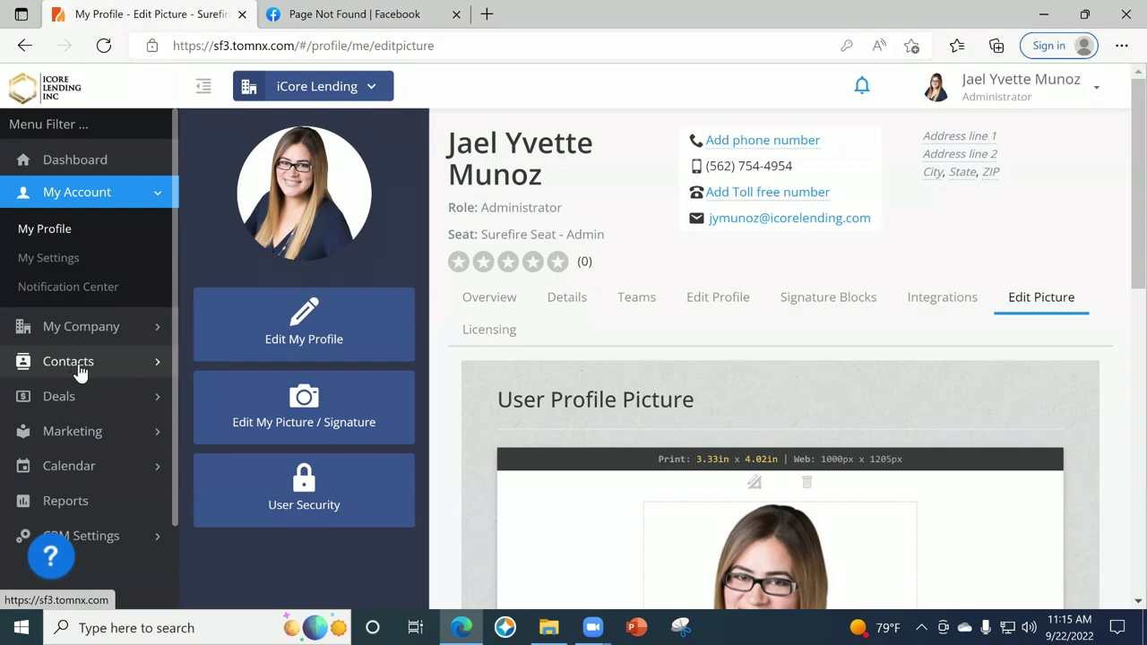
pyautogui.click(147, 363)
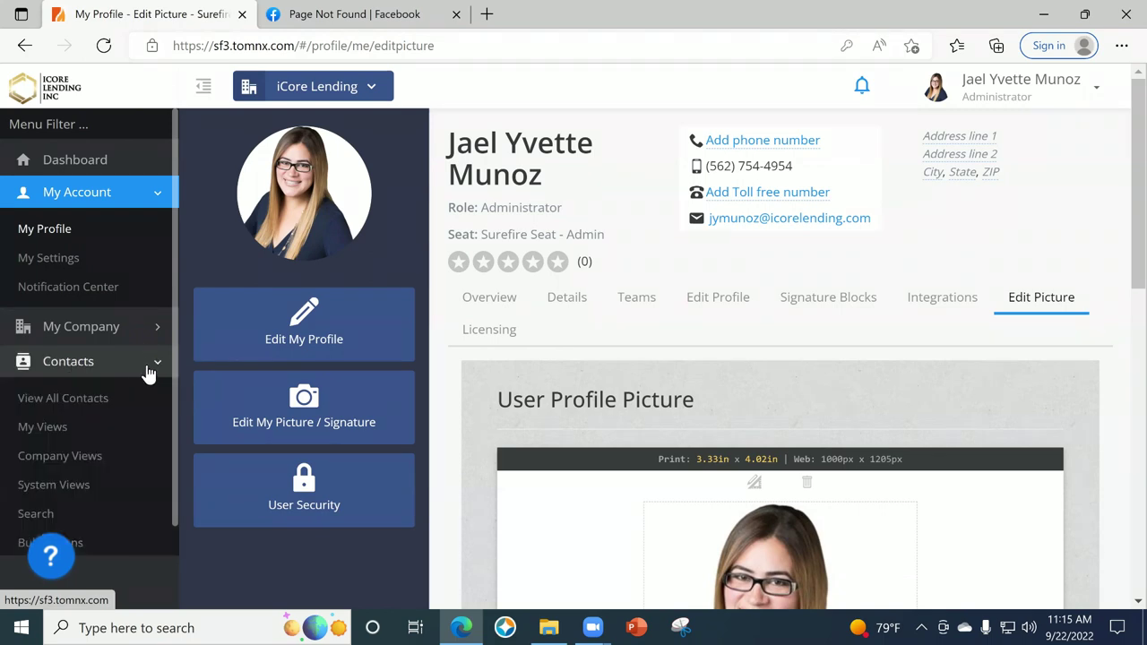
pyautogui.scroll(-3, 149, 365)
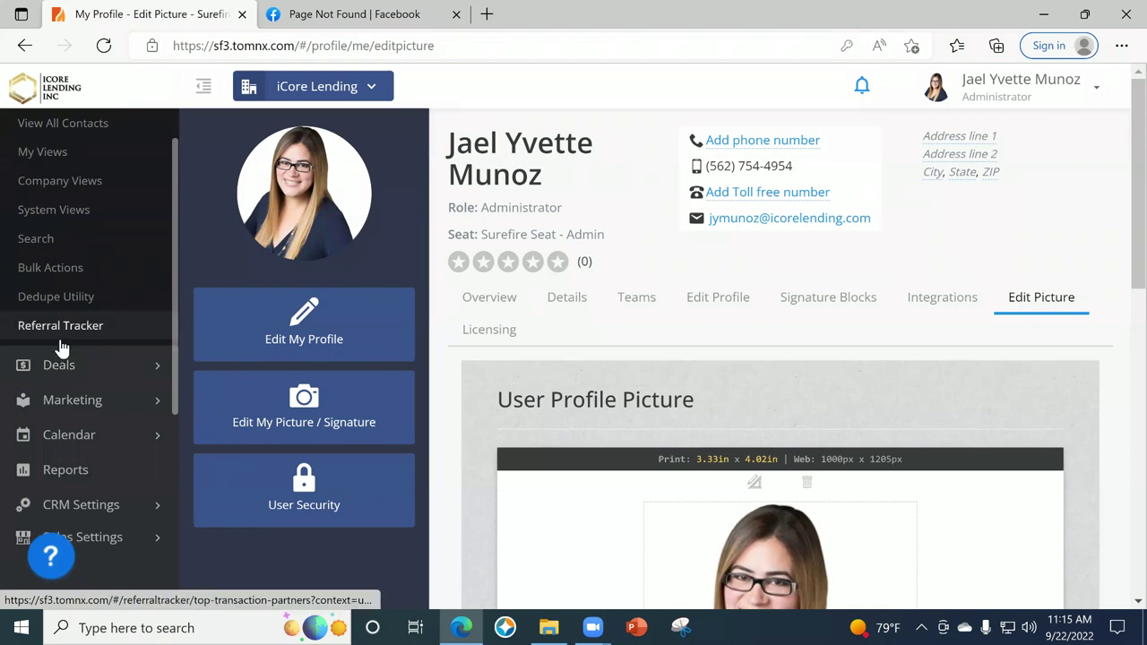
pyautogui.scroll(3, 54, 338)
pyautogui.scroll(-3, 89, 457)
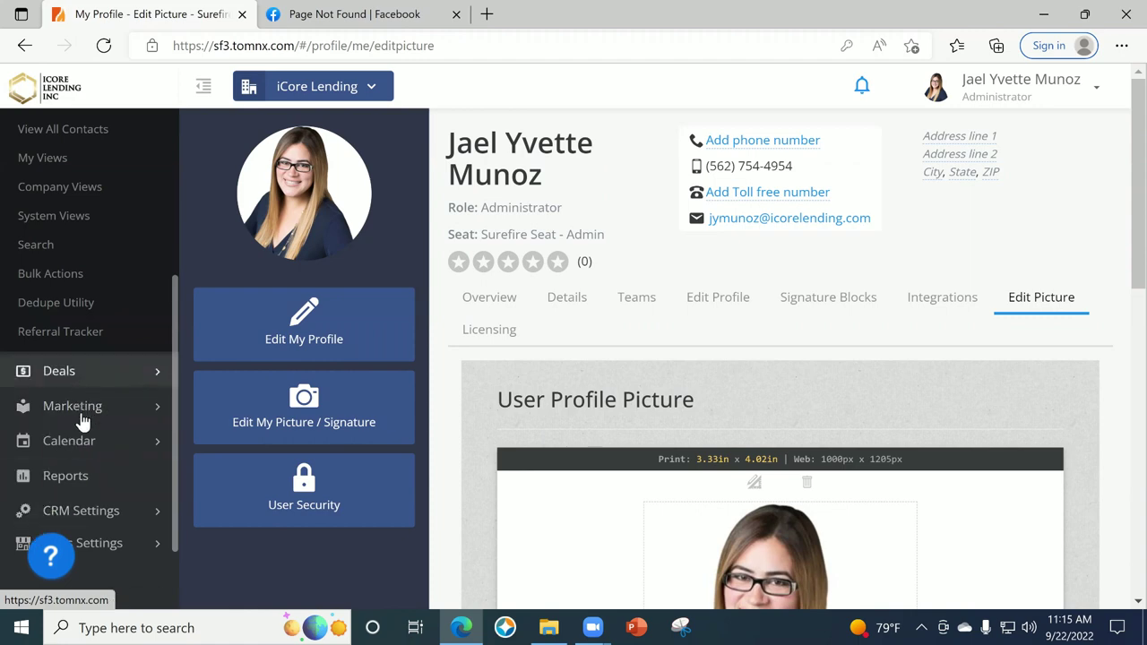
pyautogui.scroll(3, 105, 455)
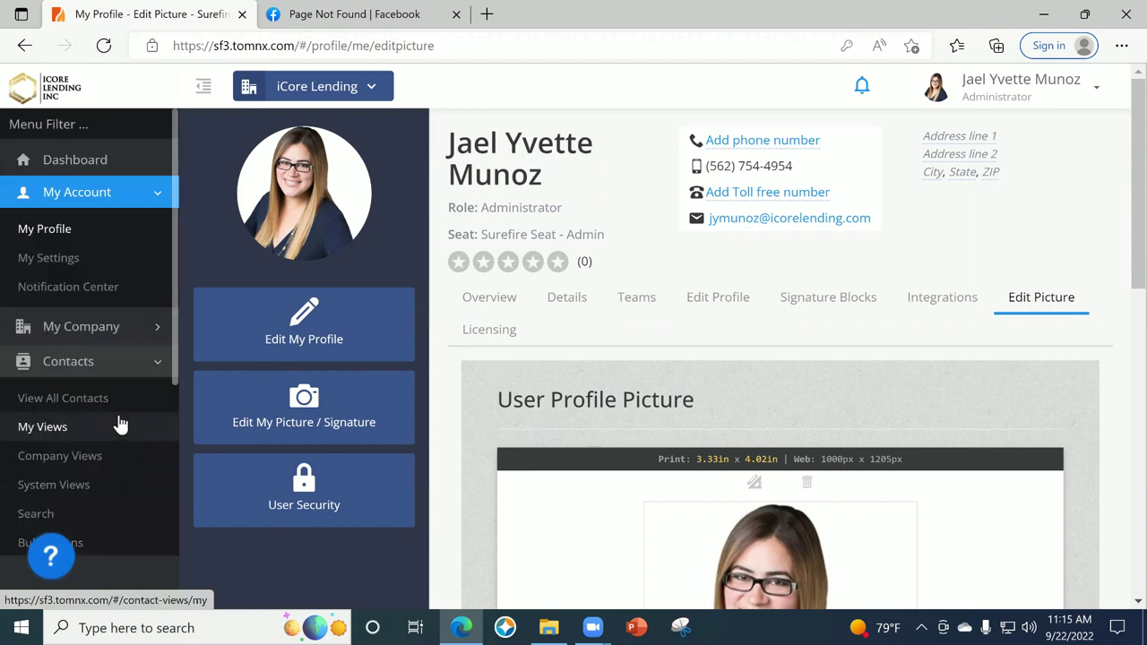
pyautogui.click(90, 365)
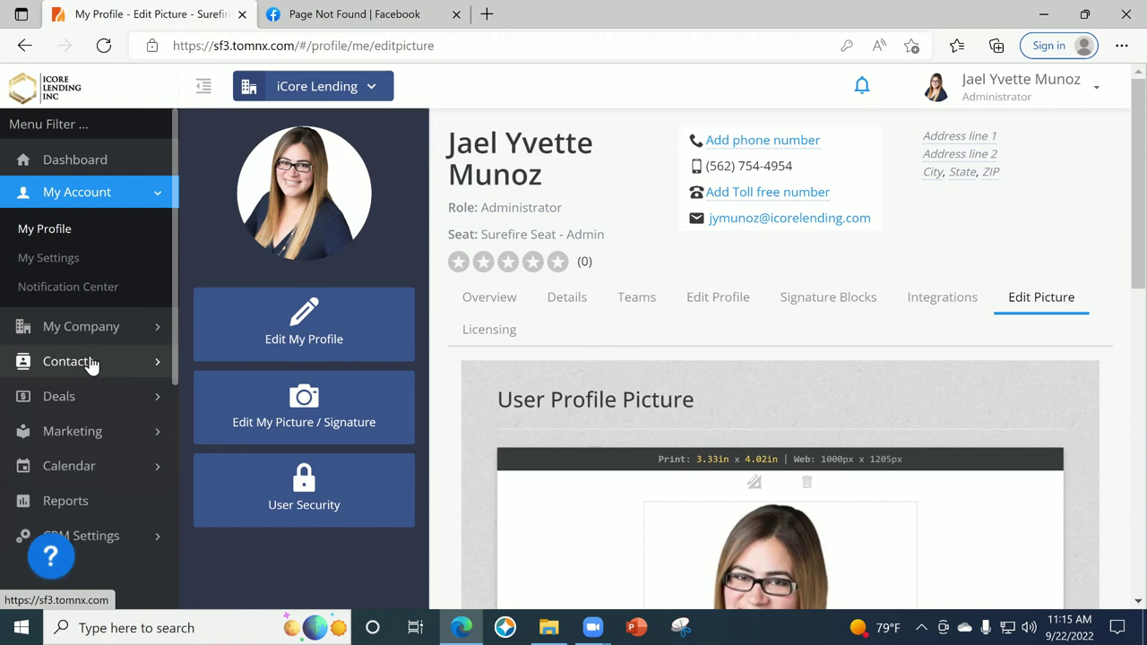
pyautogui.click(90, 362)
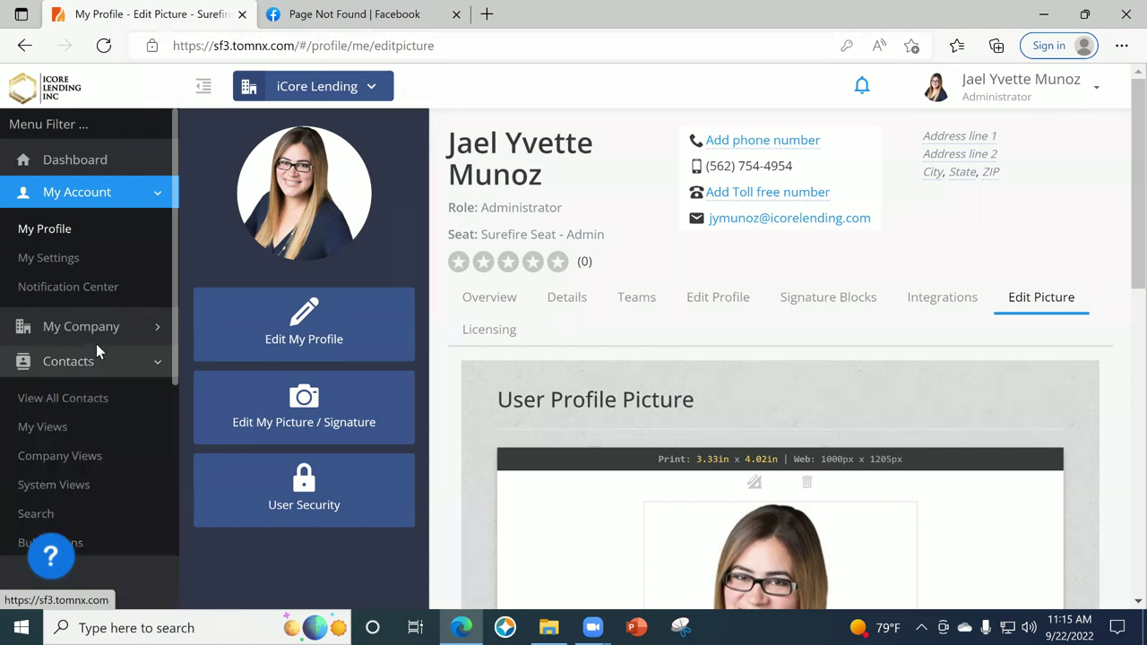
pyautogui.scroll(-3, 96, 349)
pyautogui.scroll(3, 94, 341)
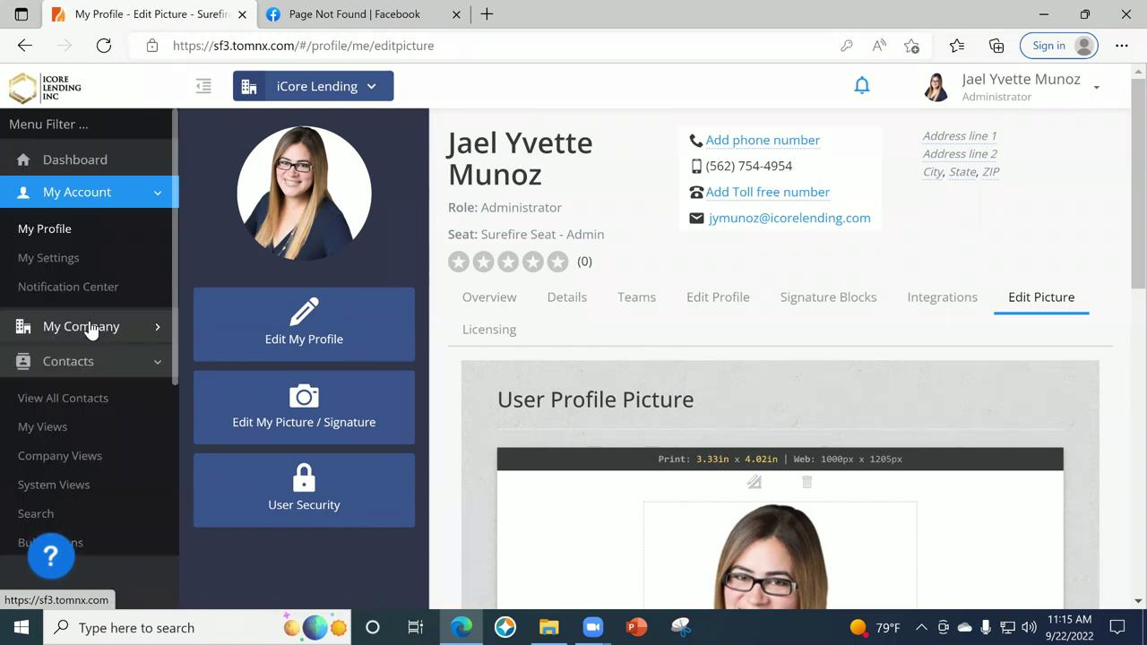
pyautogui.click(41, 367)
pyautogui.click(41, 367)
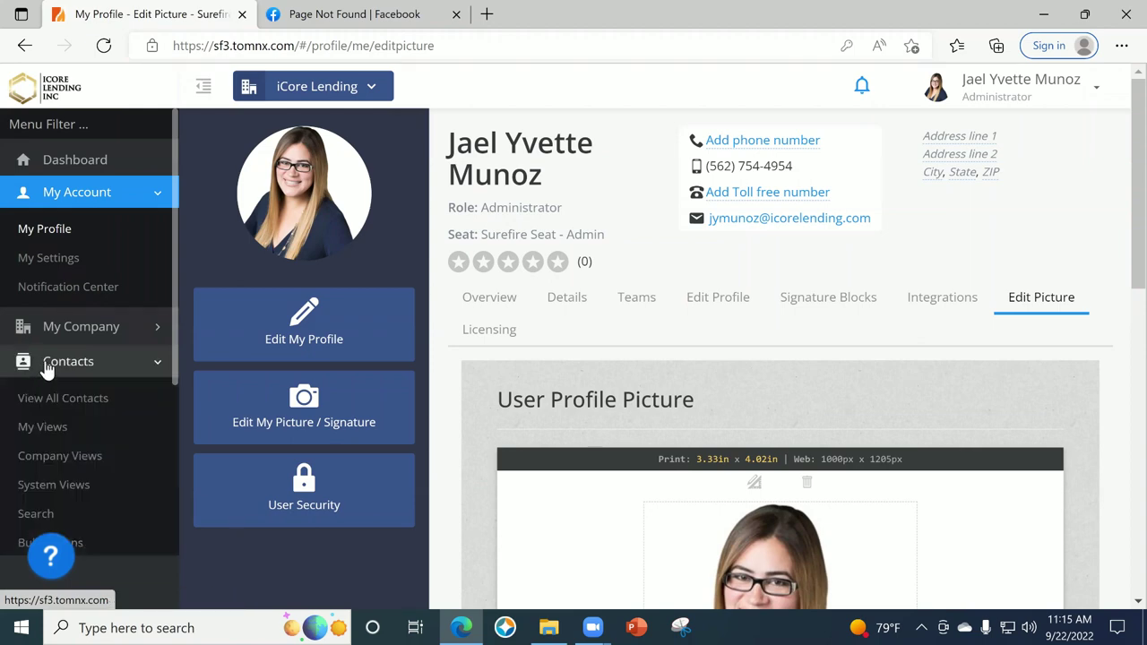
pyautogui.scroll(-3, 80, 412)
pyautogui.scroll(3, 54, 385)
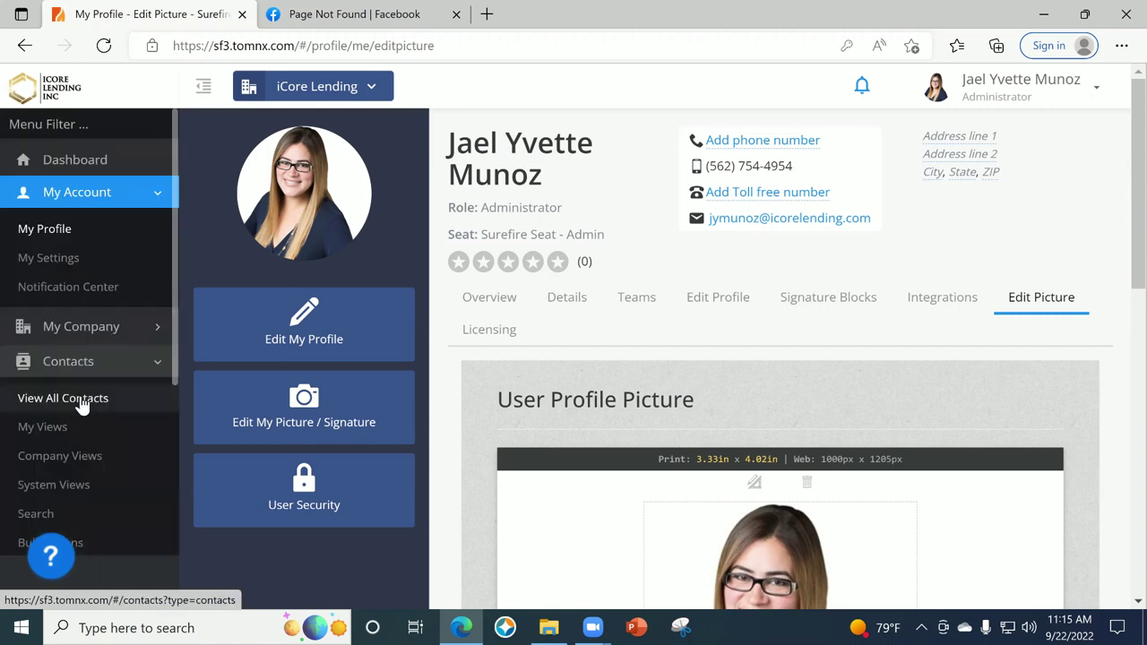
pyautogui.click(61, 367)
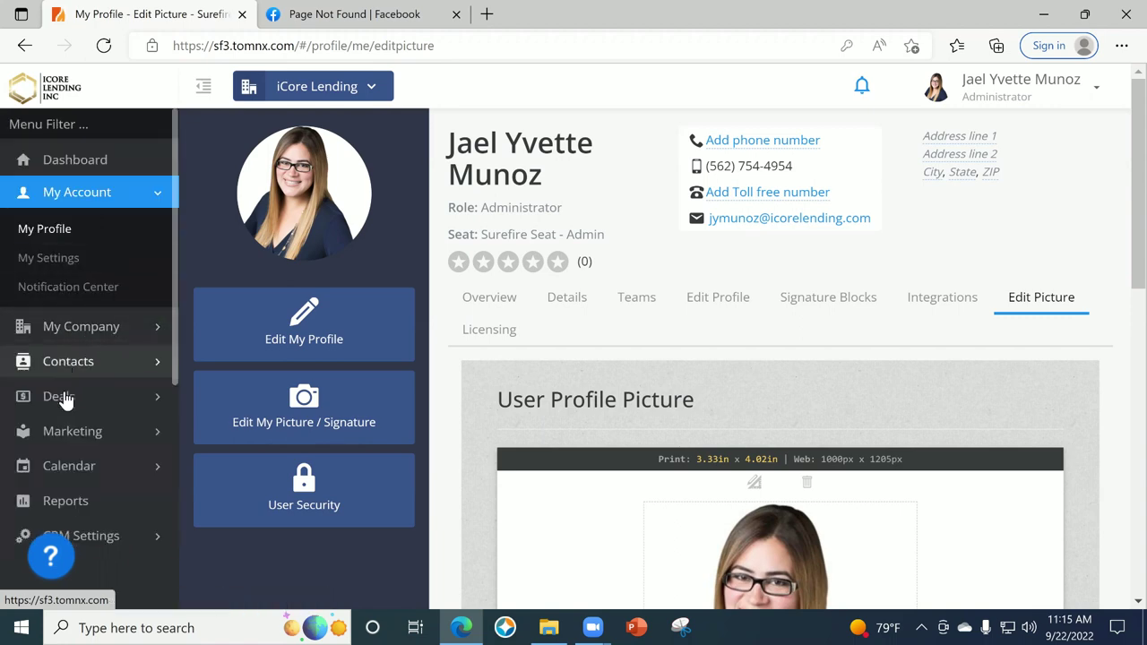
pyautogui.click(56, 369)
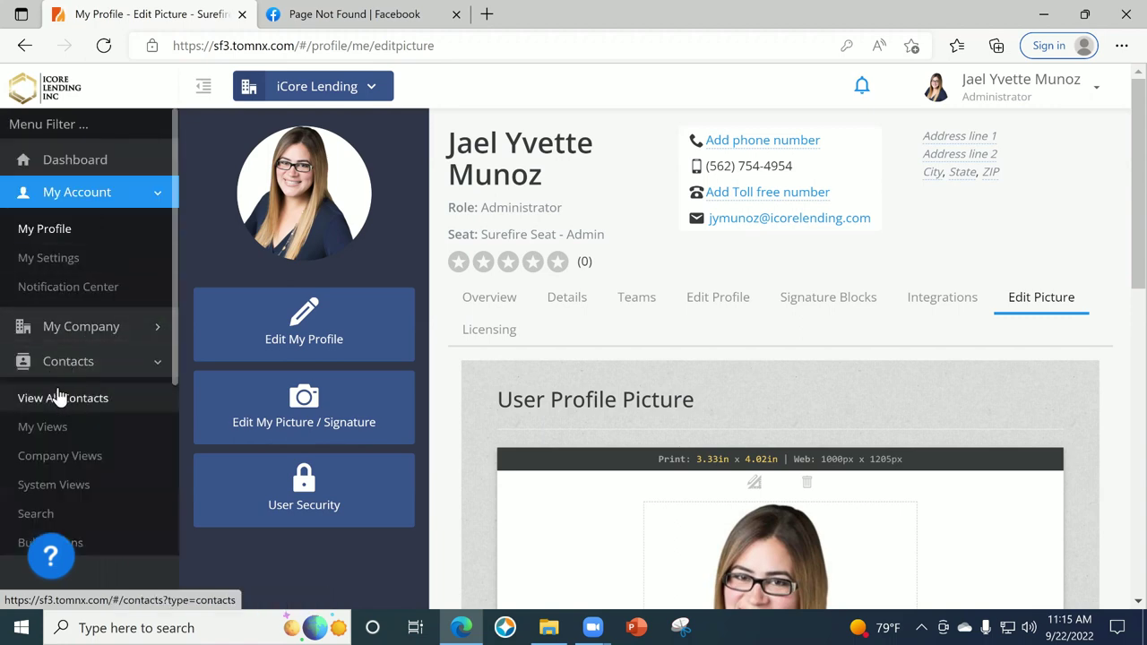
# - Open View All Contacts and start adding a new contact
pyautogui.click(59, 397)
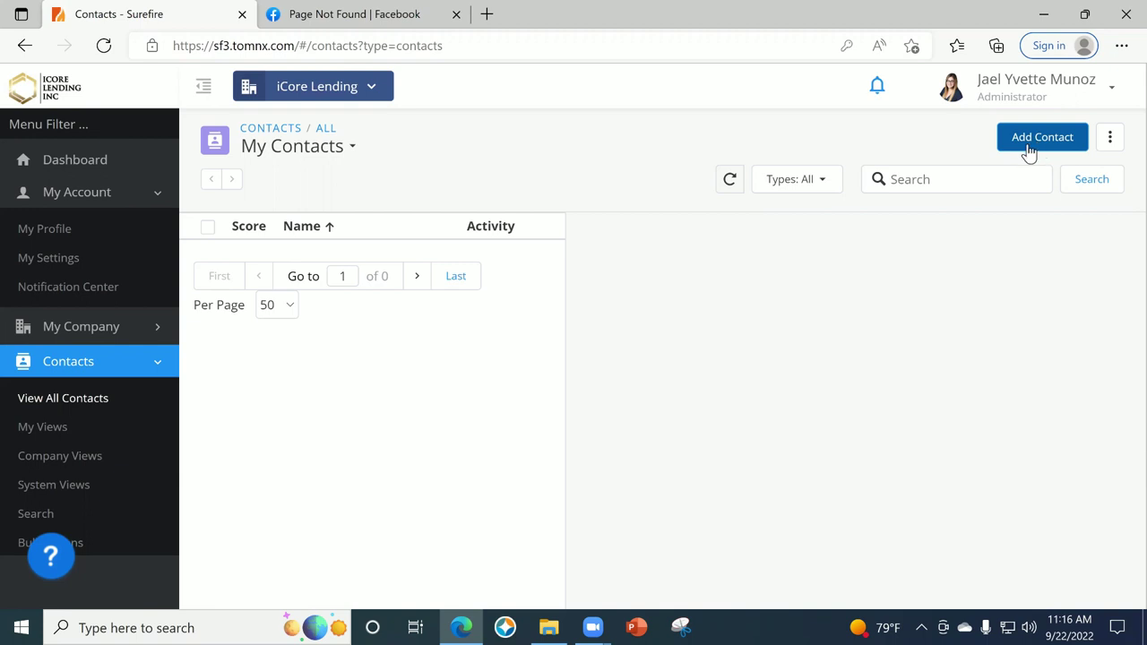
pyautogui.click(1030, 143)
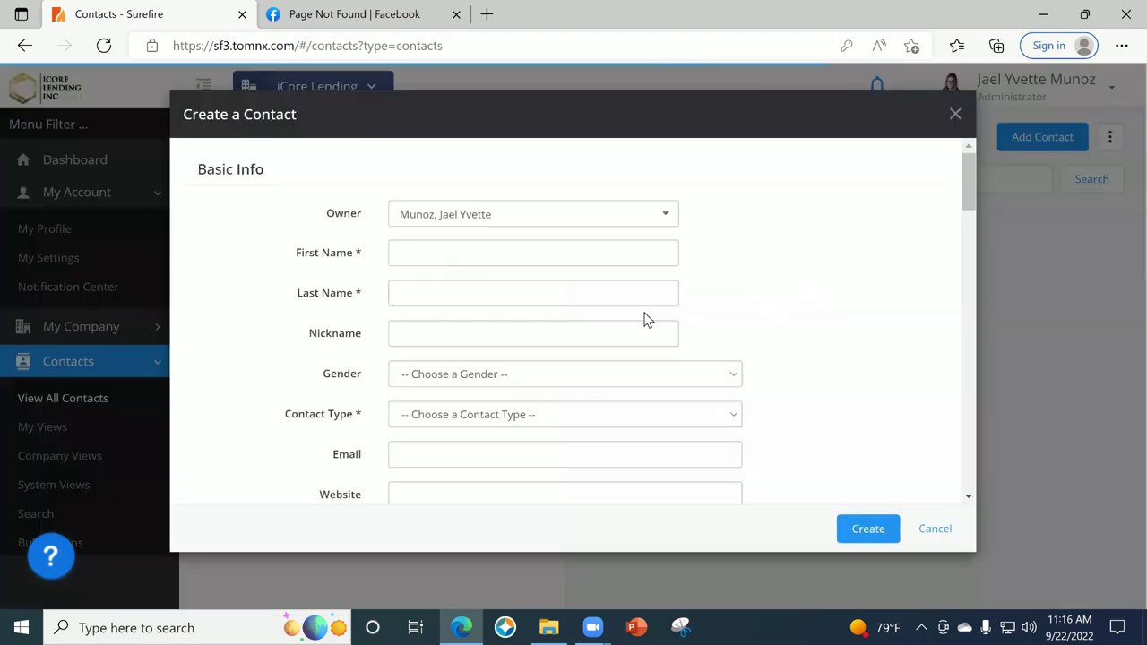
pyautogui.click(955, 113)
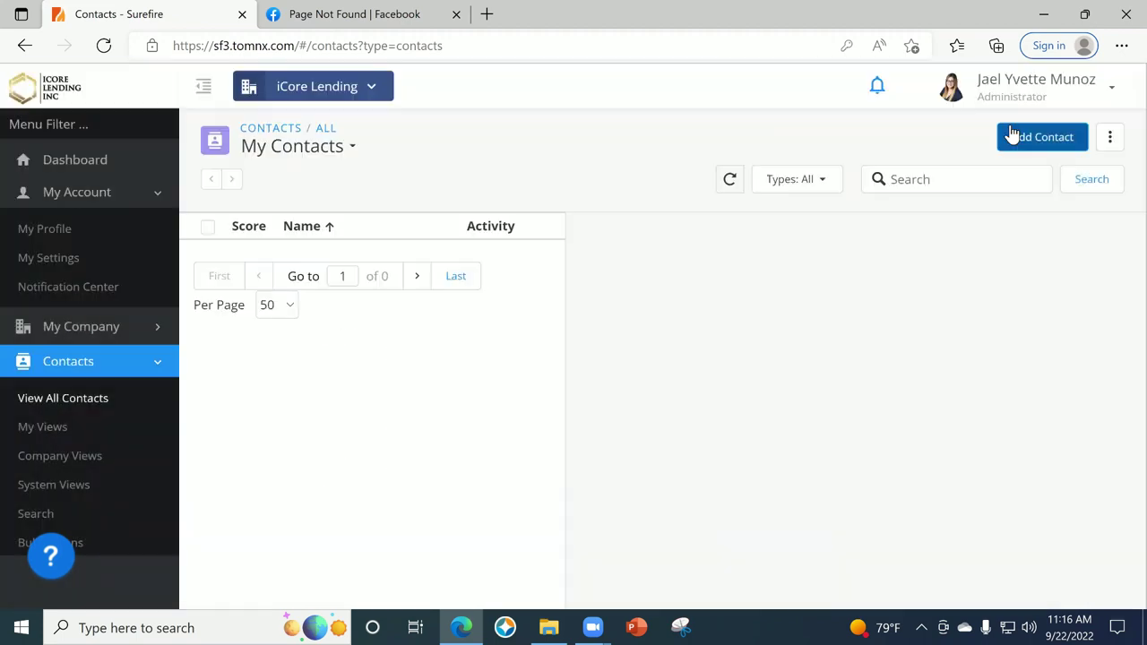
pyautogui.click(1025, 140)
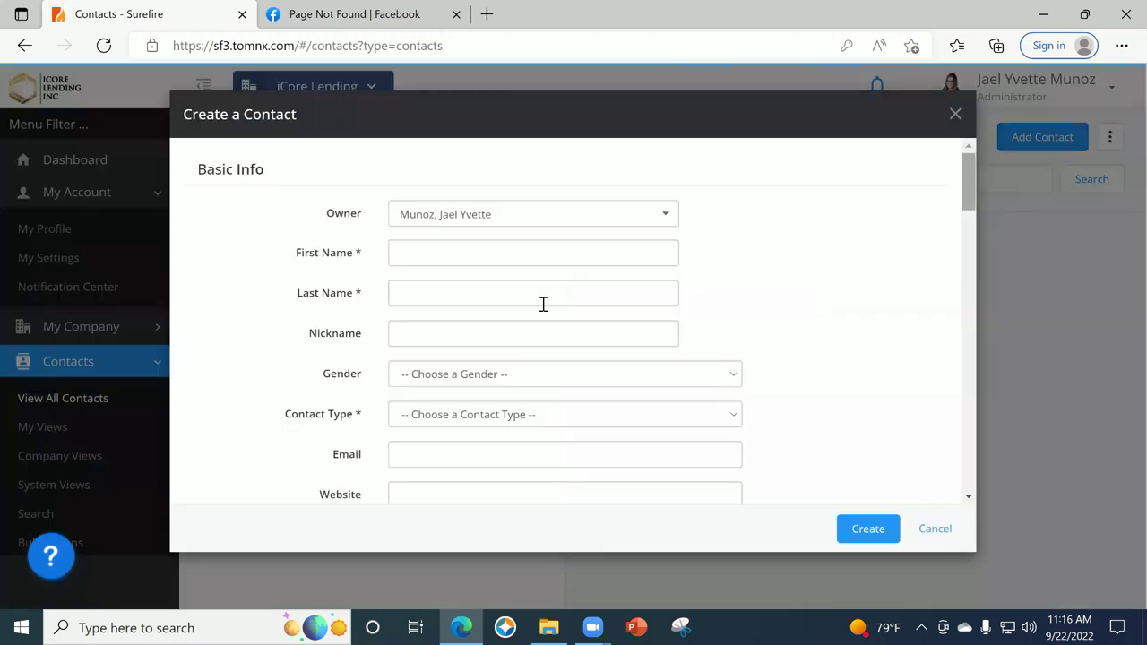
pyautogui.click(467, 209)
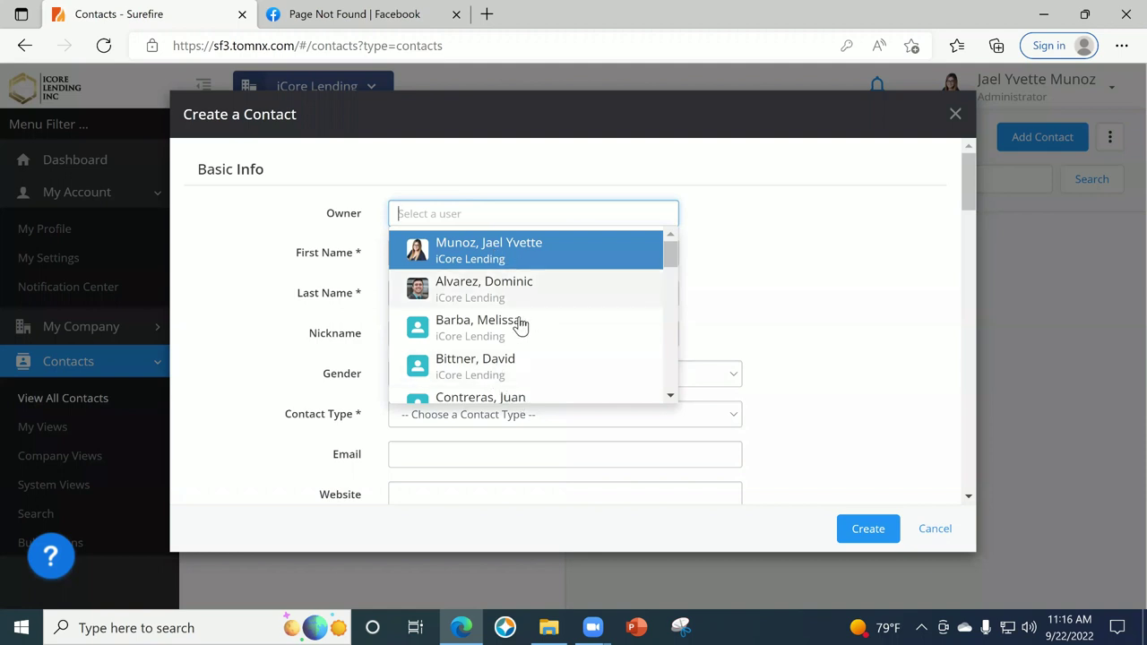
pyautogui.click(488, 264)
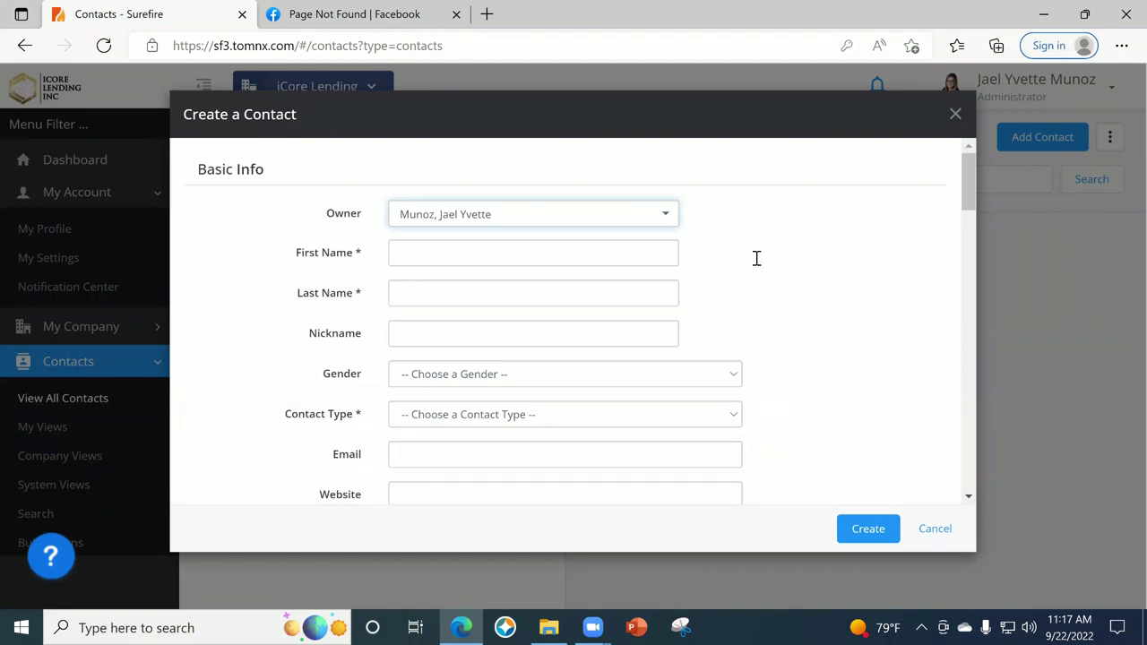
pyautogui.click(616, 222)
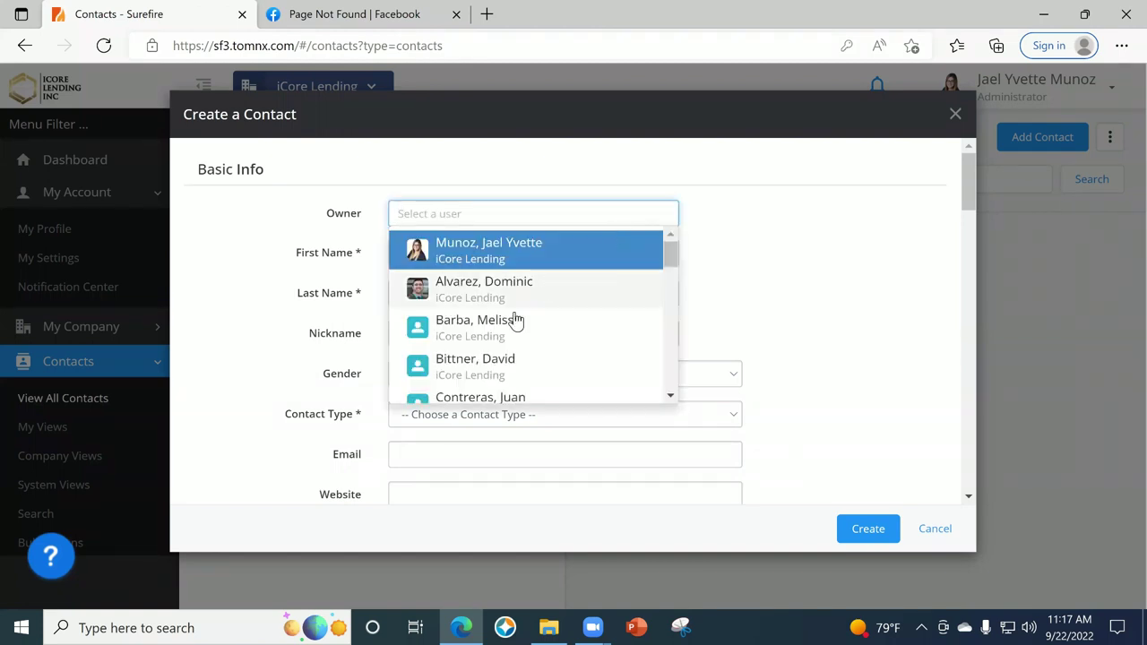
pyautogui.click(491, 260)
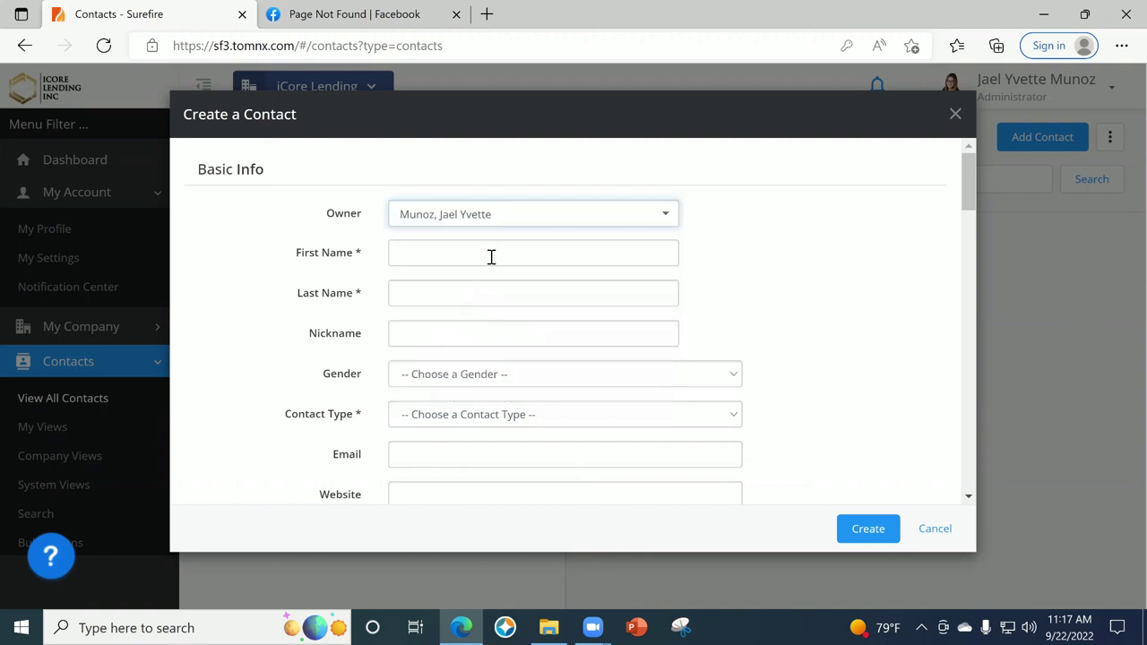
# - Enter the new contact's first and last name
pyautogui.click(453, 258)
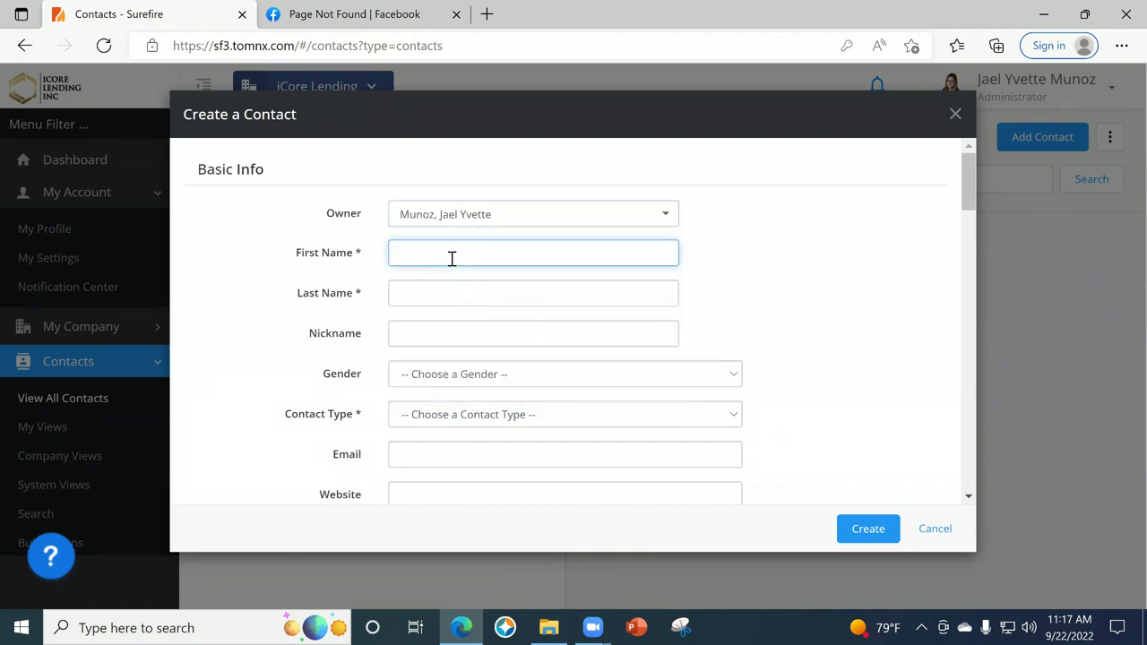
pyautogui.write('JU')
pyautogui.press('BackSpace')
pyautogui.write('Ua')
pyautogui.press('BackSpace')
pyautogui.press('Tab')
pyautogui.press('Tab')
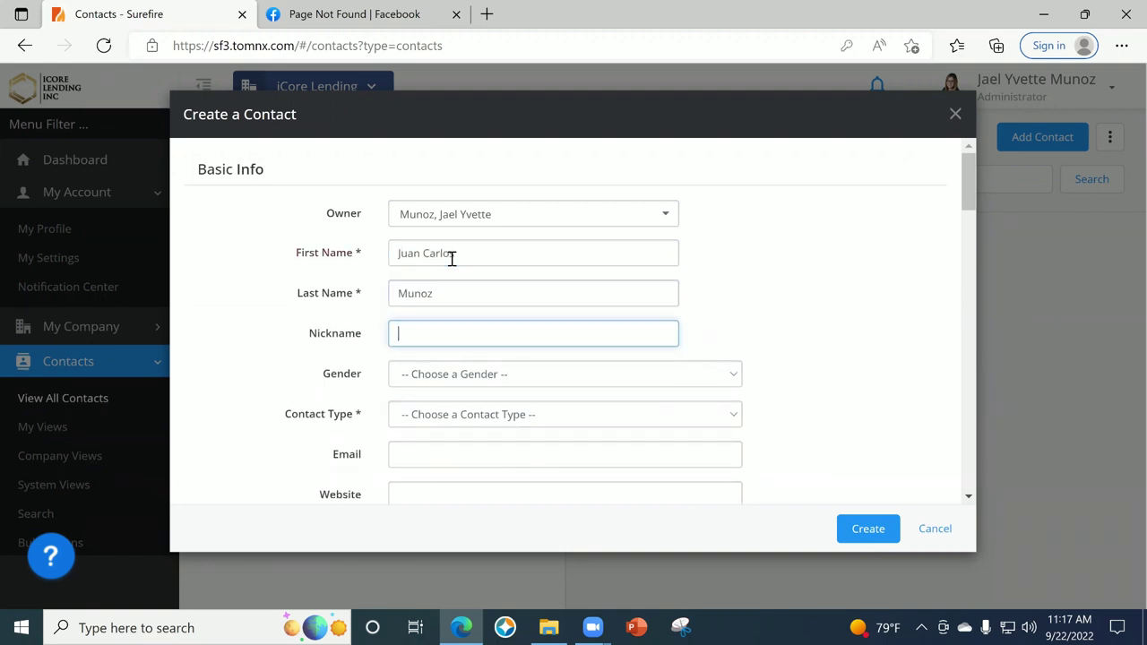
# - Set the gender to Female and bring up the contact type choices
pyautogui.scroll(-1, 386, 302)
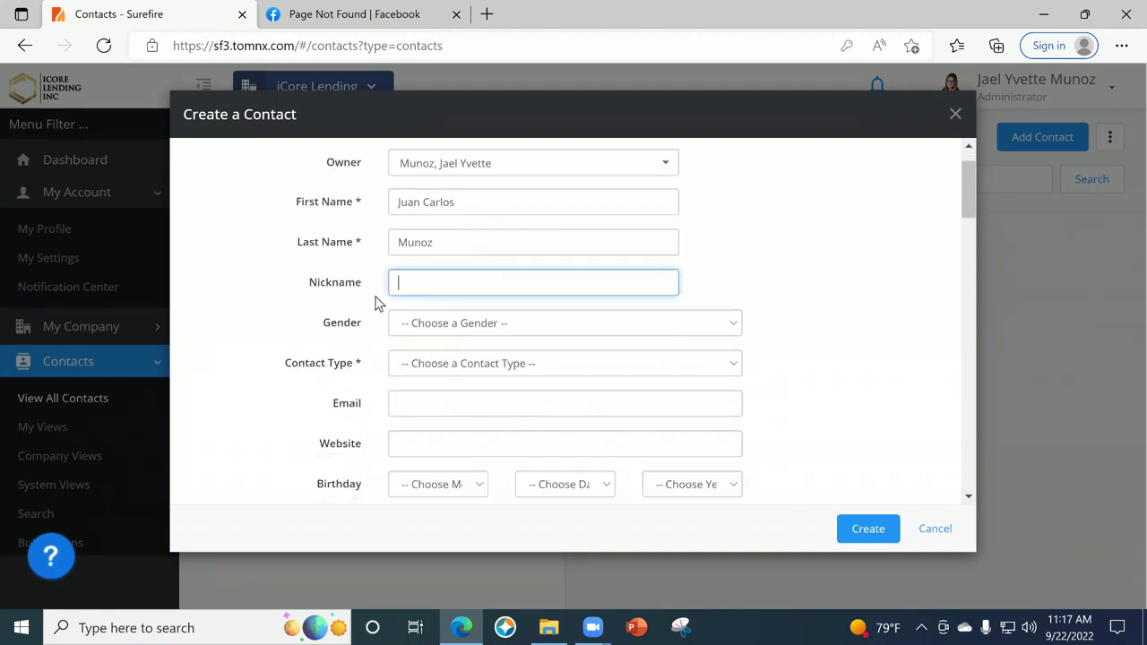
pyautogui.click(467, 323)
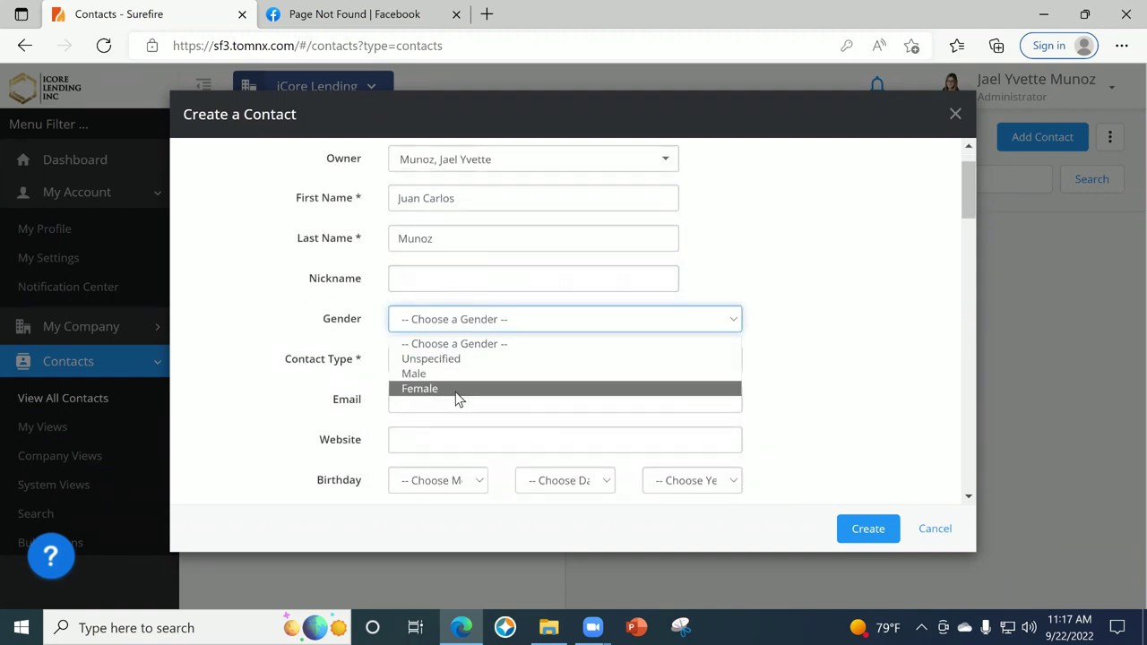
pyautogui.click(456, 388)
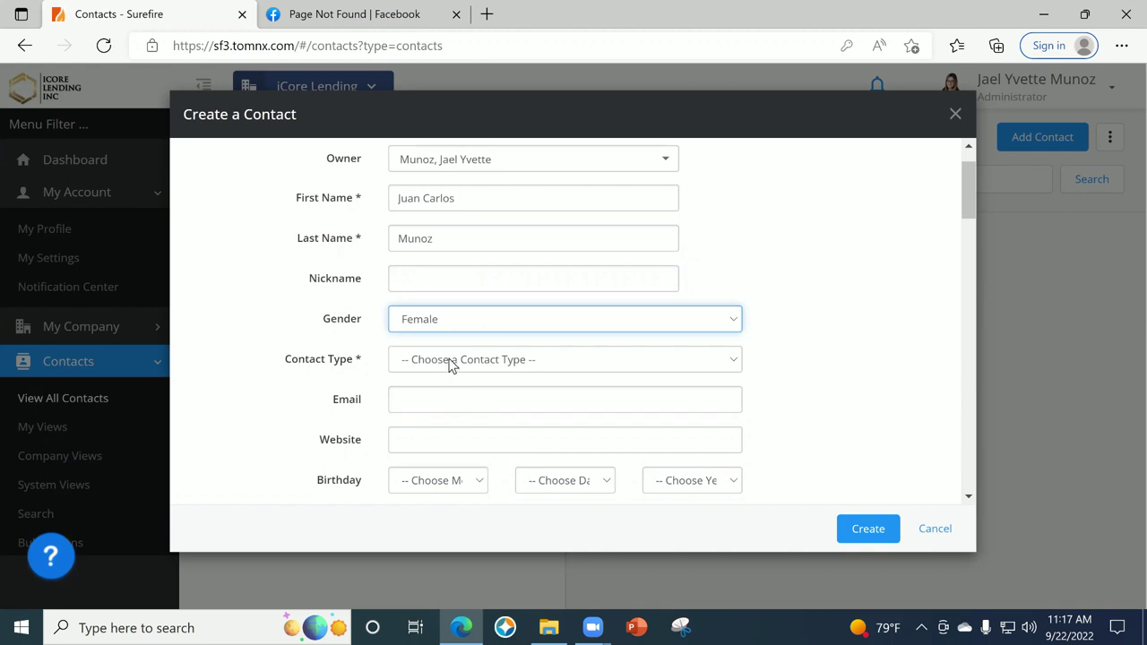
pyautogui.click(448, 359)
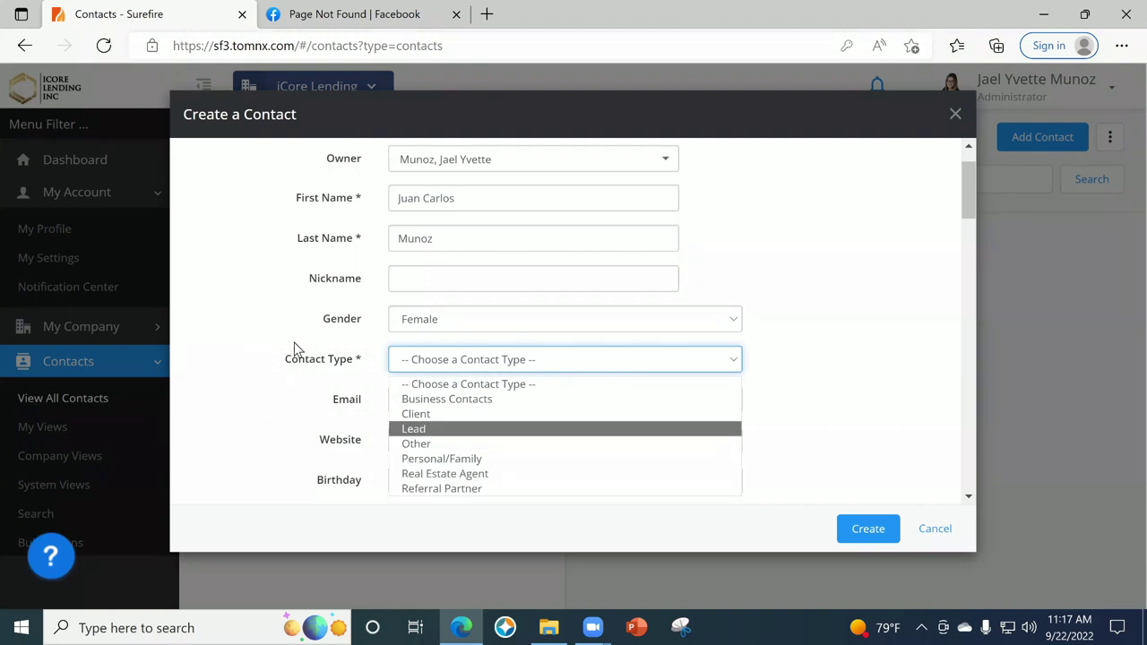
# - Set contact type to Real Estate Agent and enter the contact's e-mail address and website
pyautogui.click(457, 475)
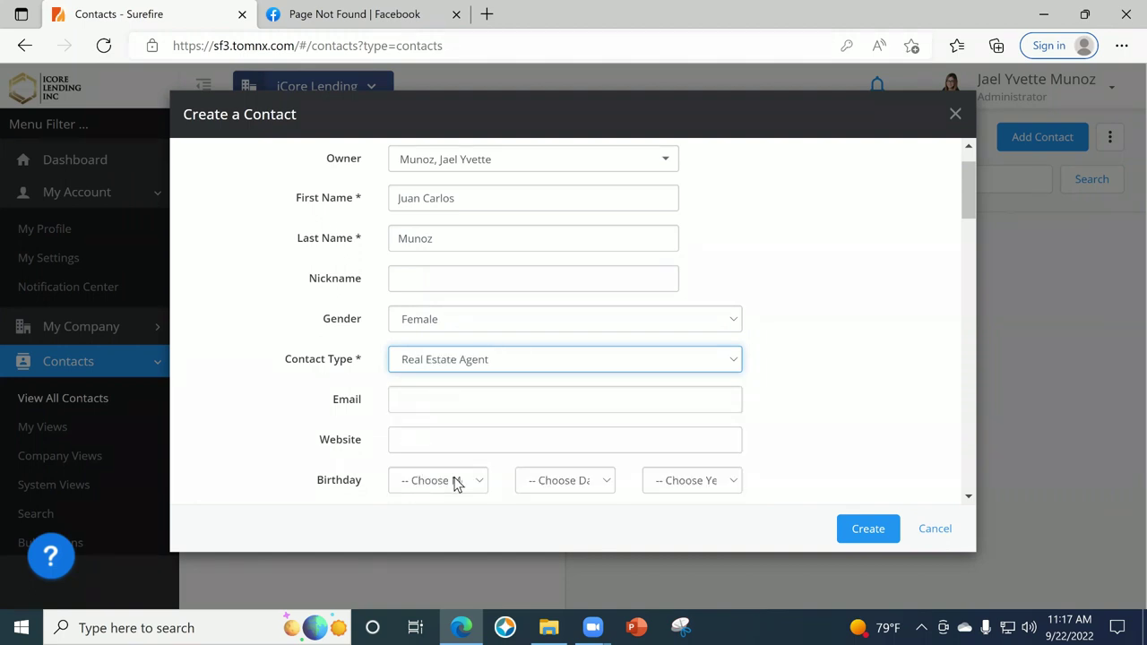
pyautogui.click(440, 397)
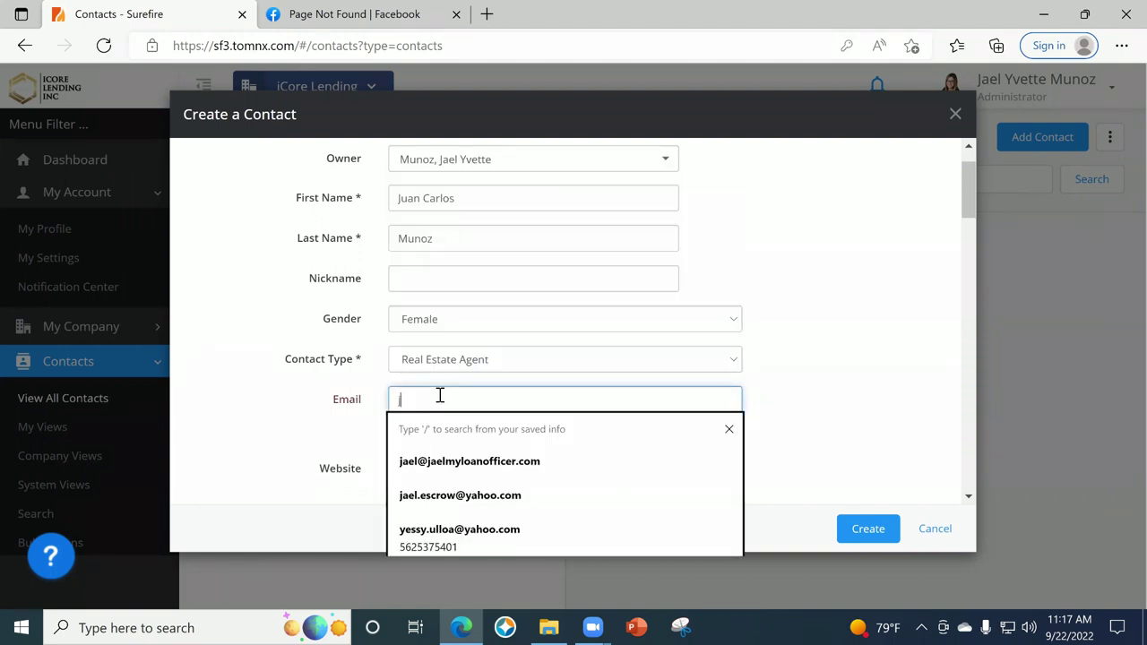
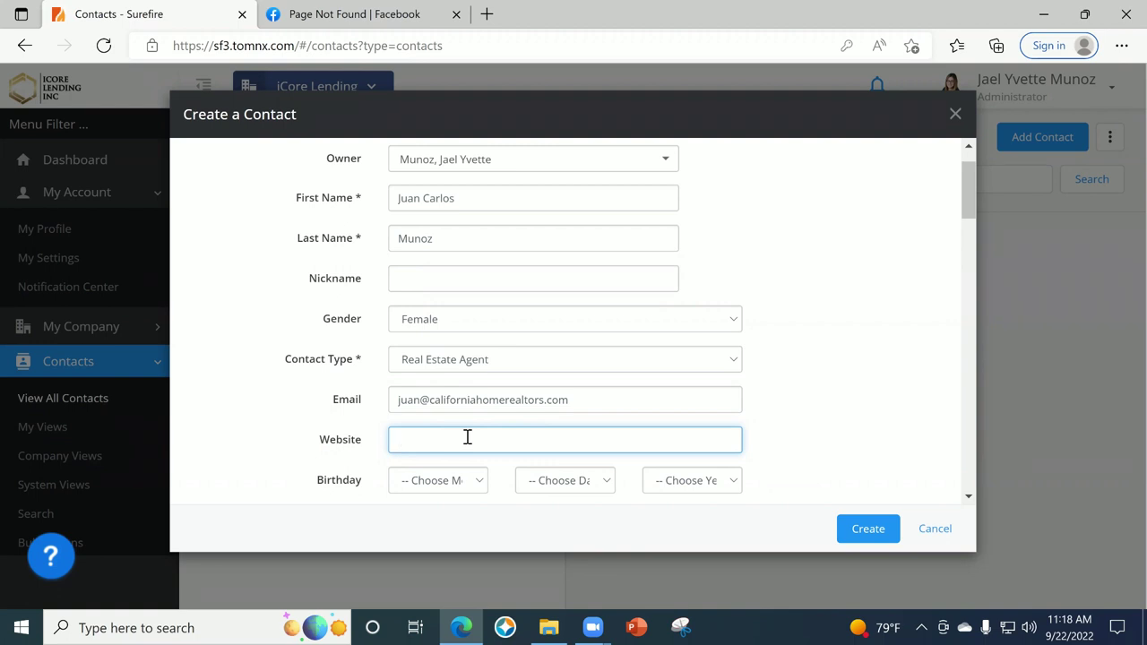
pyautogui.write('www.munozrealtro.com')
pyautogui.press('Tab')
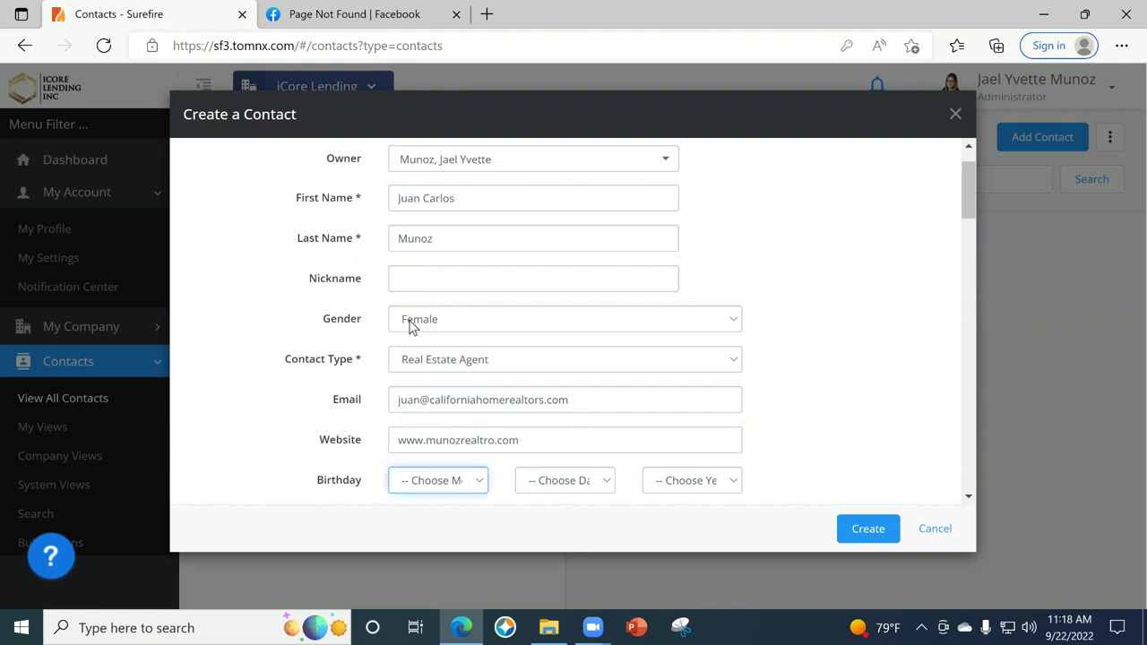
pyautogui.scroll(-1, 408, 325)
# - Fix the website typo and set the birthday to May 26, 1979
pyautogui.click(484, 385)
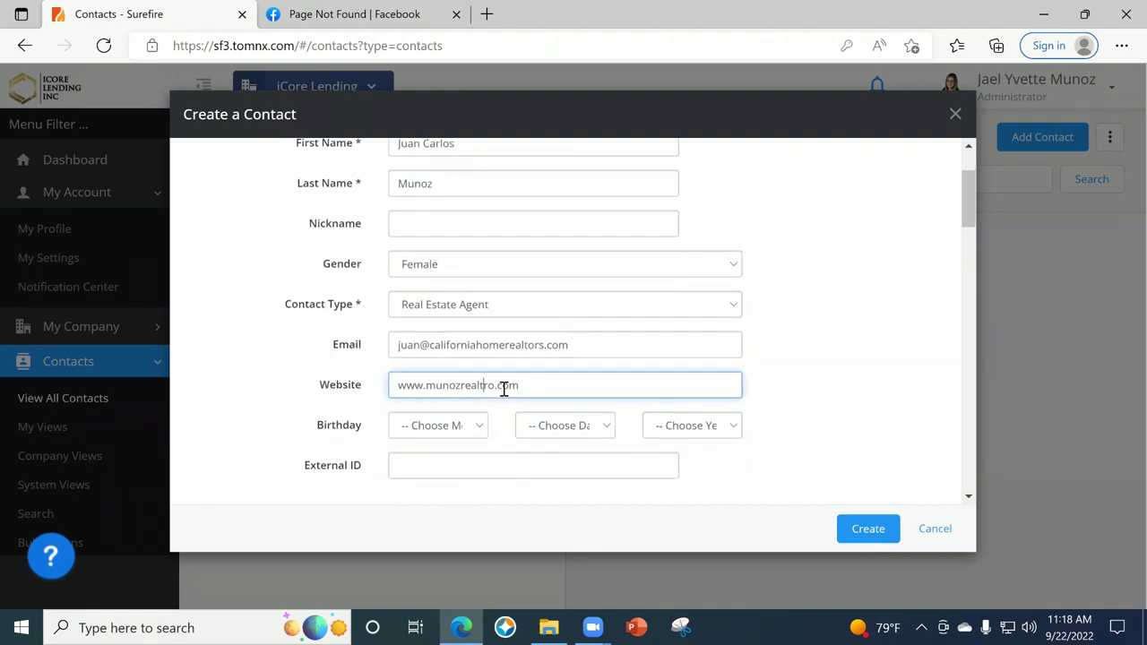
pyautogui.press('Delete')
pyautogui.click(443, 427)
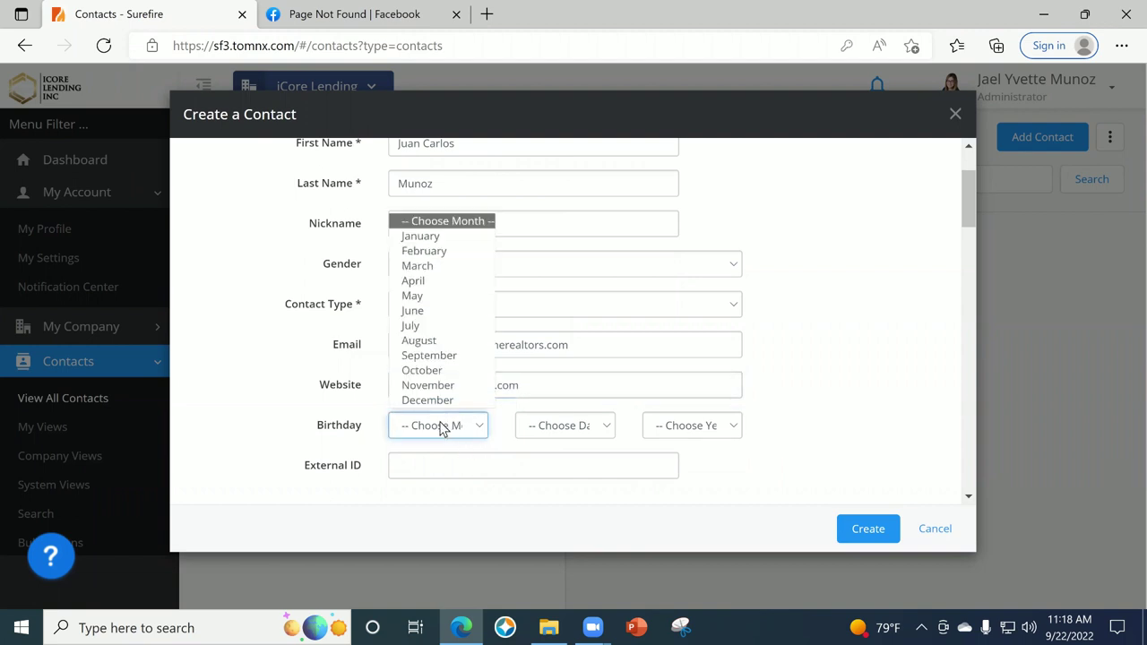
pyautogui.click(436, 298)
pyautogui.click(549, 423)
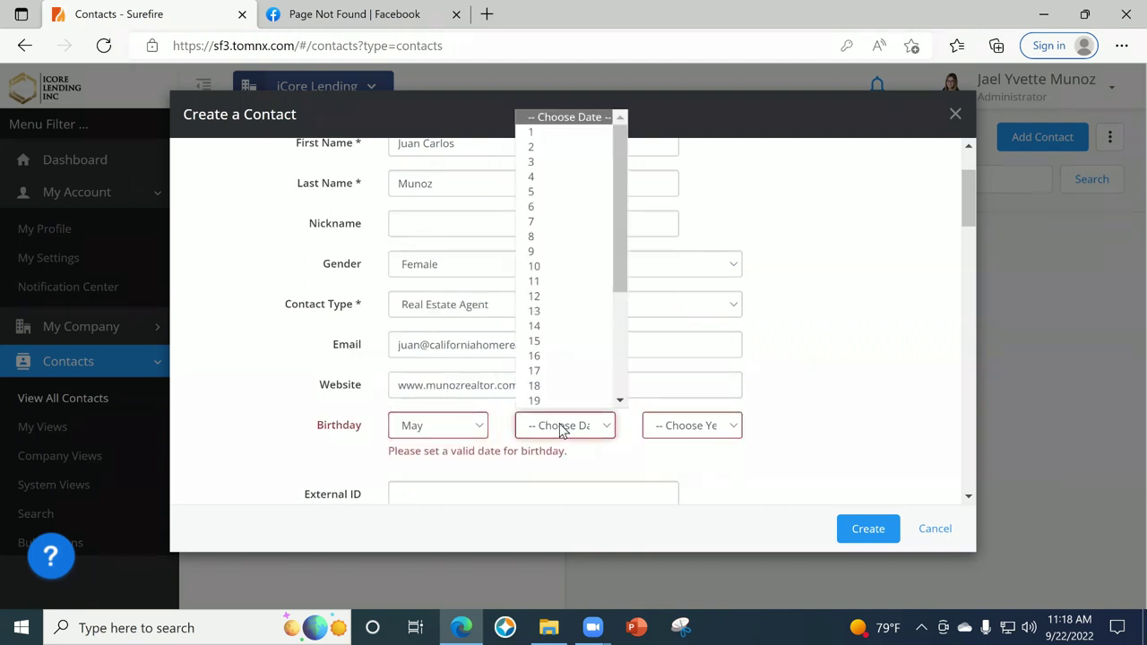
pyautogui.scroll(-2, 566, 375)
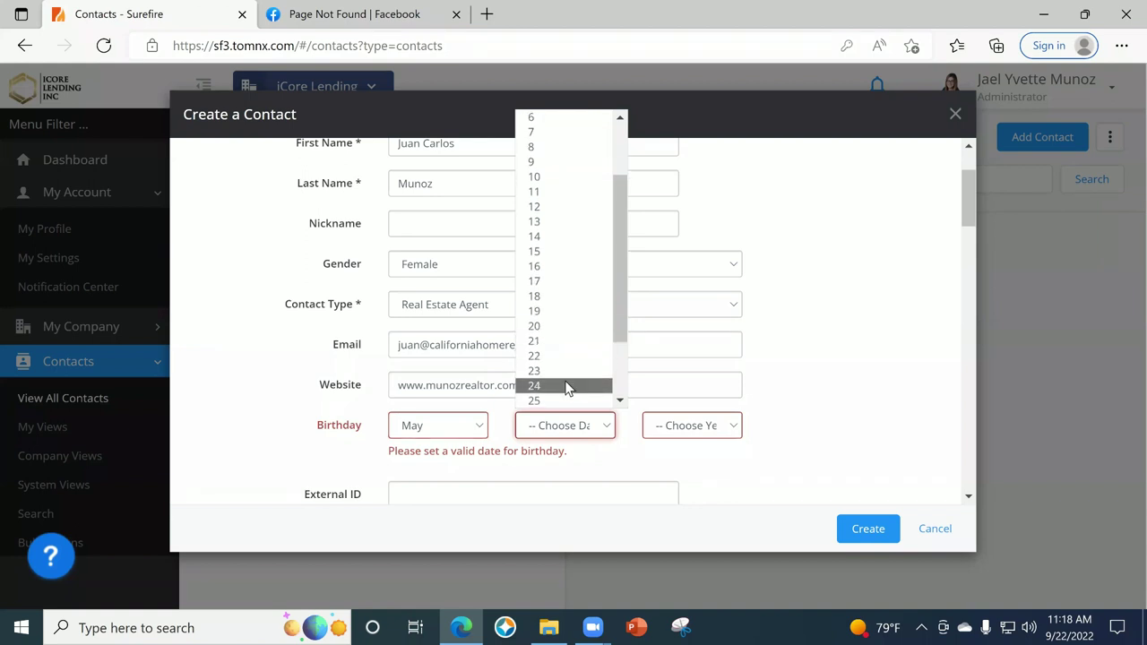
pyautogui.scroll(-1, 566, 384)
pyautogui.click(564, 384)
pyautogui.click(699, 437)
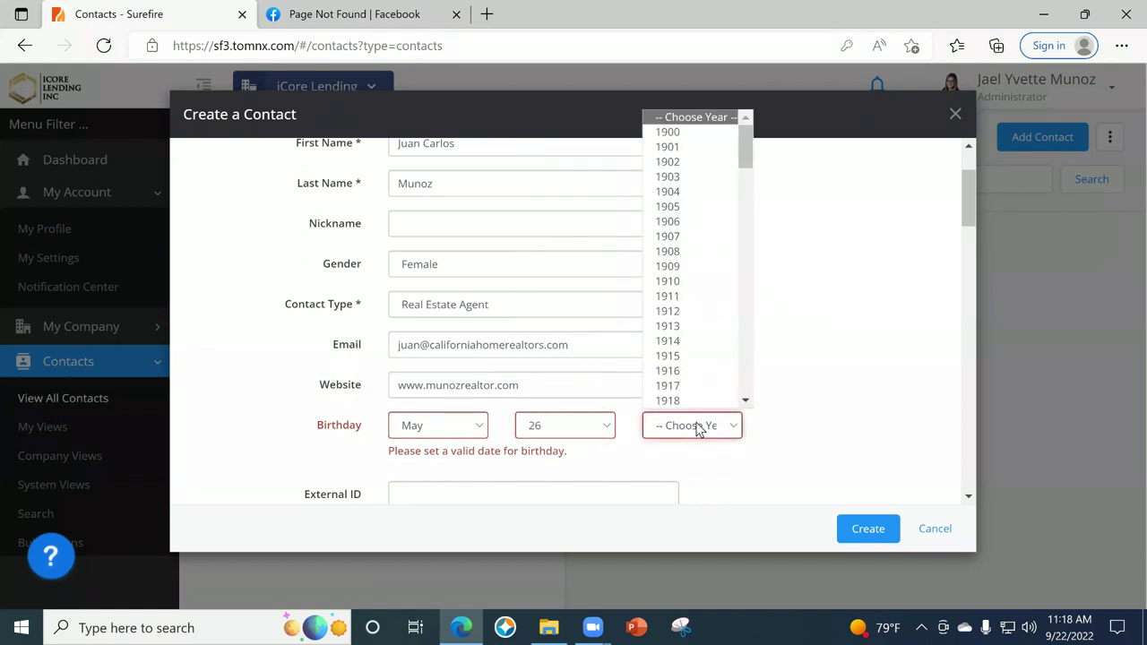
pyautogui.scroll(-4, 696, 358)
pyautogui.scroll(-1, 696, 337)
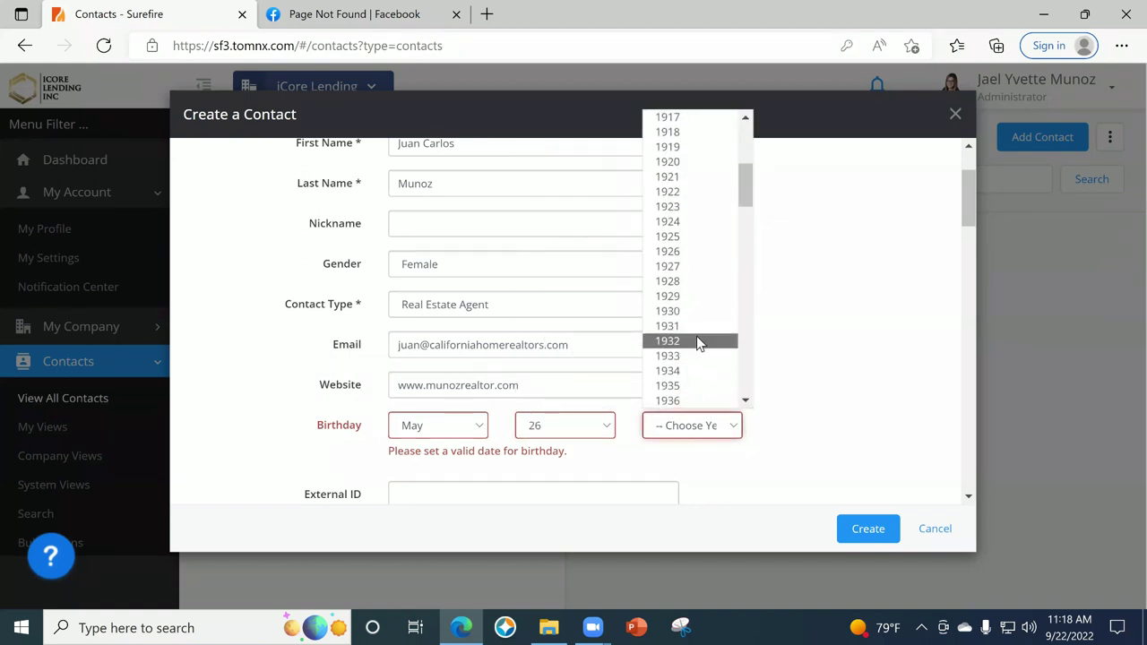
pyautogui.scroll(-1, 692, 323)
pyautogui.scroll(4, 690, 310)
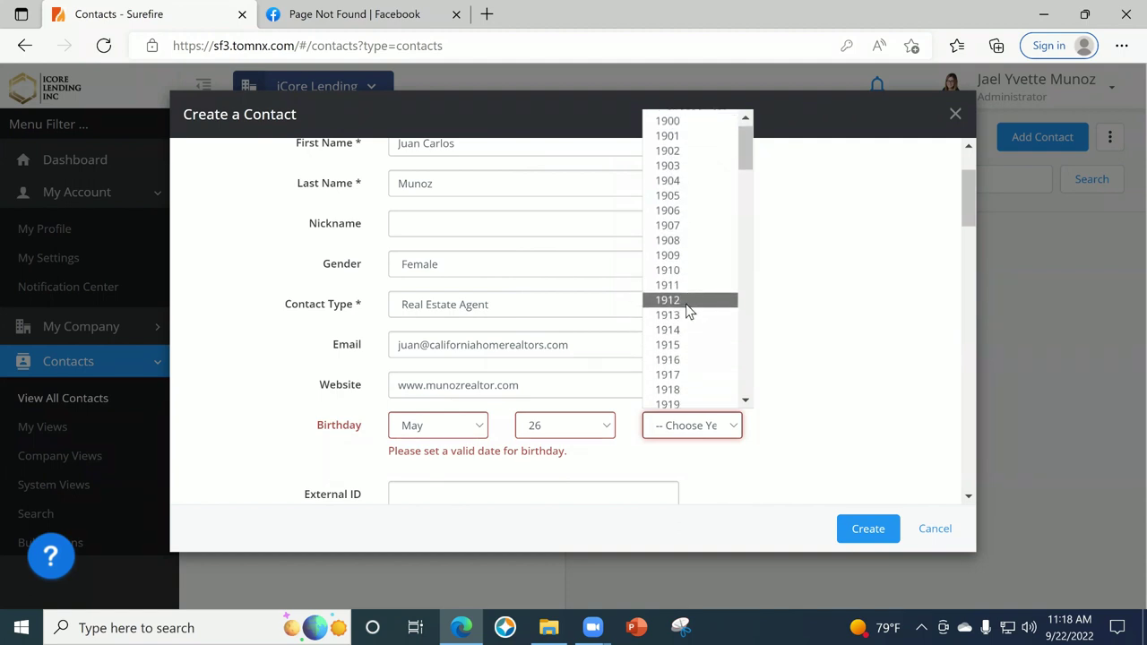
pyautogui.scroll(-10, 689, 314)
pyautogui.scroll(-3, 690, 330)
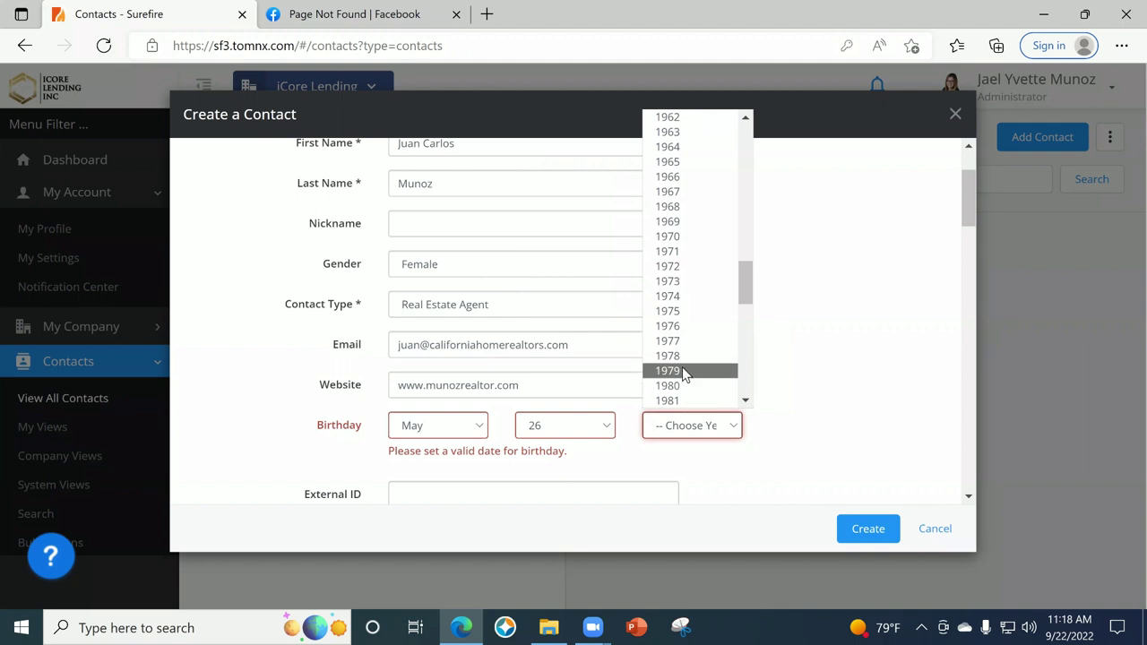
pyautogui.click(683, 370)
# - Enter the contact's external ID
pyautogui.click(534, 465)
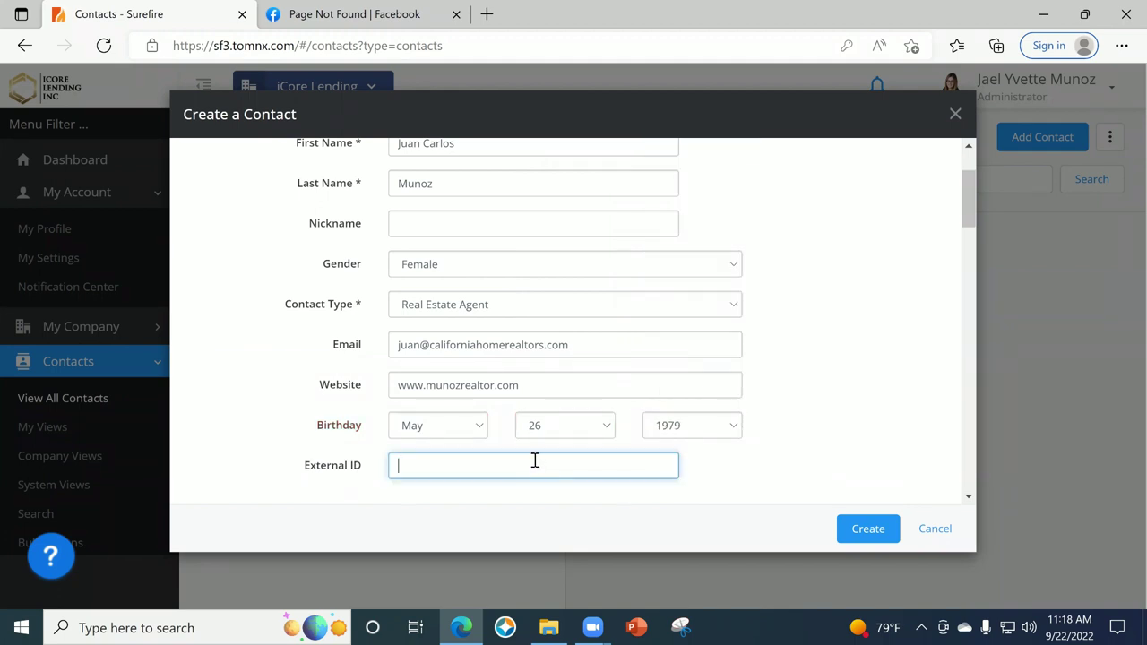
pyautogui.click(809, 274)
pyautogui.scroll(-1, 860, 376)
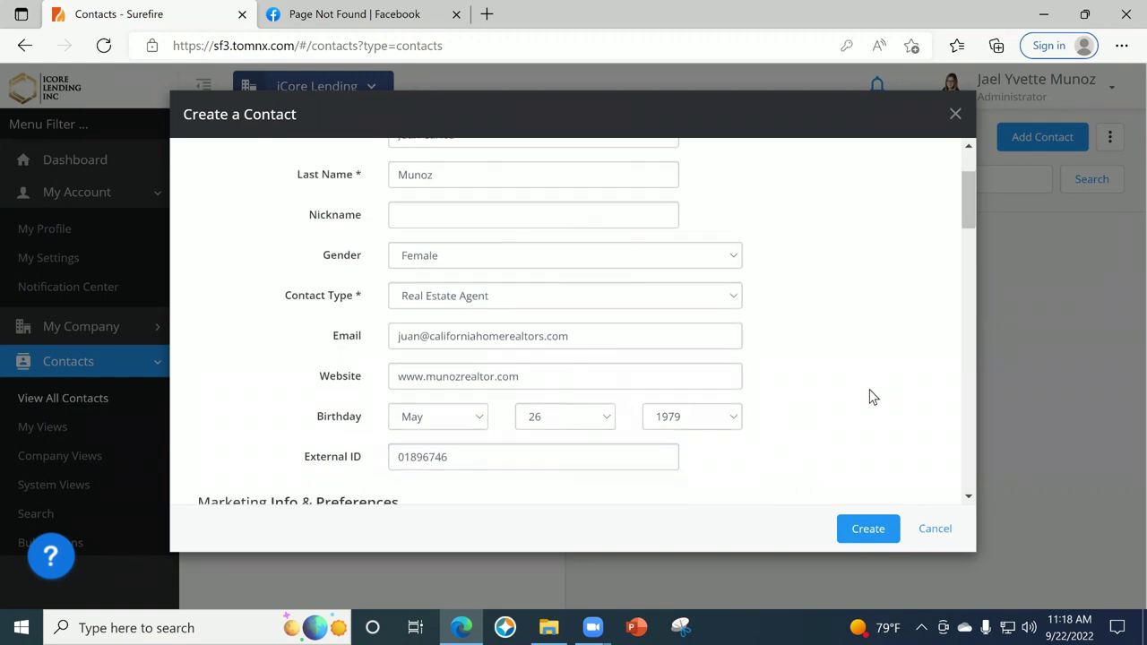
pyautogui.scroll(-3, 869, 394)
# - Set contact preference to E-mail, preferred mailing address to Business, and source to Self
pyautogui.click(498, 344)
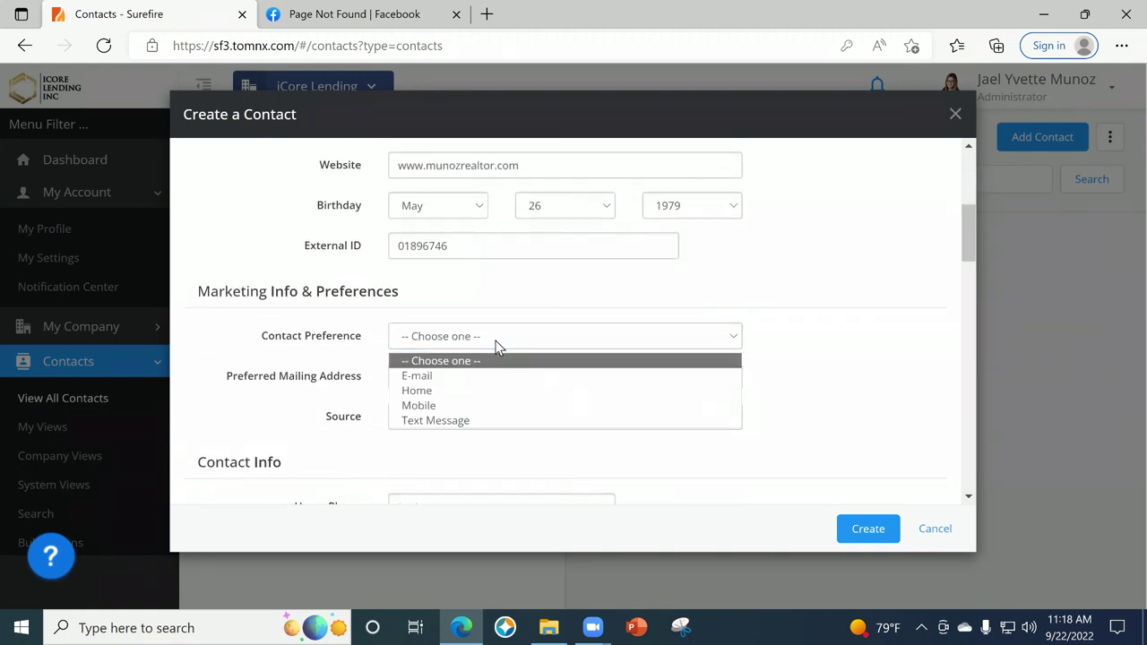
pyautogui.click(440, 377)
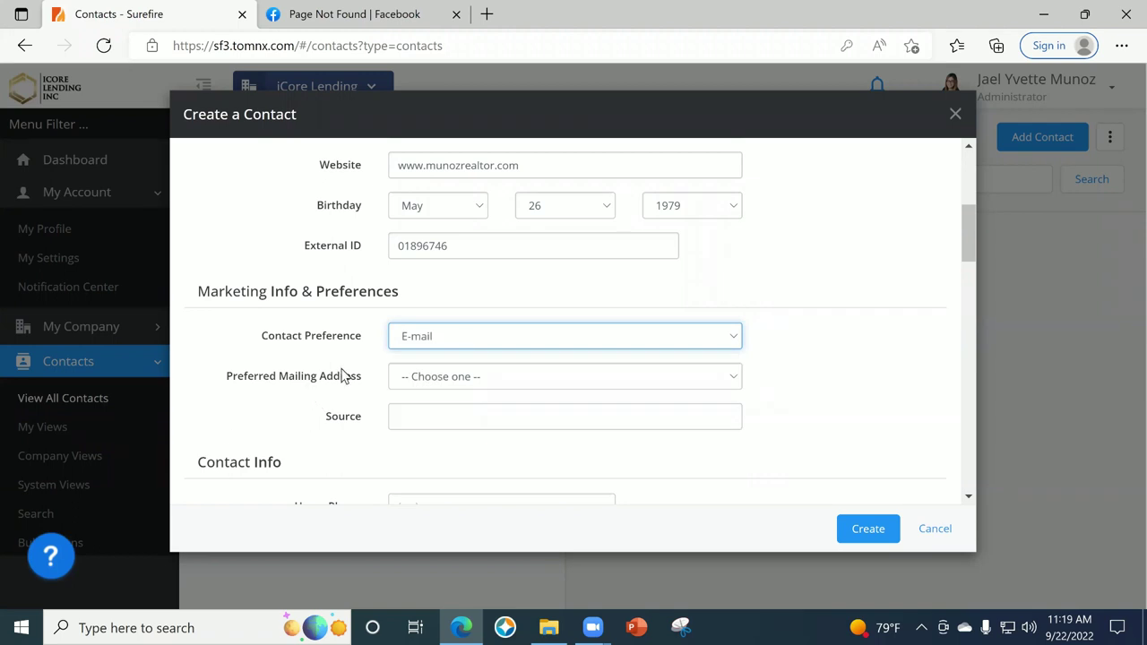
pyautogui.click(438, 376)
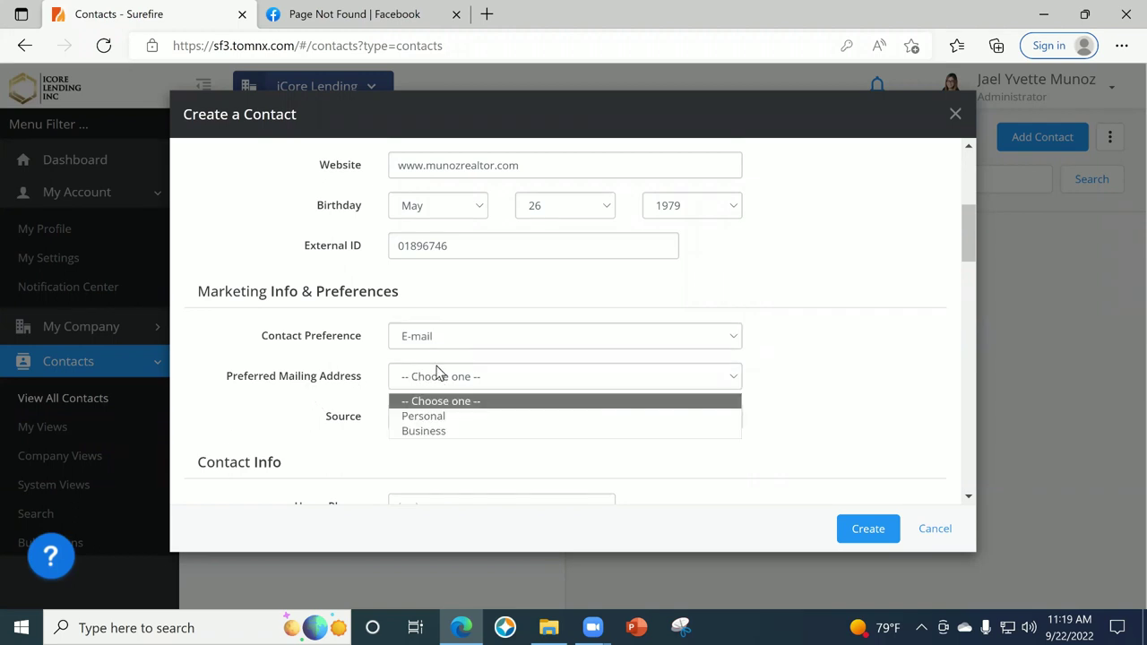
pyautogui.click(439, 431)
pyautogui.click(393, 422)
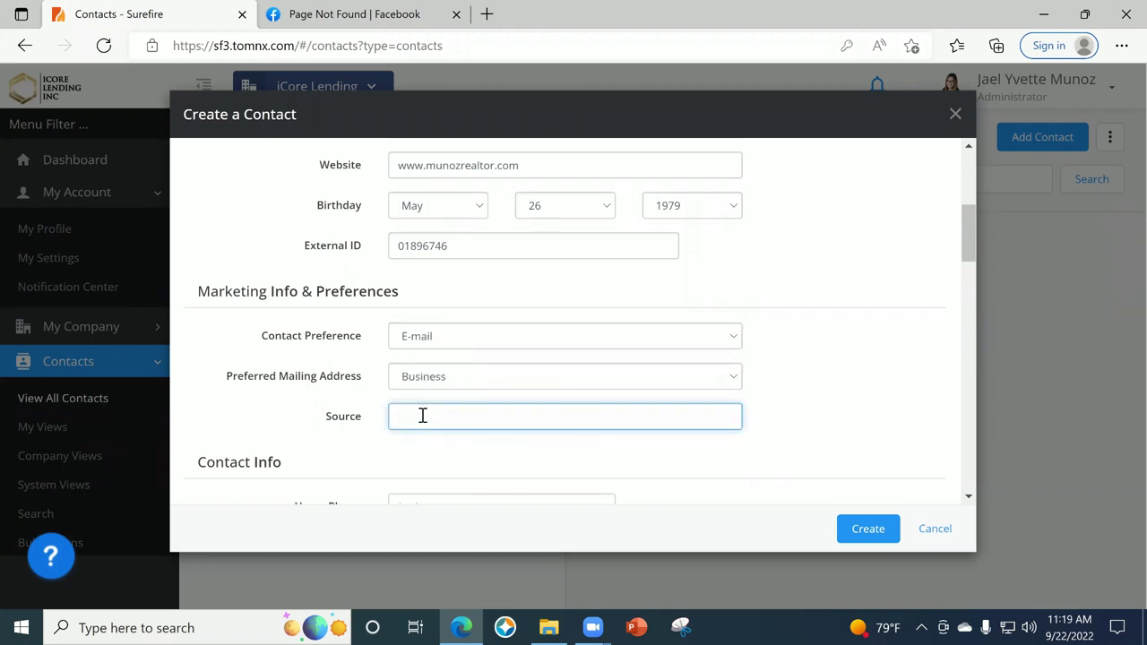
pyautogui.write('Self')
# - Enter the contact's mobile phone number and move down to Employment Info
pyautogui.scroll(-1, 527, 439)
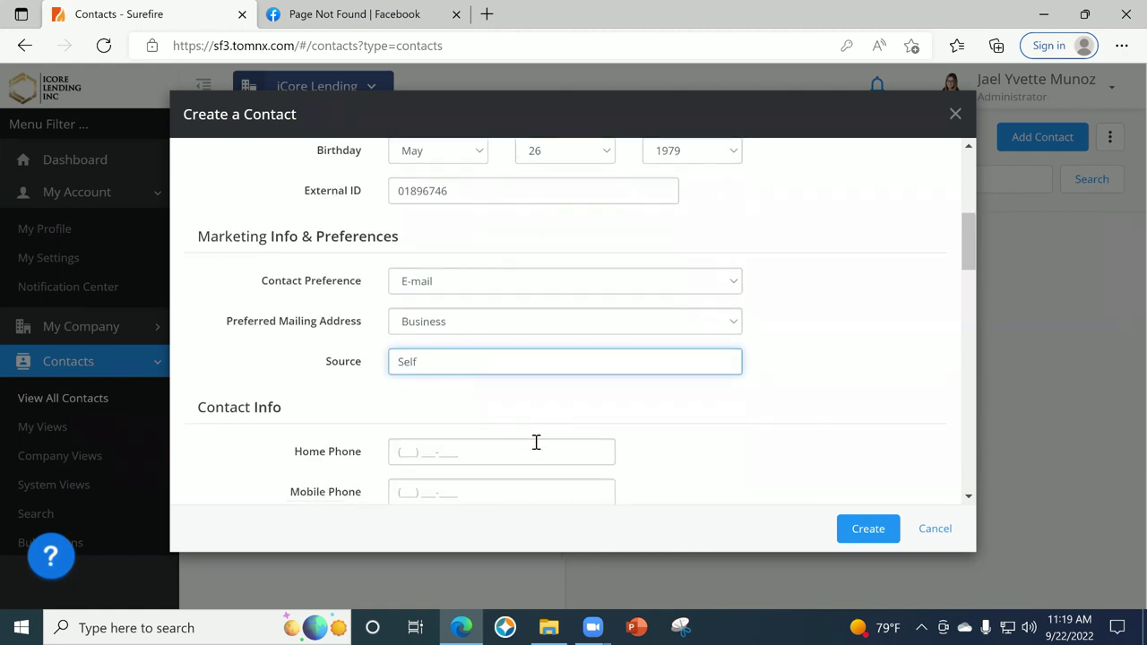
pyautogui.scroll(-1, 543, 430)
pyautogui.click(493, 437)
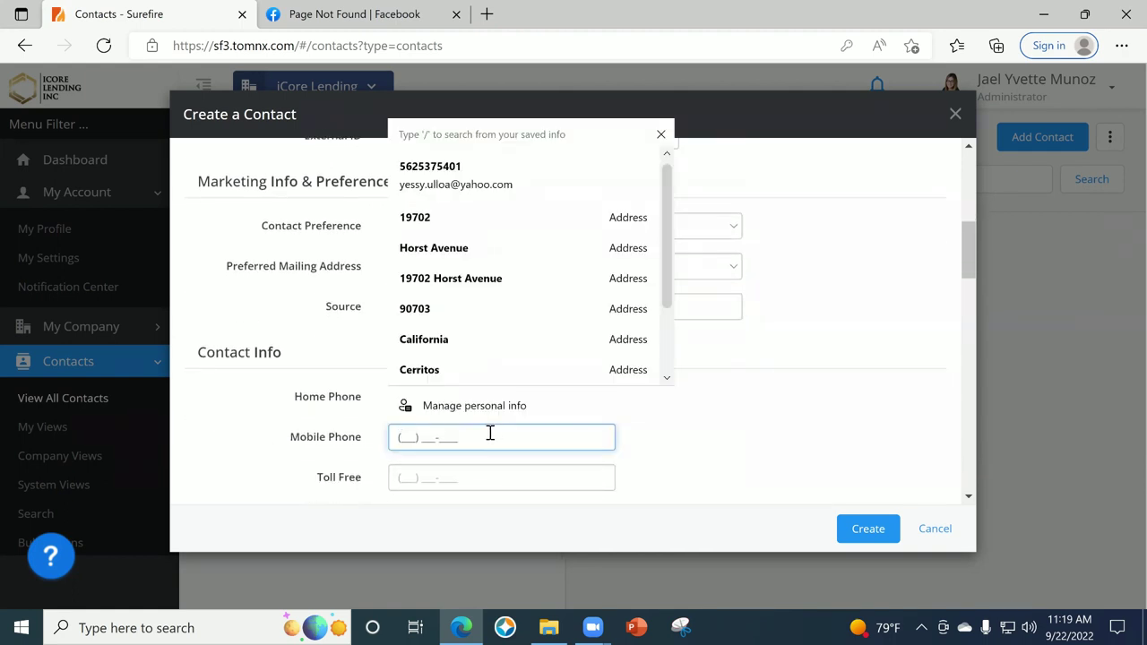
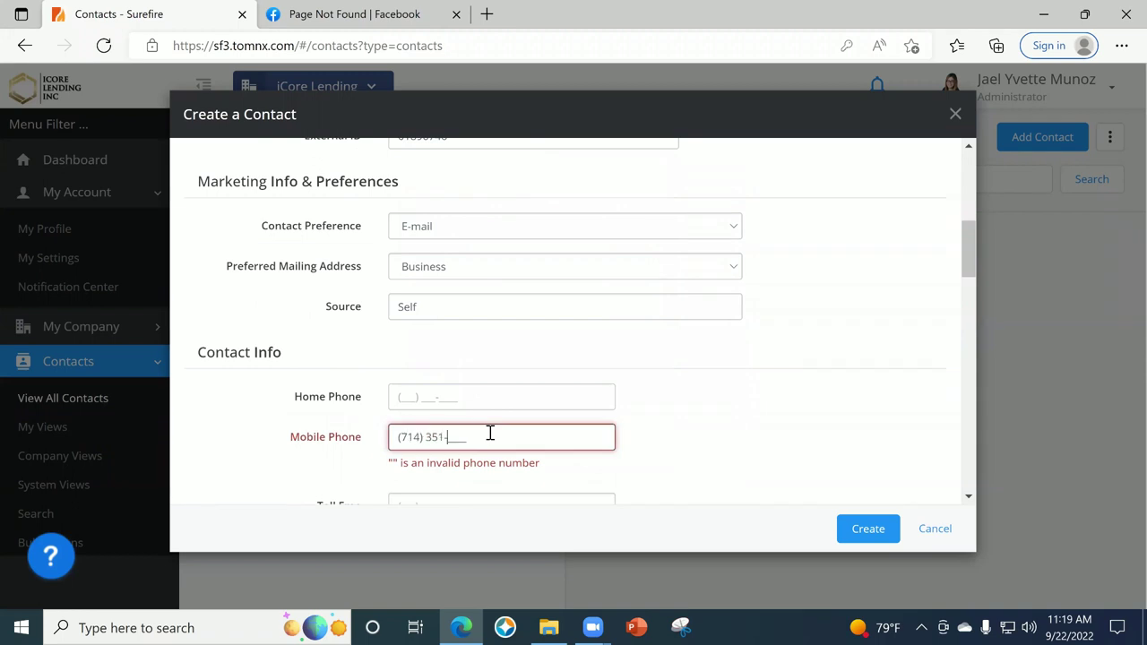
pyautogui.click(819, 378)
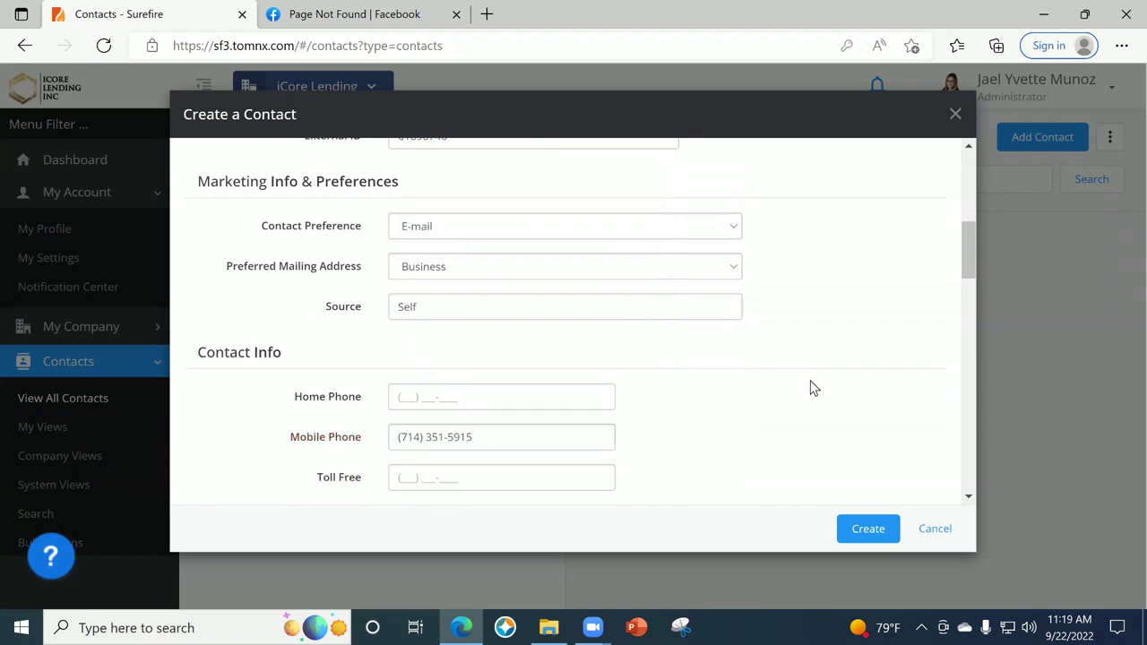
pyautogui.scroll(-1, 809, 383)
pyautogui.scroll(-2, 806, 382)
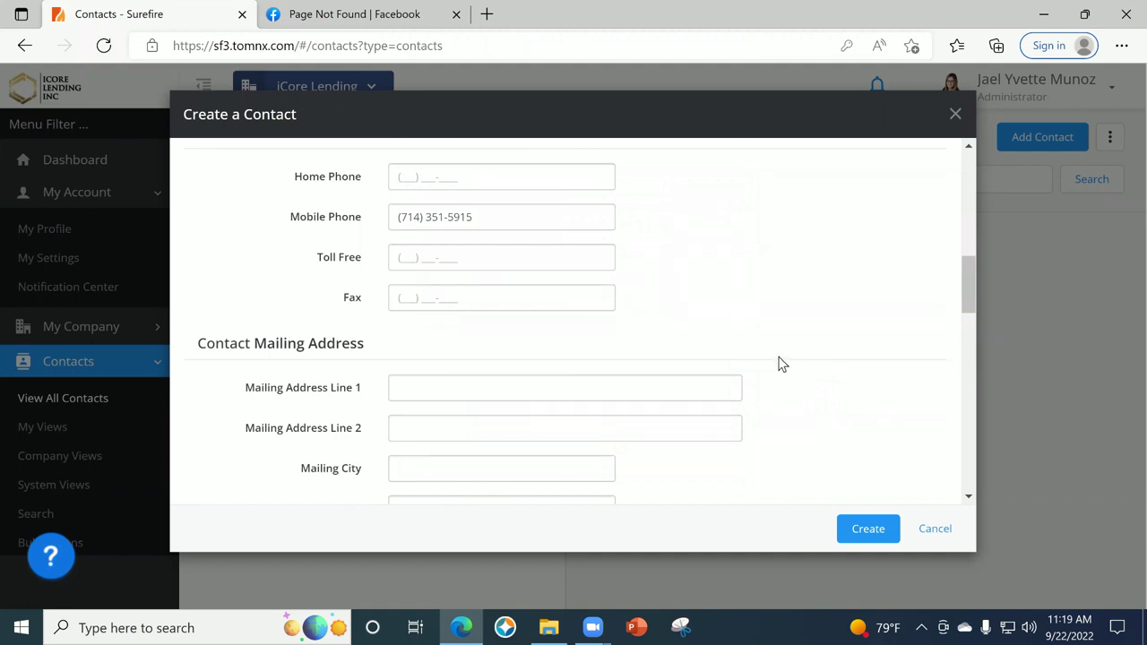
pyautogui.scroll(-1, 737, 367)
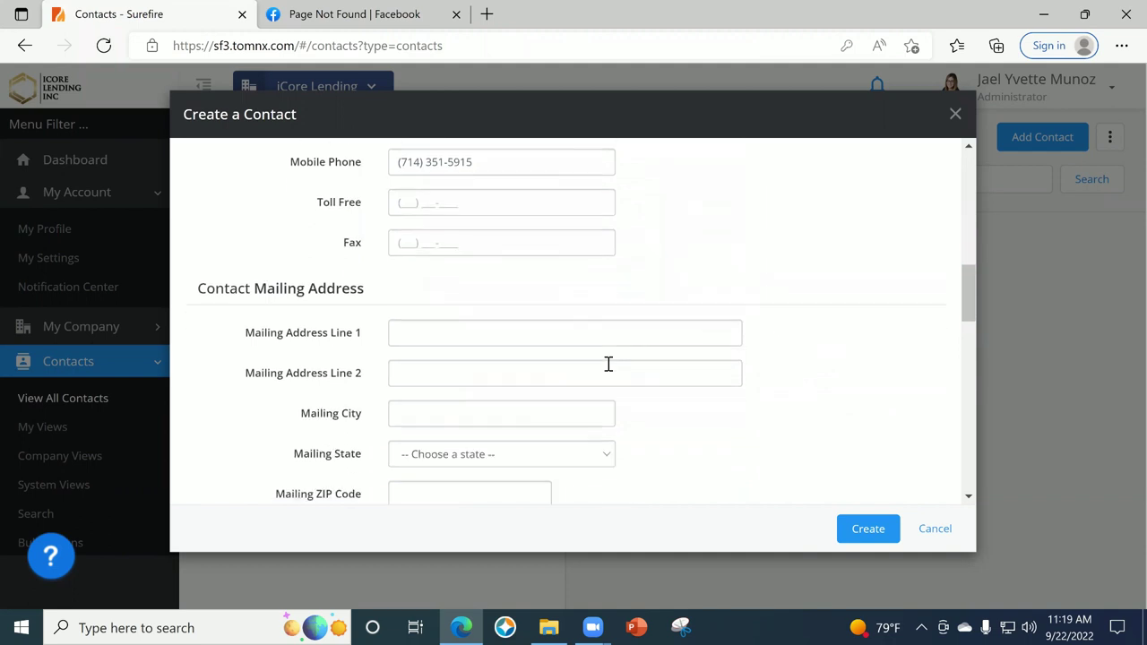
pyautogui.click(602, 340)
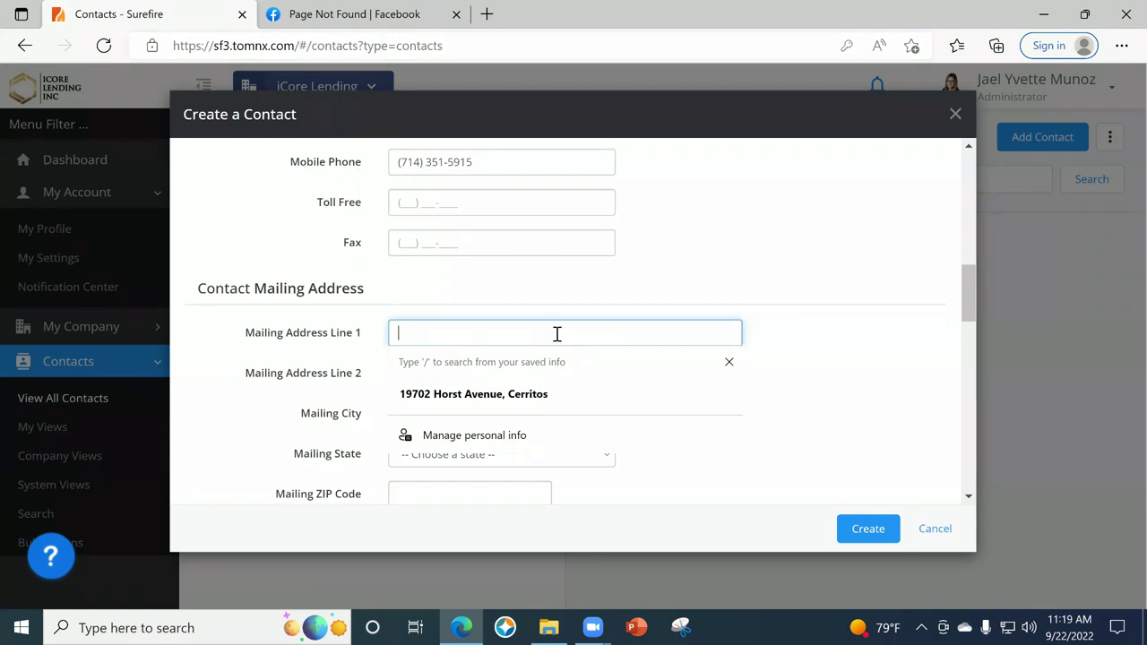
pyautogui.scroll(-4, 820, 322)
pyautogui.scroll(-1, 821, 348)
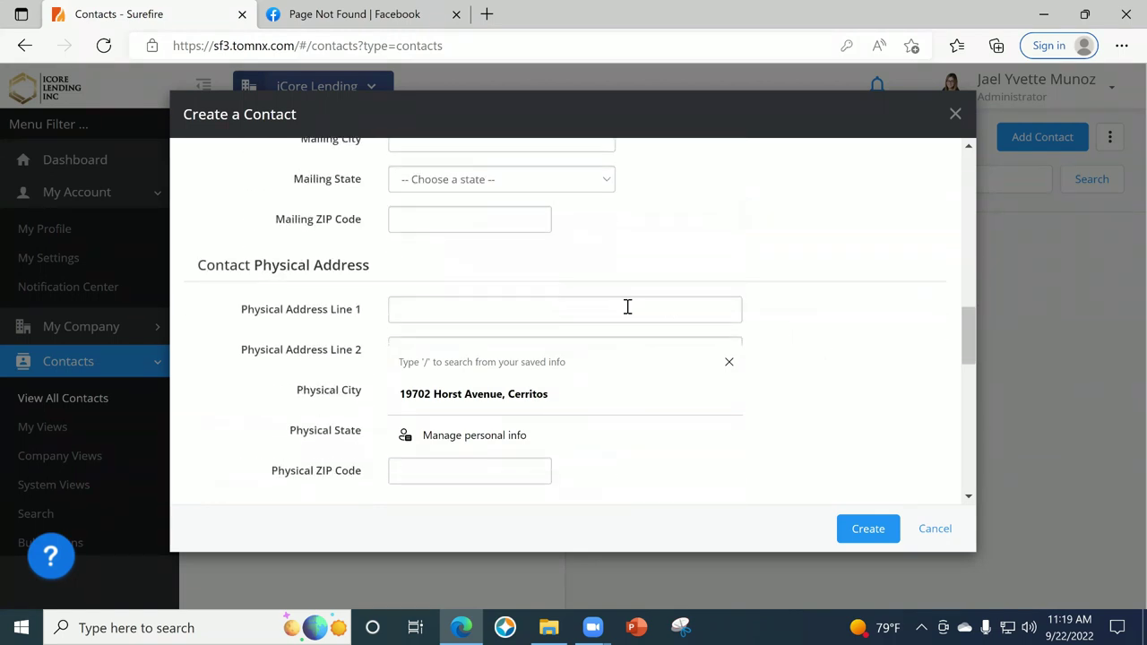
pyautogui.scroll(-4, 810, 376)
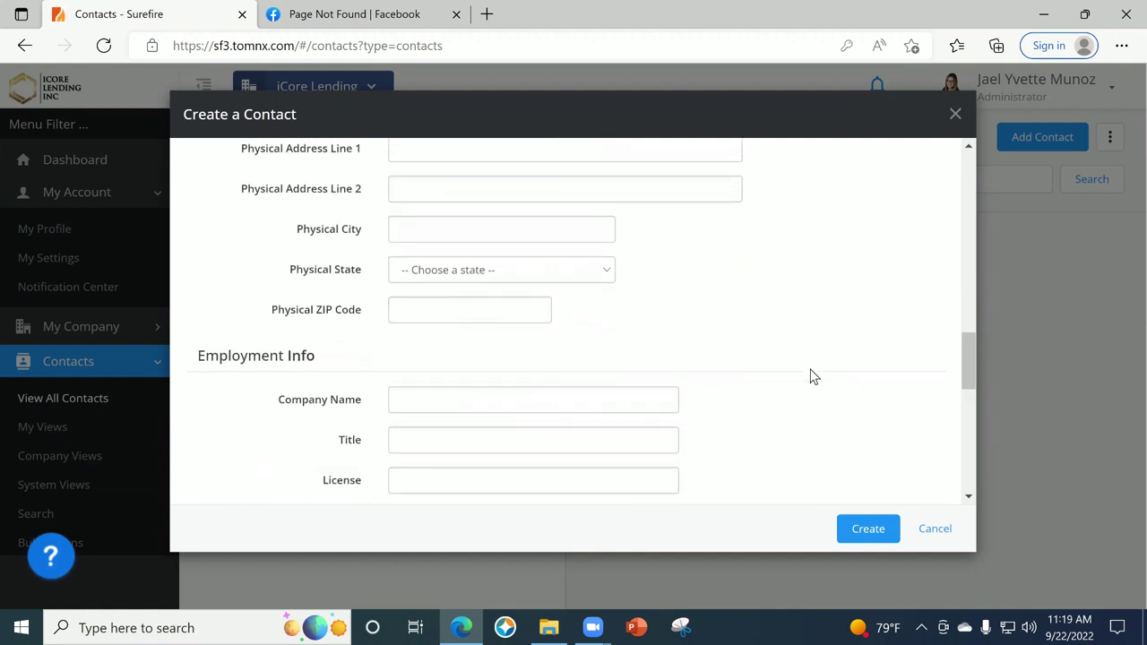
pyautogui.scroll(-3, 811, 375)
# - Enter company Excellence Real Estate, job title Realtor, and the license number
pyautogui.click(579, 180)
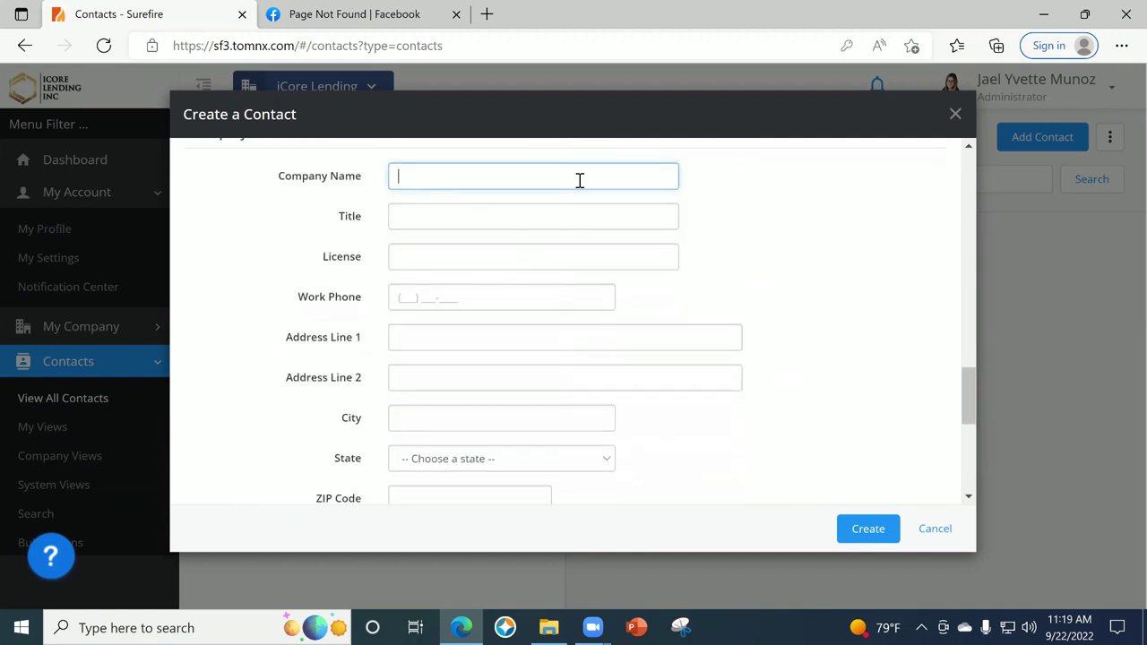
pyautogui.write('Excellence Real Es')
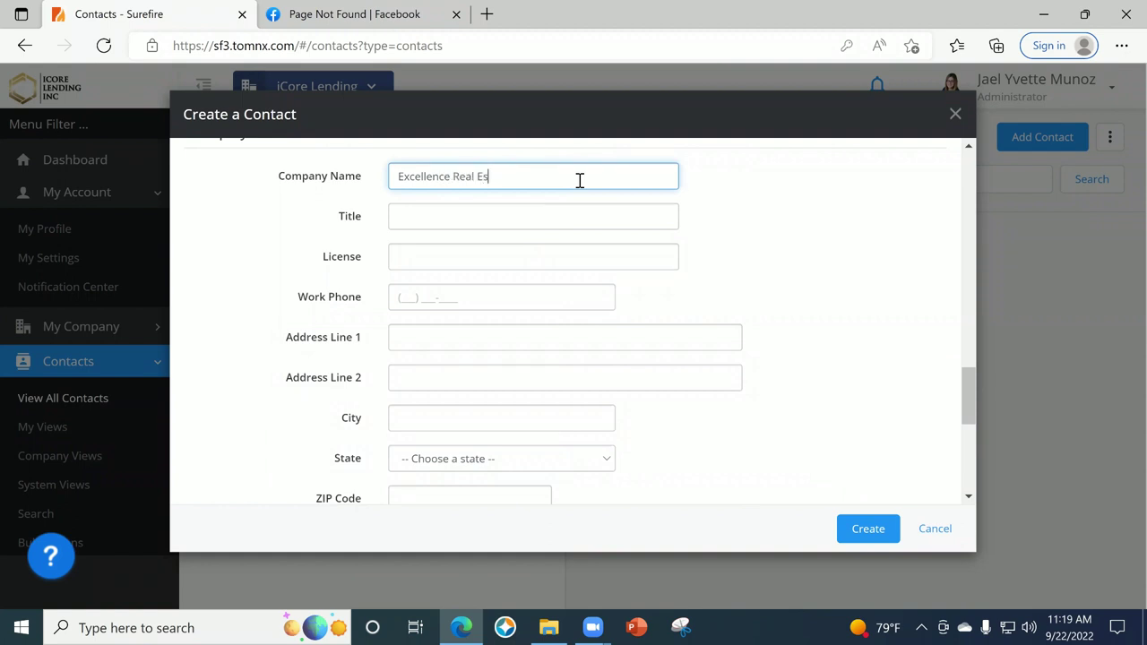
pyautogui.write('tate')
pyautogui.press('Tab')
pyautogui.write('Rewalt')
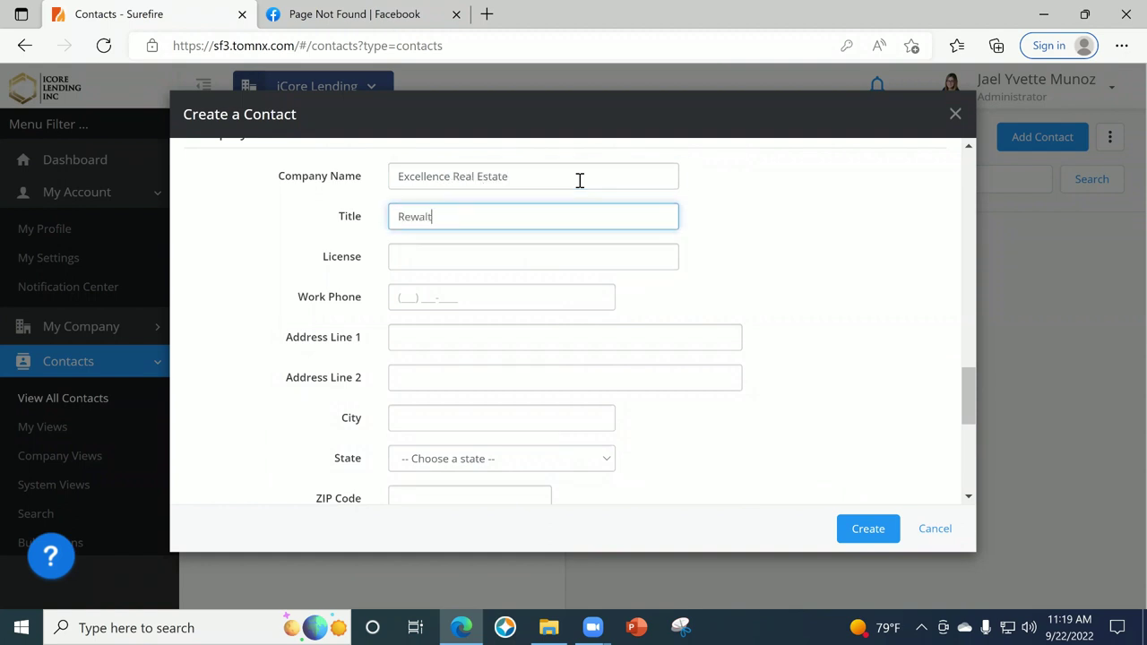
pyautogui.write('or')
pyautogui.press('Left')
pyautogui.press('Left')
pyautogui.press('Left')
pyautogui.press('Left')
pyautogui.press('Left')
pyautogui.press('BackSpace')
pyautogui.press('Tab')
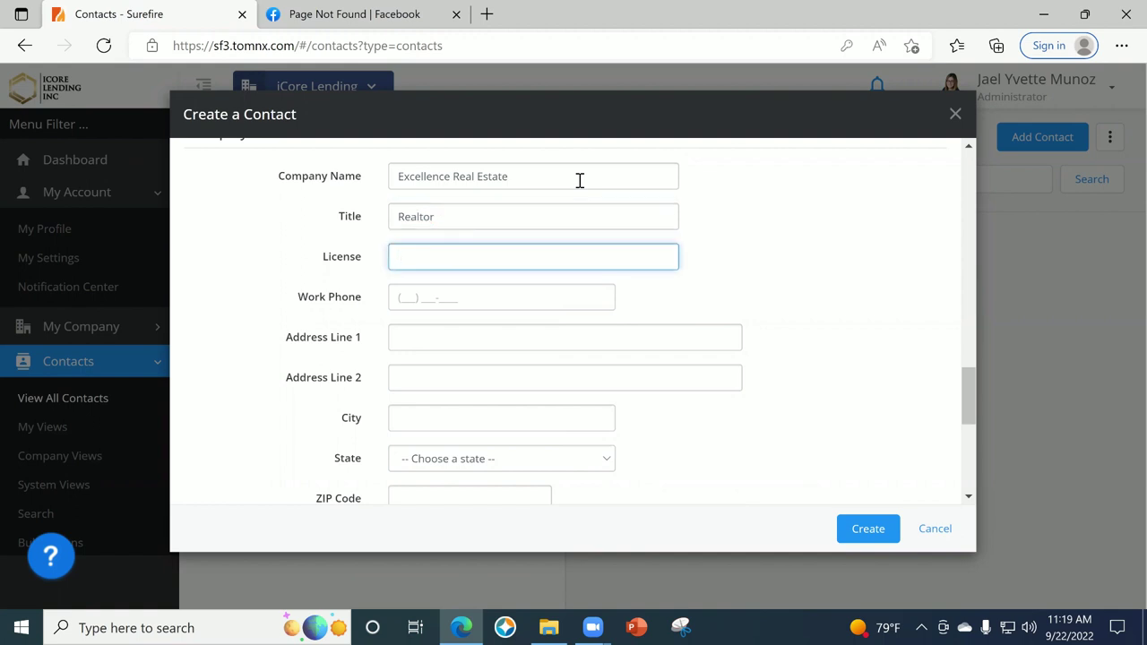
pyautogui.write('01896746')
# - Enter the work phone and business street, city, state California and ZIP code
pyautogui.click(530, 298)
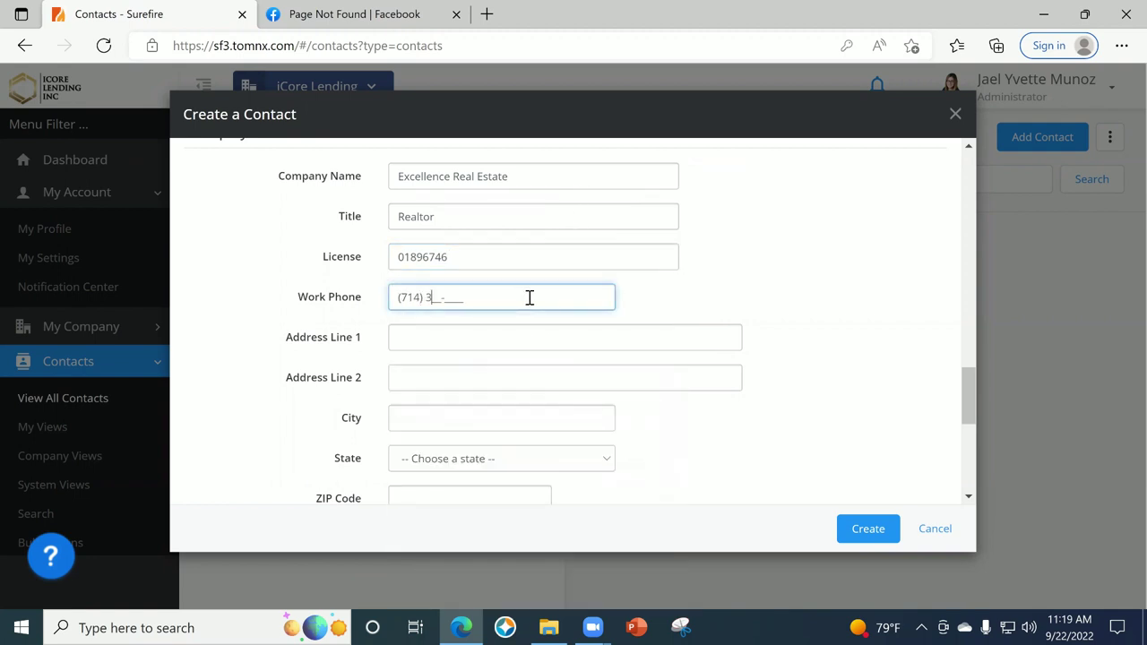
pyautogui.press('Tab')
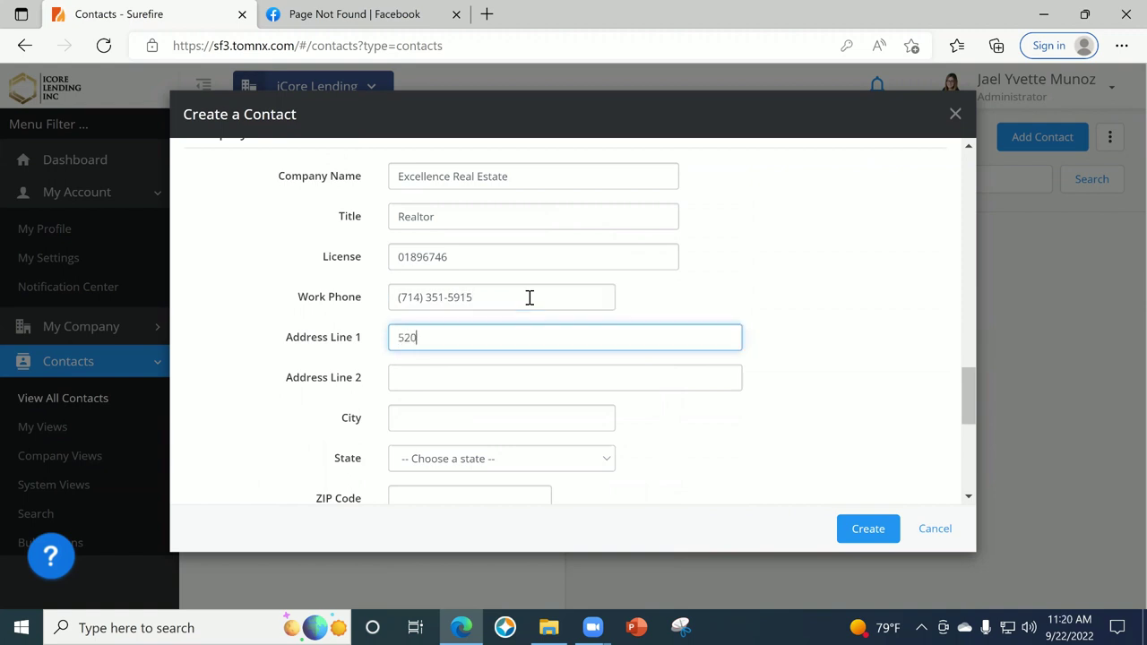
pyautogui.press('Tab')
pyautogui.press('Tab')
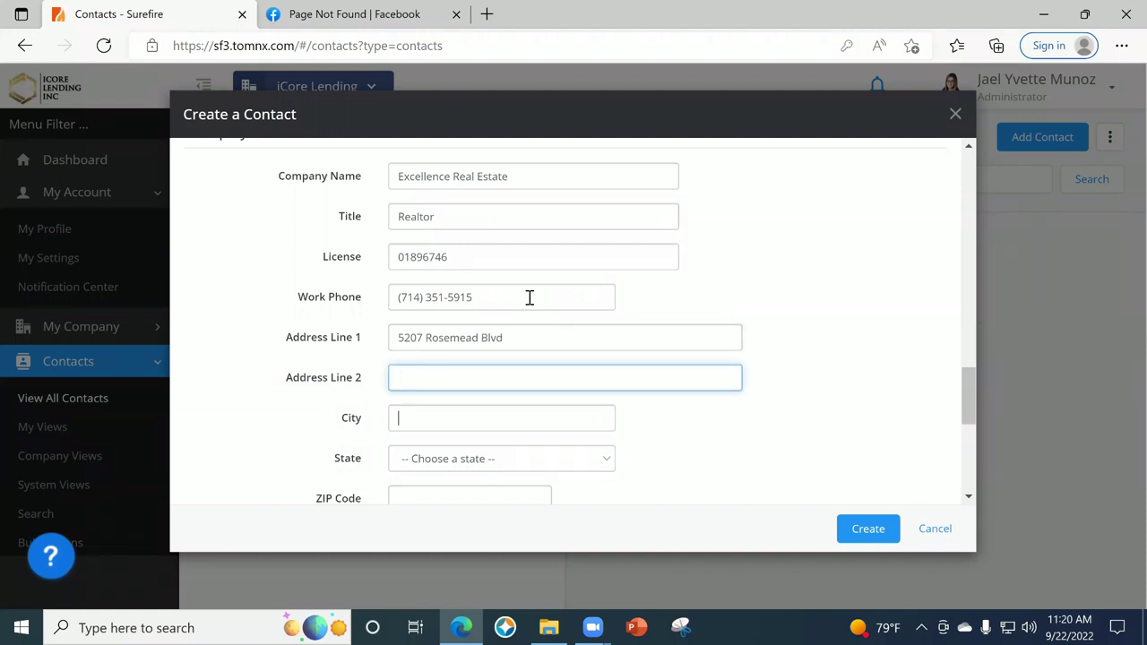
pyautogui.write('Pico R')
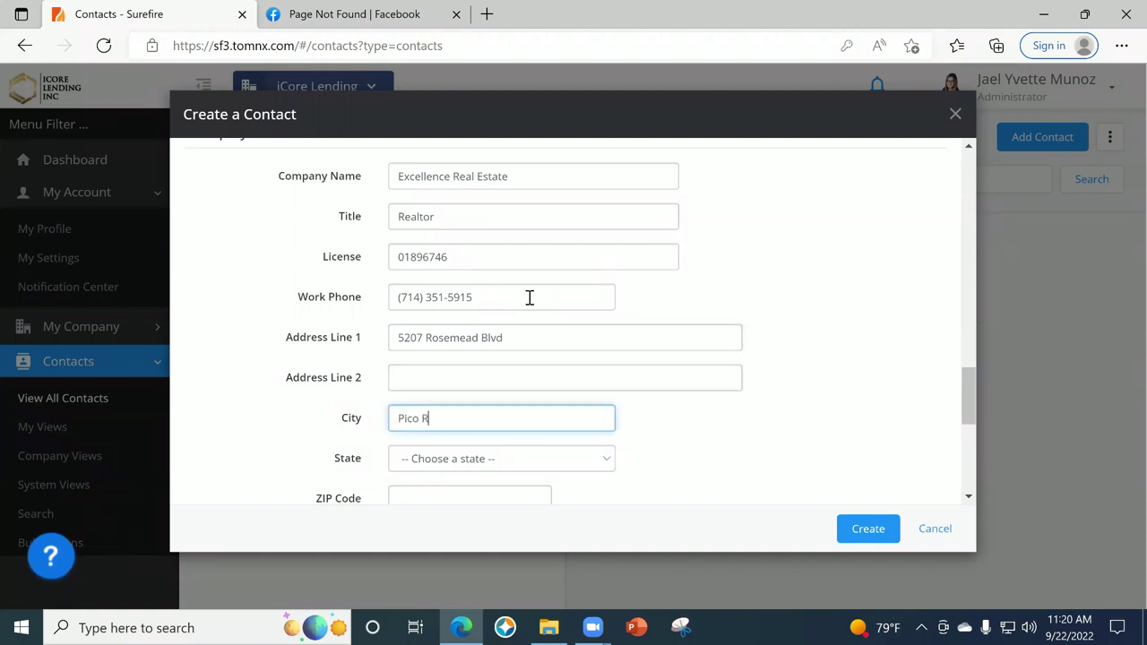
pyautogui.write('ivera')
pyautogui.press('Tab')
pyautogui.press('c')
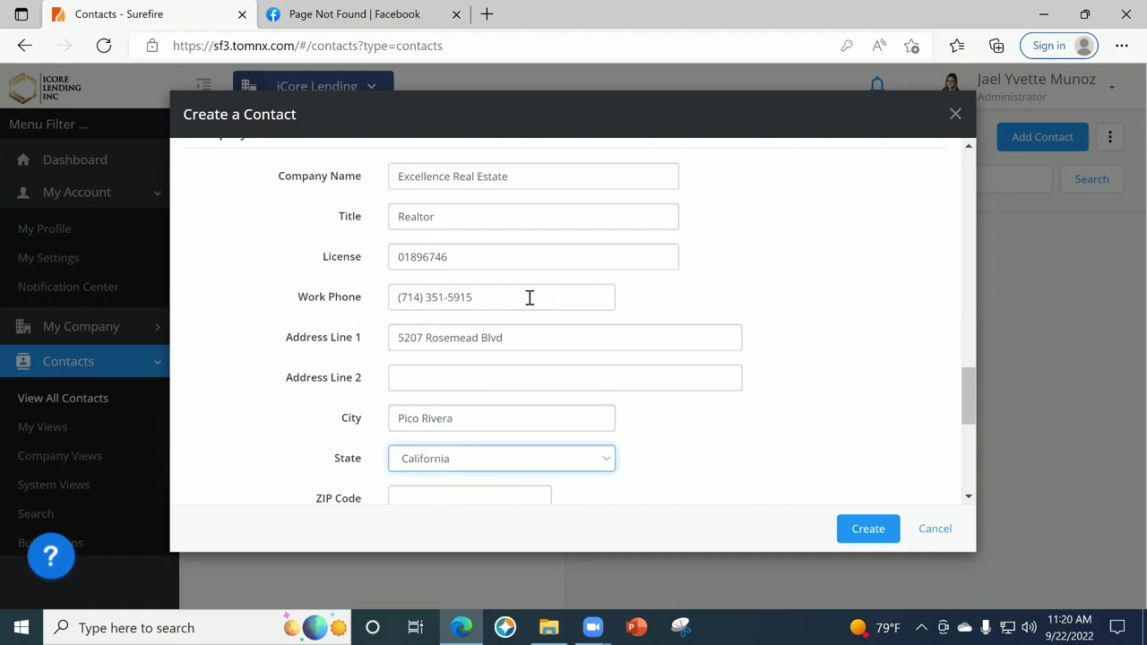
pyautogui.press('Tab')
pyautogui.write('90660')
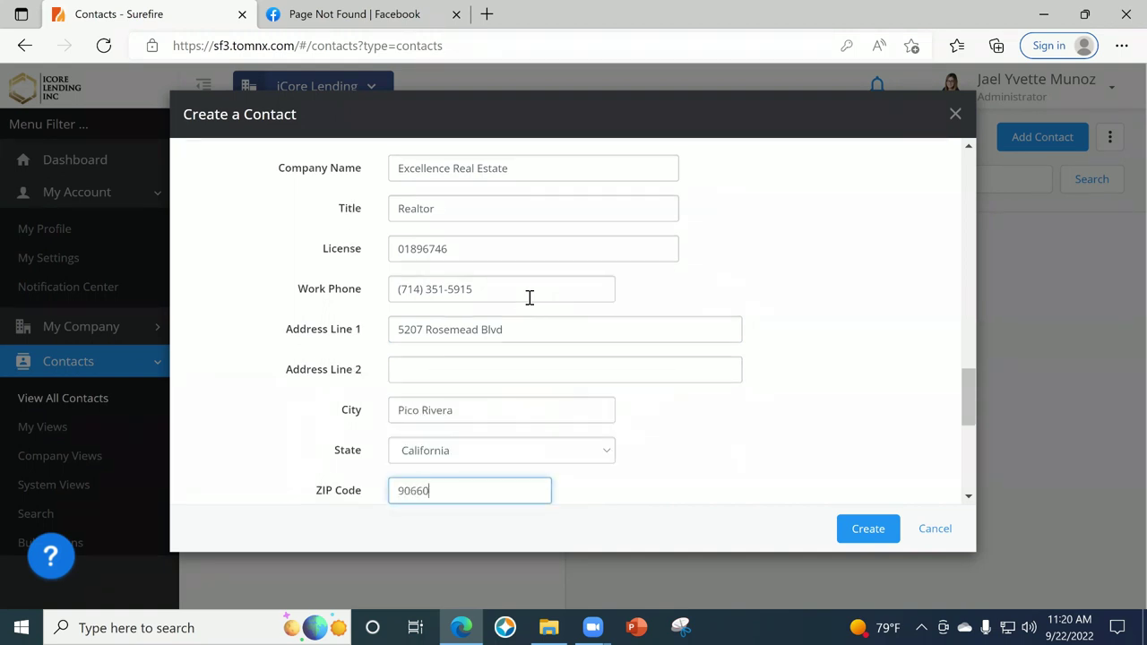
pyautogui.press('Tab')
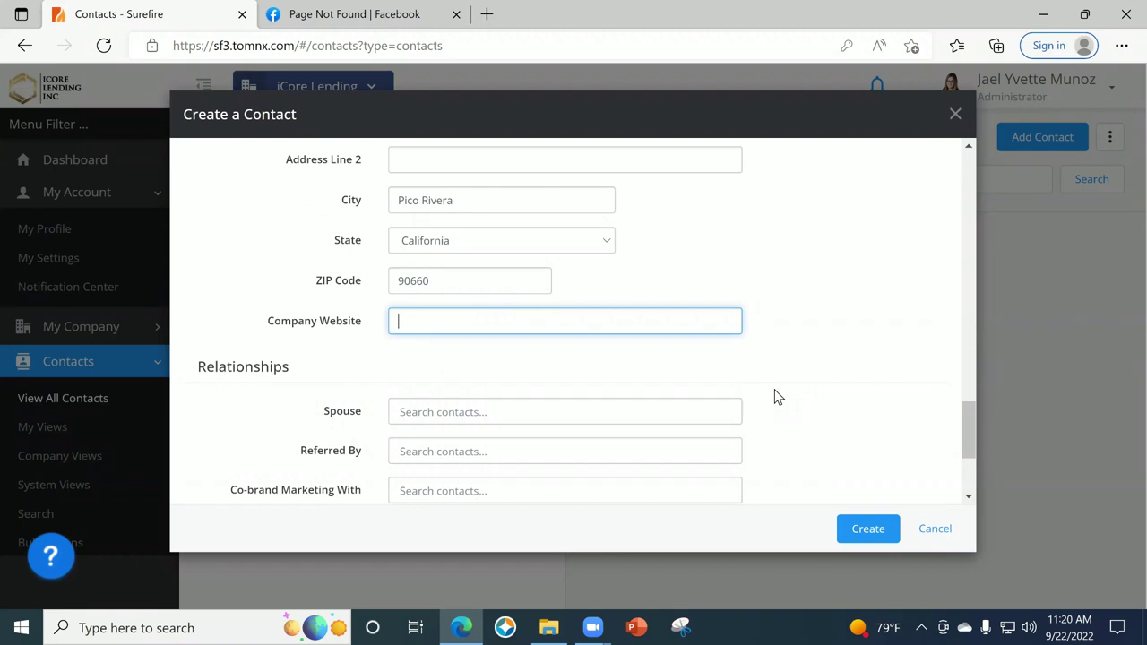
# - Copy the contact's personal website address into the Company Website field
pyautogui.scroll(8, 766, 385)
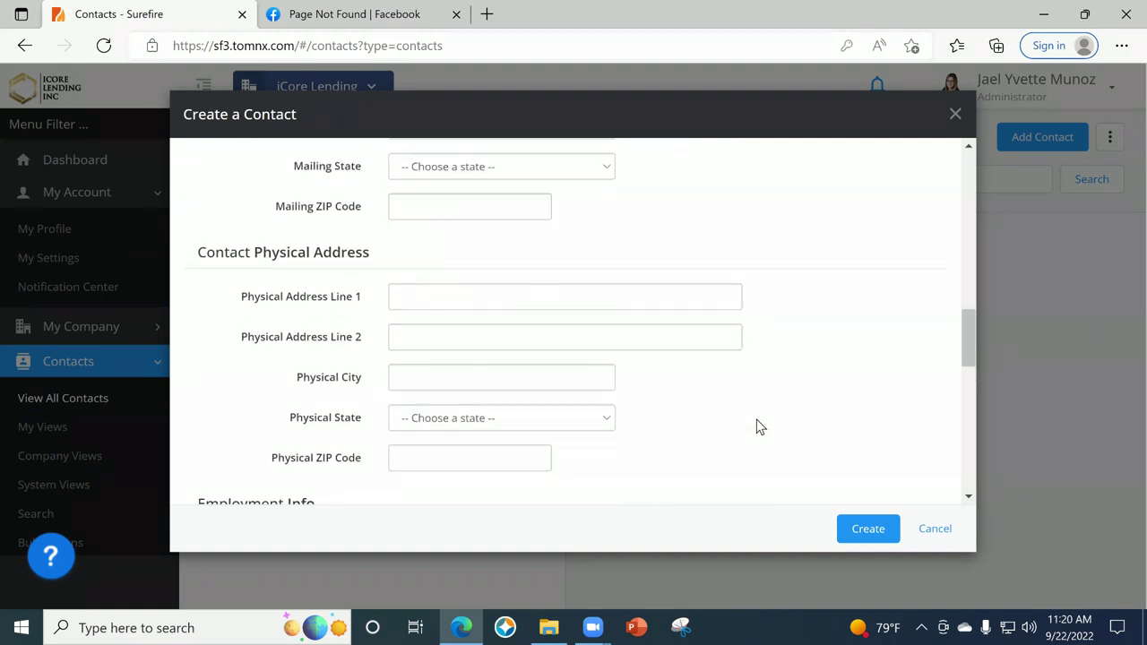
pyautogui.scroll(5, 756, 420)
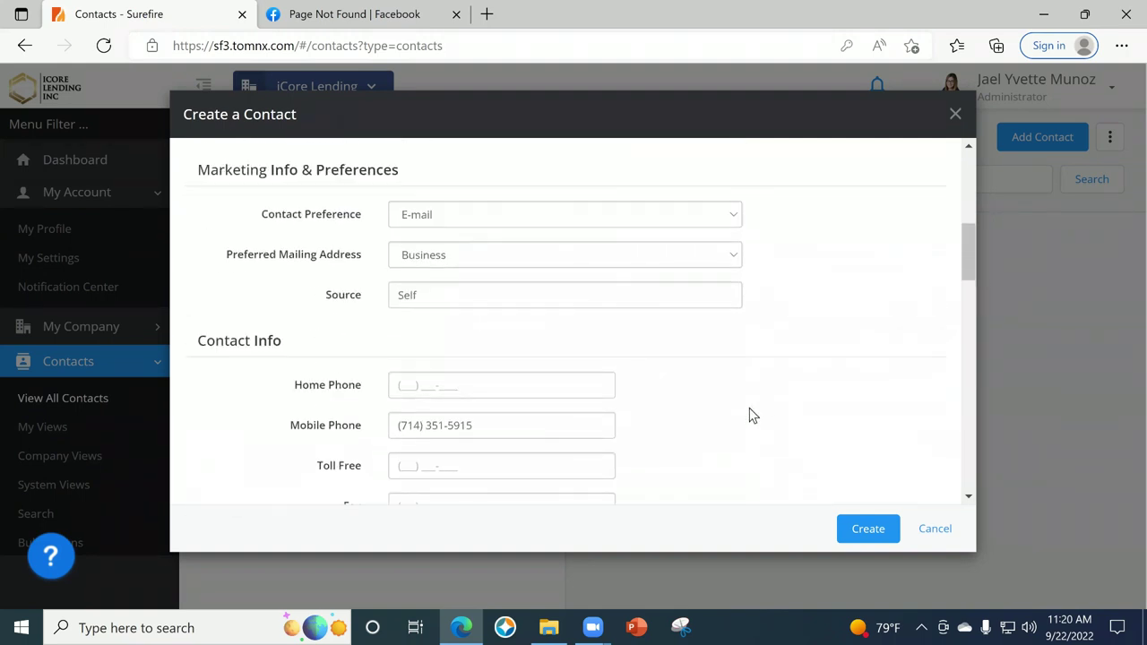
pyautogui.scroll(3, 761, 385)
pyautogui.moveTo(570, 332); pyautogui.dragTo(365, 347)
pyautogui.hotkey('ctrl', 'c')
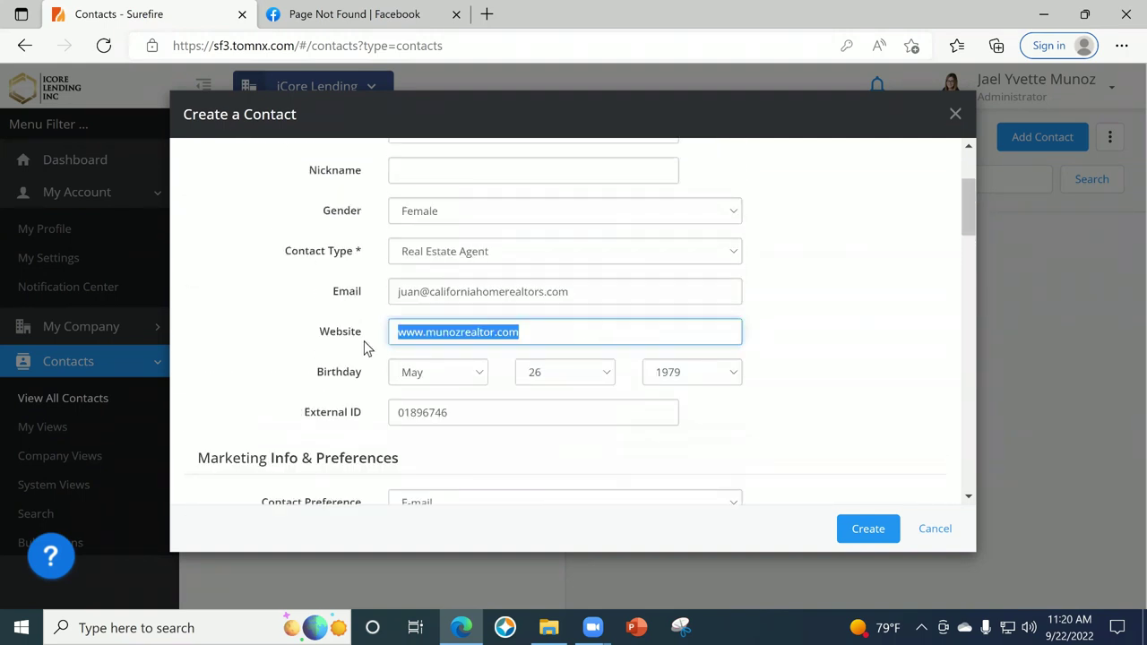
pyautogui.click(810, 367)
pyautogui.scroll(-5, 809, 366)
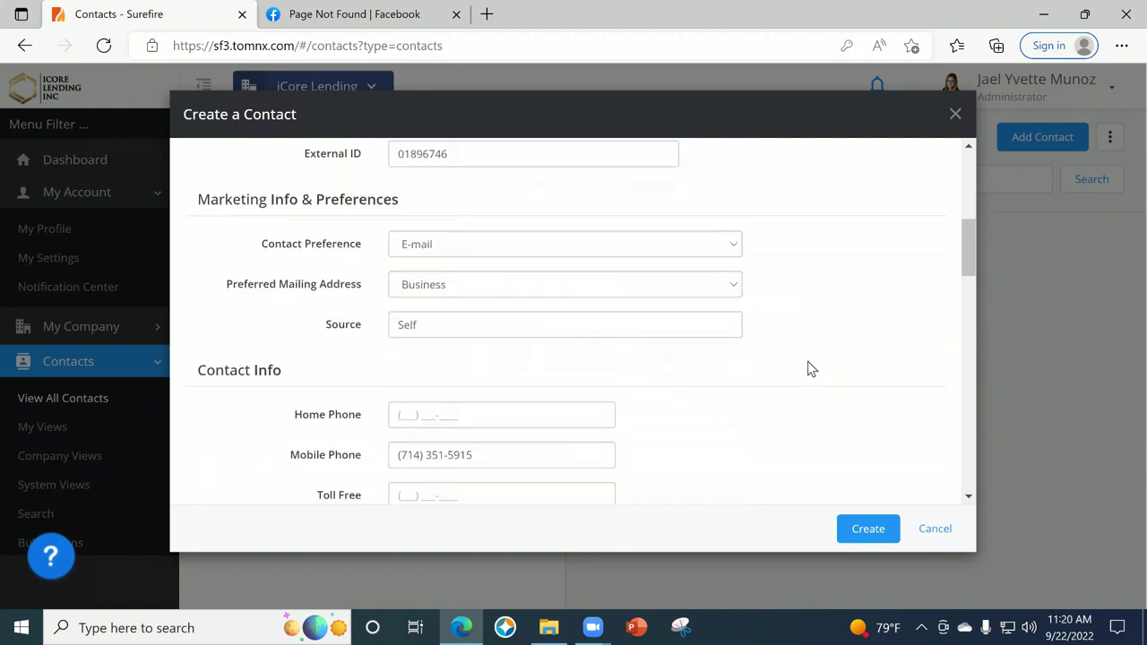
pyautogui.scroll(-7, 809, 366)
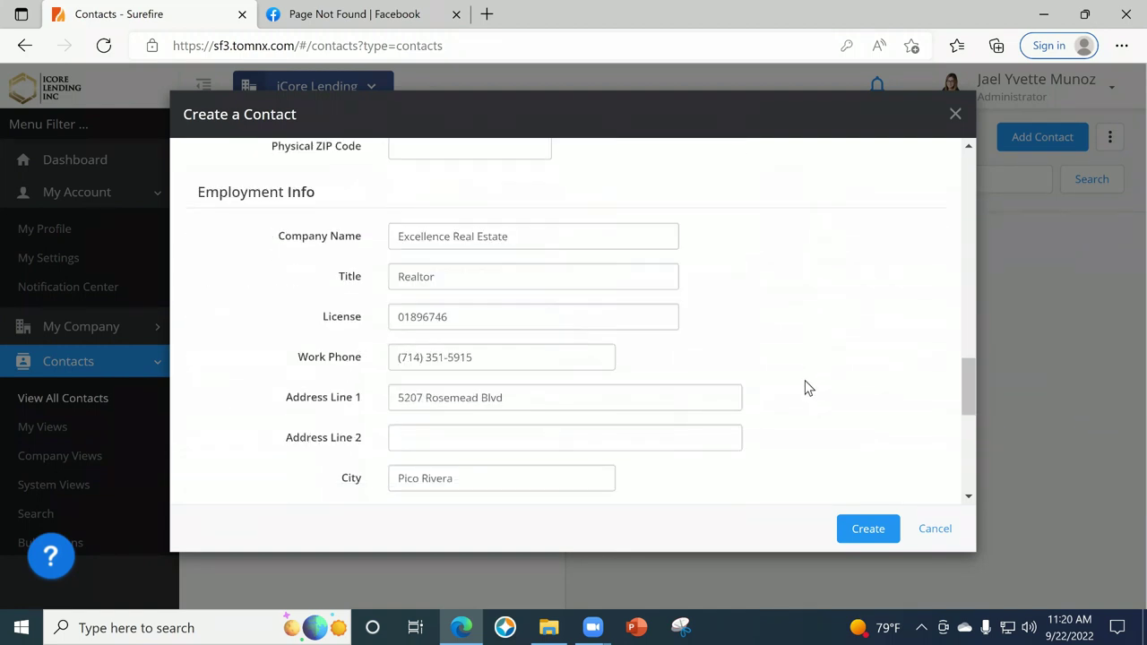
pyautogui.scroll(-1, 609, 448)
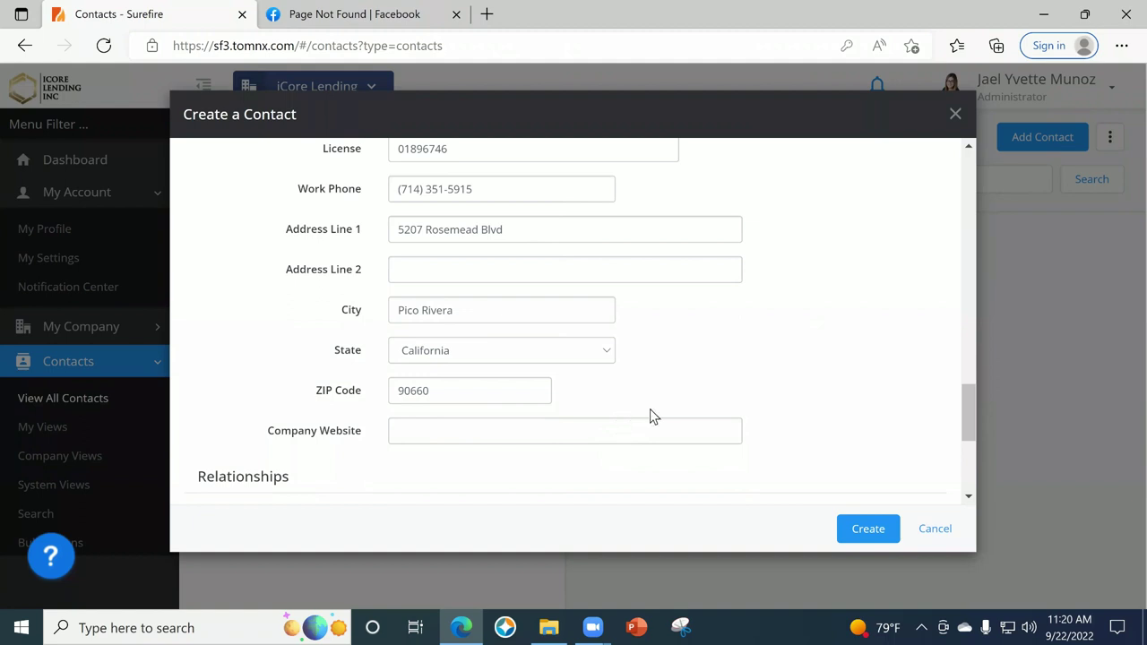
pyautogui.click(646, 433)
pyautogui.hotkey('ctrl', 'v')
pyautogui.scroll(-2, 833, 390)
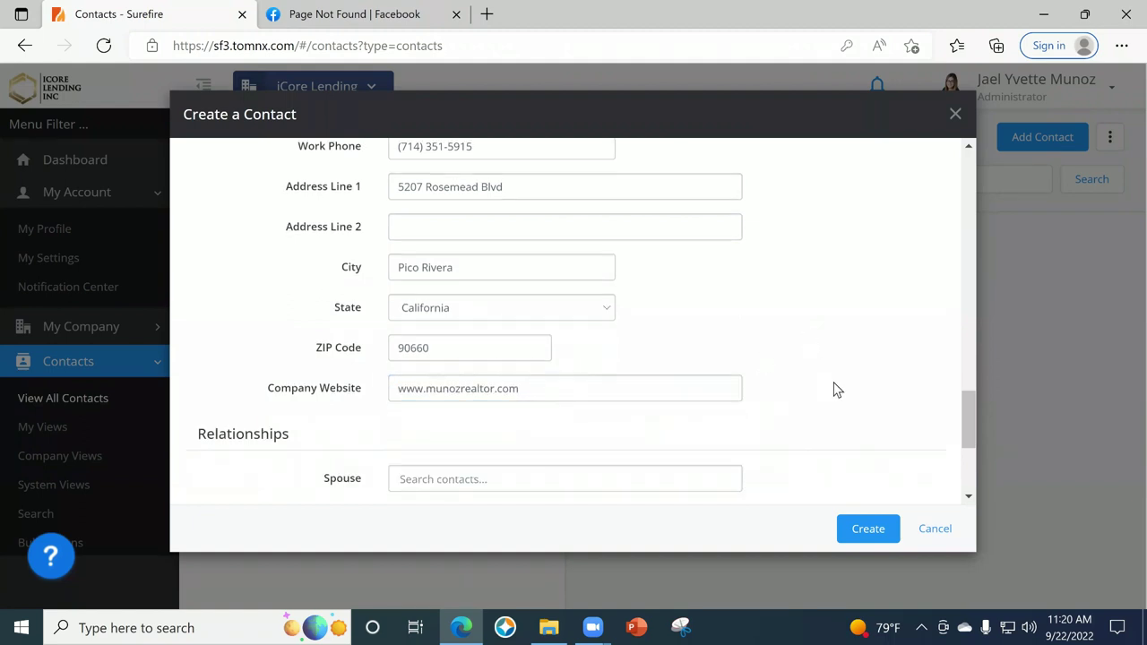
pyautogui.scroll(-1, 833, 390)
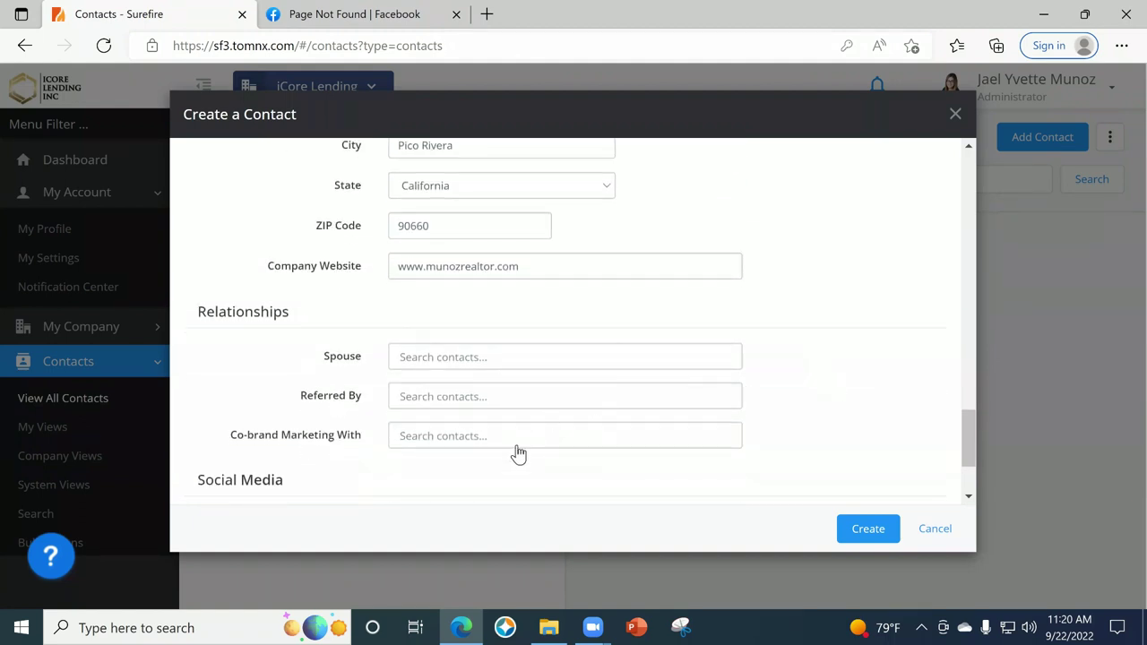
pyautogui.click(472, 356)
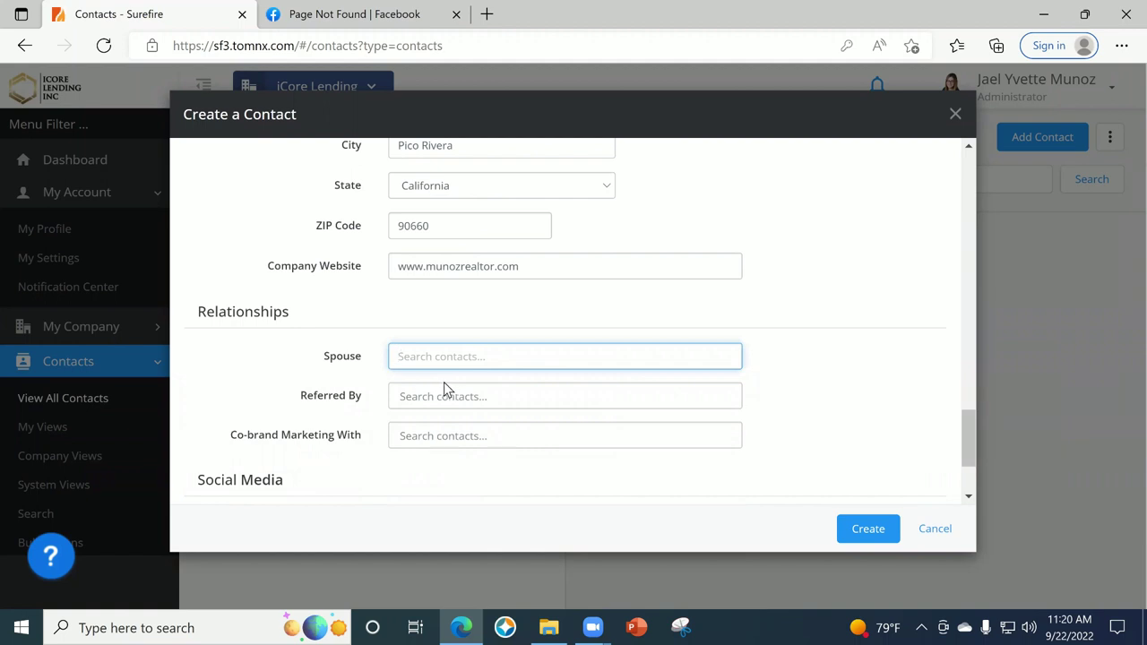
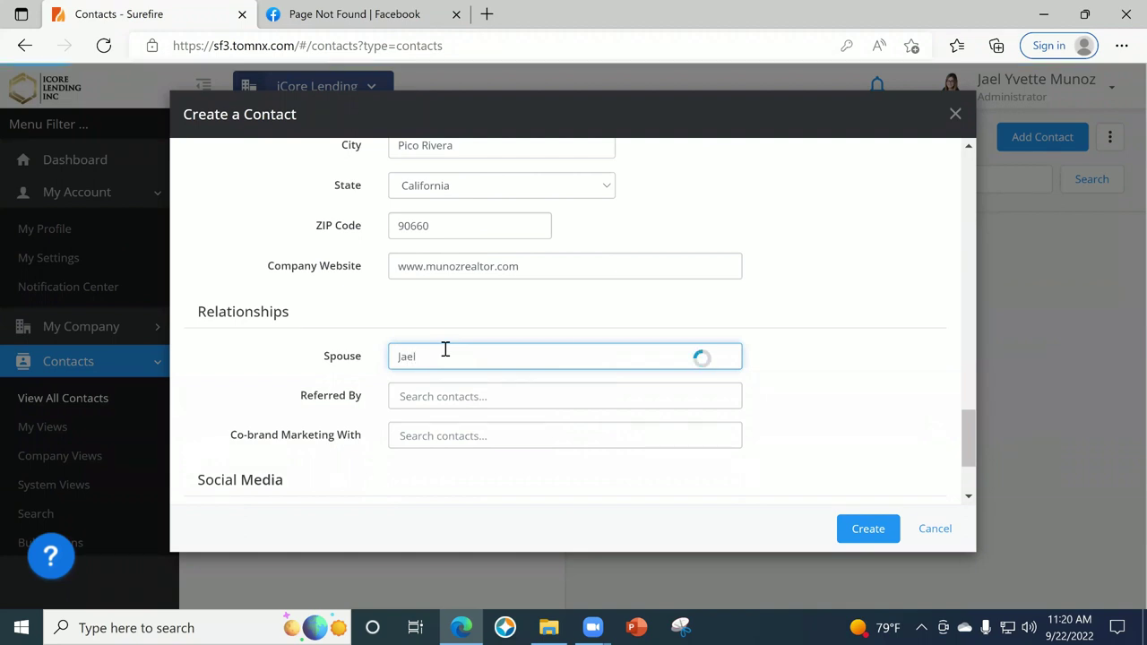
pyautogui.moveTo(478, 356); pyautogui.dragTo(397, 357)
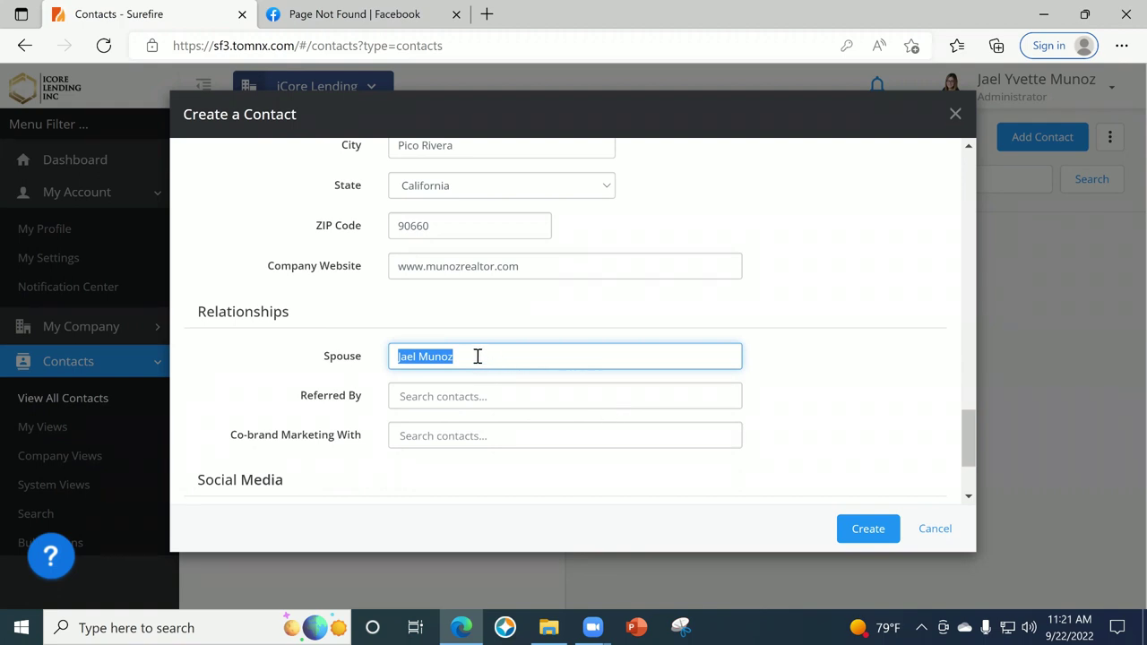
pyautogui.press('BackSpace')
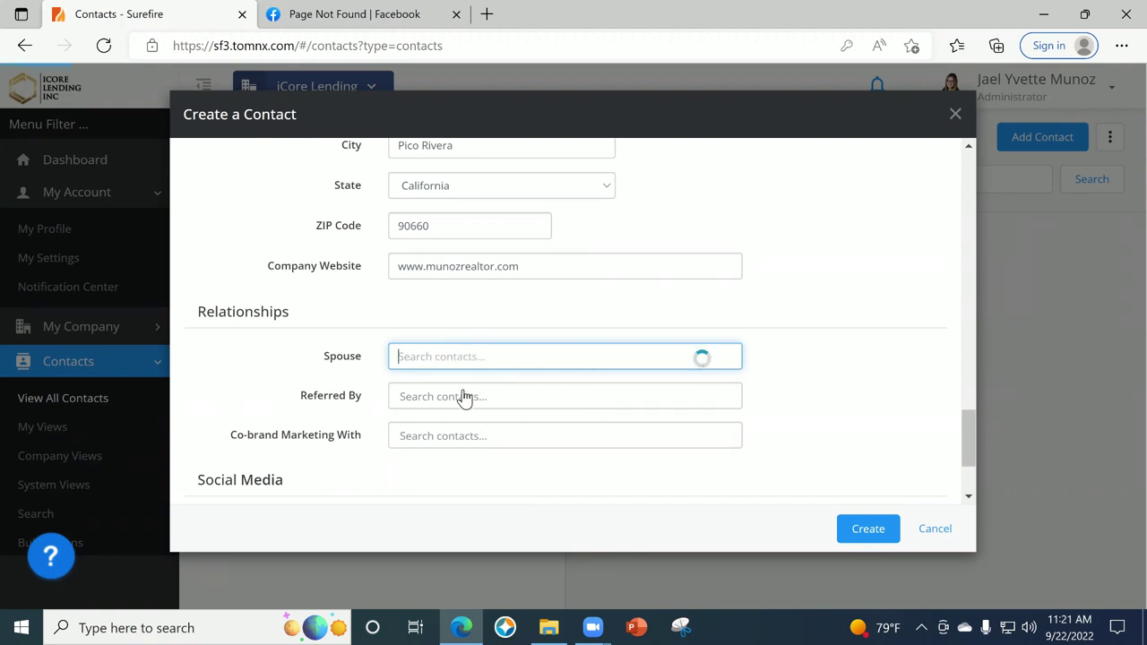
pyautogui.click(463, 400)
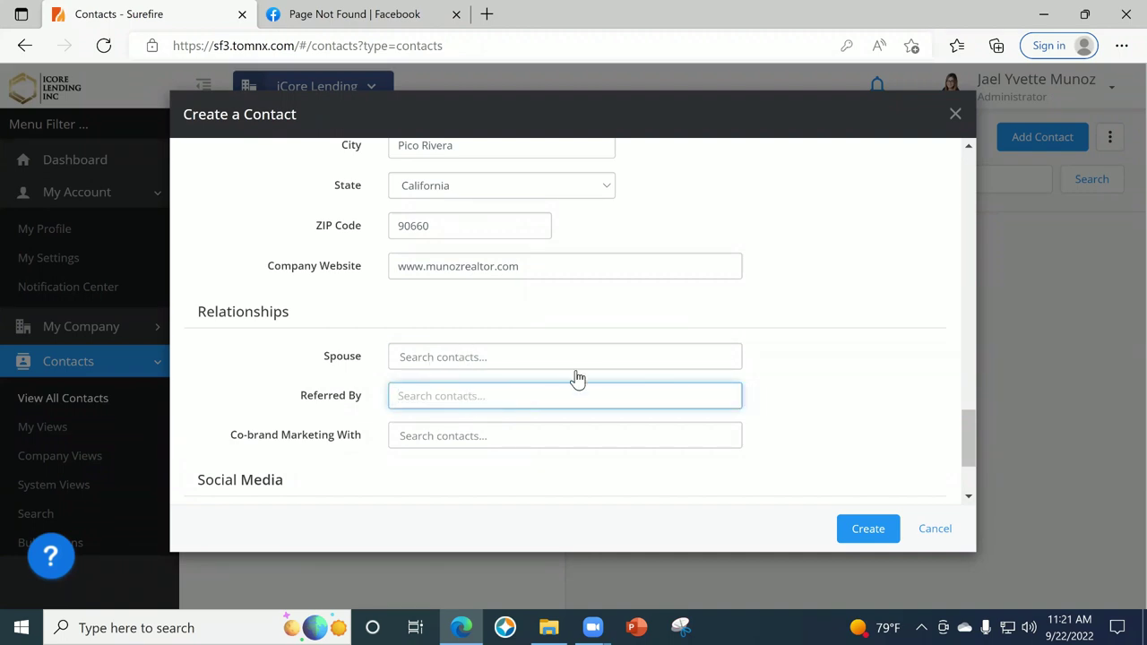
pyautogui.write('l')
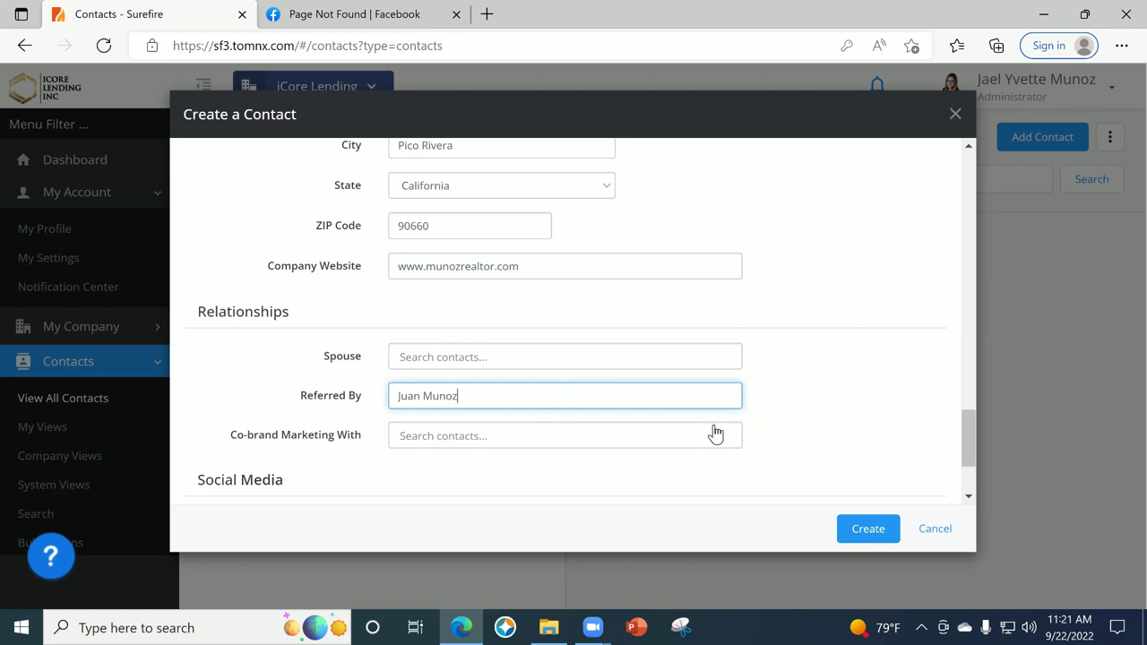
pyautogui.click(555, 433)
pyautogui.click(557, 433)
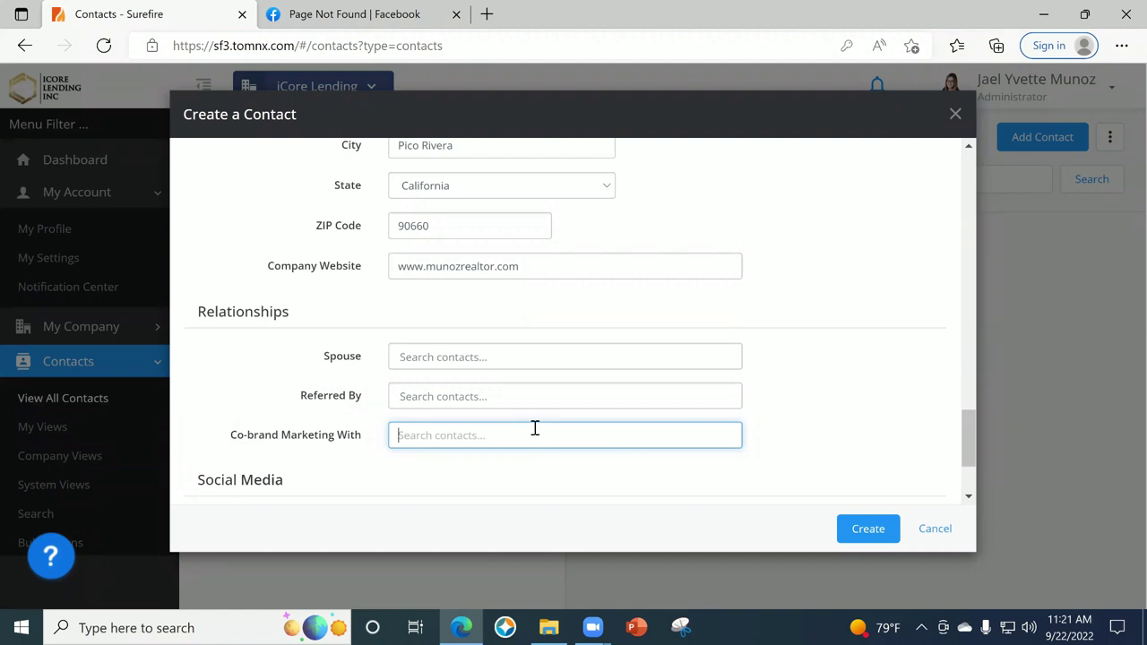
pyautogui.write('Jua')
pyautogui.press('BackSpace')
# - Create the new Real Estate Agent contact from the bottom of the form
pyautogui.scroll(-3, 779, 376)
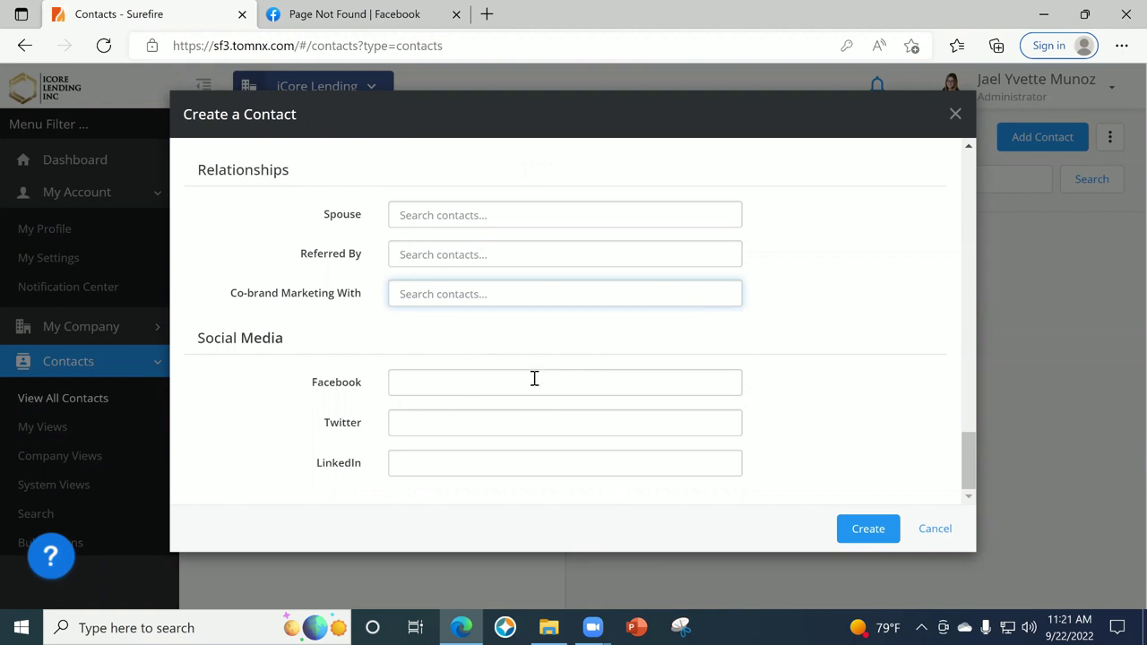
pyautogui.click(846, 532)
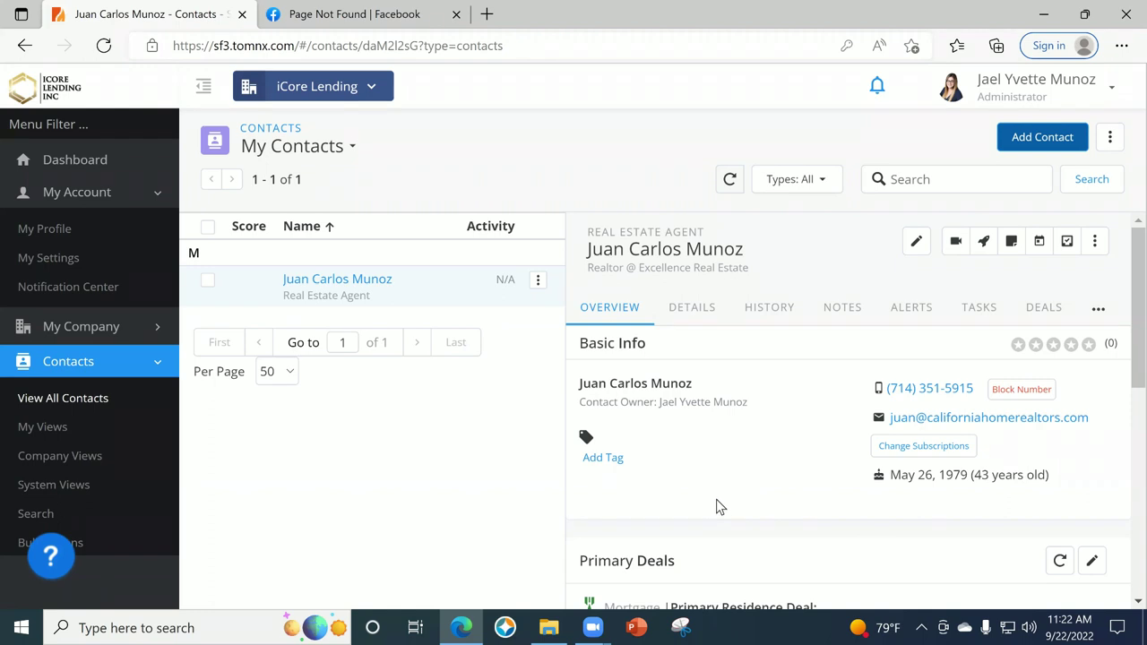
# - Review the agent's Details, History, Notes and Alerts tabs, then open the Edit Contact form
pyautogui.scroll(-3, 744, 405)
pyautogui.scroll(2, 810, 376)
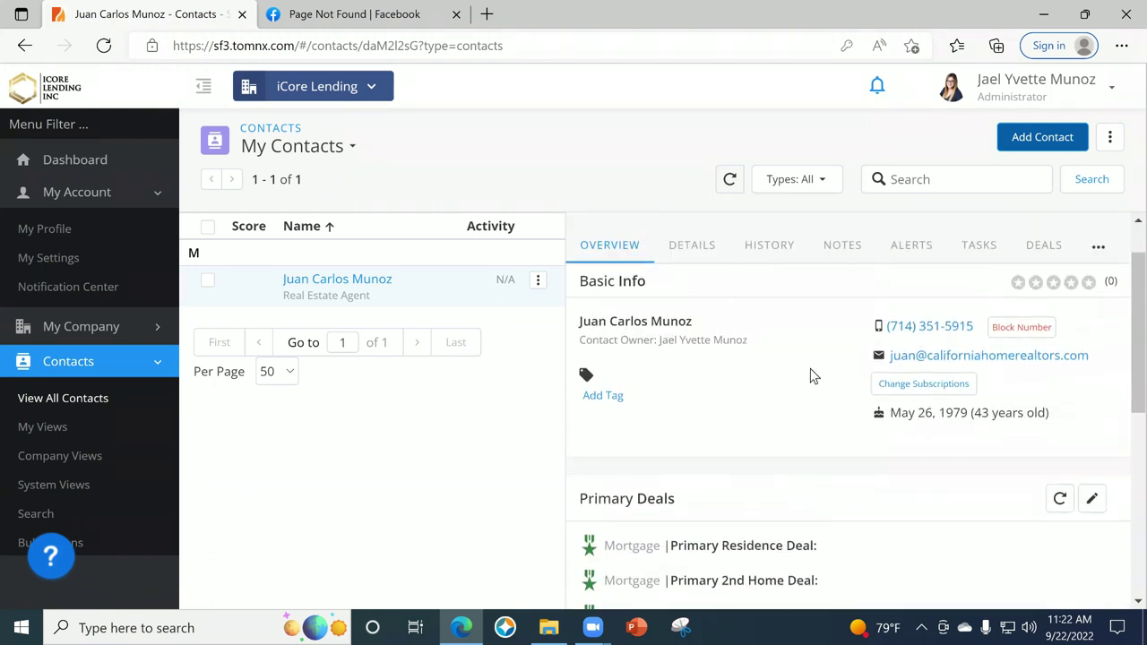
pyautogui.scroll(1, 806, 371)
pyautogui.click(695, 318)
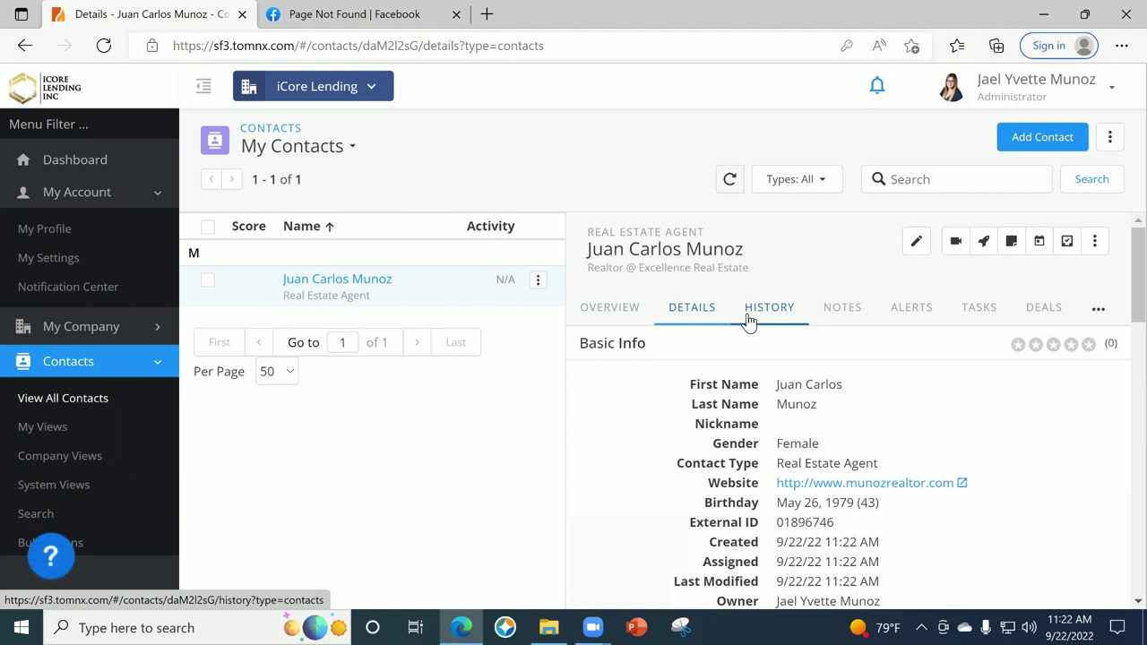
pyautogui.click(749, 320)
pyautogui.click(824, 314)
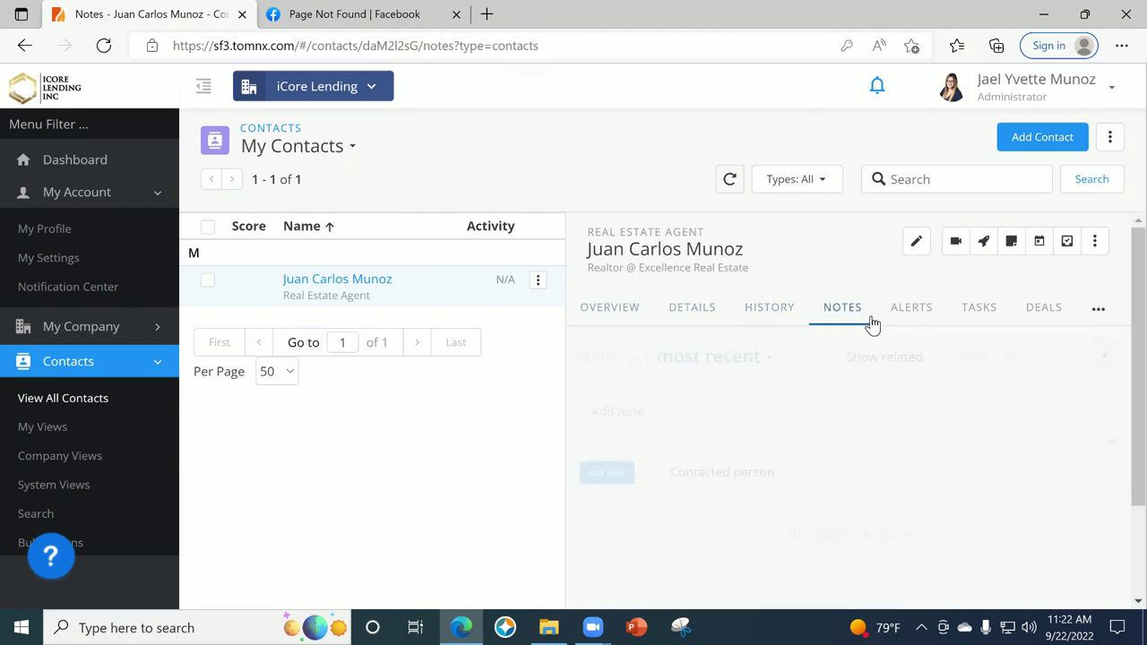
pyautogui.click(939, 319)
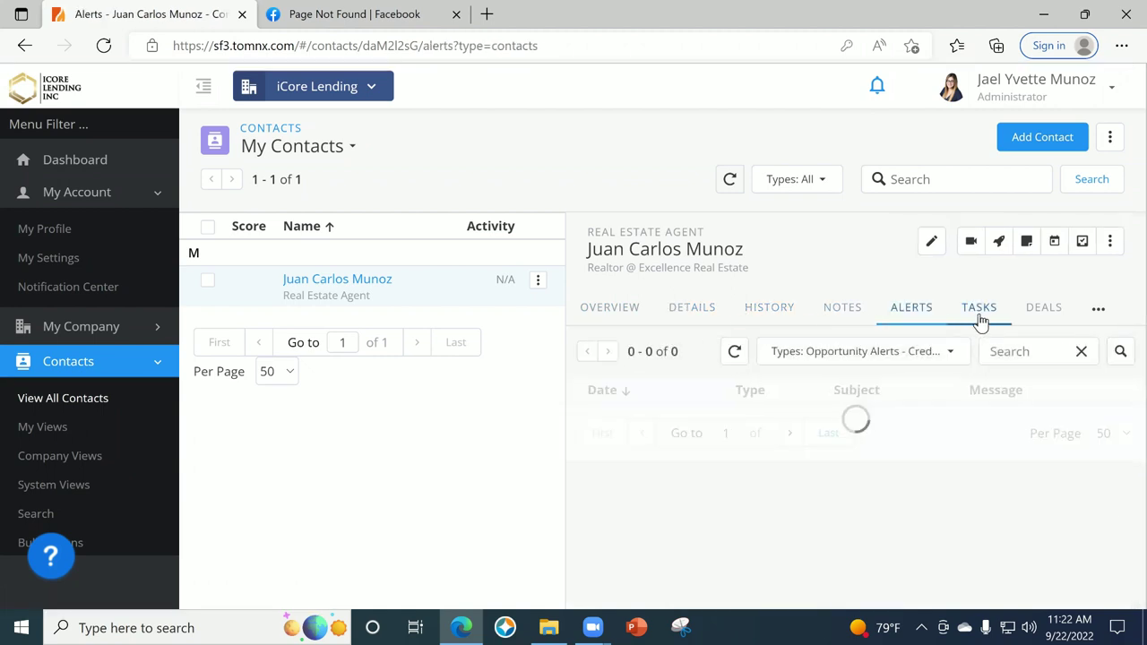
pyautogui.click(636, 318)
pyautogui.click(930, 243)
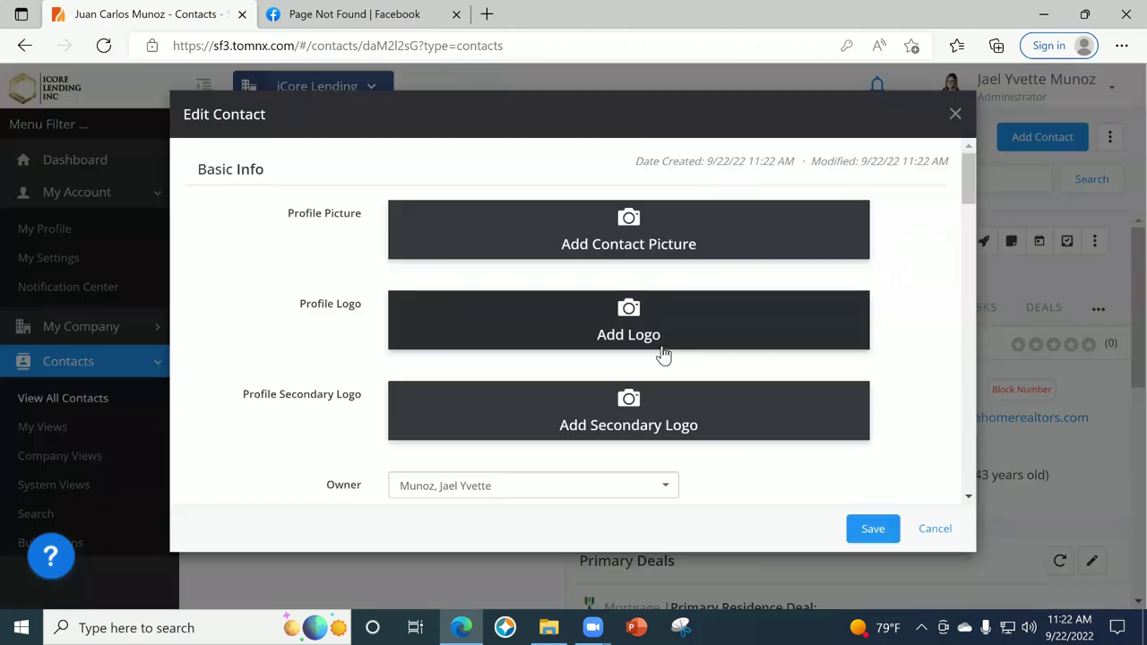
# - Pick the Realtor headshot from Desktop > Education > Surefire Set Up as the contact picture
pyautogui.click(589, 230)
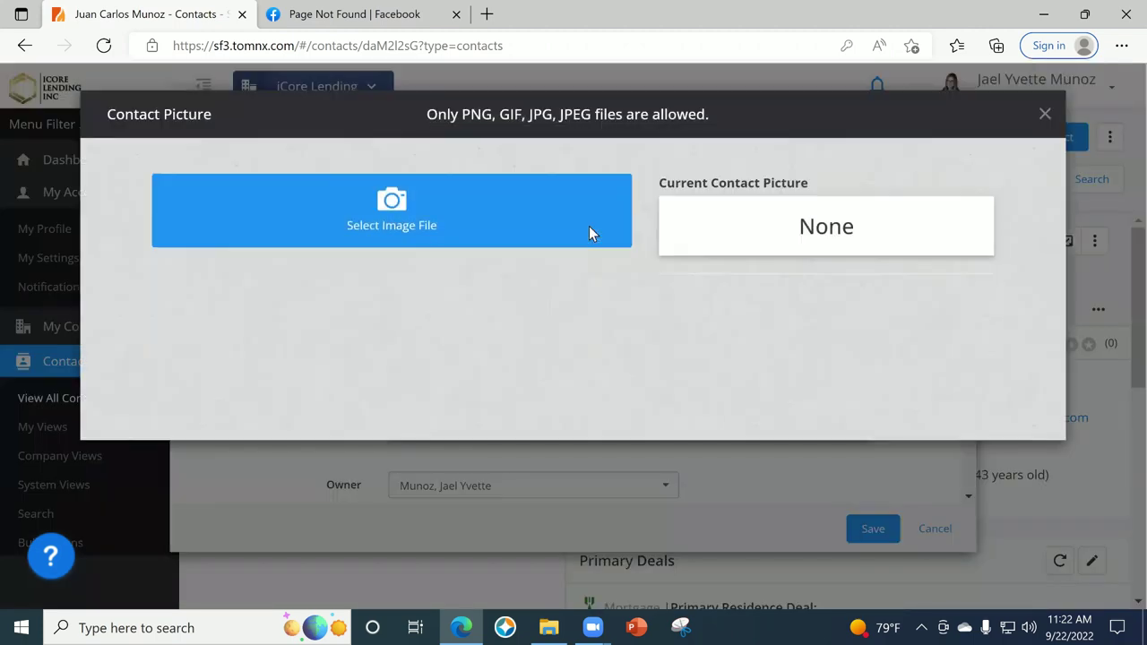
pyautogui.click(384, 225)
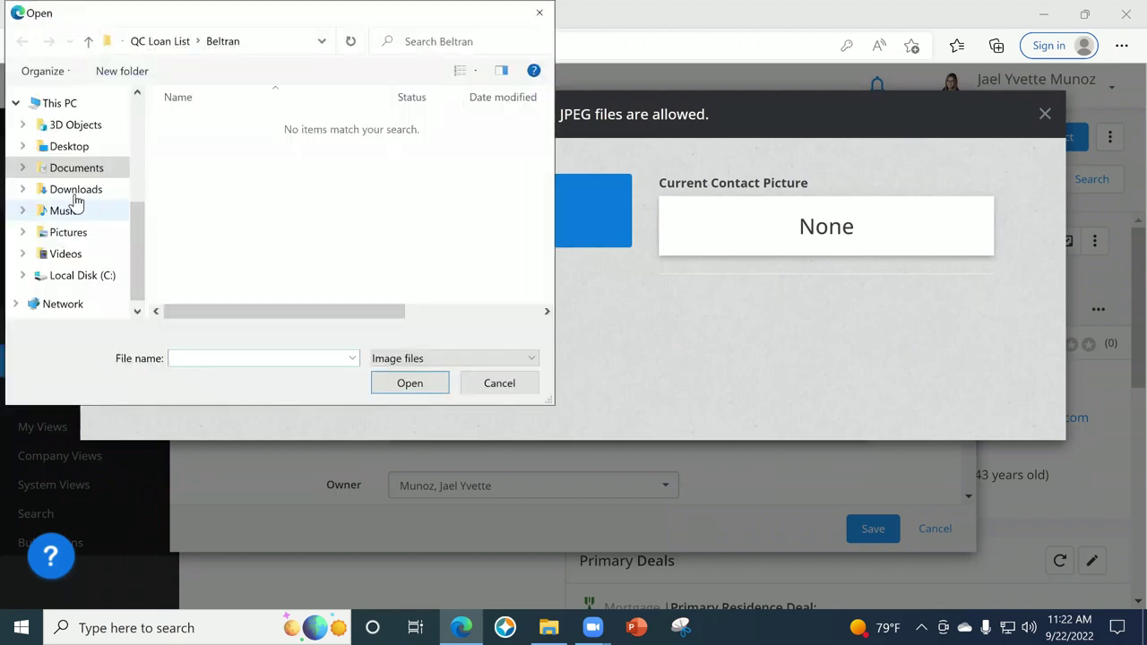
pyautogui.click(70, 146)
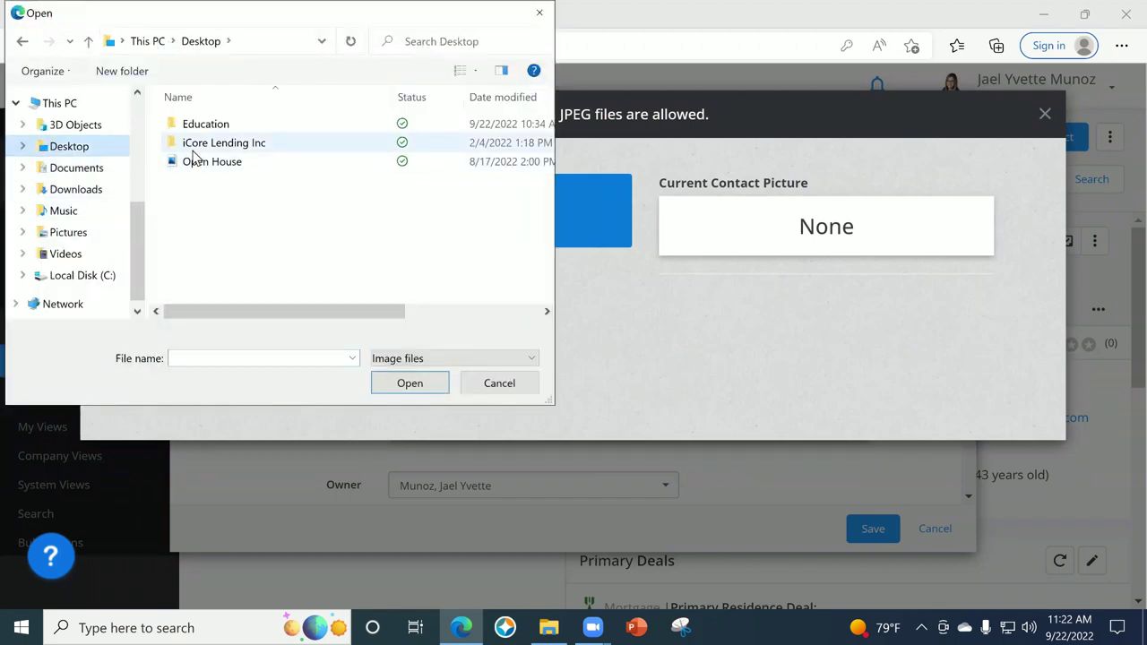
pyautogui.doubleClick(206, 148)
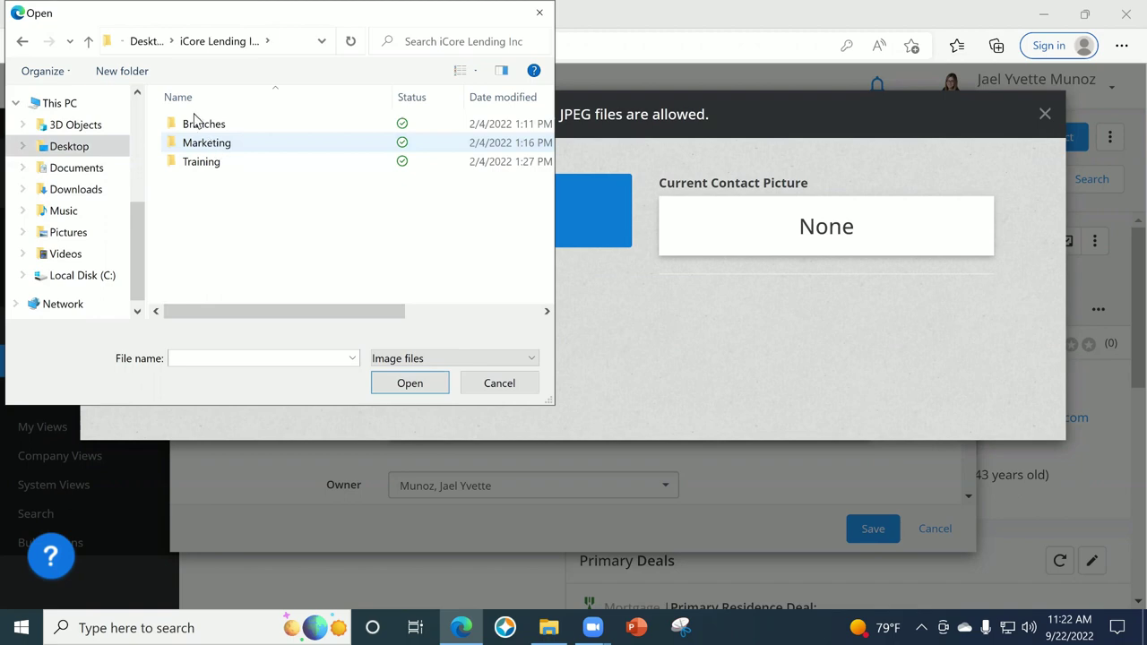
pyautogui.hotkey('alt', 'Left')
pyautogui.doubleClick(209, 123)
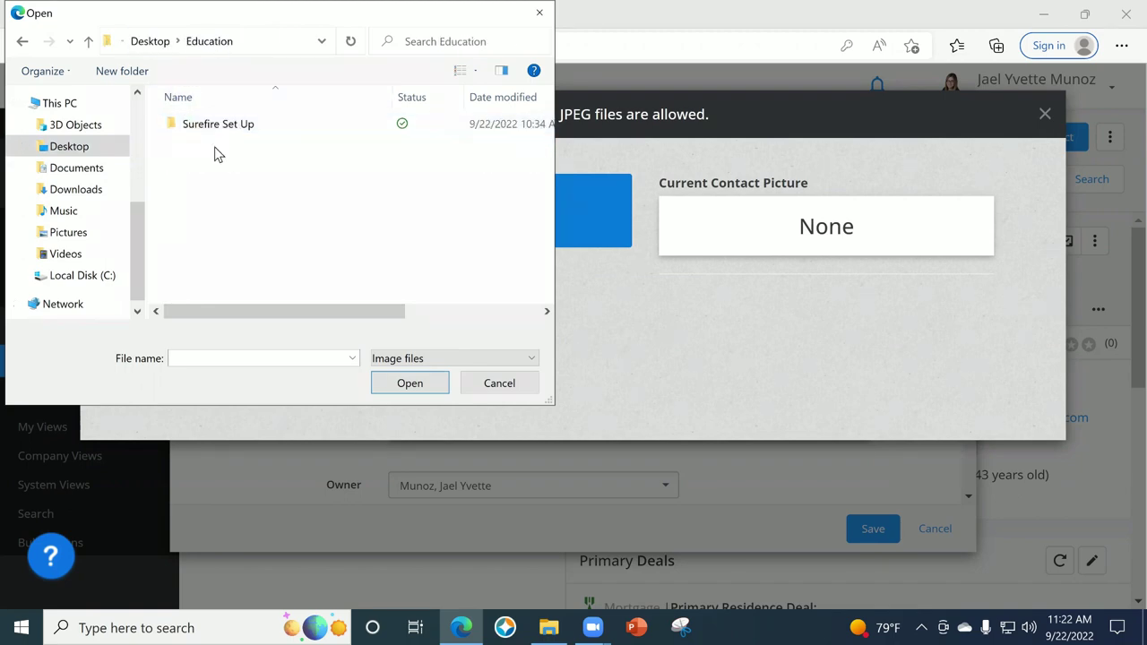
pyautogui.click(210, 133)
pyautogui.doubleClick(215, 131)
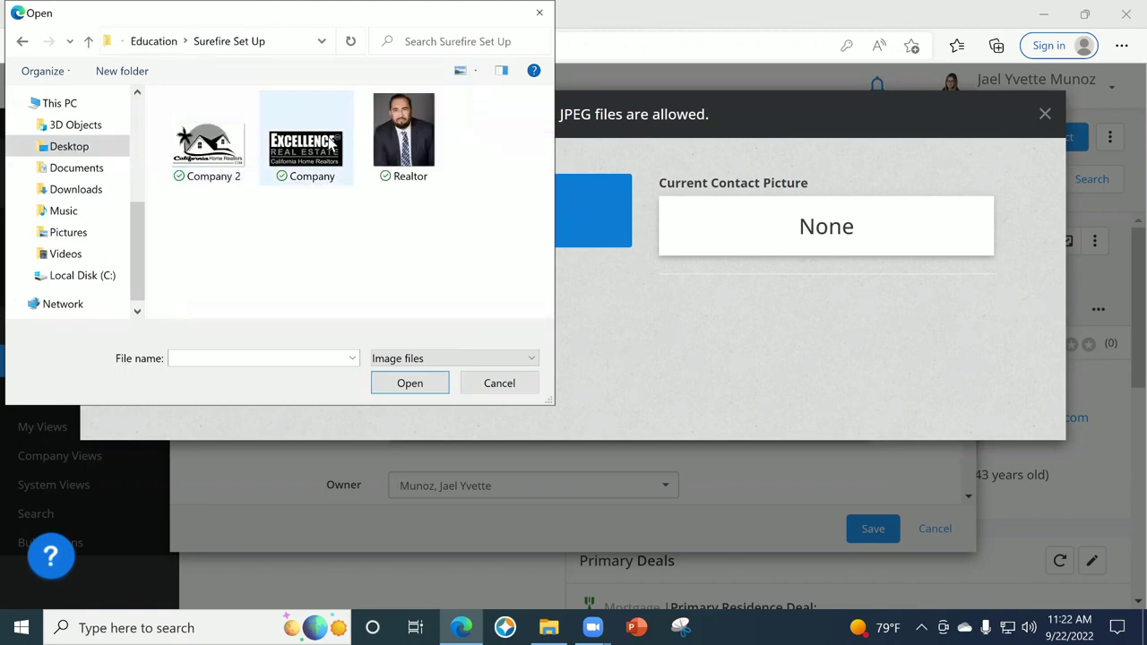
pyautogui.click(380, 141)
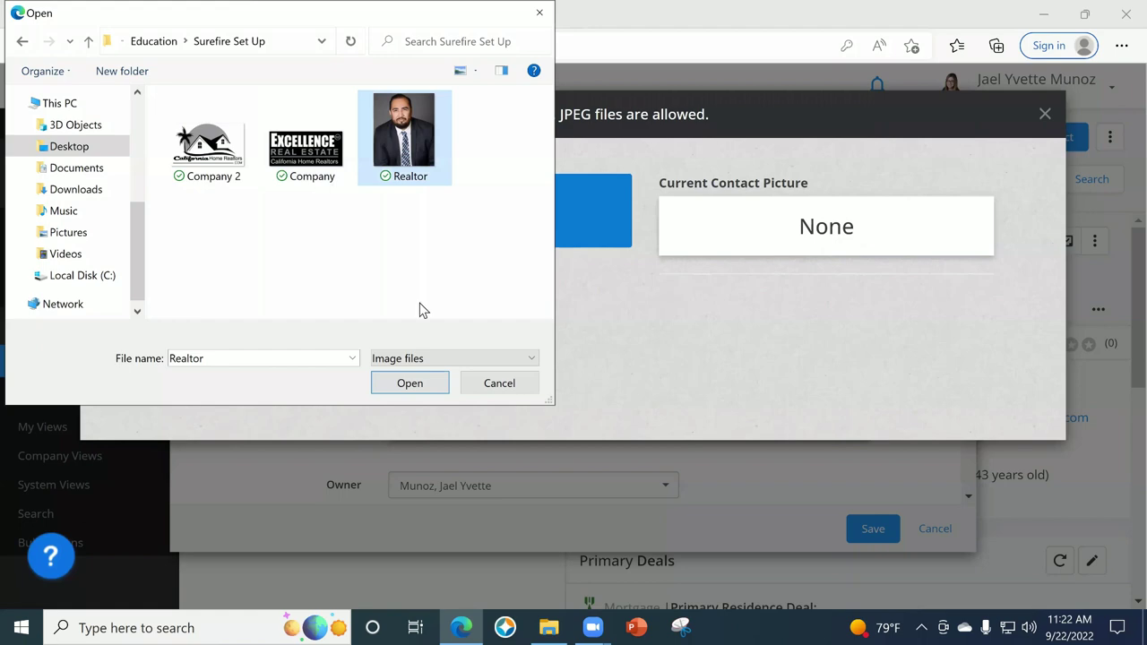
# - Upload the cropped Realtor.jpg headshot and save the contact
pyautogui.click(409, 383)
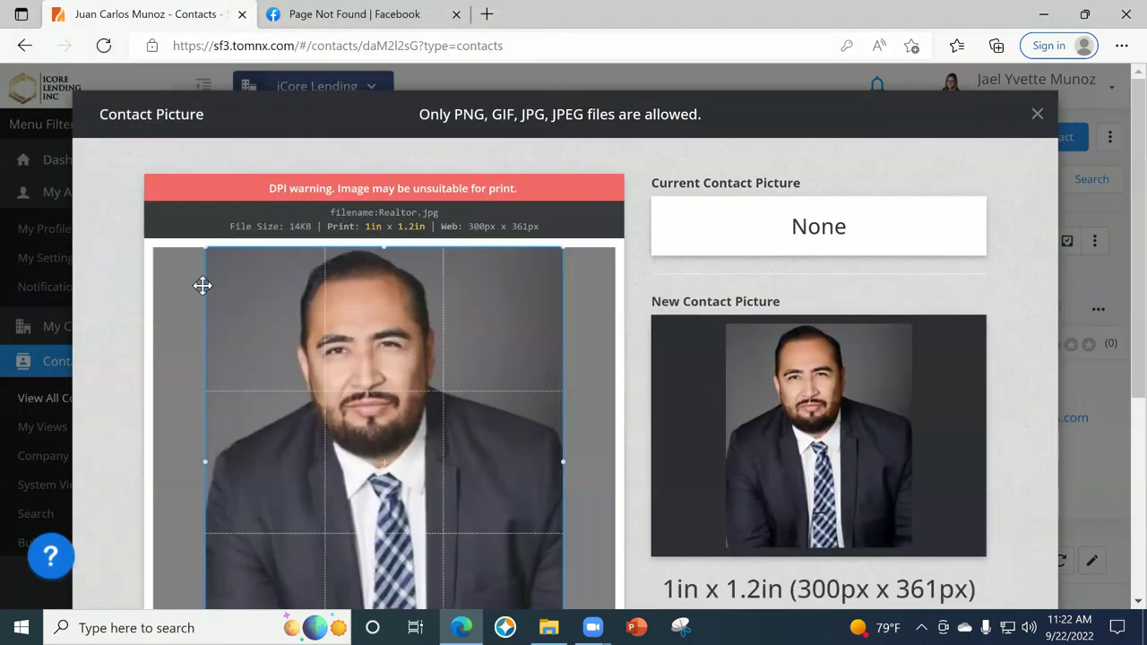
pyautogui.scroll(-3, 690, 285)
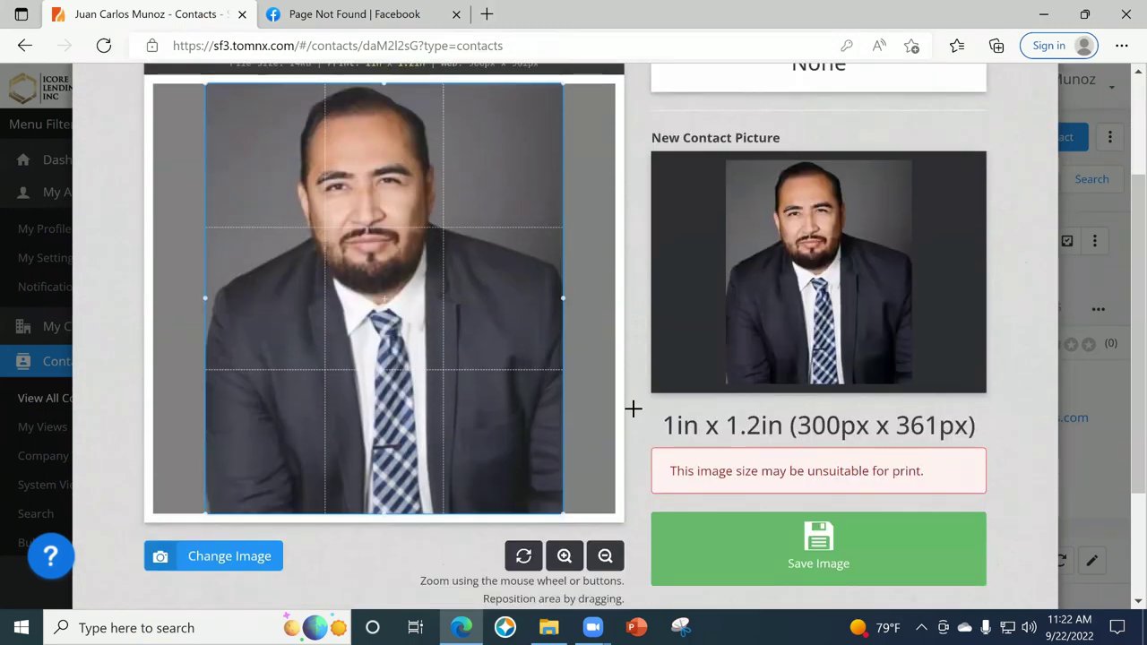
pyautogui.click(807, 539)
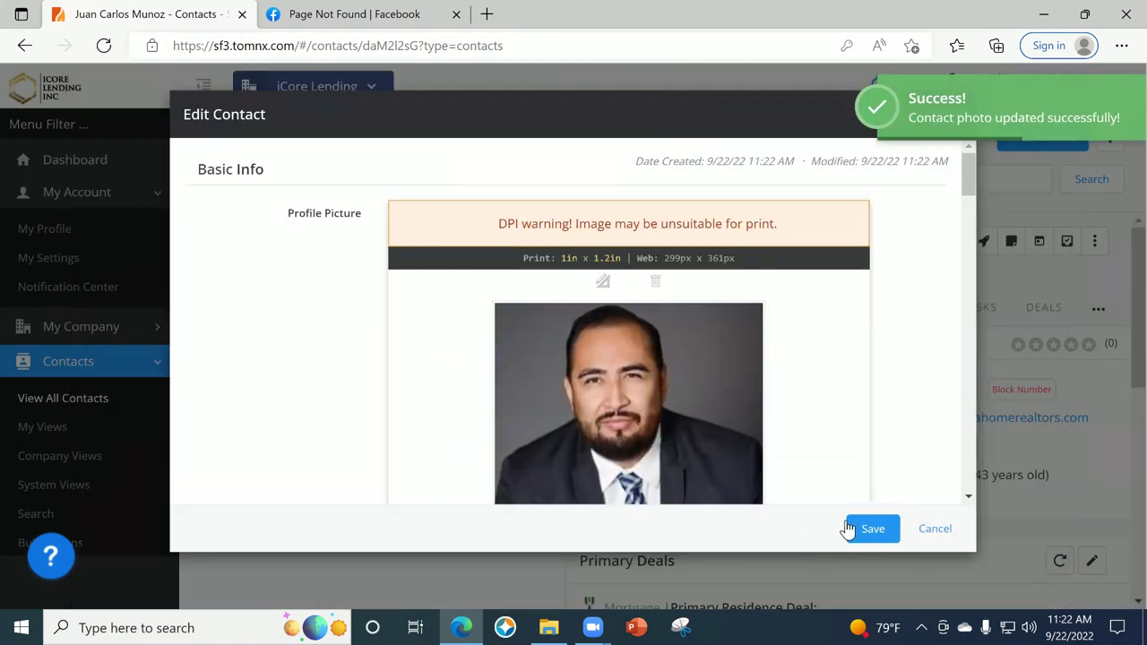
pyautogui.click(867, 528)
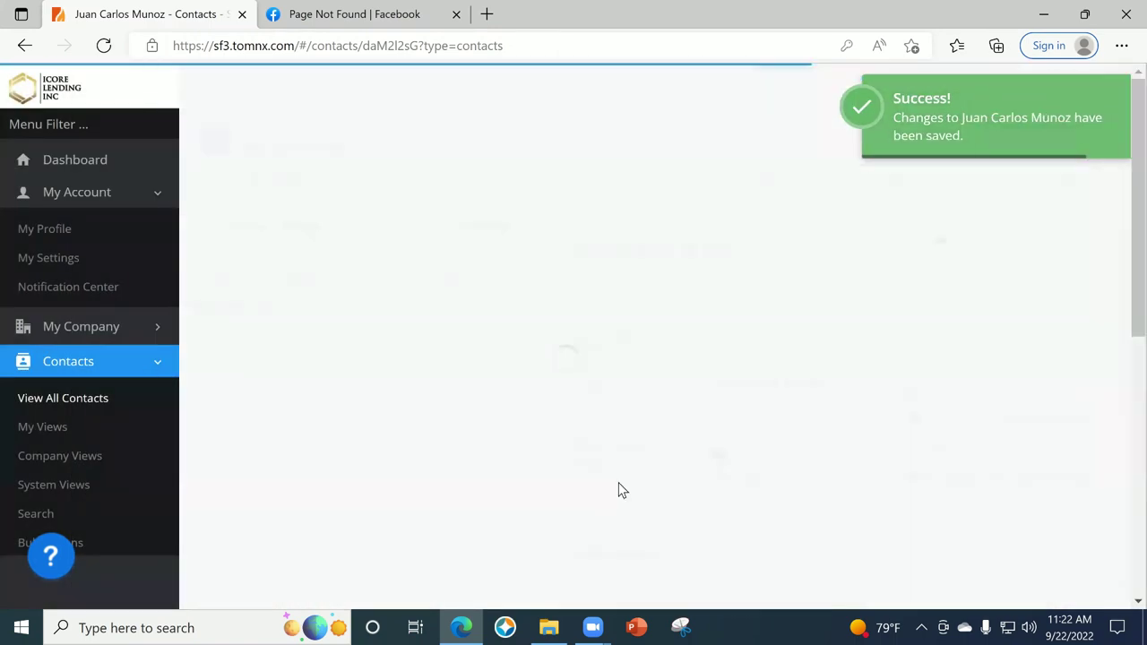
# - Reopen the agent's Edit Contact form scrolled down to the Profile Logo section
pyautogui.scroll(-1, 802, 417)
pyautogui.scroll(-3, 801, 431)
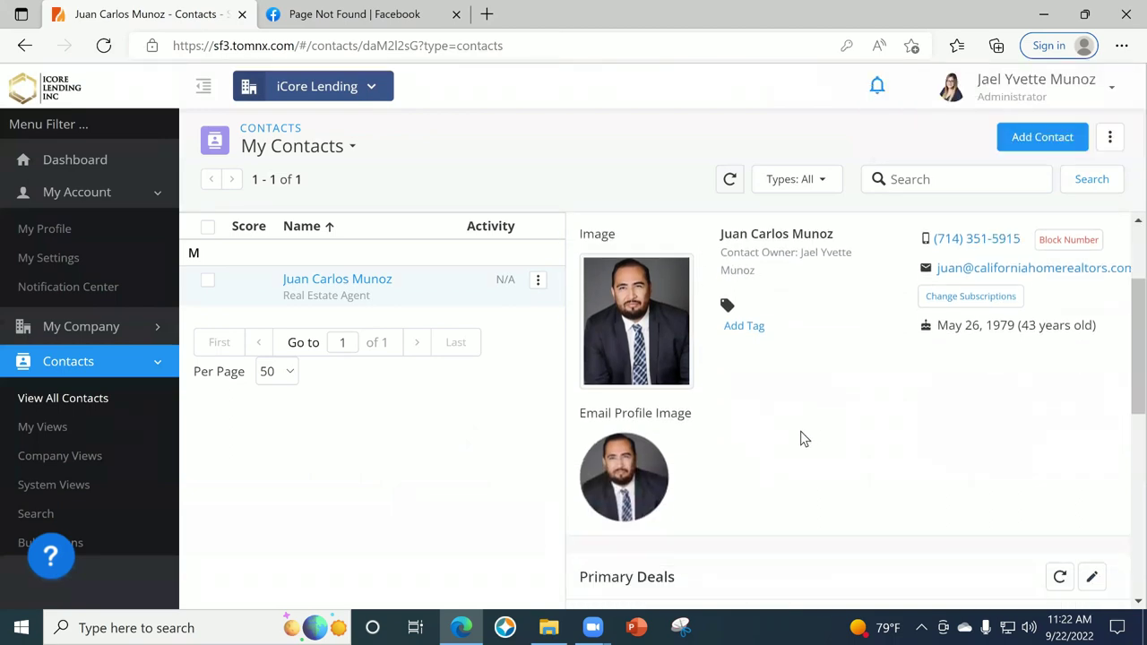
pyautogui.scroll(4, 800, 431)
pyautogui.scroll(-5, 900, 394)
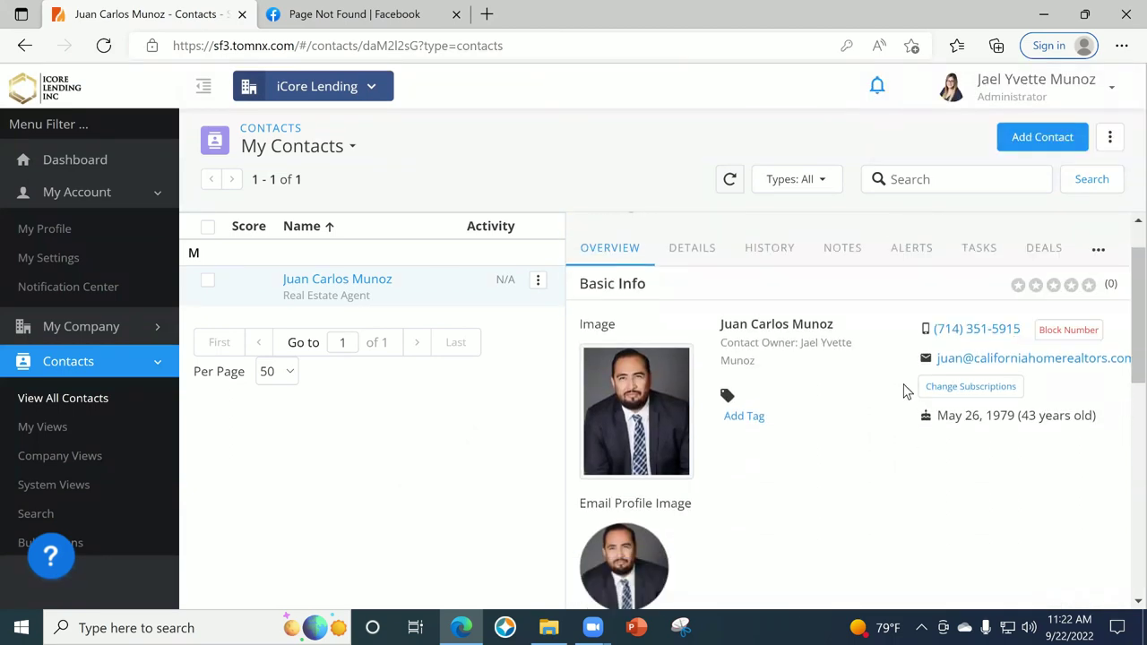
pyautogui.scroll(3, 898, 451)
pyautogui.scroll(2, 905, 434)
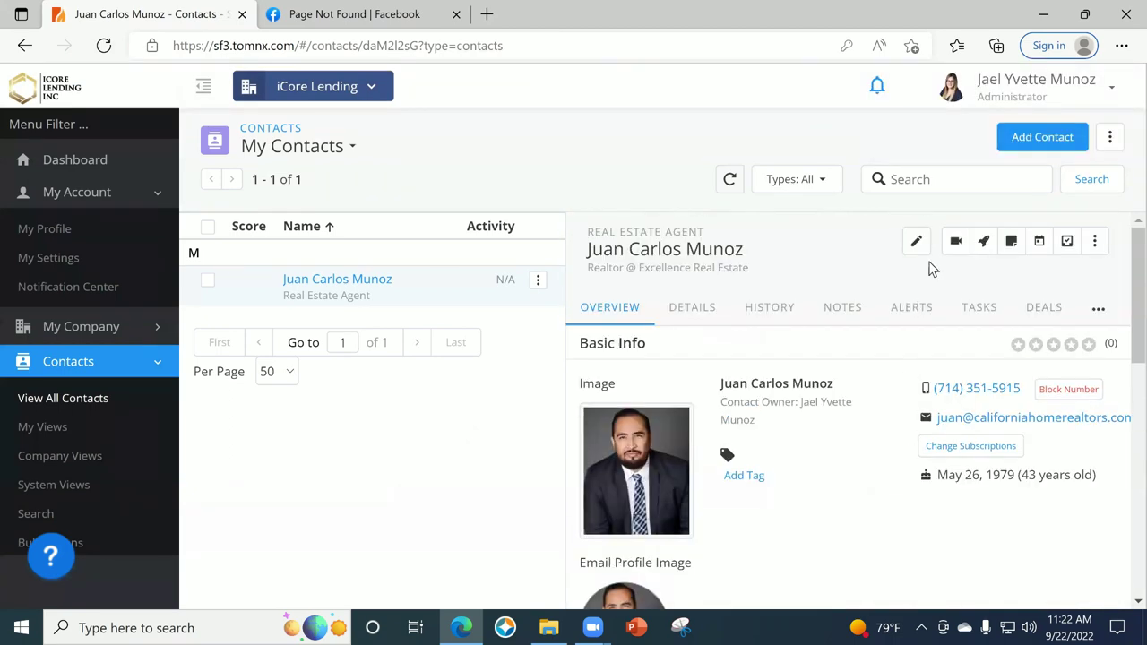
pyautogui.click(914, 240)
pyautogui.scroll(-4, 836, 386)
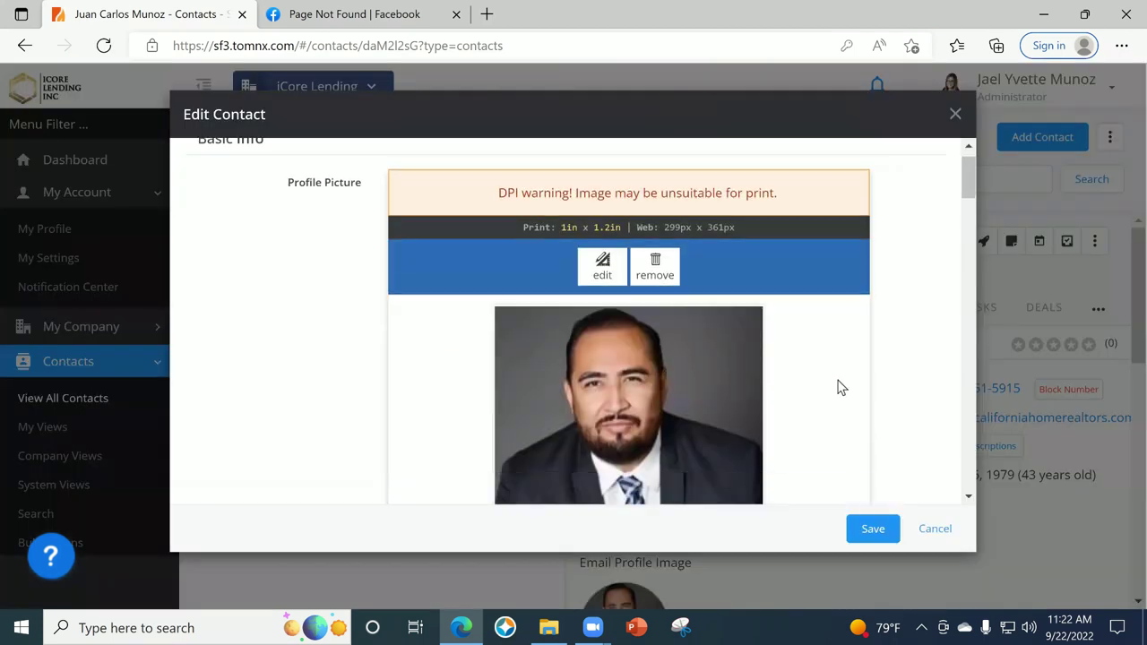
pyautogui.scroll(-1, 887, 395)
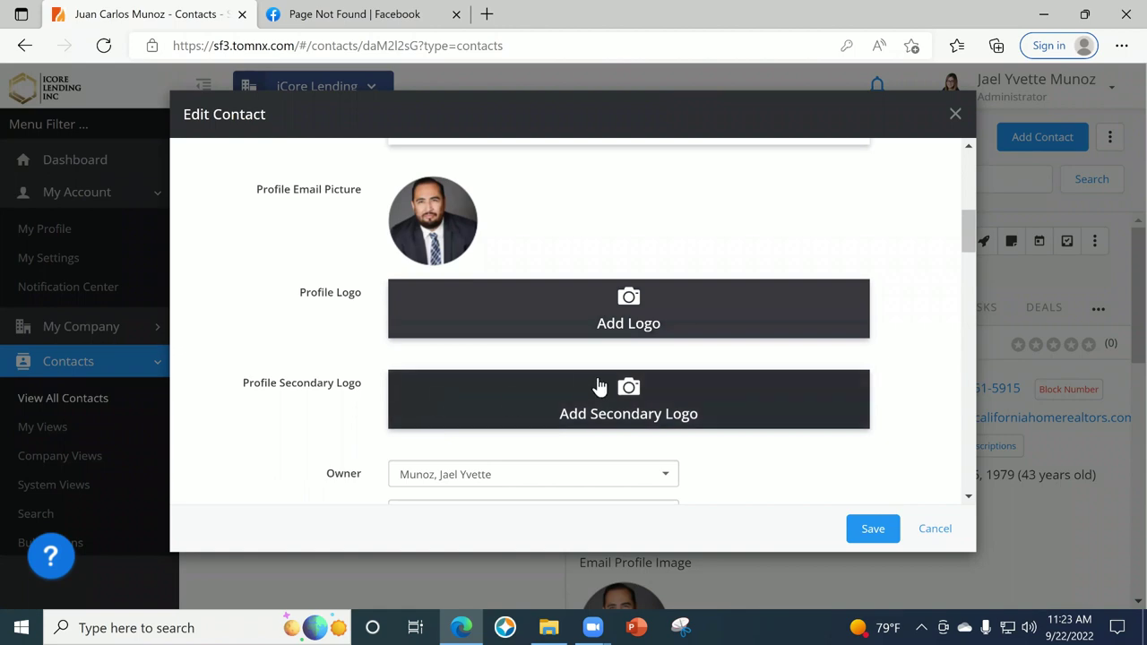
# - Upload the Company image as the contact's main logo
pyautogui.click(626, 306)
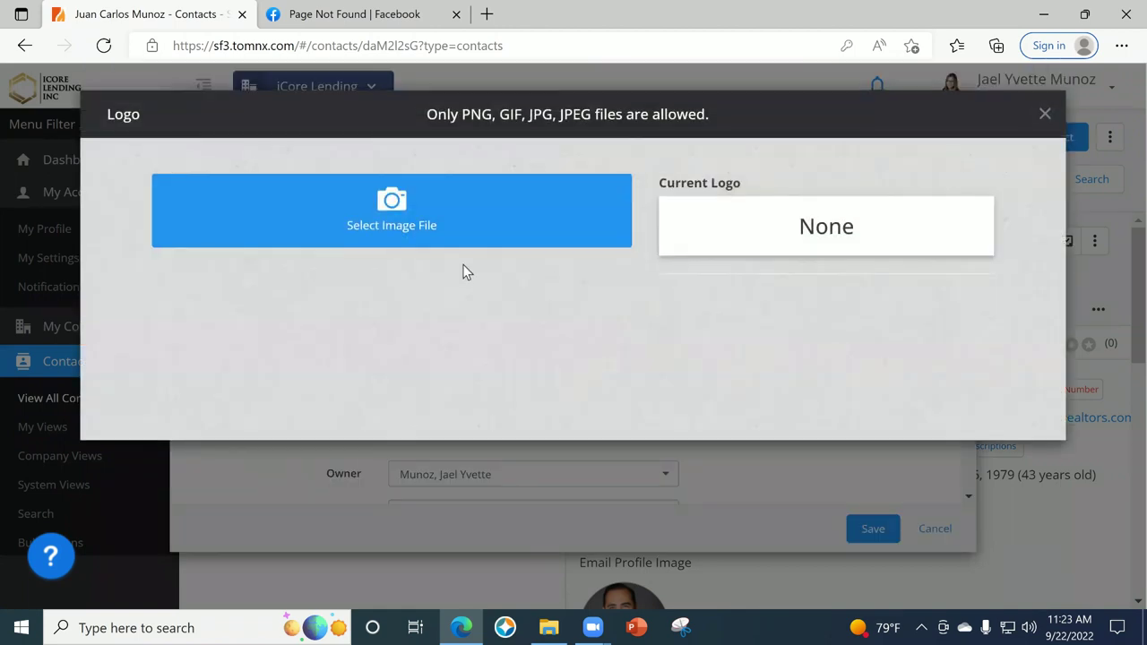
pyautogui.click(438, 236)
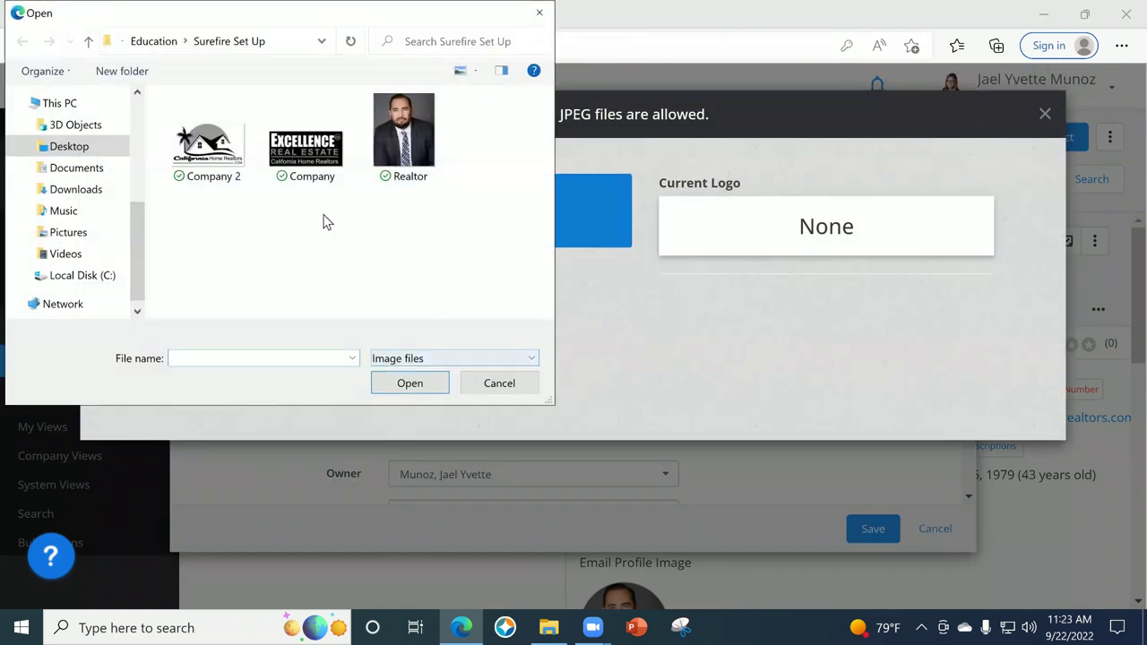
pyautogui.click(330, 158)
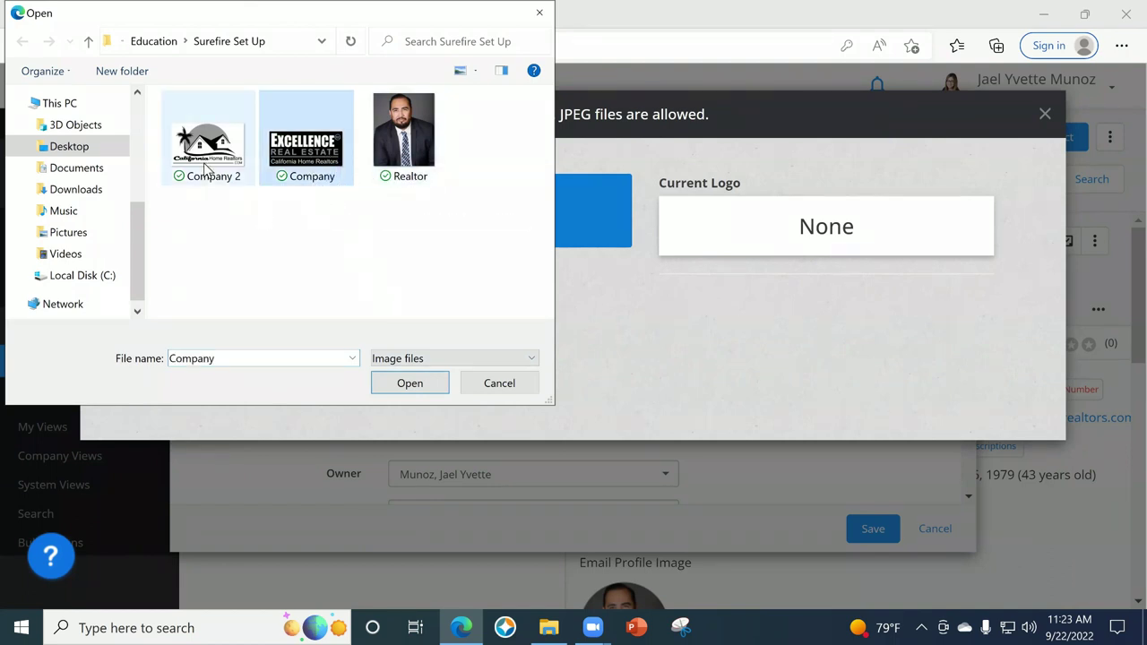
pyautogui.click(385, 385)
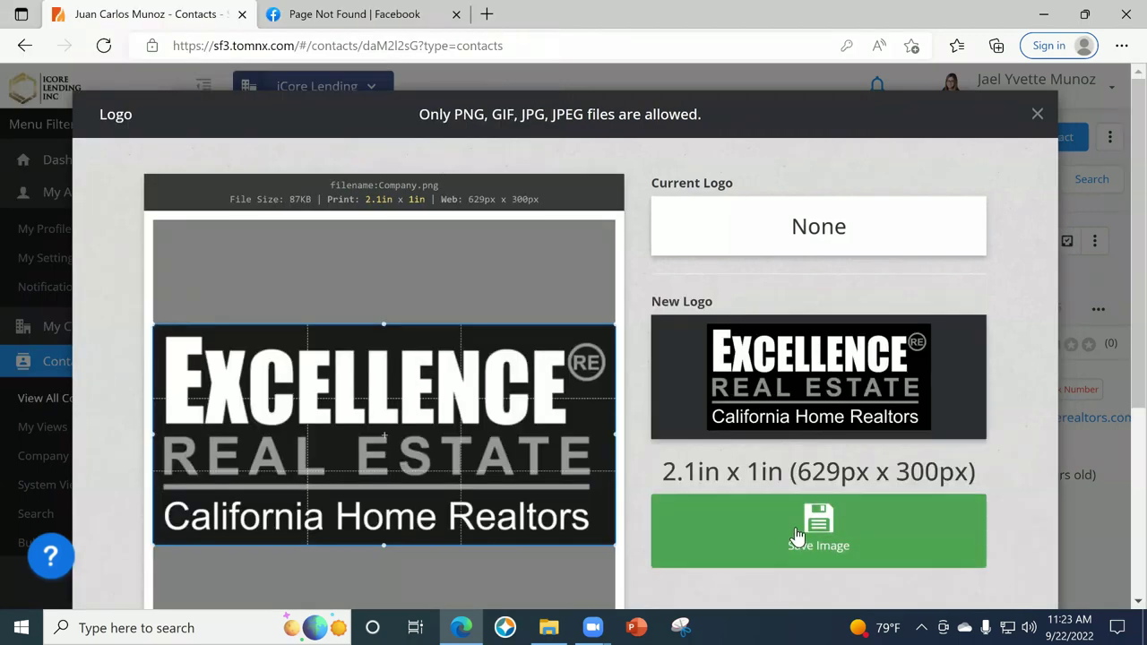
pyautogui.click(797, 535)
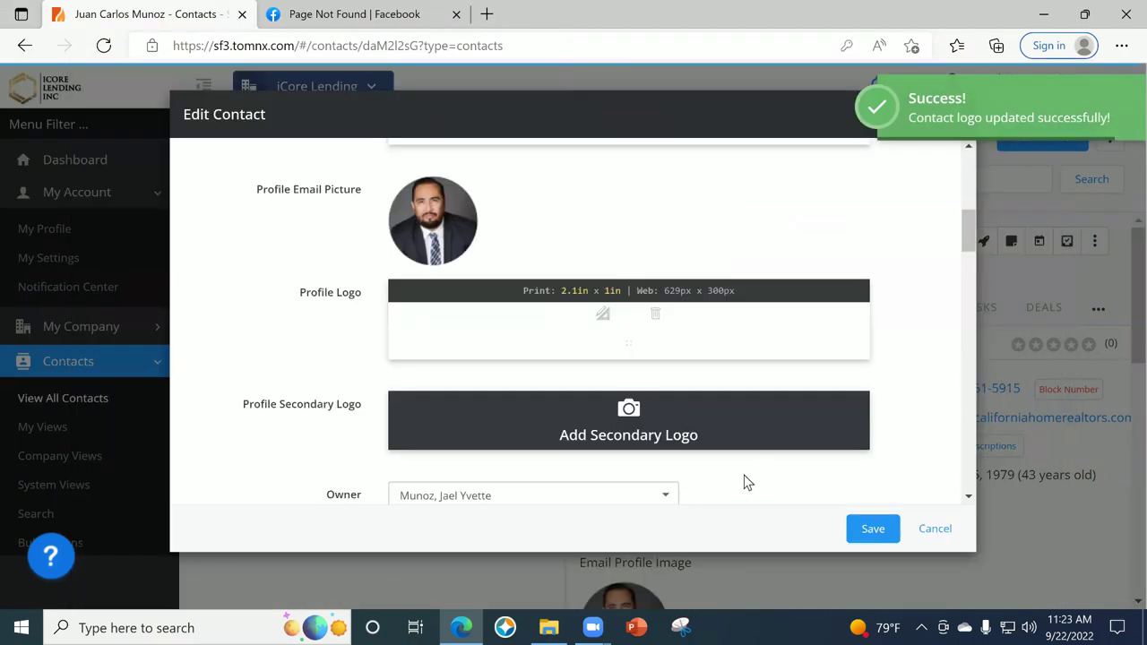
pyautogui.scroll(-4, 911, 406)
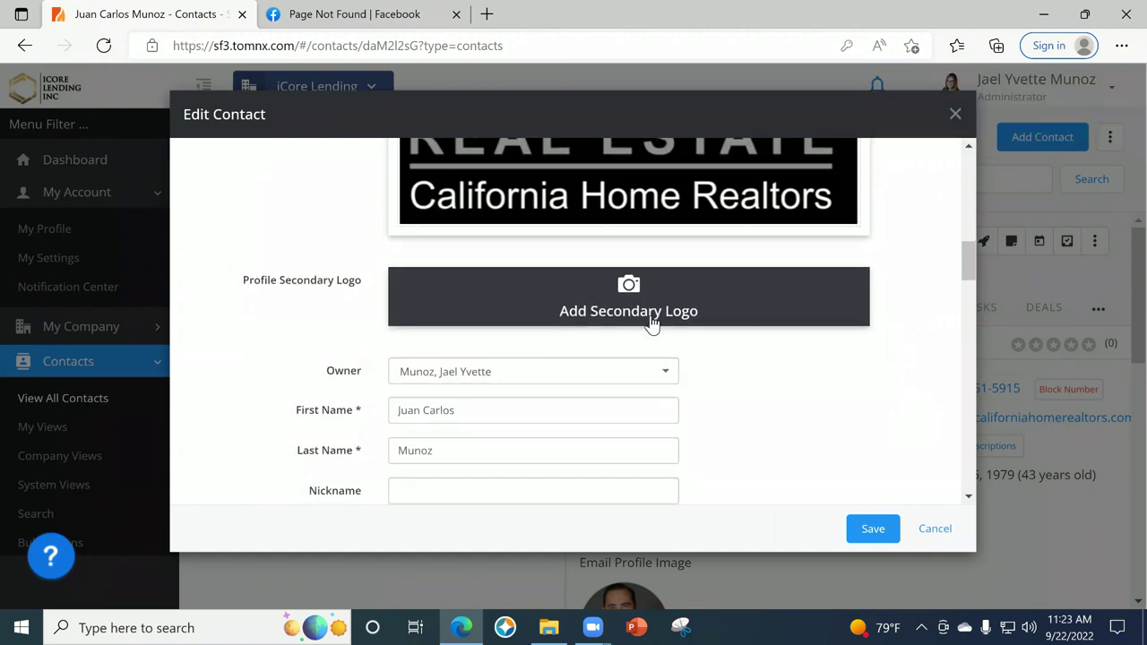
# - Upload the Company 2 image as the secondary logo and save the contact
pyautogui.click(649, 311)
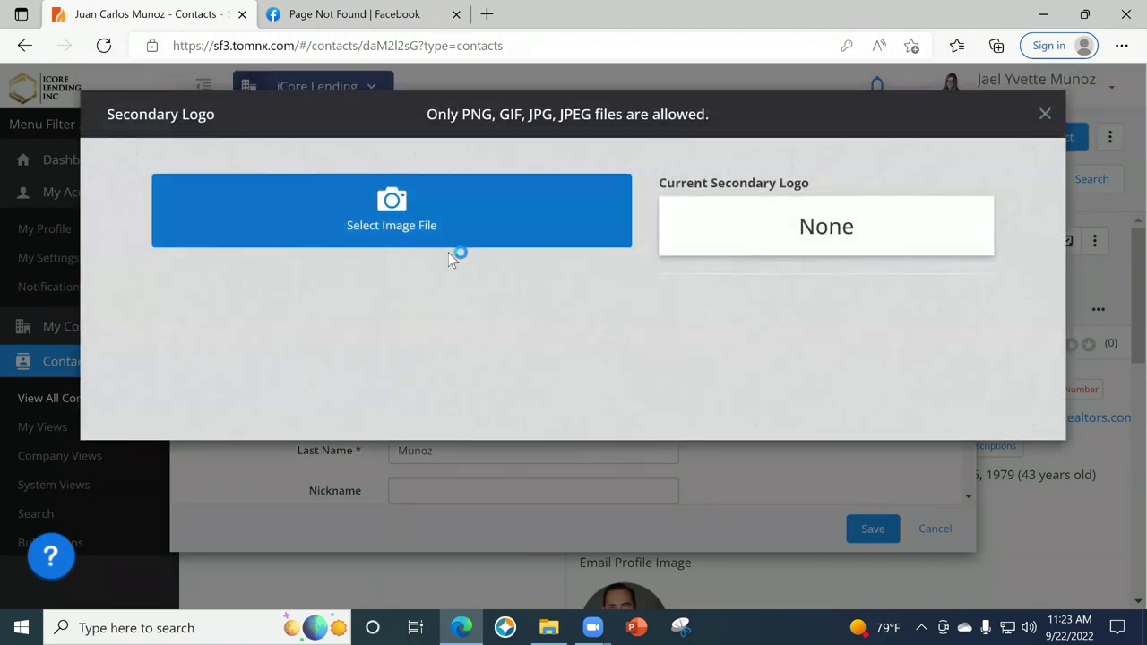
pyautogui.click(447, 246)
pyautogui.click(208, 143)
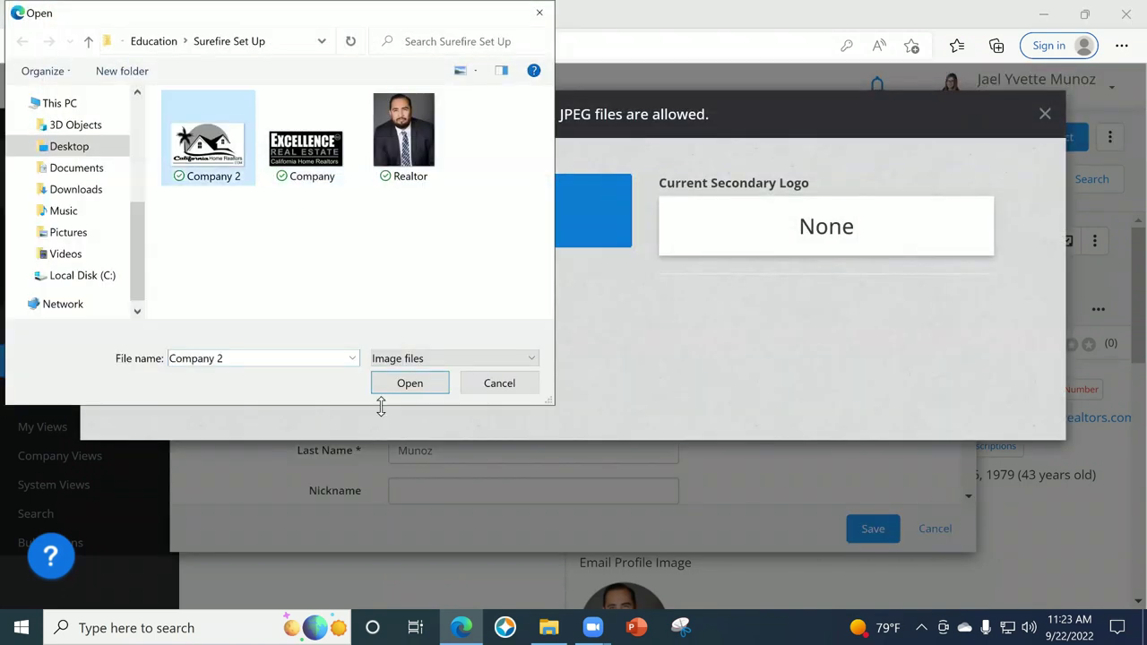
pyautogui.click(394, 386)
pyautogui.click(879, 556)
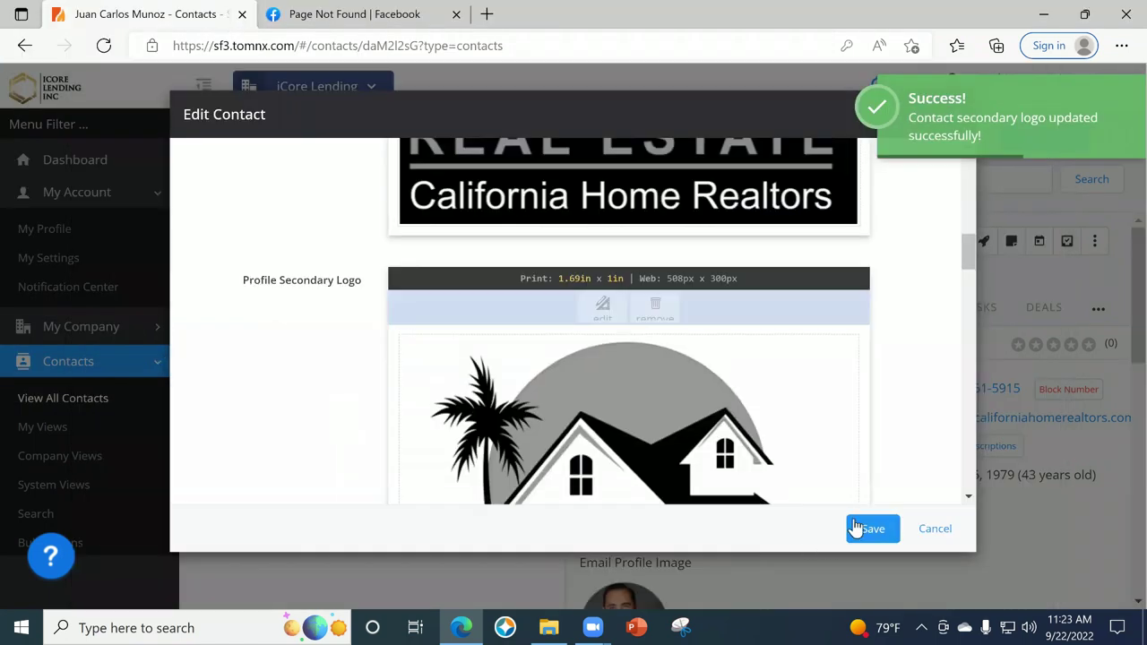
pyautogui.scroll(-3, 896, 417)
pyautogui.scroll(-5, 892, 418)
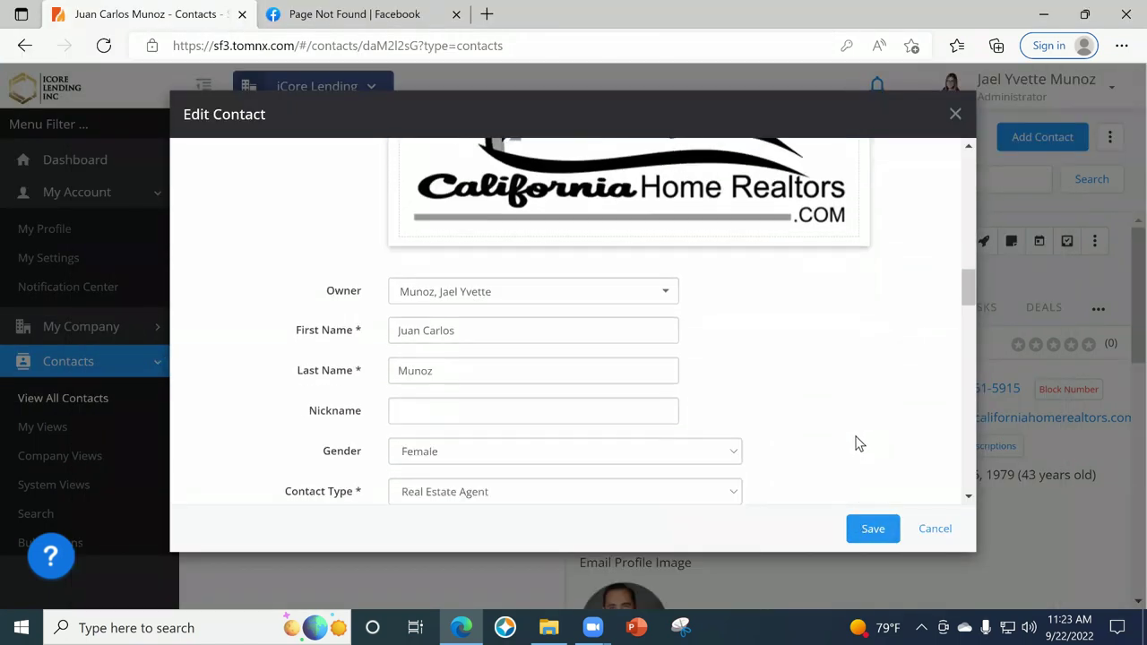
pyautogui.scroll(-1, 860, 443)
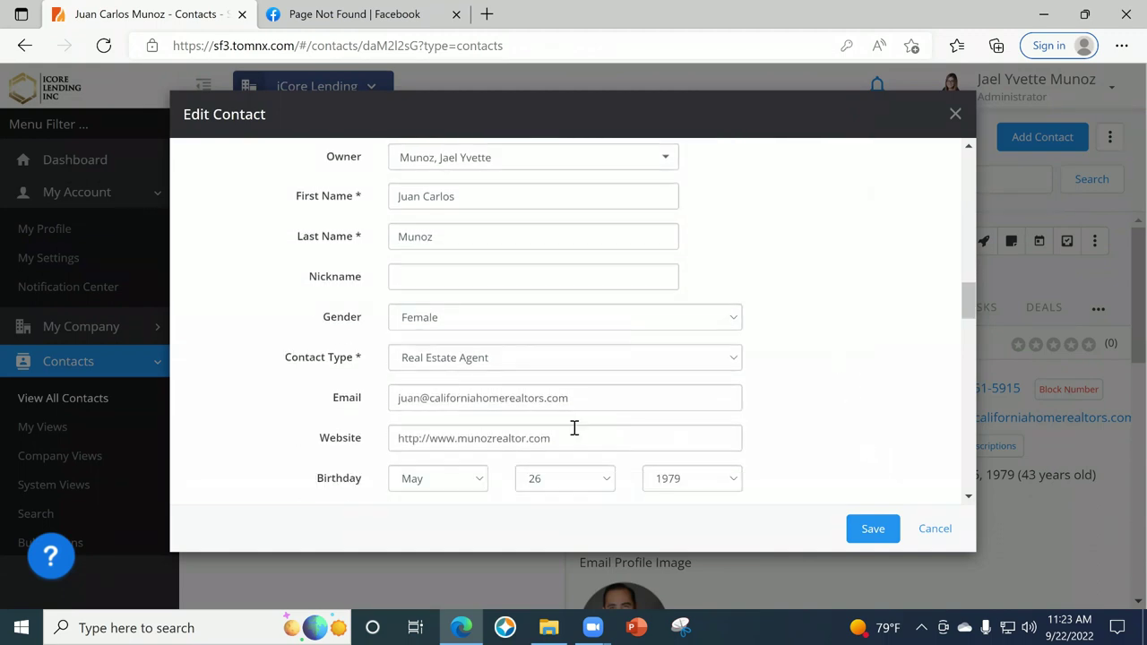
pyautogui.click(856, 537)
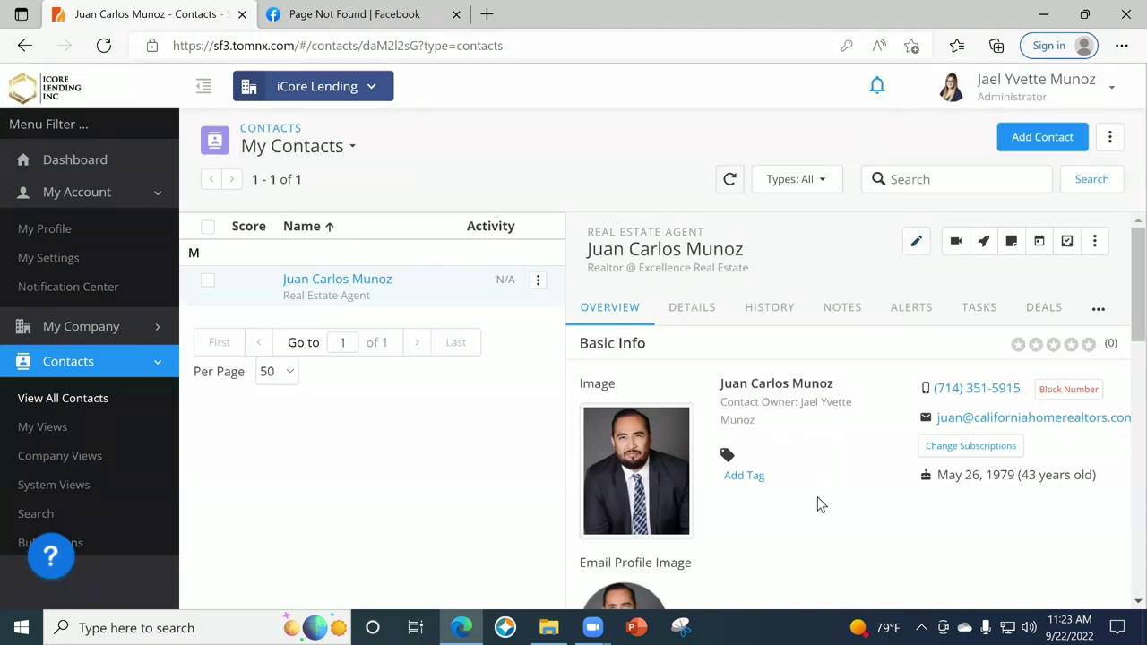
pyautogui.scroll(-1, 866, 454)
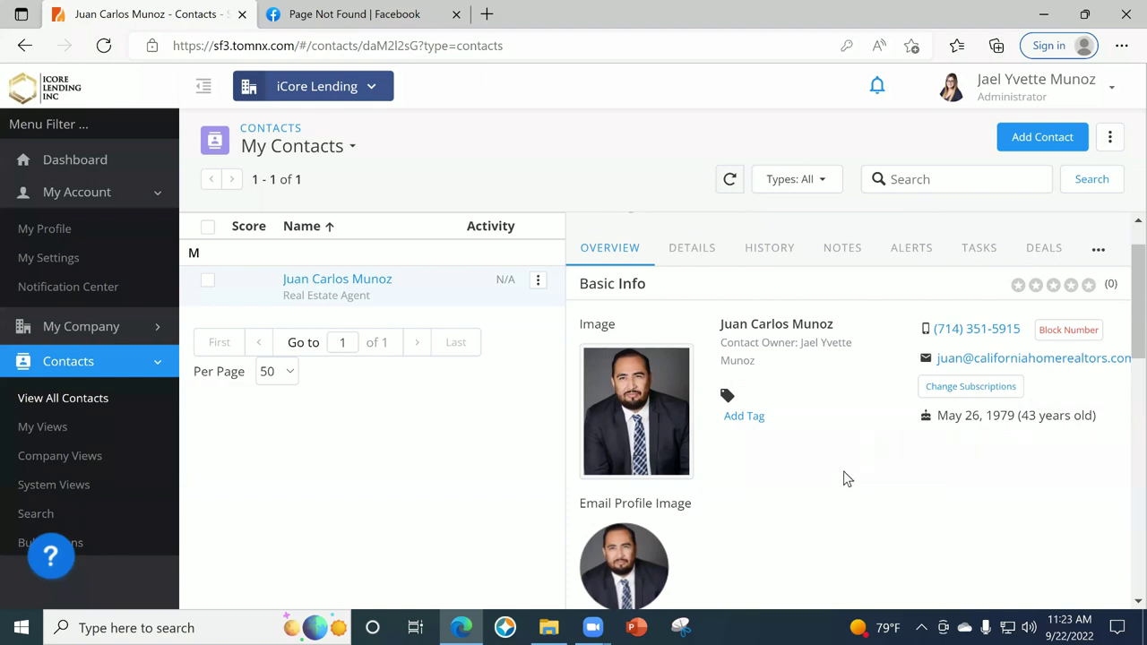
pyautogui.scroll(-3, 717, 358)
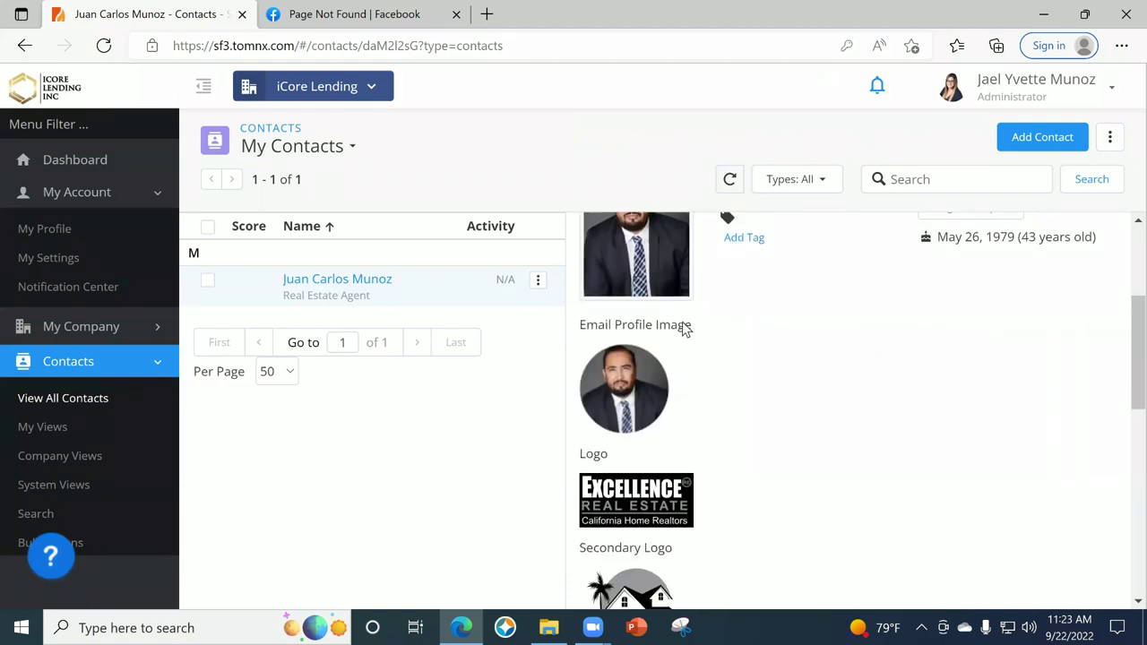
pyautogui.scroll(4, 789, 454)
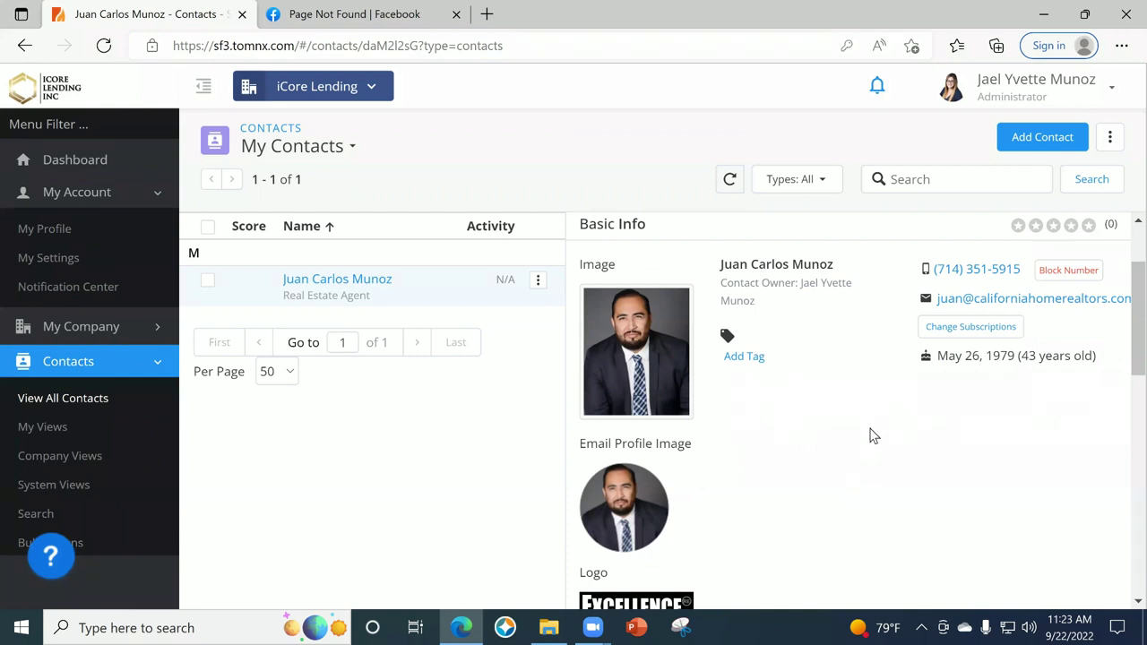
pyautogui.scroll(1, 870, 435)
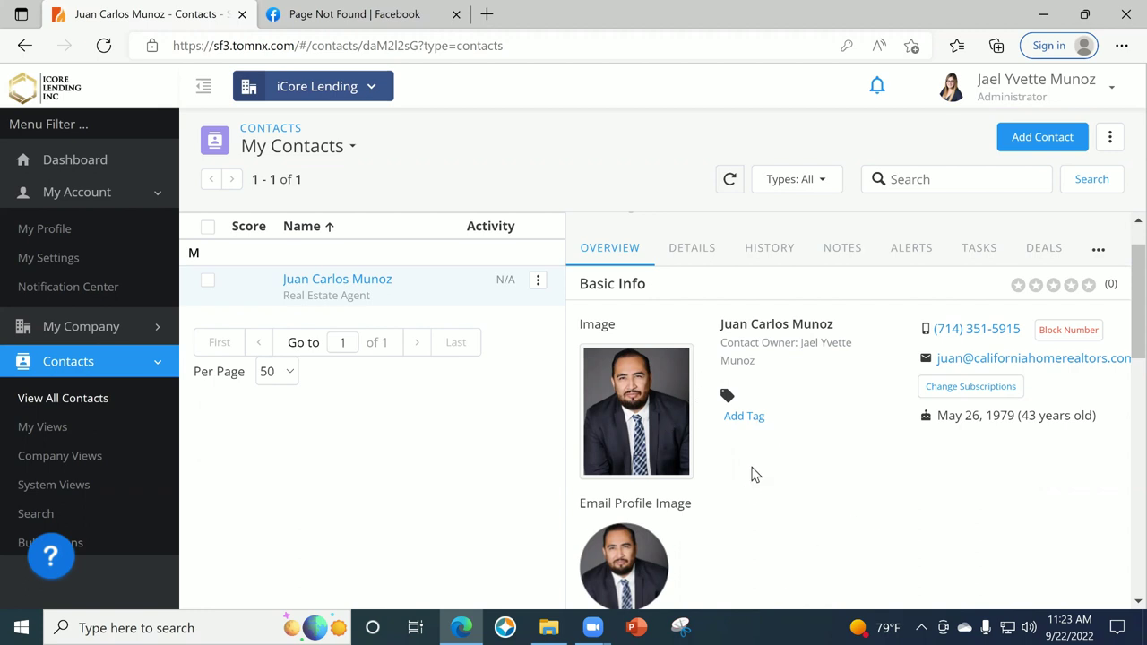
pyautogui.scroll(-2, 697, 491)
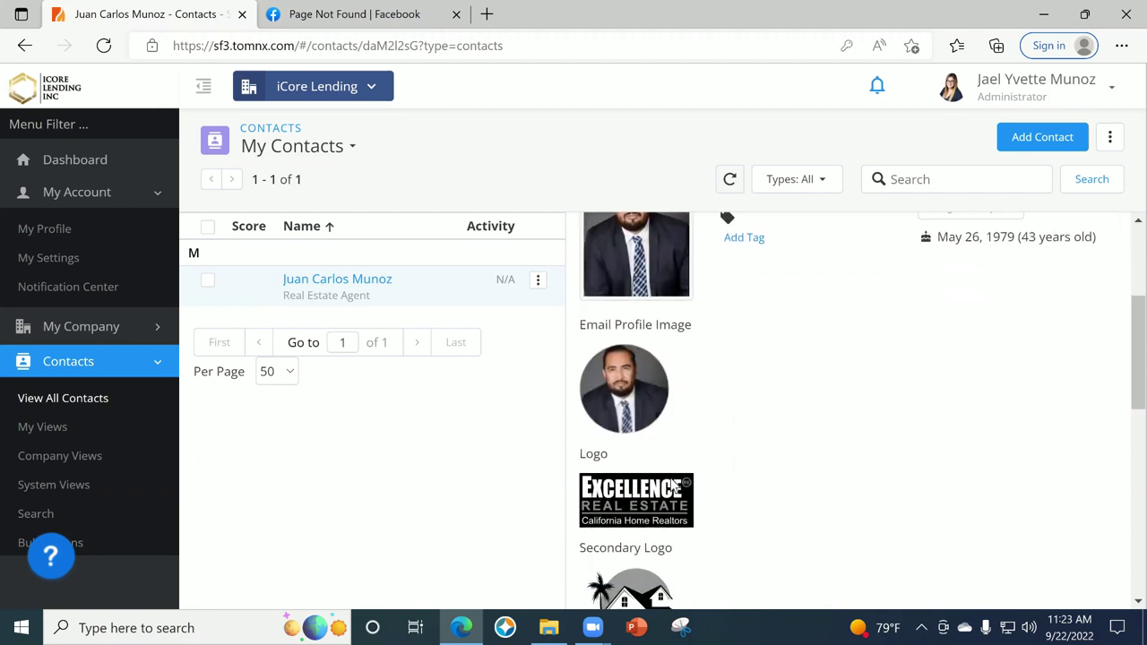
pyautogui.scroll(-1, 706, 493)
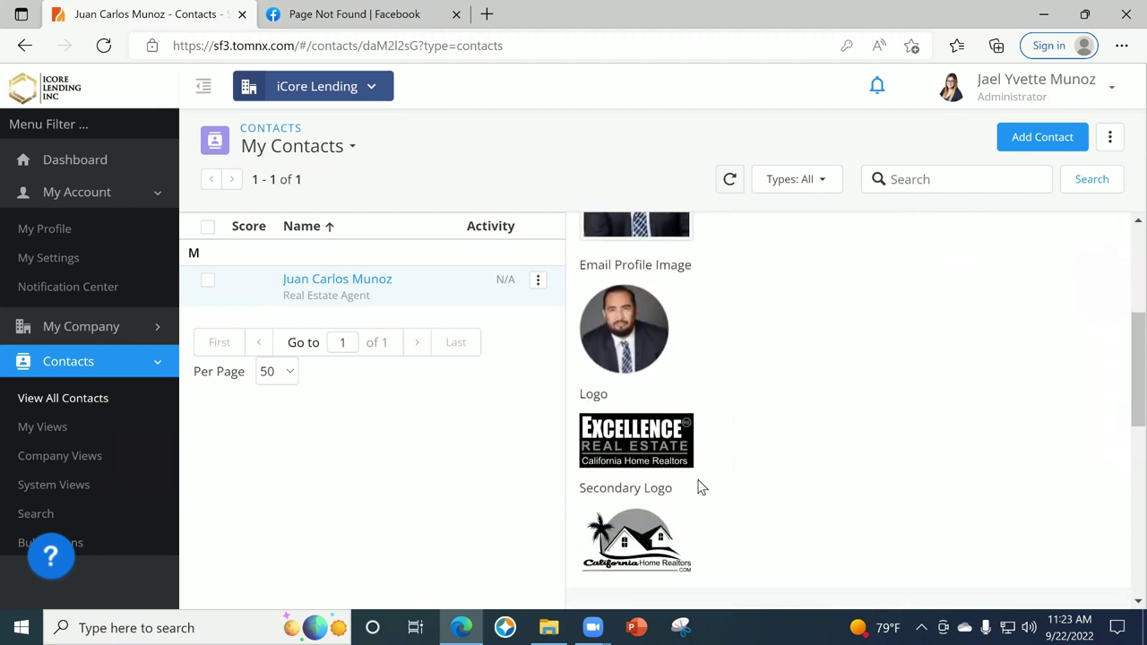
pyautogui.scroll(1, 699, 486)
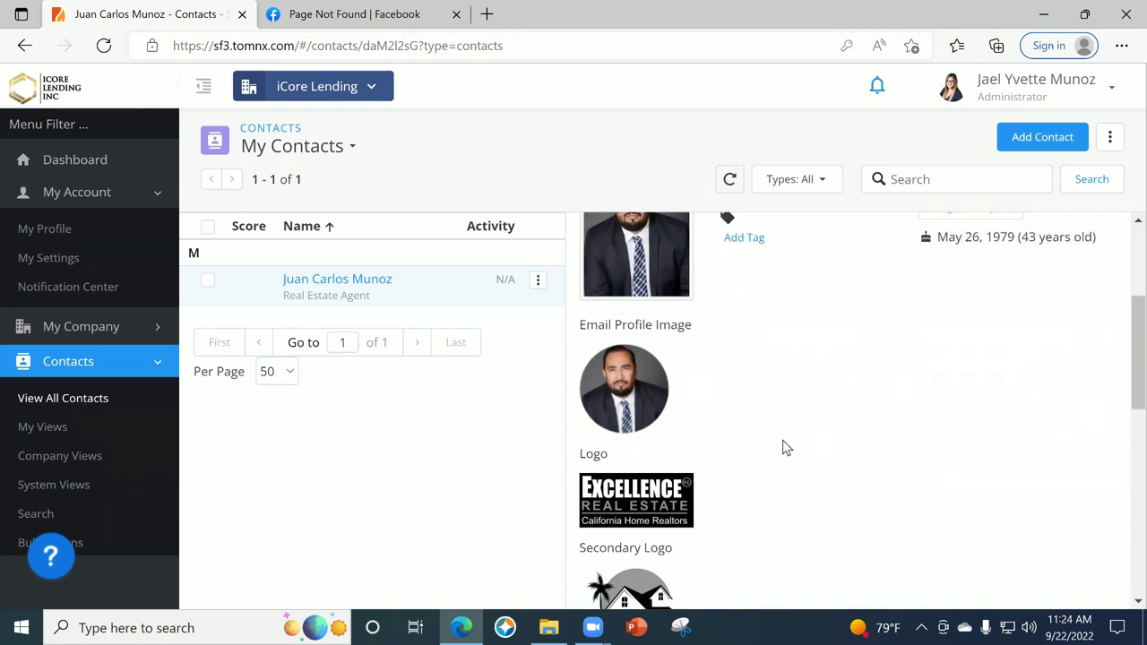
pyautogui.scroll(1, 783, 447)
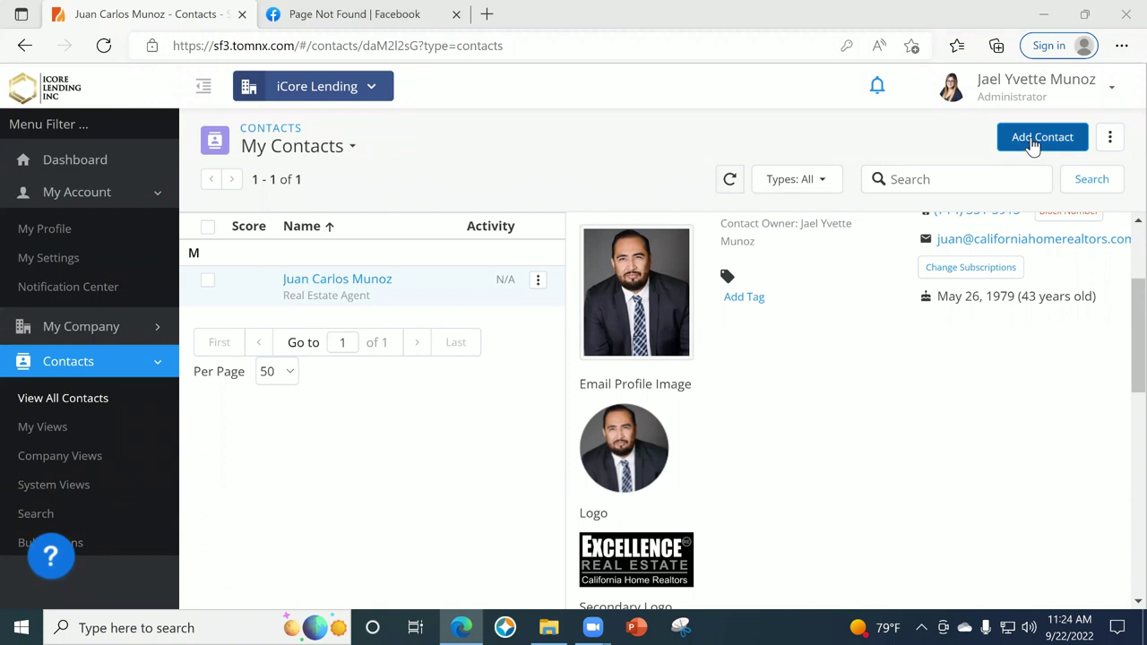
# - Start a new contact with the client's first and last name, gender Female and type Client
pyautogui.click(1039, 139)
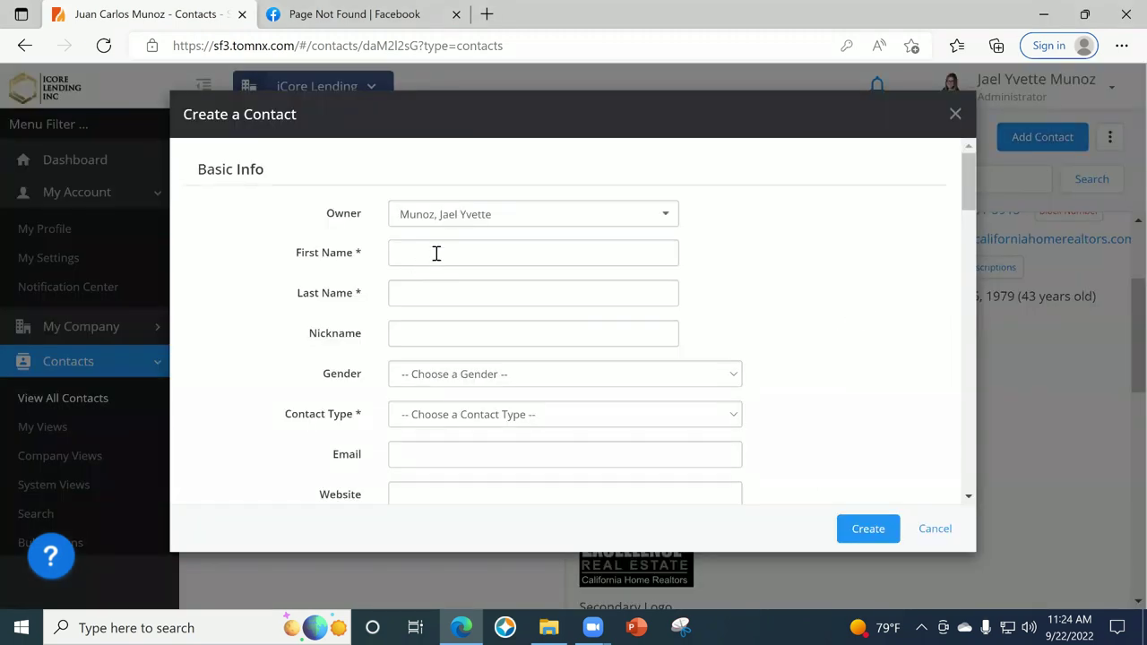
pyautogui.click(435, 255)
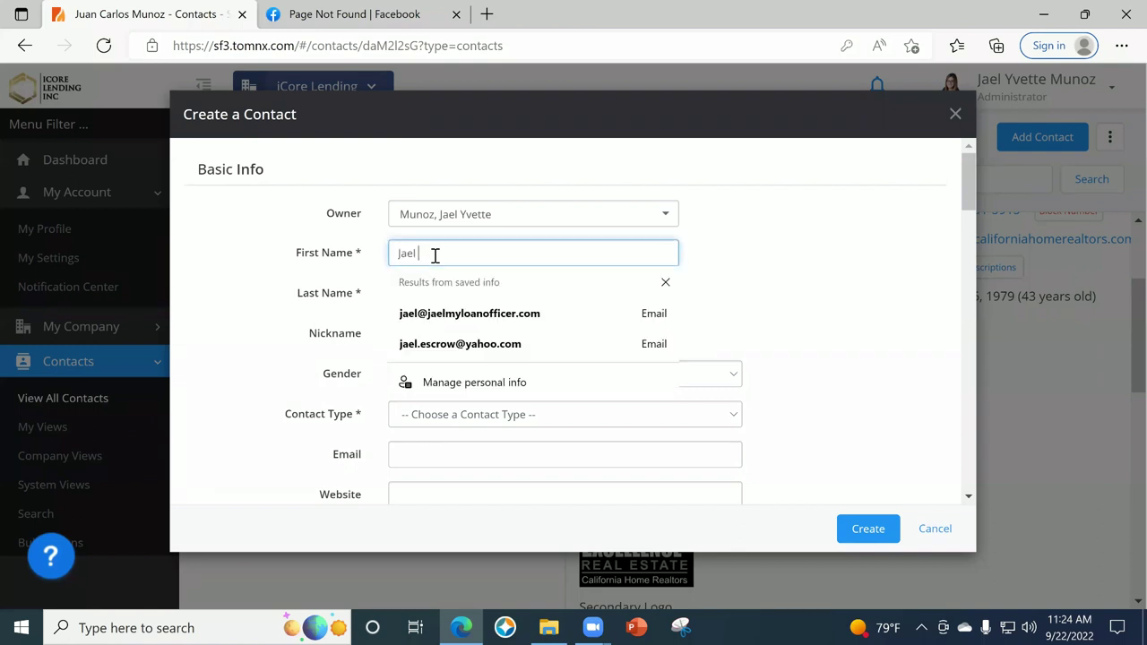
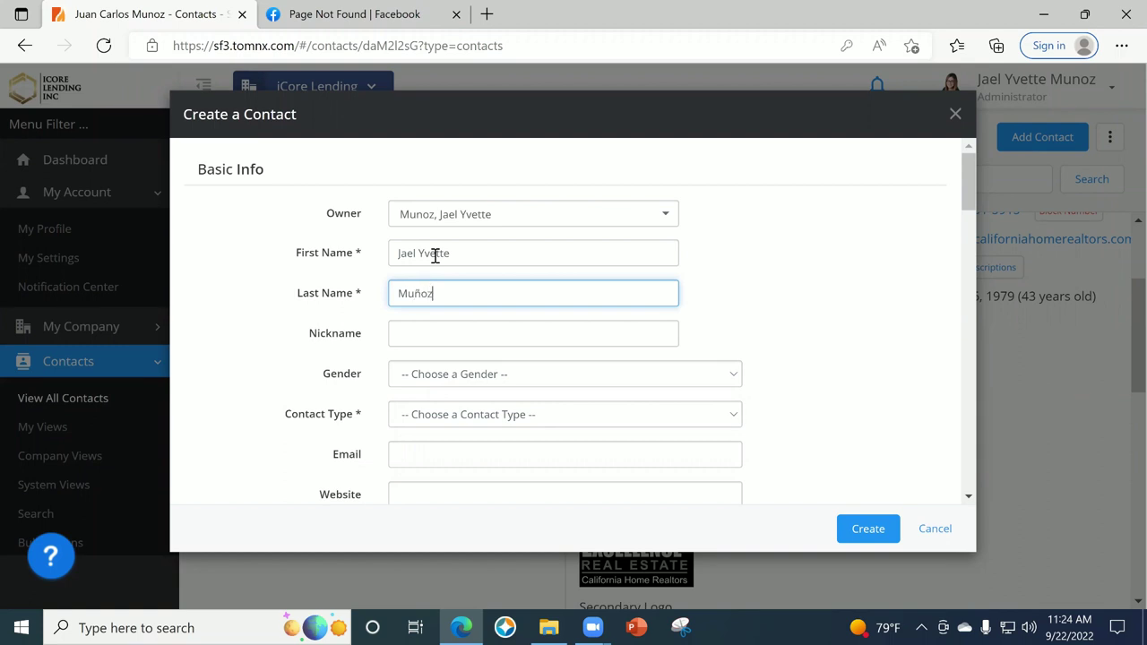
pyautogui.press('Tab')
pyautogui.click(459, 374)
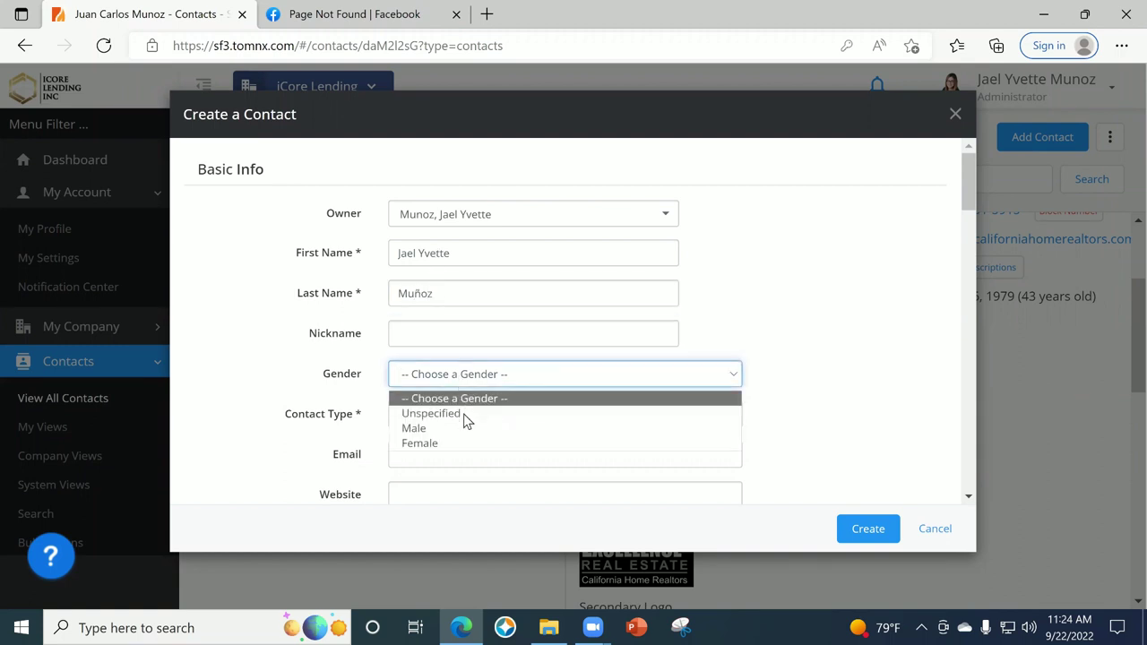
pyautogui.click(461, 441)
pyautogui.click(459, 416)
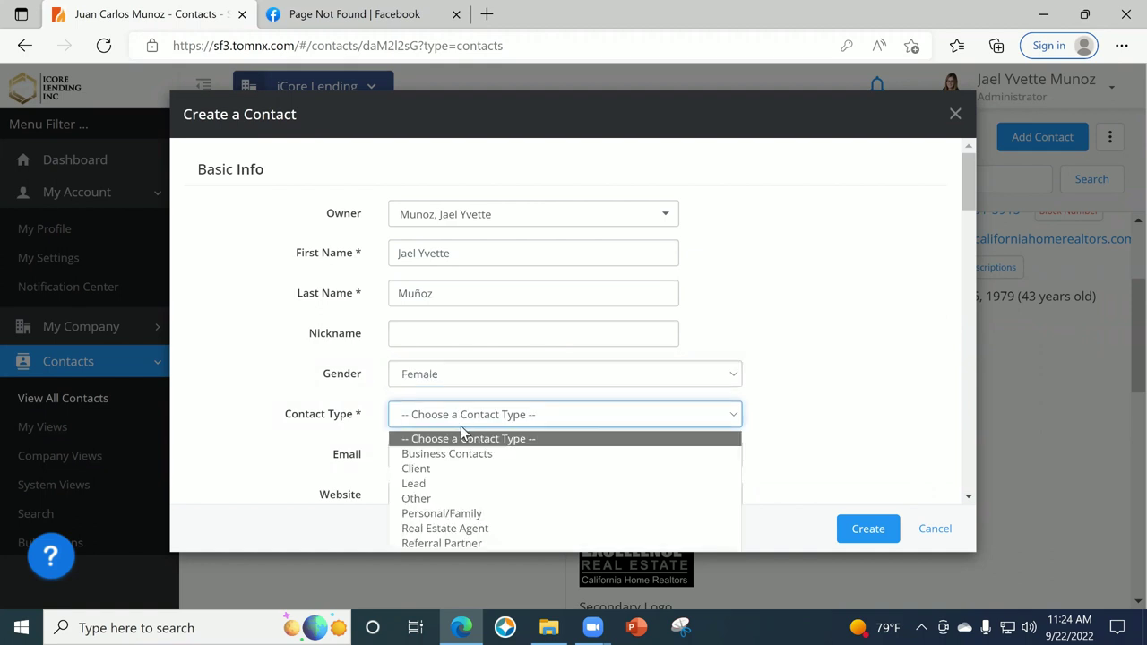
pyautogui.click(438, 469)
# - Enter the client's e-mail address
pyautogui.scroll(-1, 418, 462)
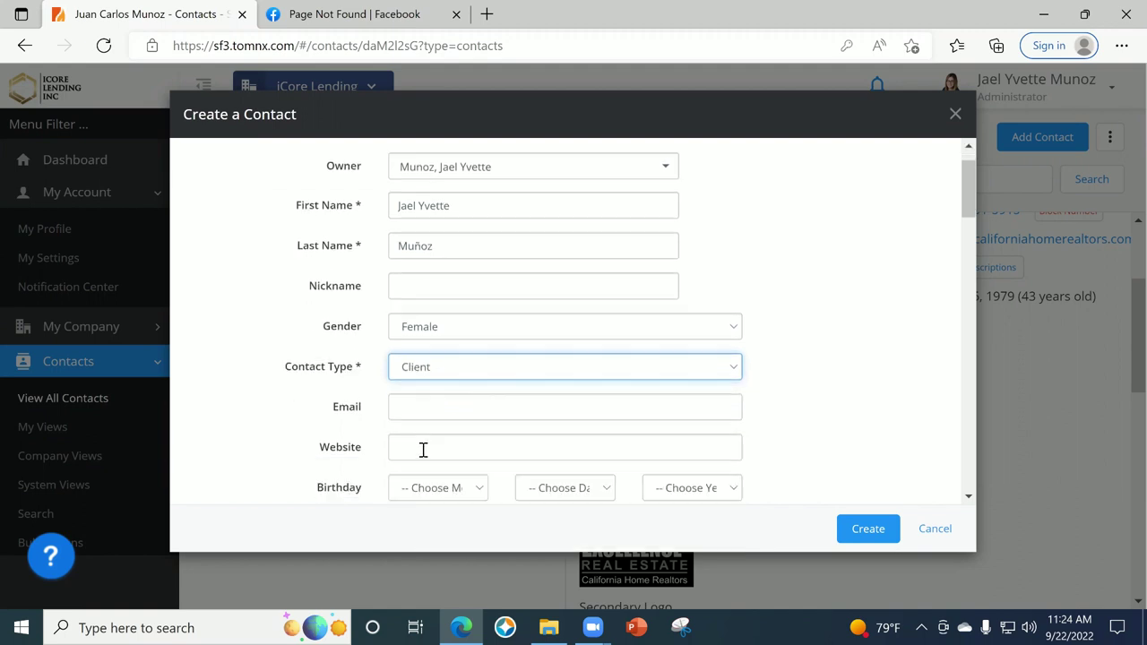
pyautogui.click(413, 395)
pyautogui.write('jme')
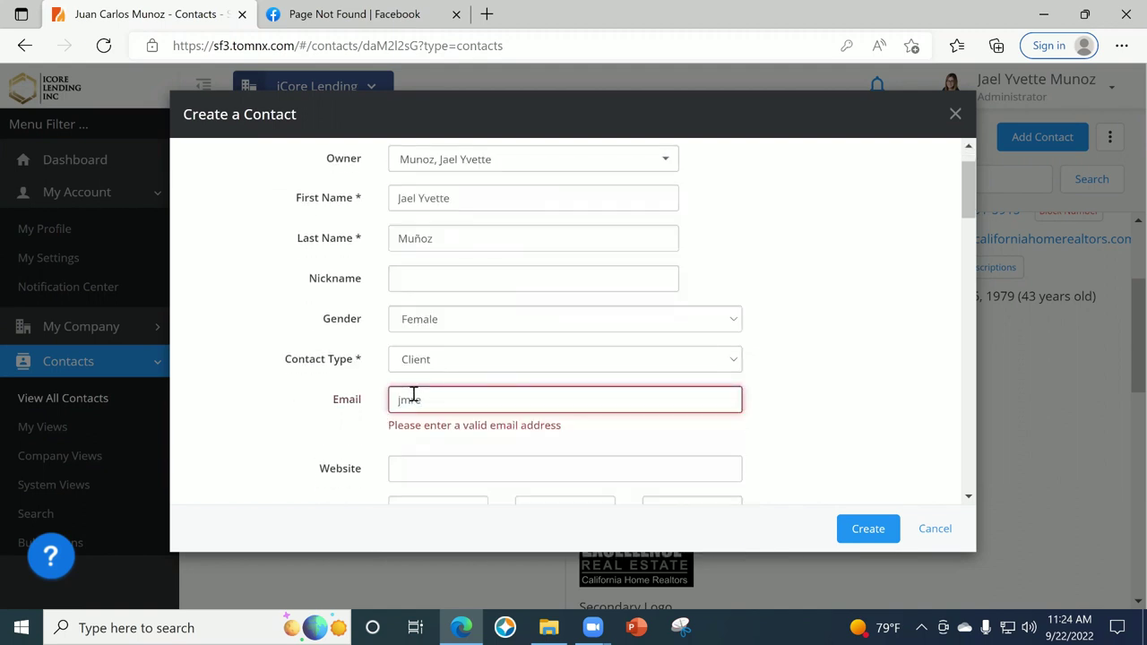
pyautogui.press('BackSpace')
pyautogui.press('BackSpace')
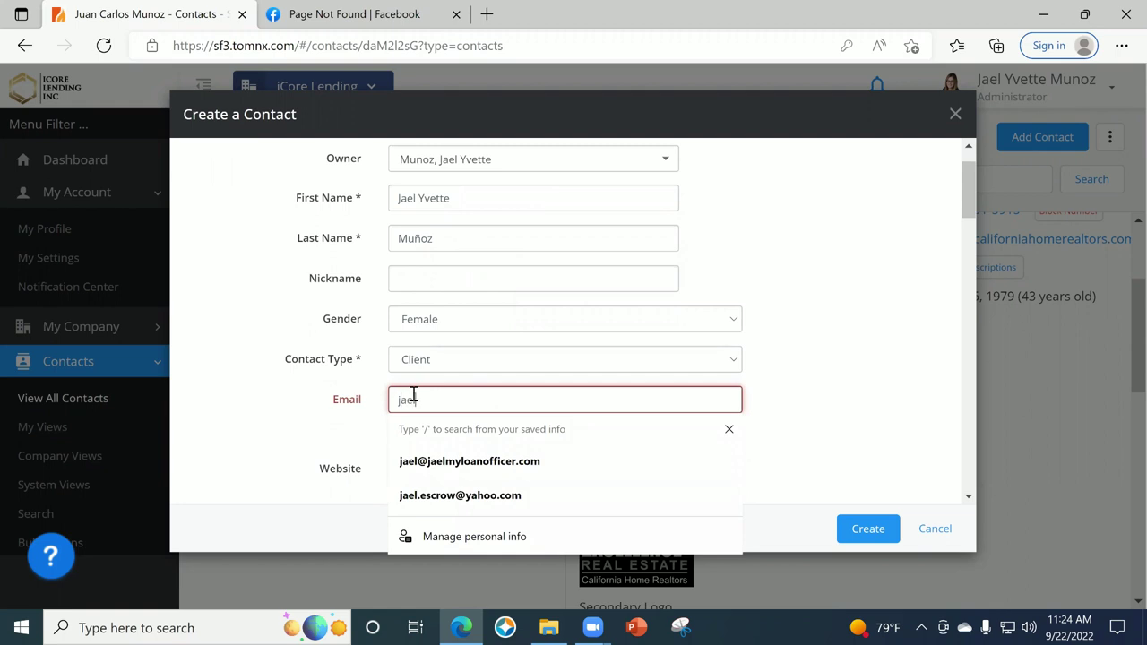
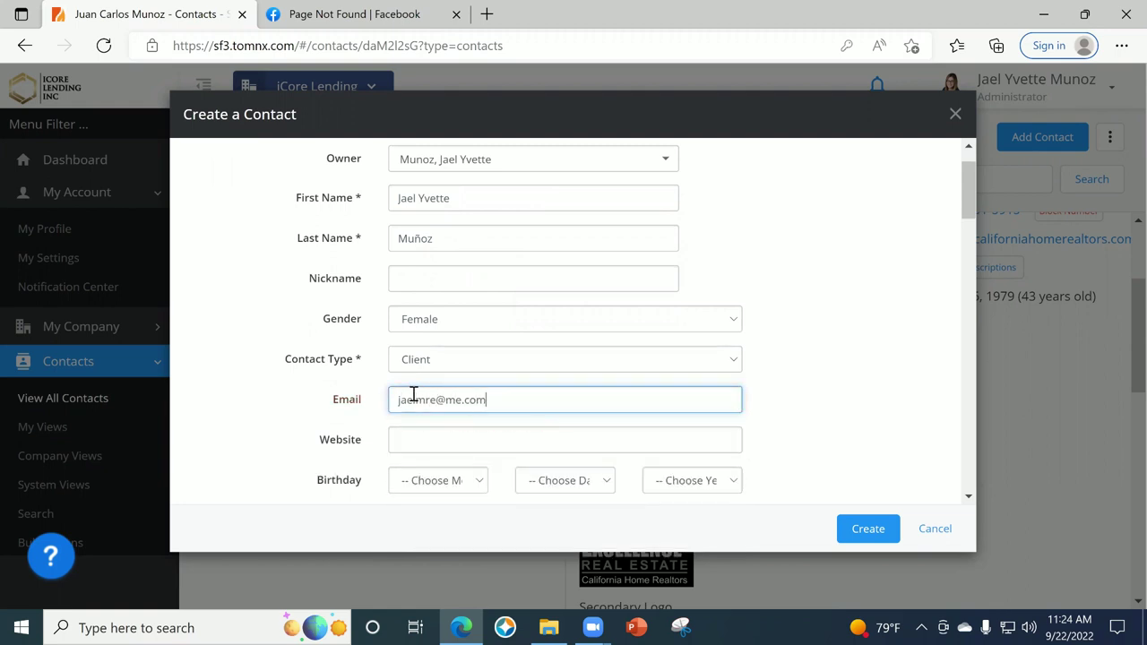
pyautogui.press('Tab')
# - Set the birthday to October 17, 1984
pyautogui.scroll(-1, 528, 431)
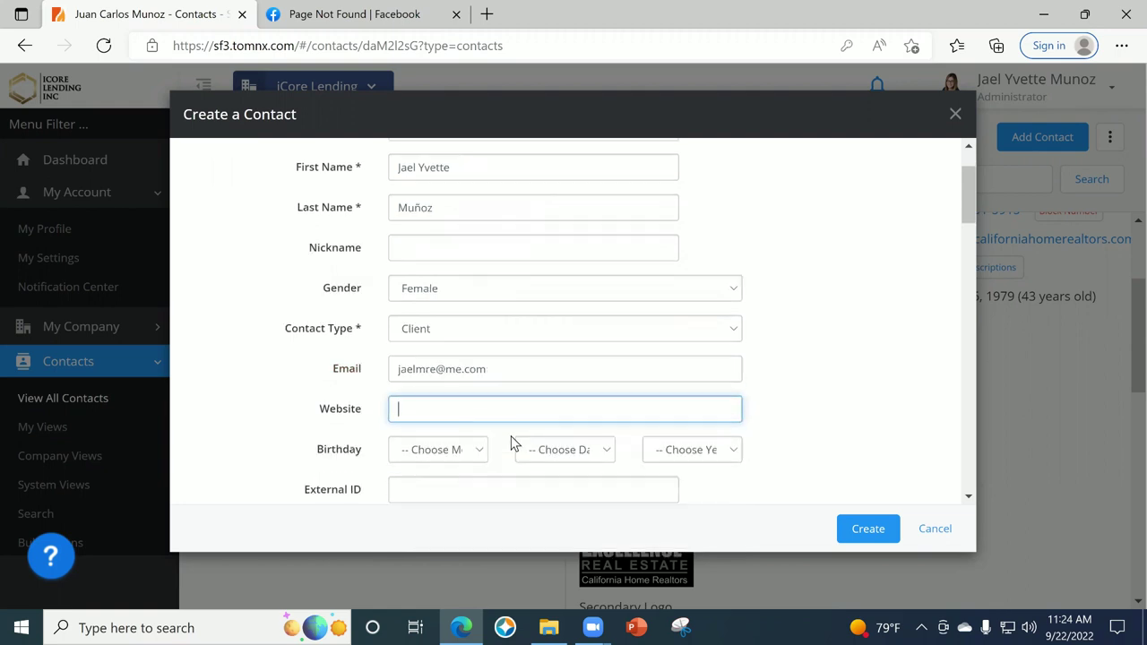
pyautogui.click(467, 428)
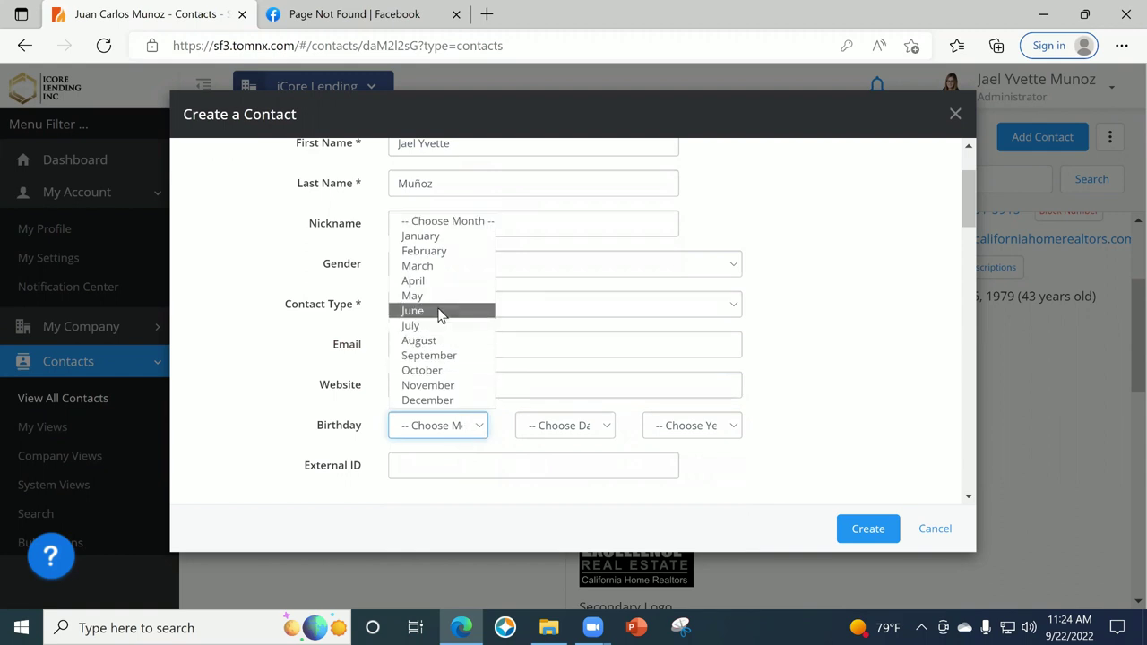
pyautogui.click(440, 369)
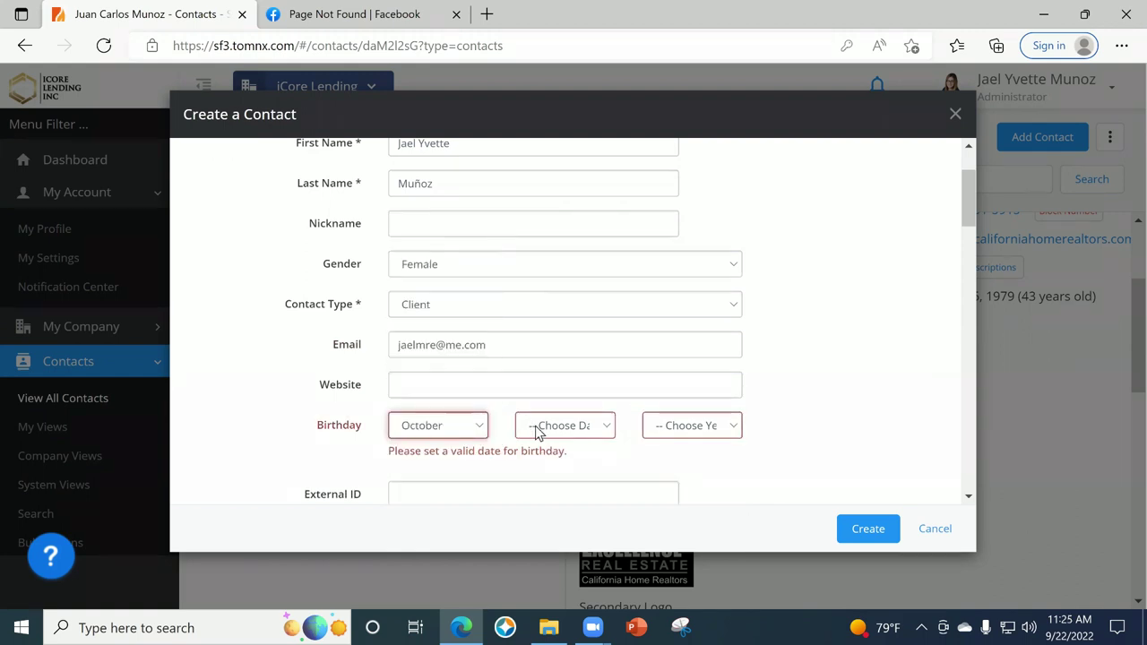
pyautogui.click(540, 428)
pyautogui.click(543, 370)
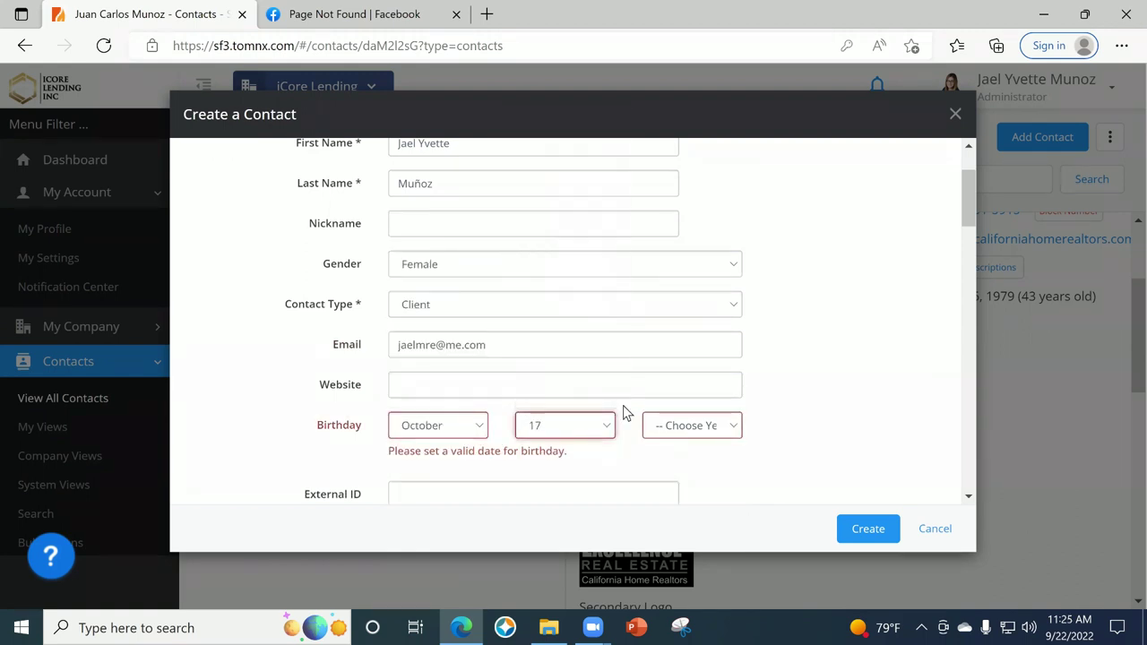
pyautogui.click(675, 432)
pyautogui.scroll(-5, 697, 364)
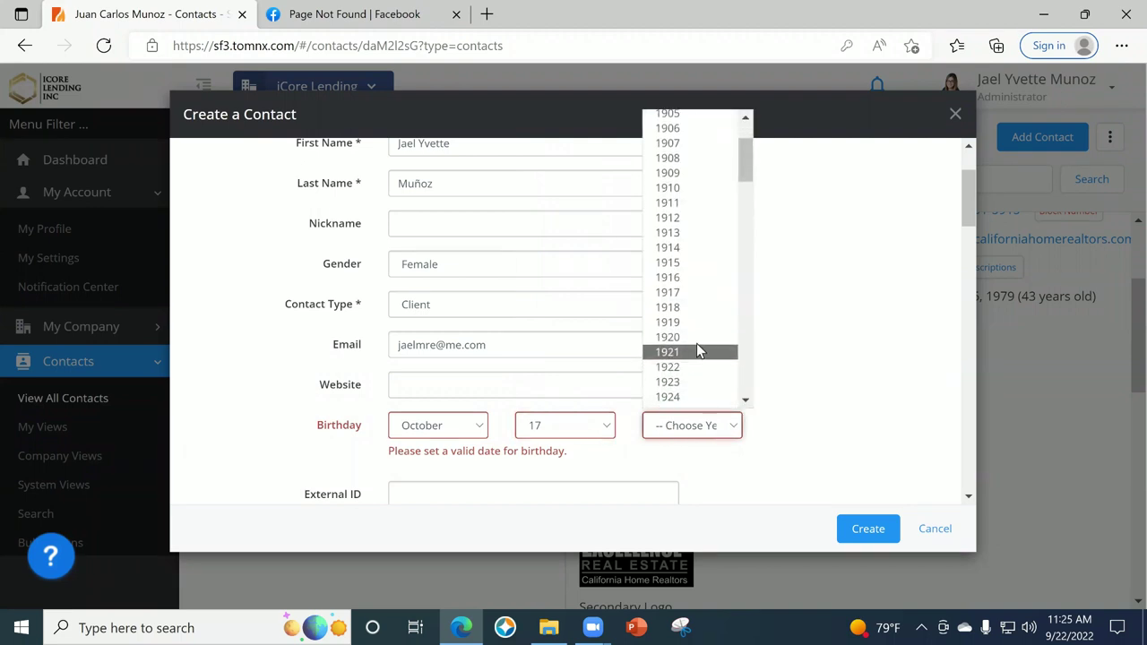
pyautogui.scroll(-10, 707, 364)
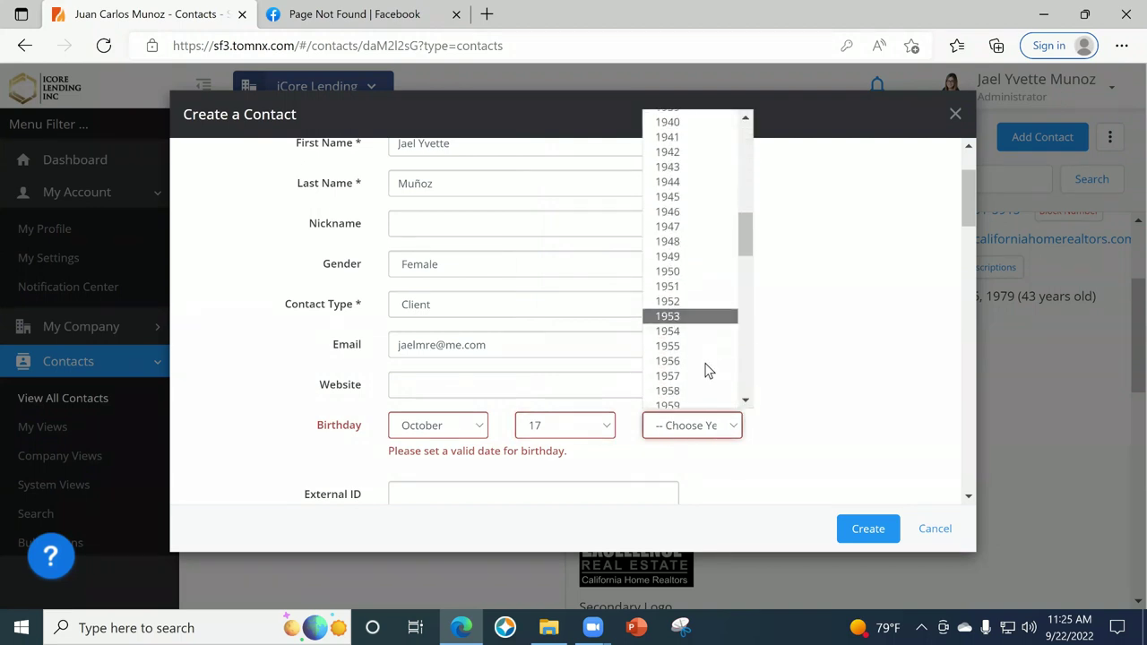
pyautogui.scroll(-8, 707, 363)
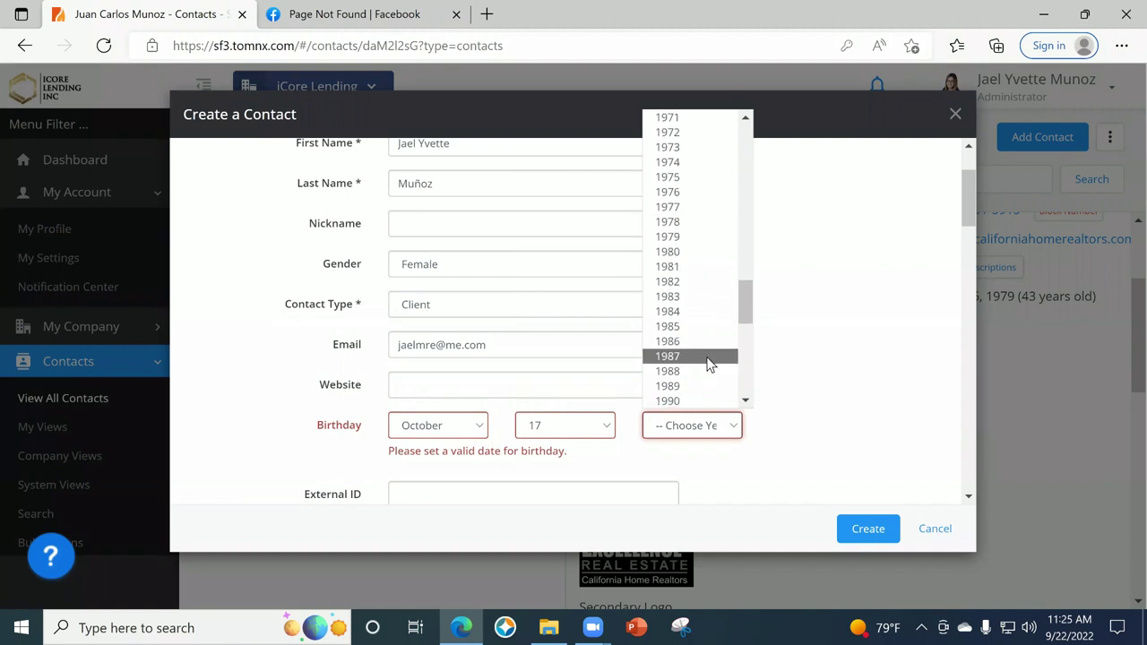
pyautogui.click(684, 314)
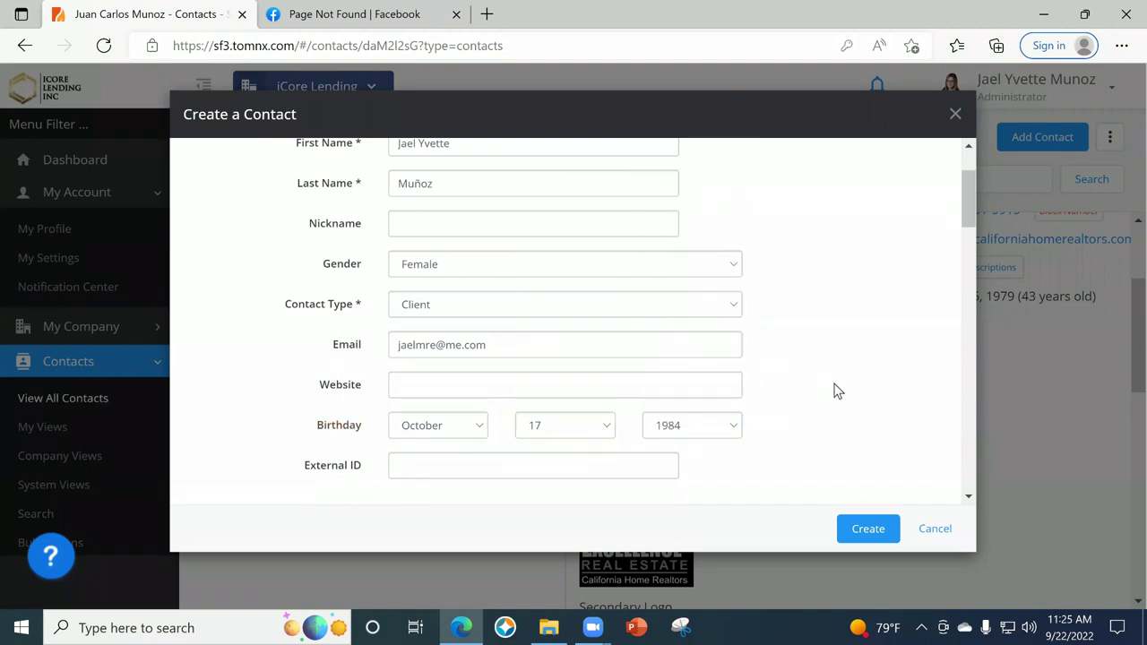
# - Enter the client's mobile phone number
pyautogui.scroll(-1, 779, 412)
pyautogui.scroll(-2, 612, 451)
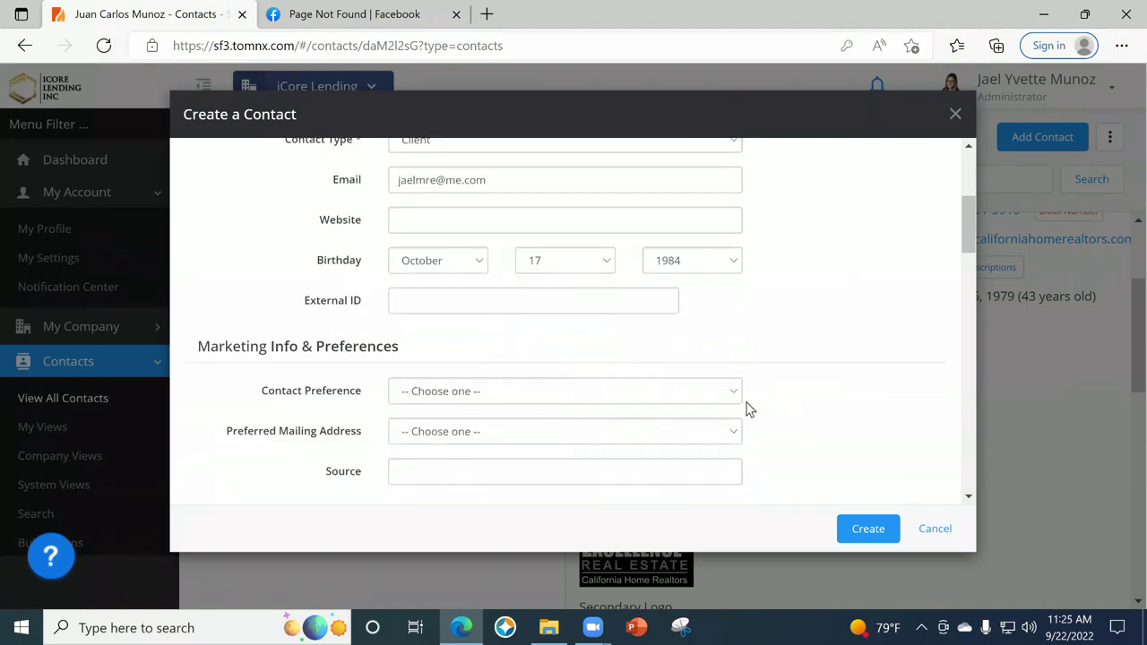
pyautogui.scroll(-2, 722, 355)
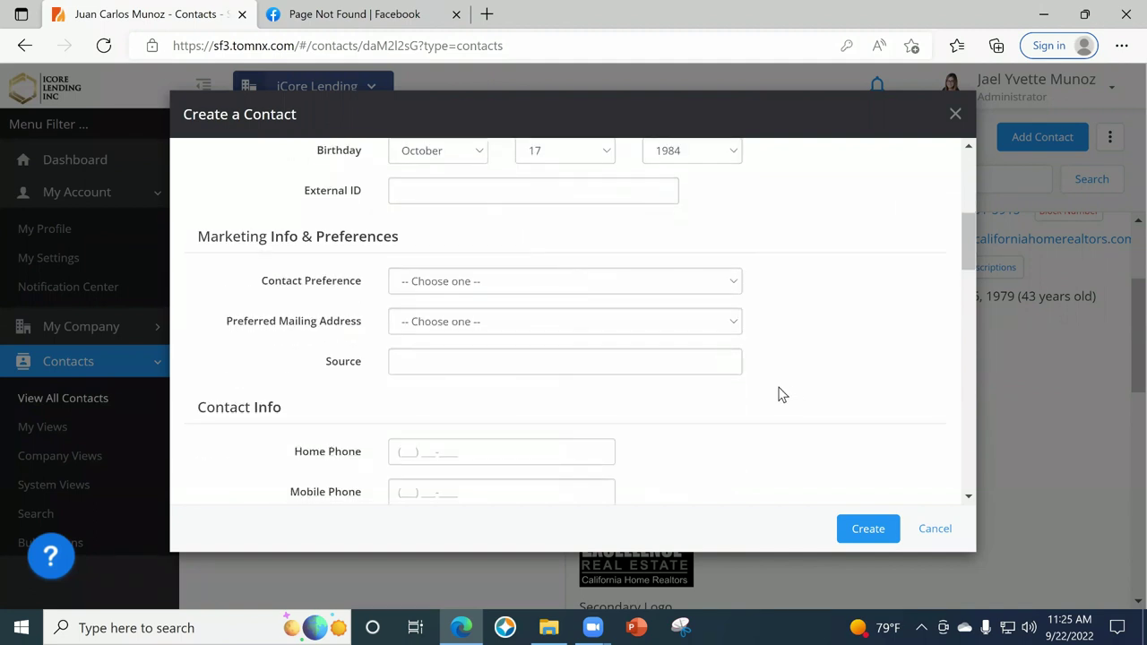
pyautogui.scroll(-1, 663, 416)
pyautogui.click(496, 436)
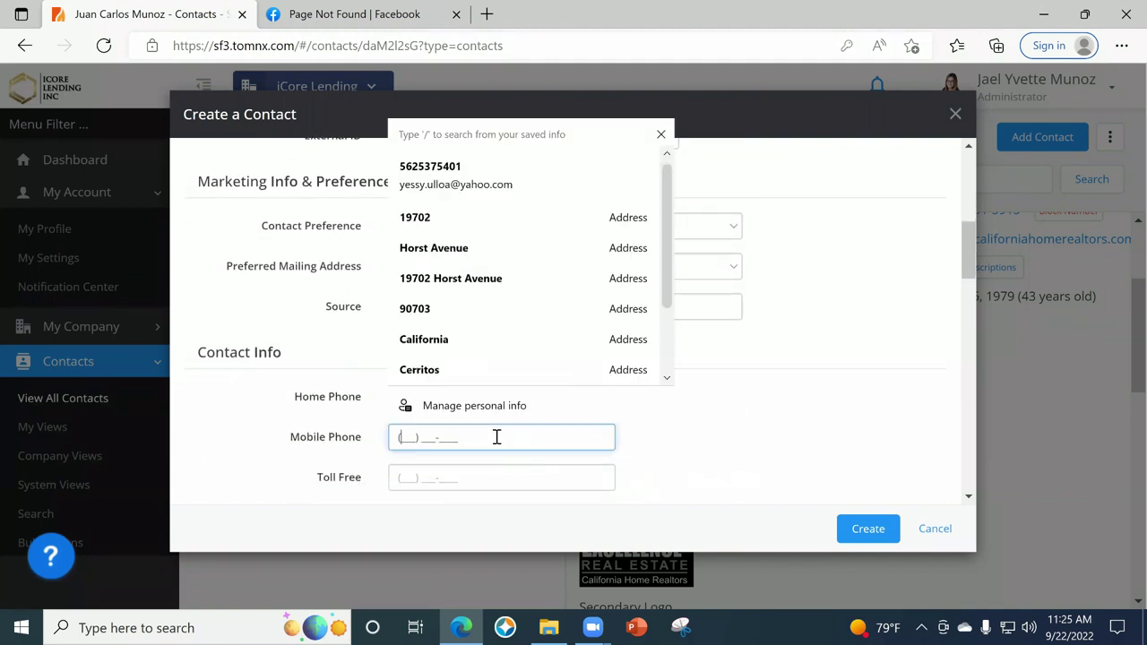
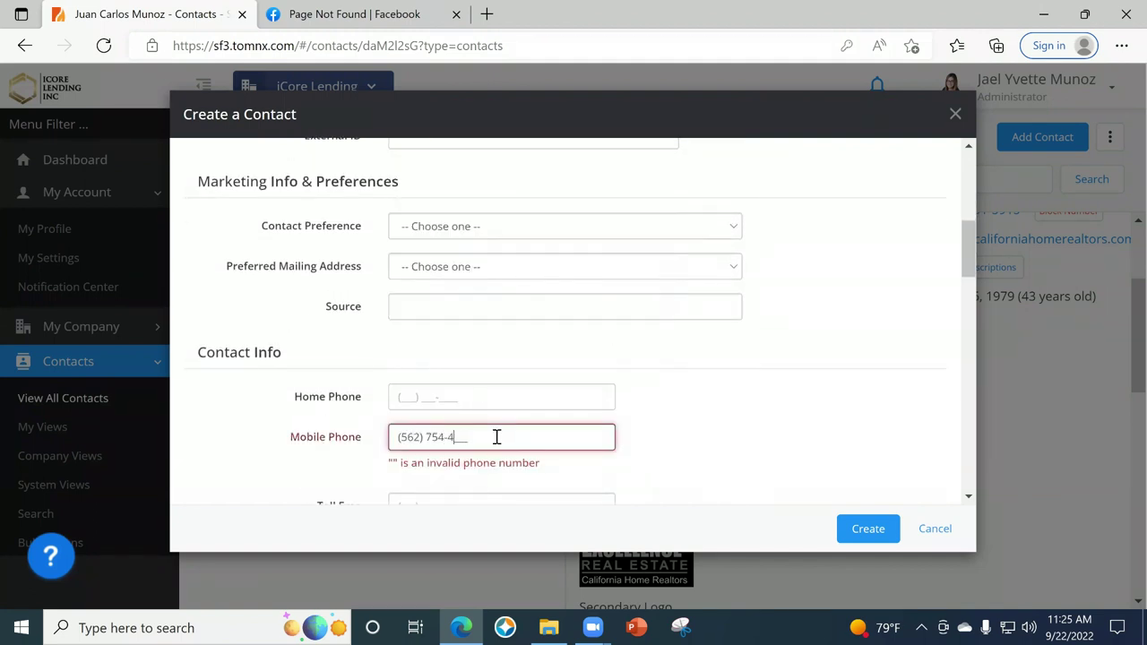
pyautogui.scroll(-4, 711, 409)
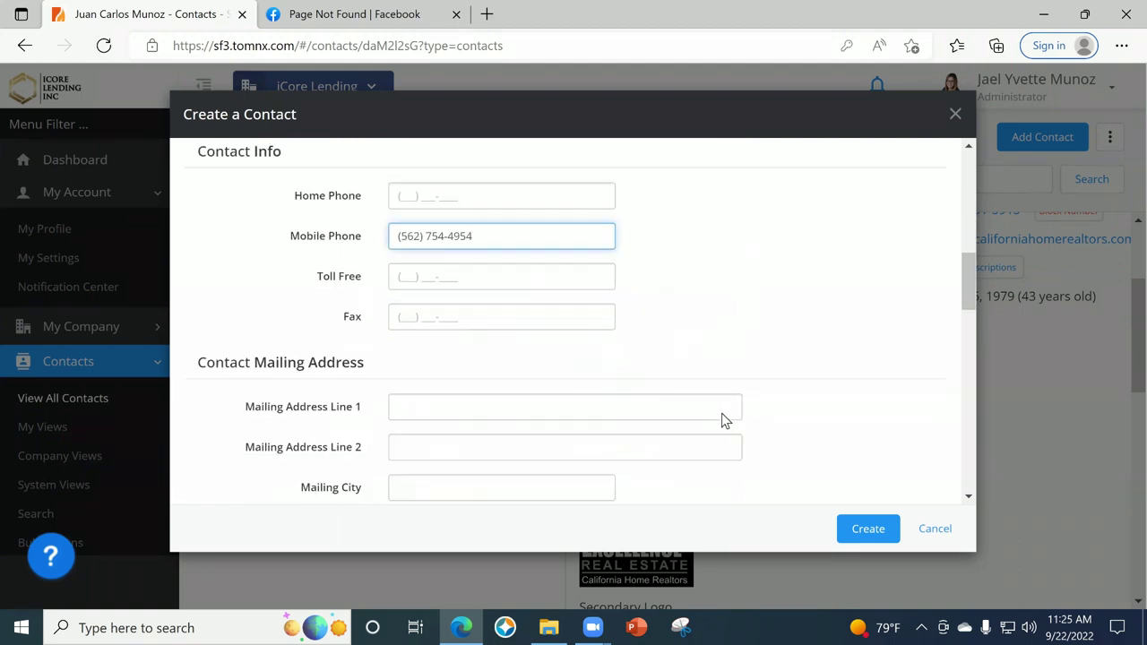
pyautogui.scroll(-10, 753, 376)
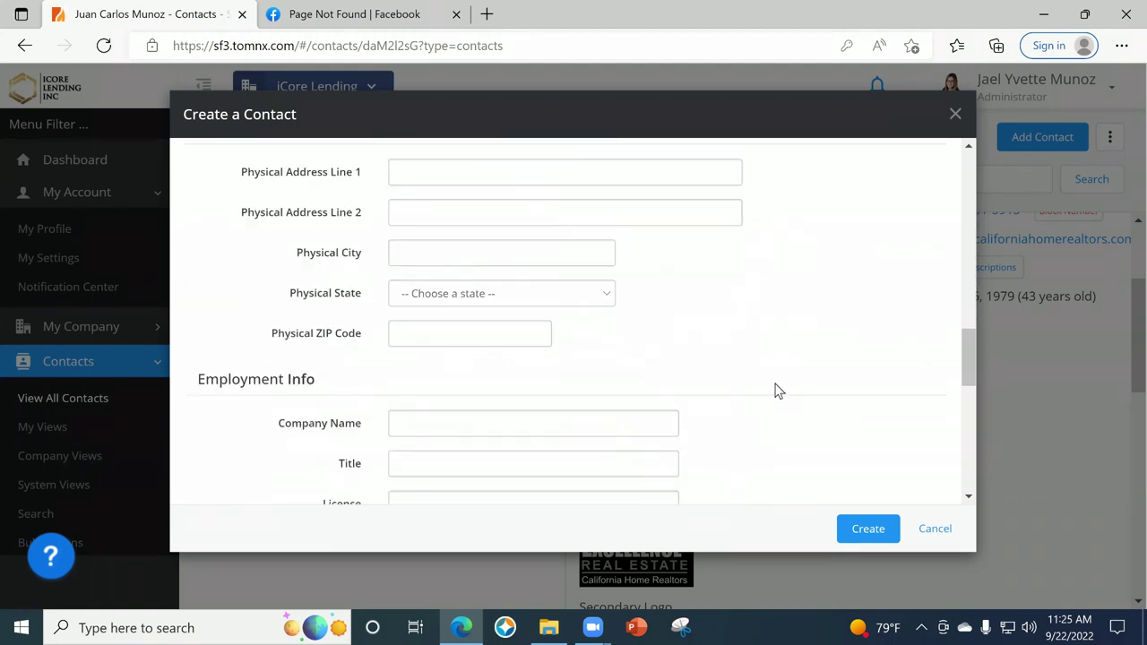
pyautogui.scroll(-10, 776, 391)
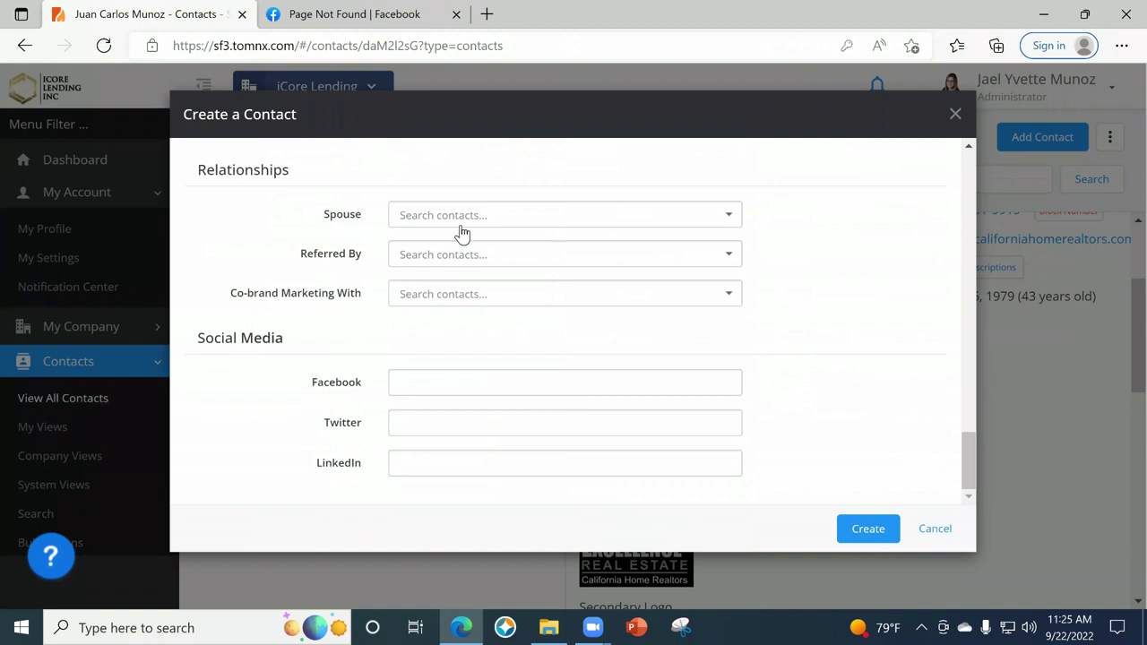
# - Select the real estate agent contact as the client's Spouse
pyautogui.click(459, 224)
pyautogui.click(464, 244)
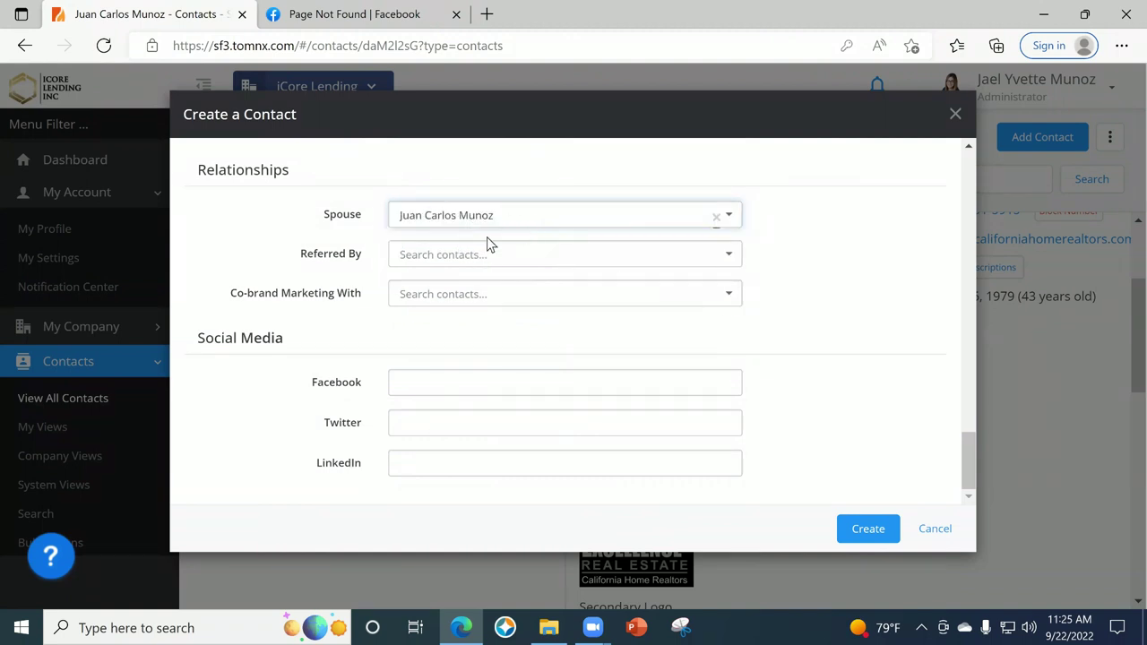
pyautogui.click(507, 215)
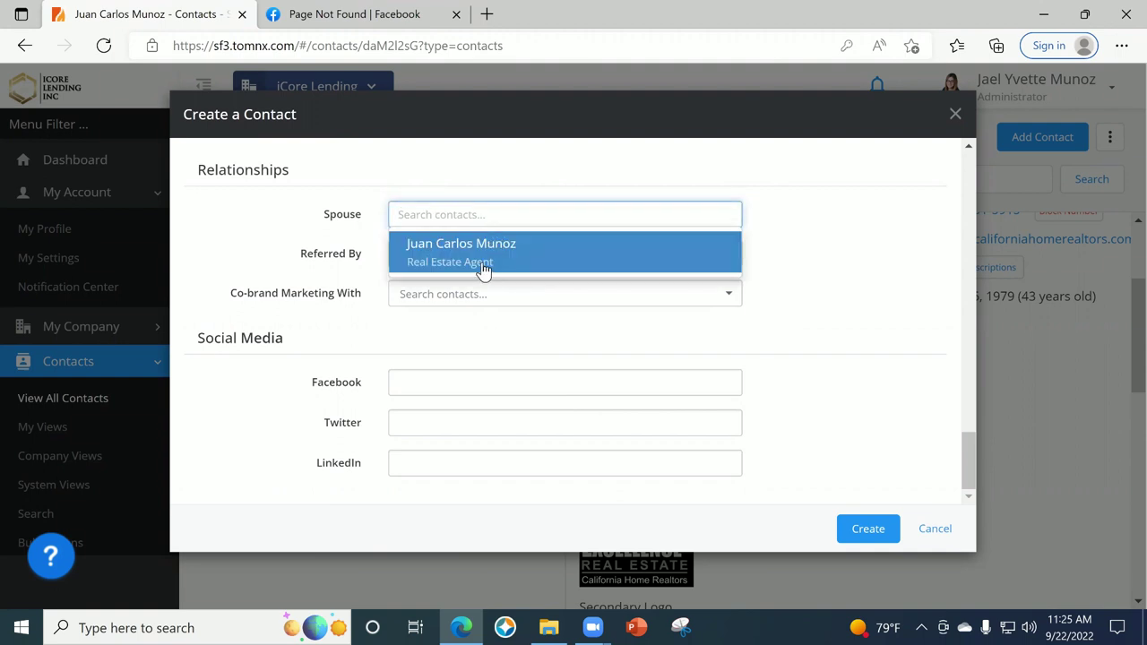
pyautogui.click(486, 260)
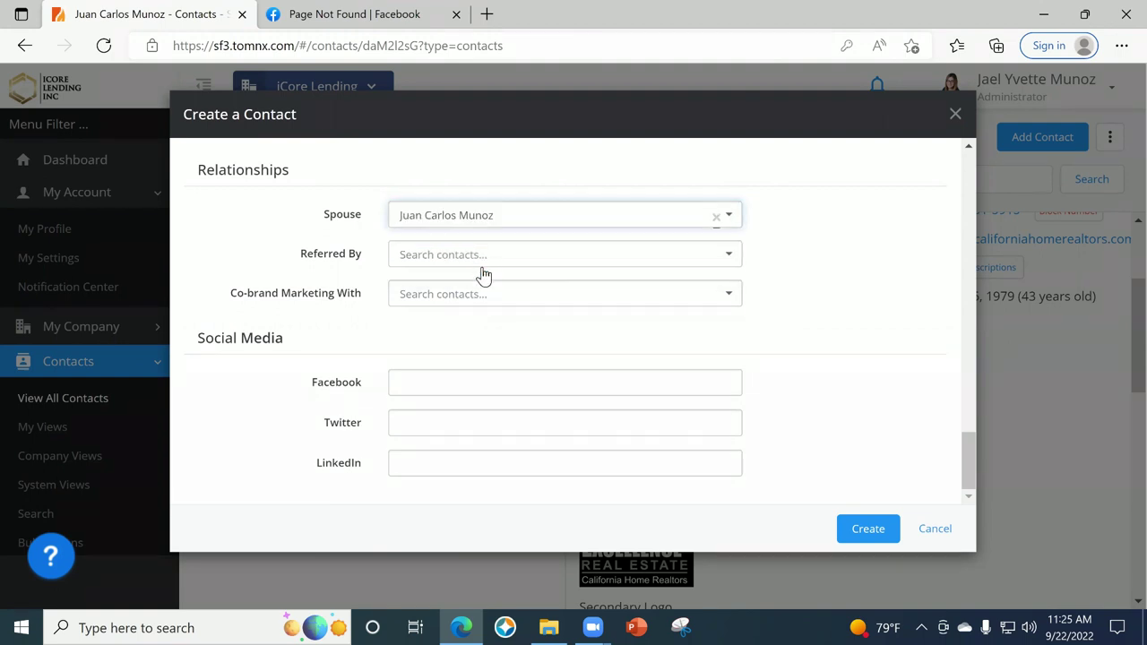
# - Set the agent as Co-brand Marketing partner and create the client contact
pyautogui.click(421, 259)
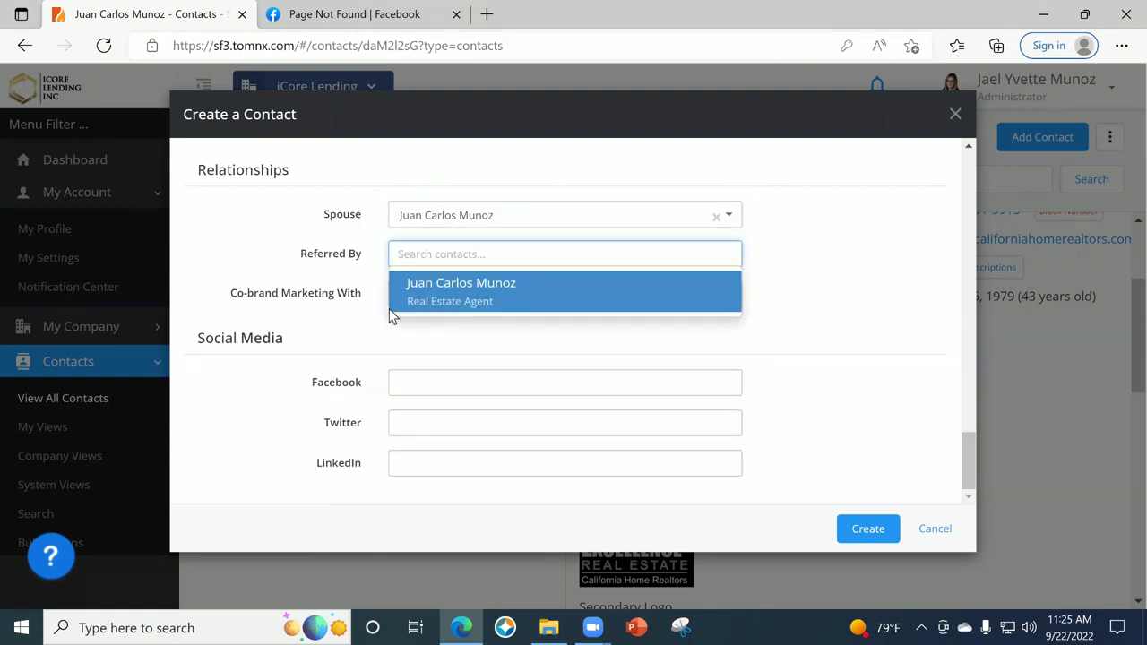
pyautogui.click(415, 294)
pyautogui.click(453, 333)
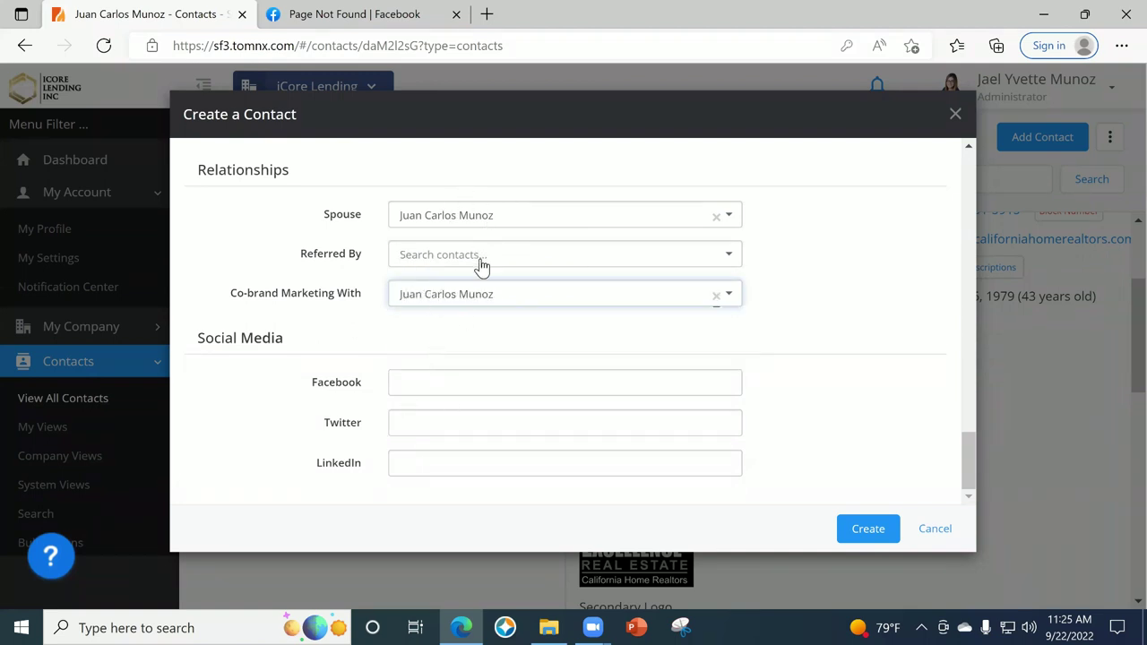
pyautogui.click(866, 529)
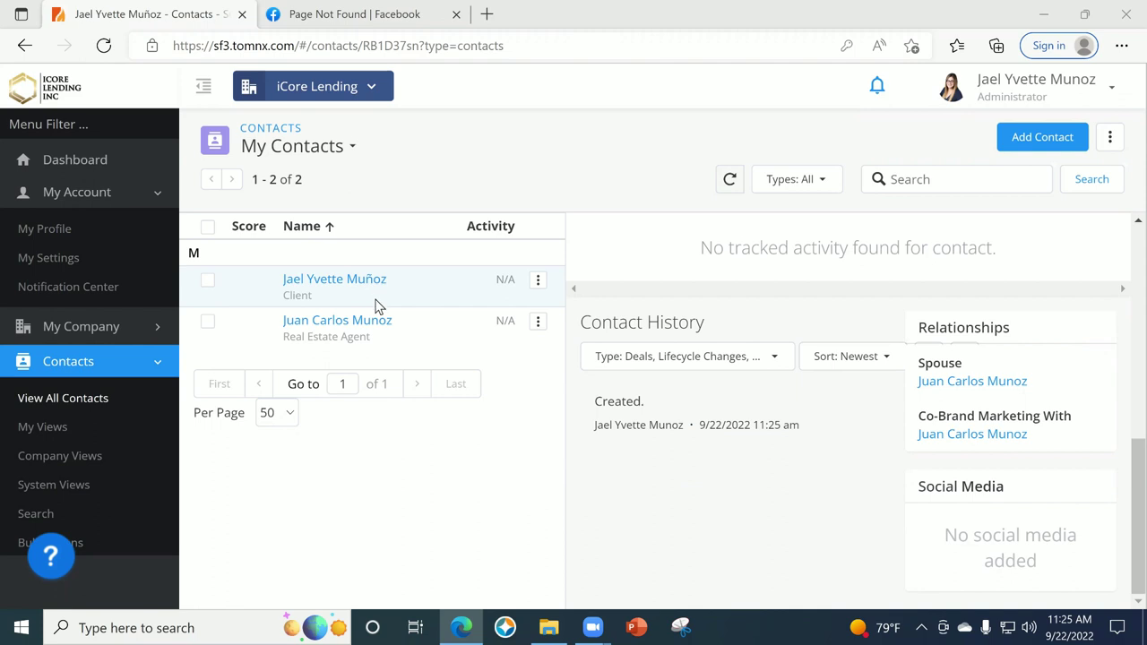
pyautogui.click(349, 287)
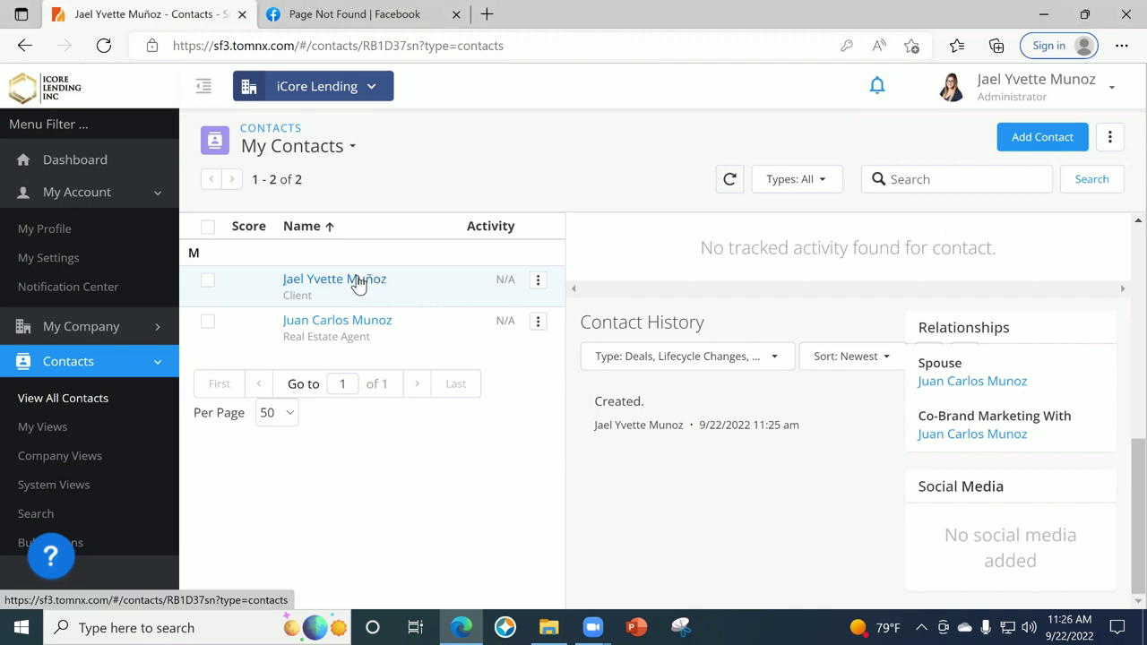
pyautogui.click(537, 281)
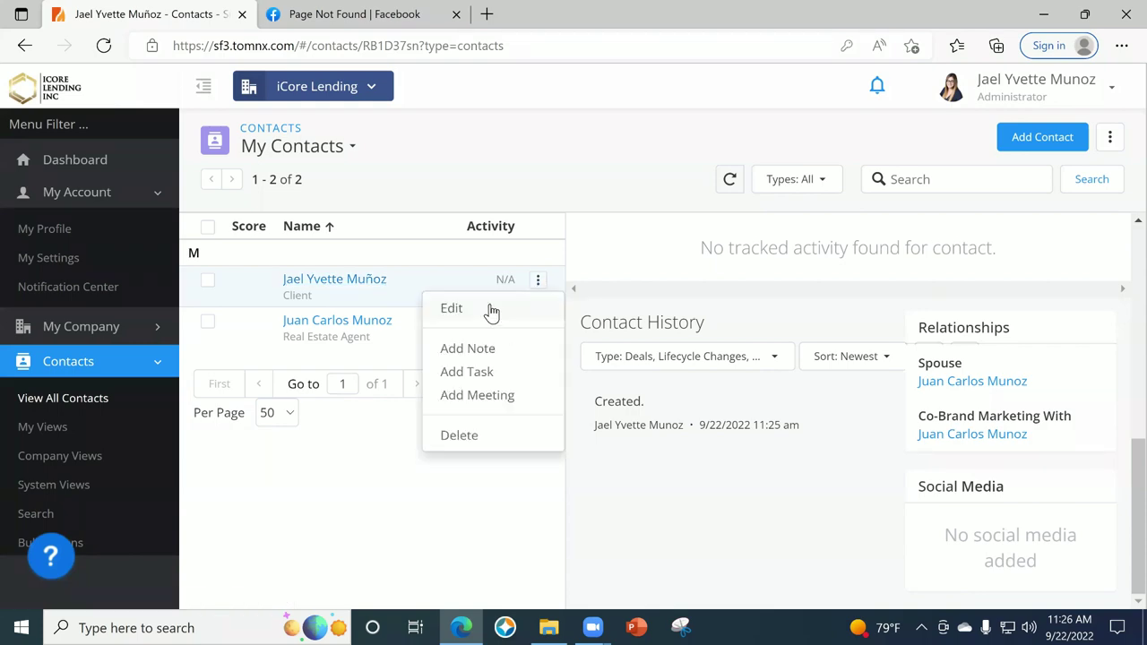
pyautogui.click(863, 257)
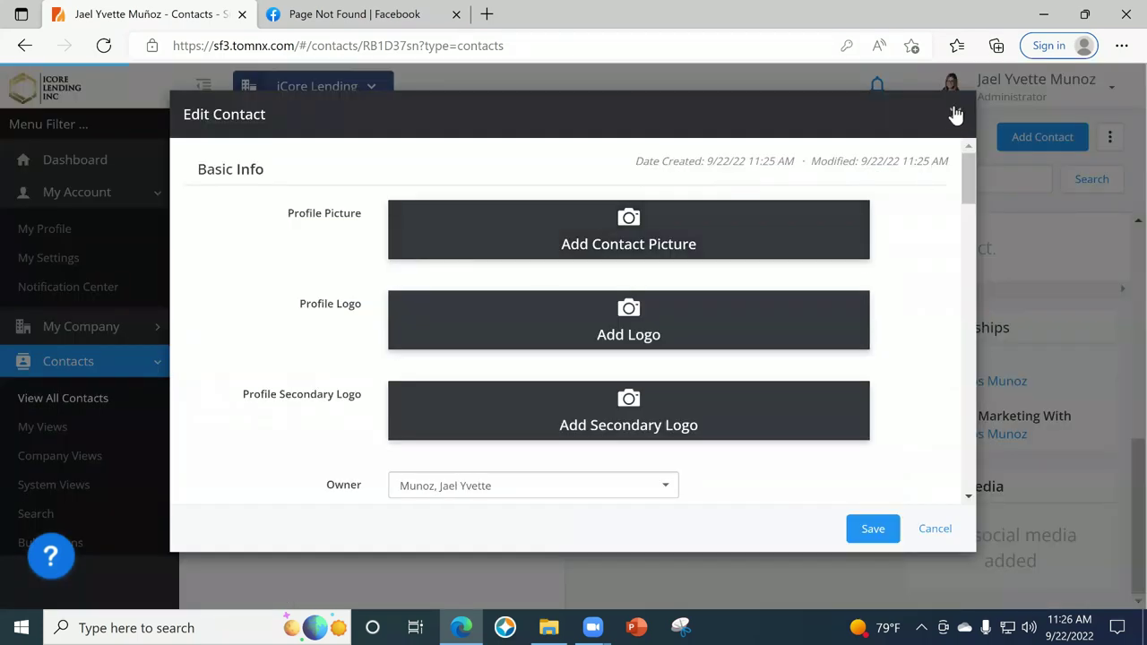
pyautogui.click(953, 113)
pyautogui.click(538, 281)
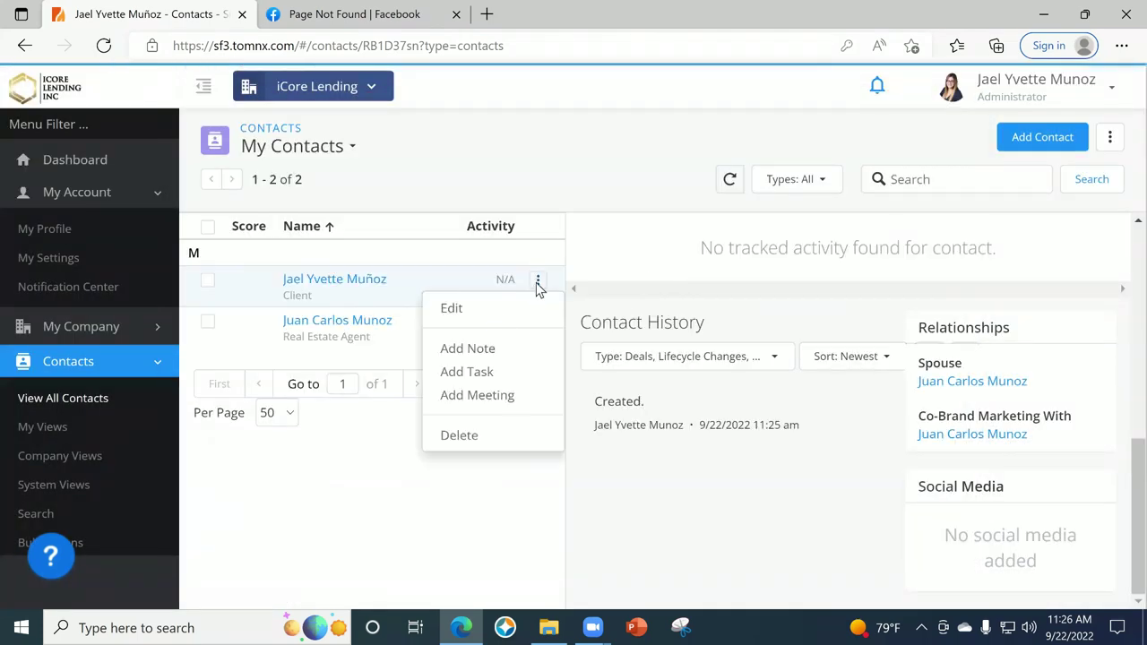
pyautogui.click(494, 314)
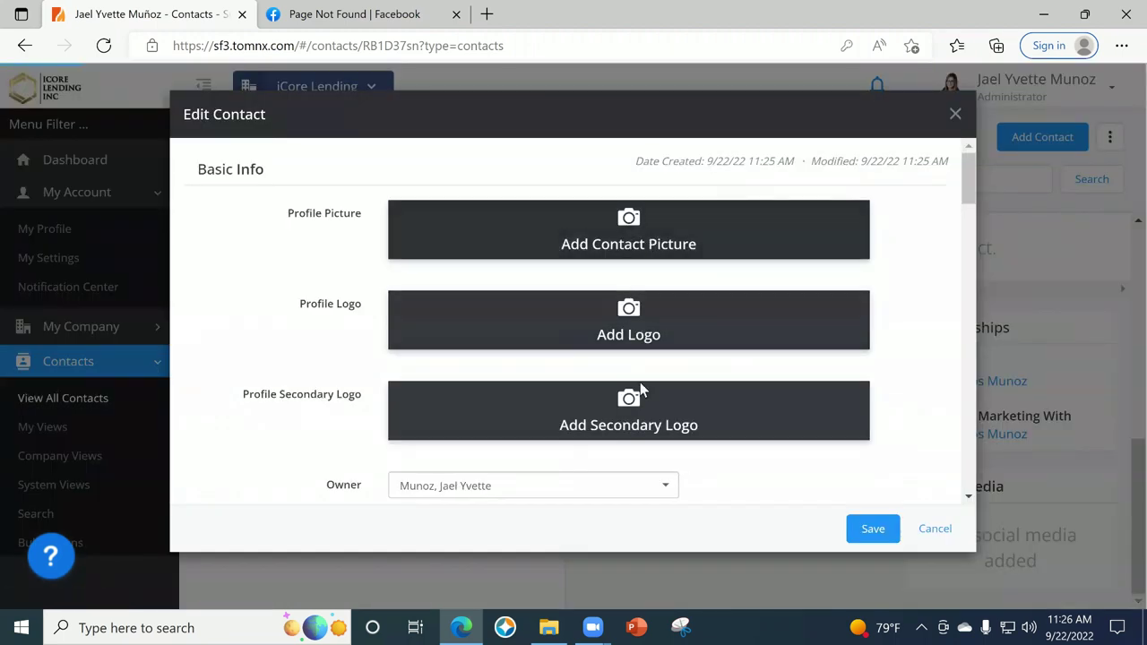
pyautogui.scroll(-3, 657, 444)
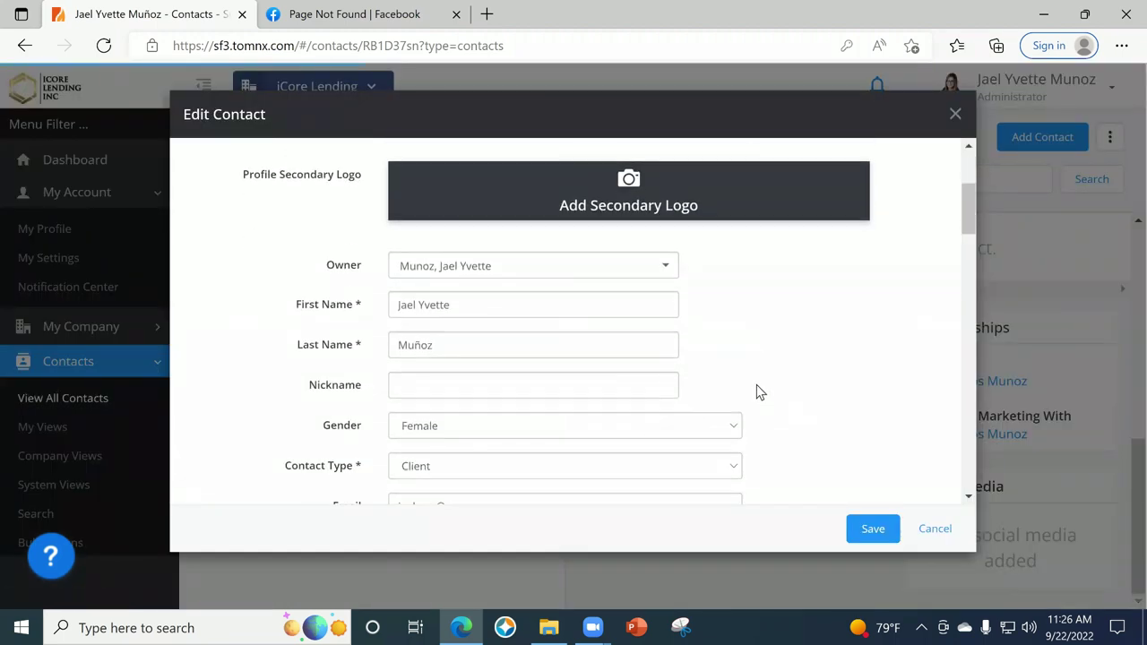
pyautogui.scroll(-1, 432, 405)
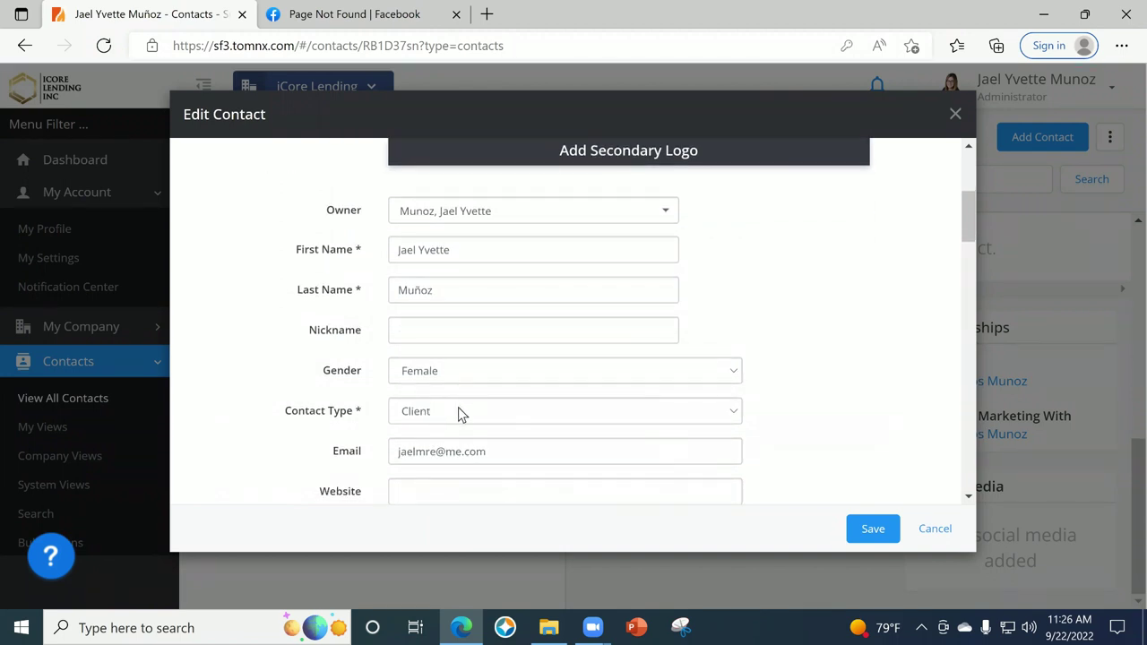
pyautogui.click(458, 410)
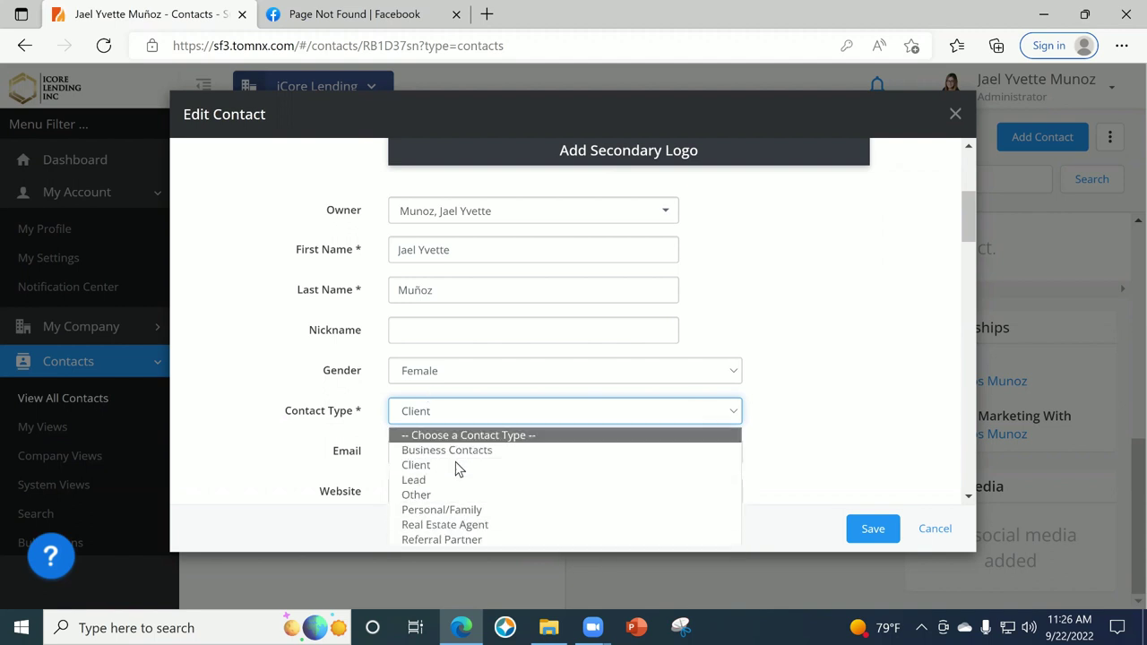
pyautogui.click(949, 447)
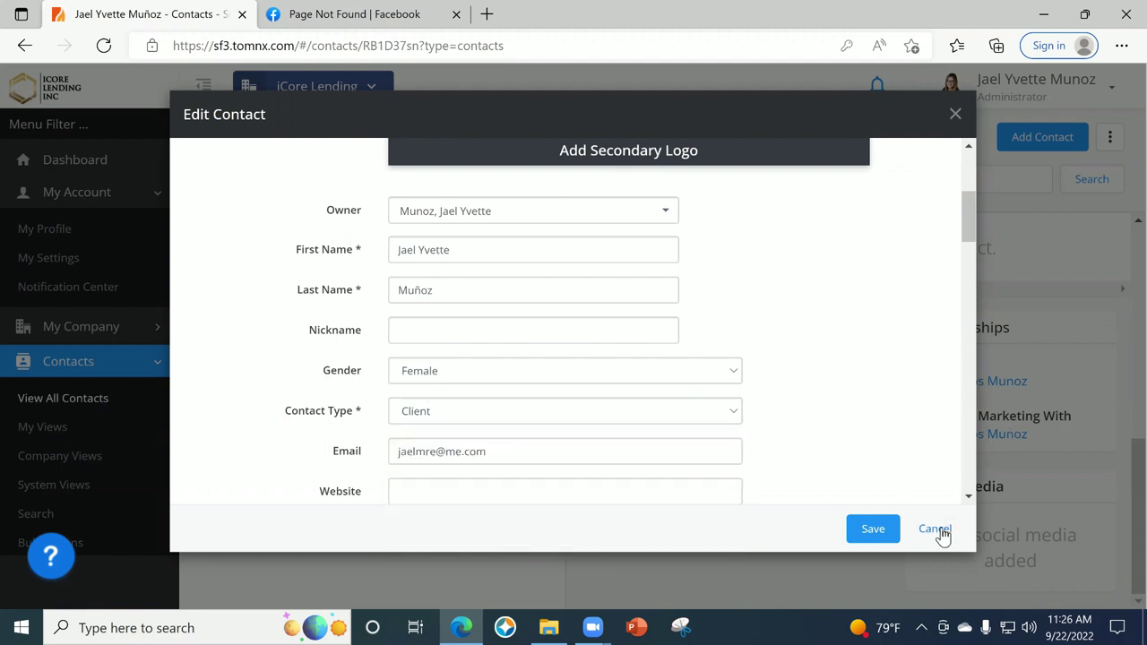
pyautogui.click(937, 534)
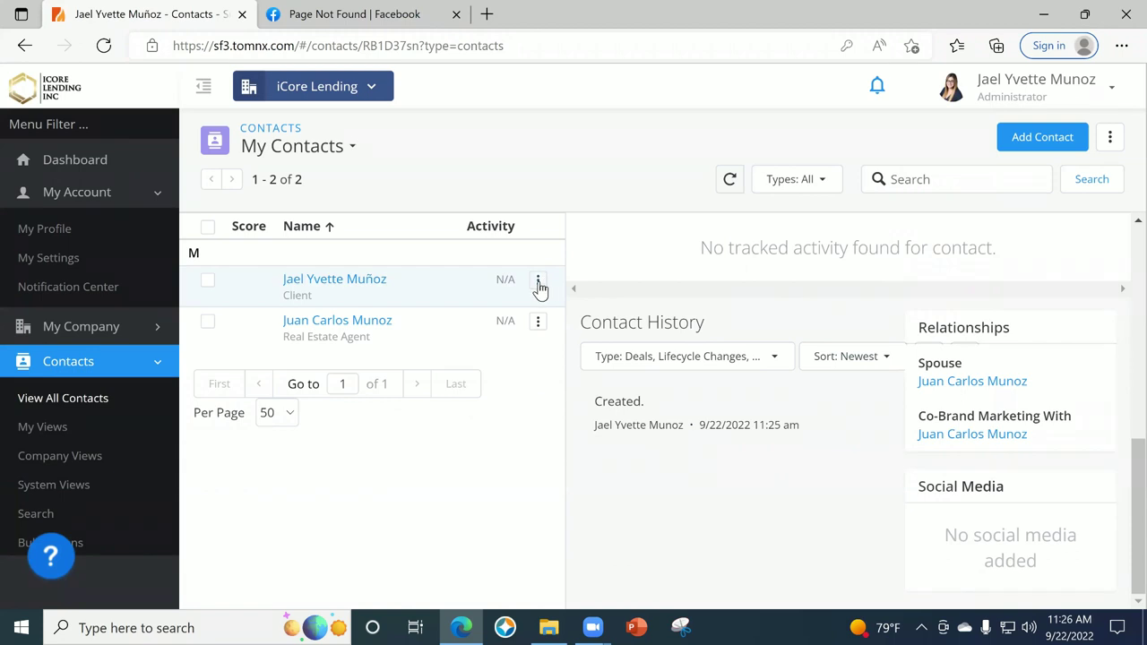
pyautogui.click(538, 284)
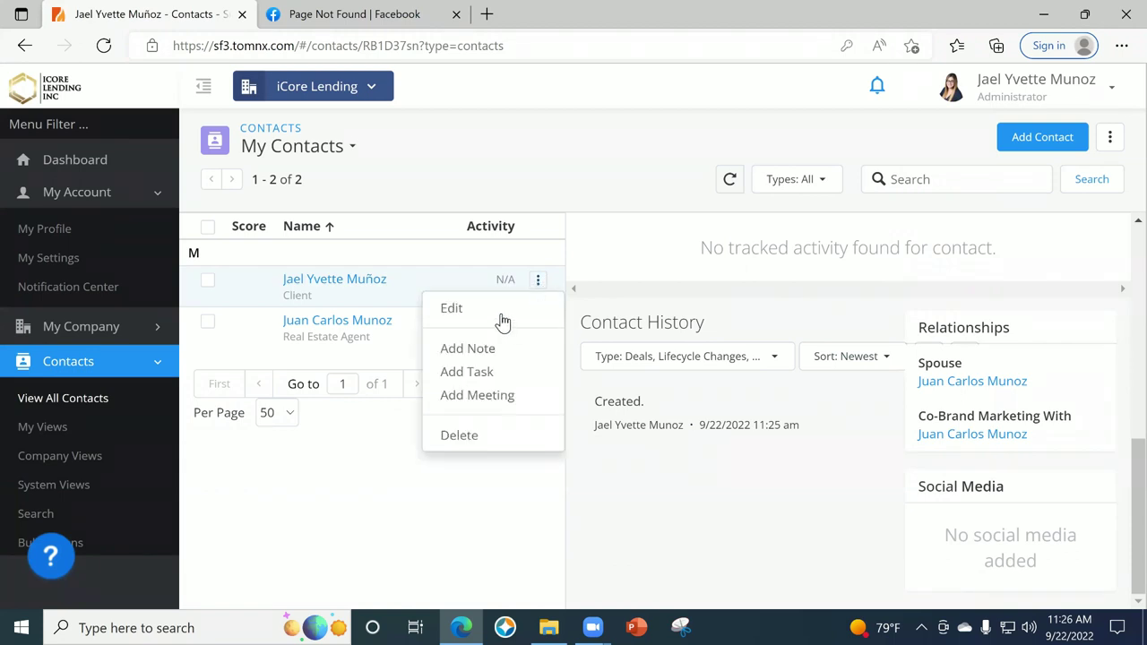
pyautogui.click(466, 373)
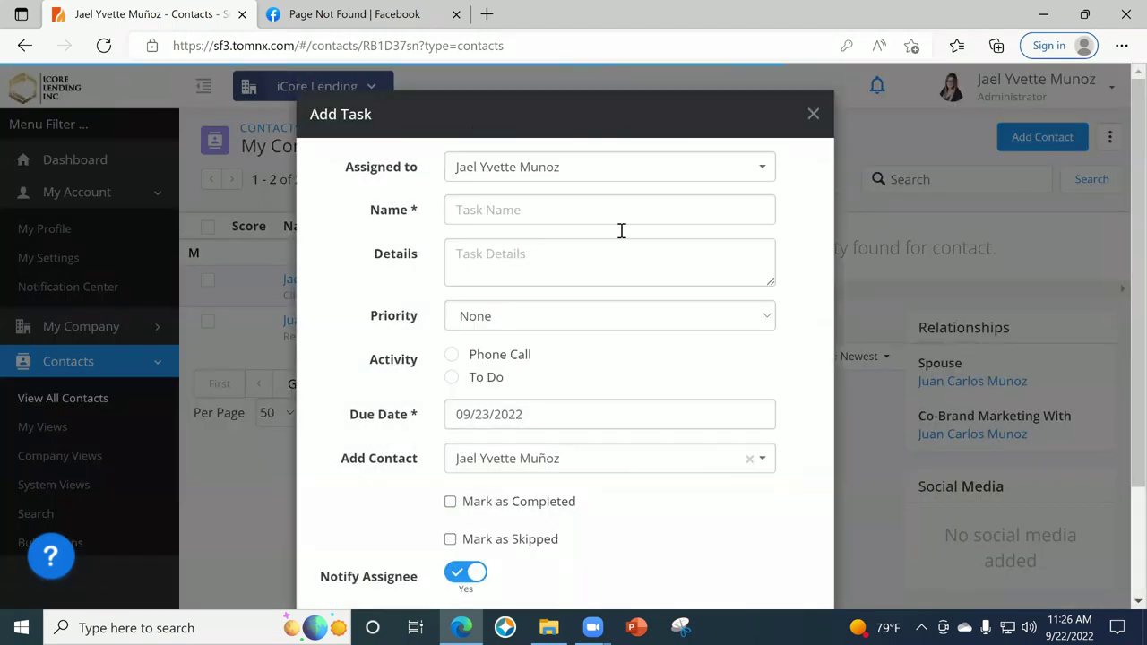
pyautogui.click(503, 208)
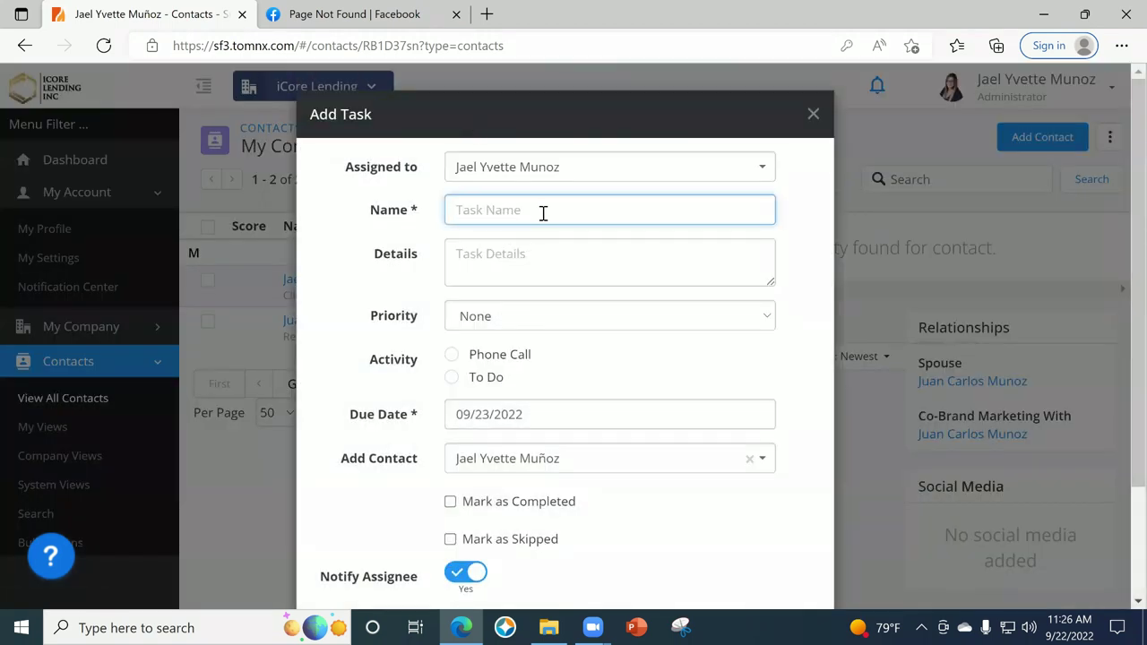
pyautogui.write('Follow')
pyautogui.press('Tab')
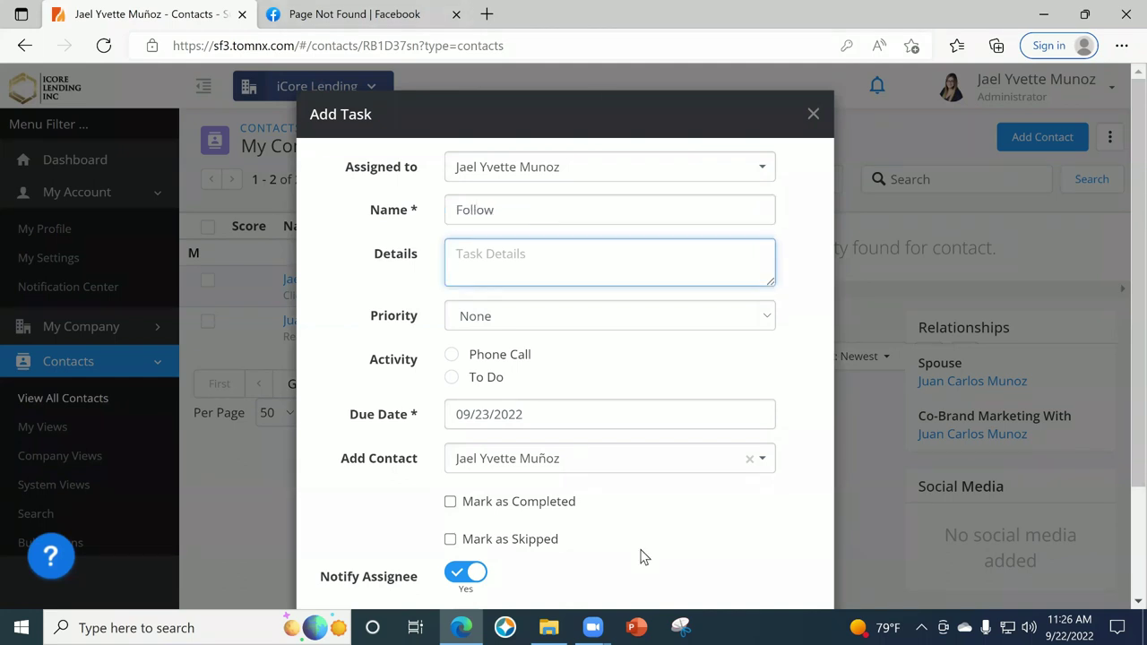
pyautogui.click(451, 355)
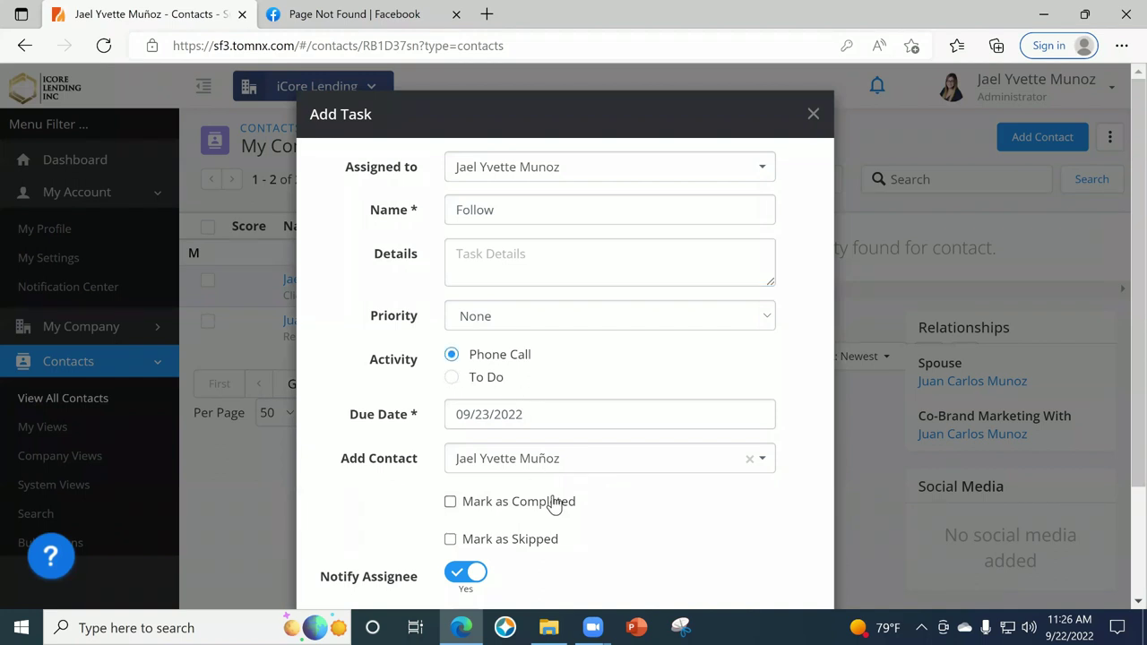
pyautogui.scroll(-1, 560, 503)
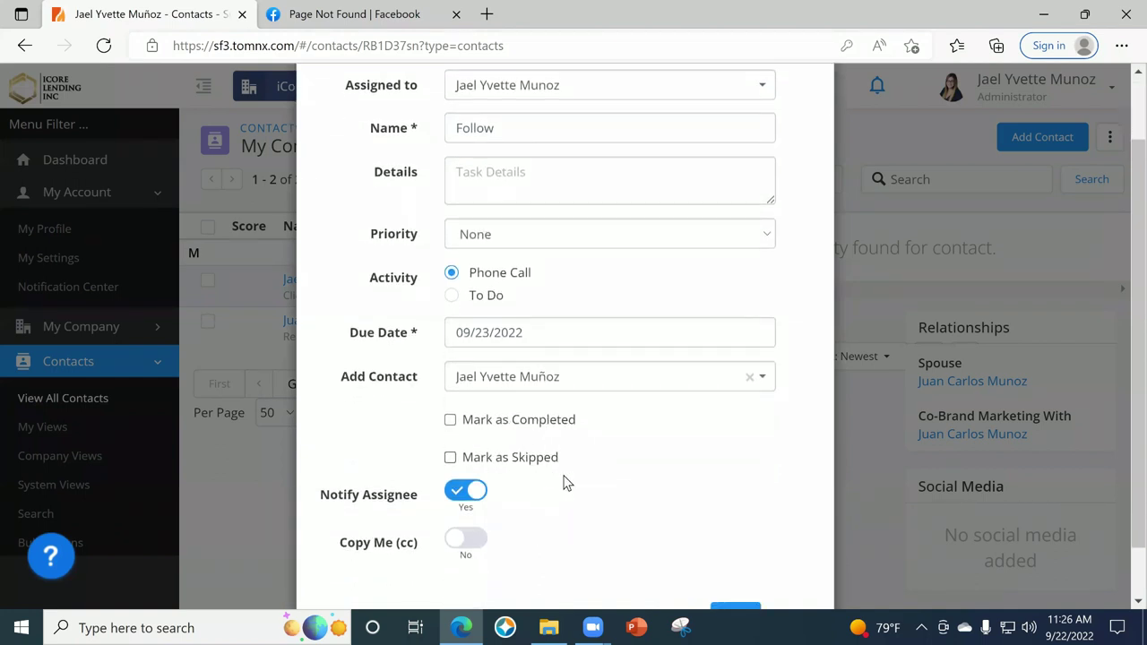
pyautogui.scroll(-1, 645, 495)
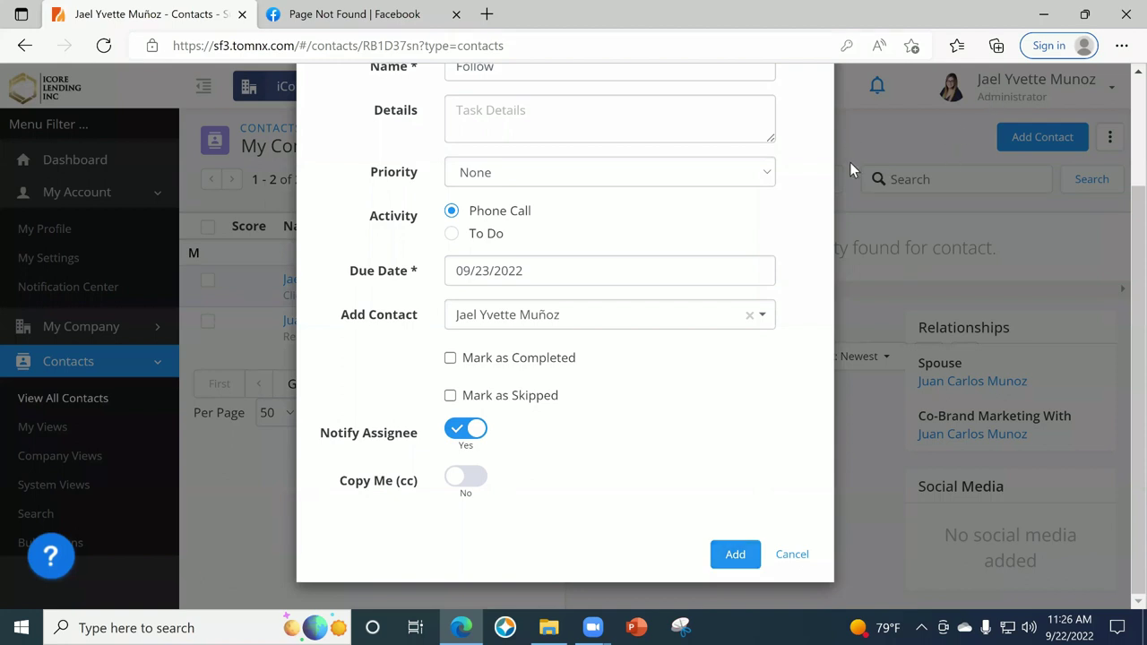
pyautogui.scroll(2, 770, 573)
pyautogui.scroll(-1, 793, 564)
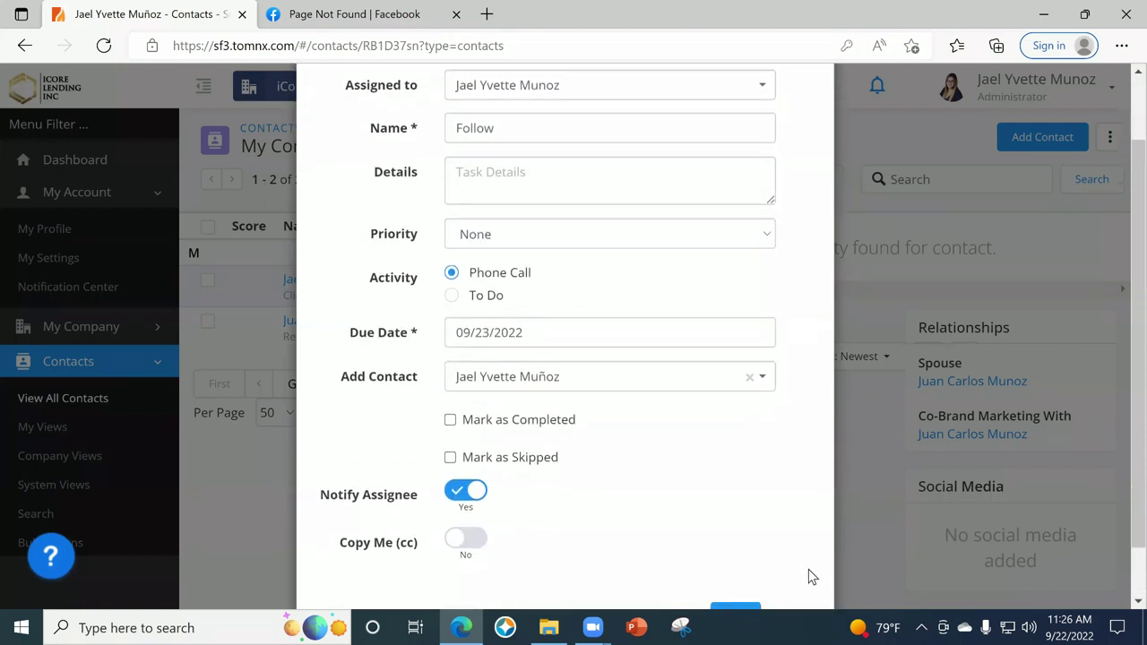
pyautogui.scroll(-1, 808, 576)
pyautogui.click(807, 555)
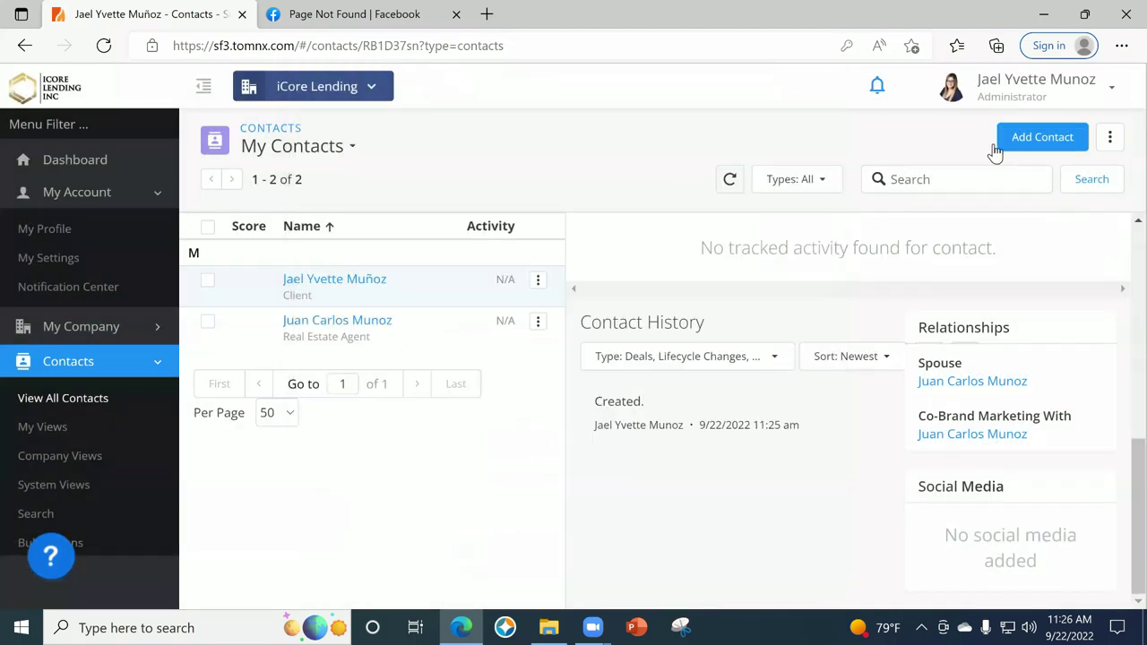
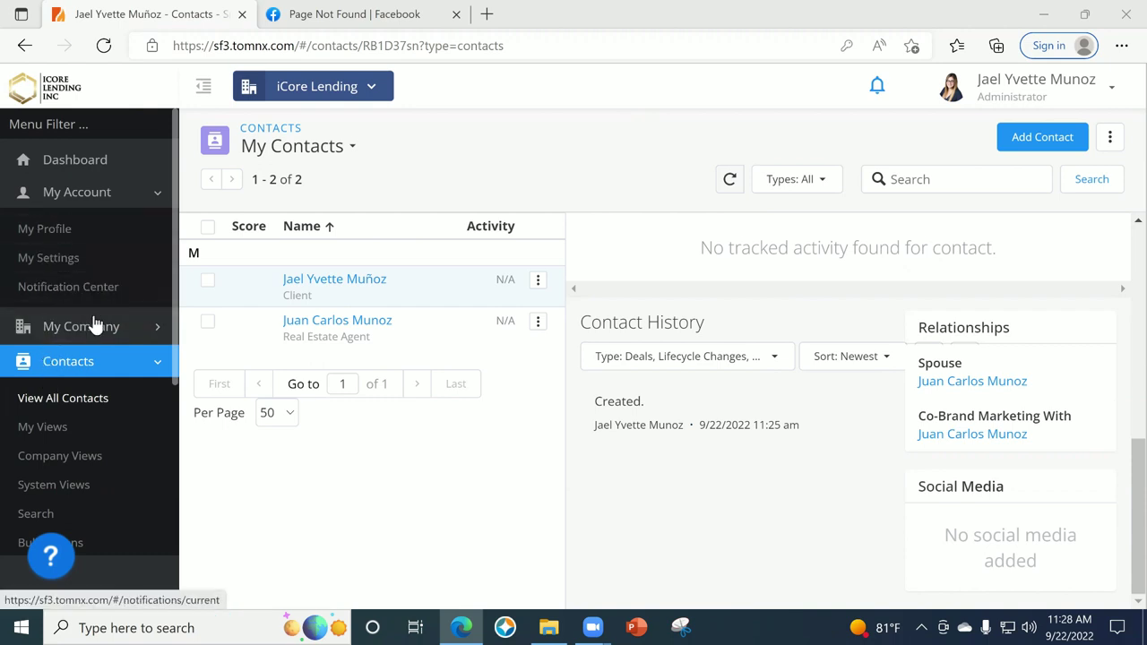
# - Expand the Marketing section in the left sidebar to list its tools
pyautogui.scroll(-3, 94, 325)
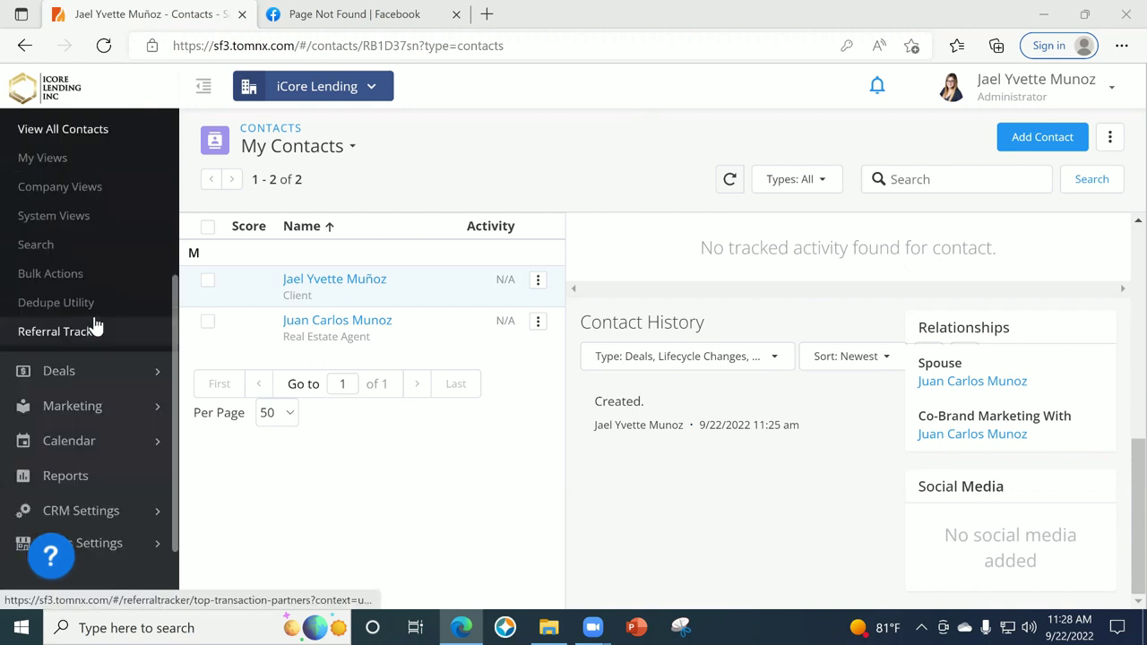
pyautogui.click(102, 402)
pyautogui.scroll(-3, 102, 401)
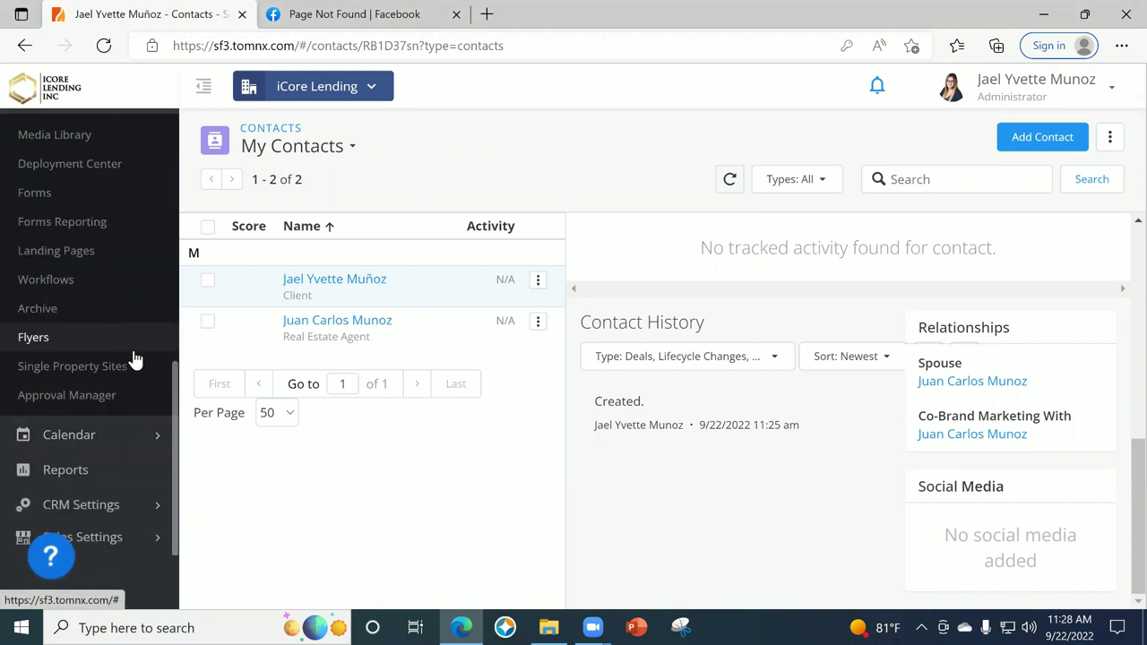
pyautogui.scroll(5, 135, 358)
pyautogui.scroll(1, 18, 219)
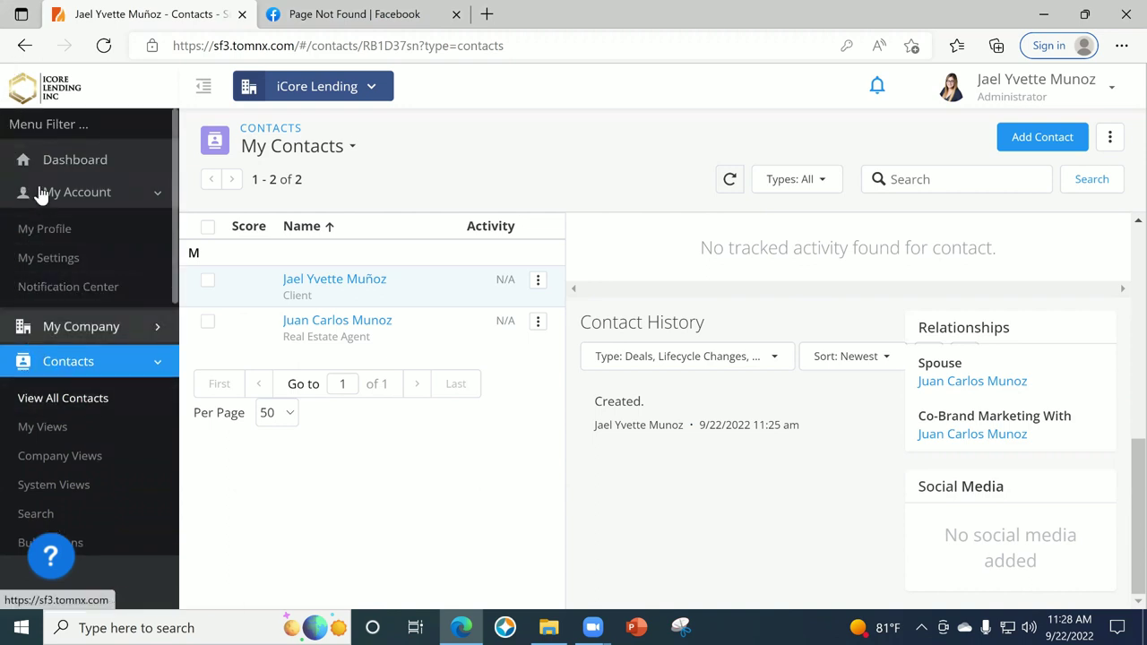
pyautogui.scroll(-3, 56, 363)
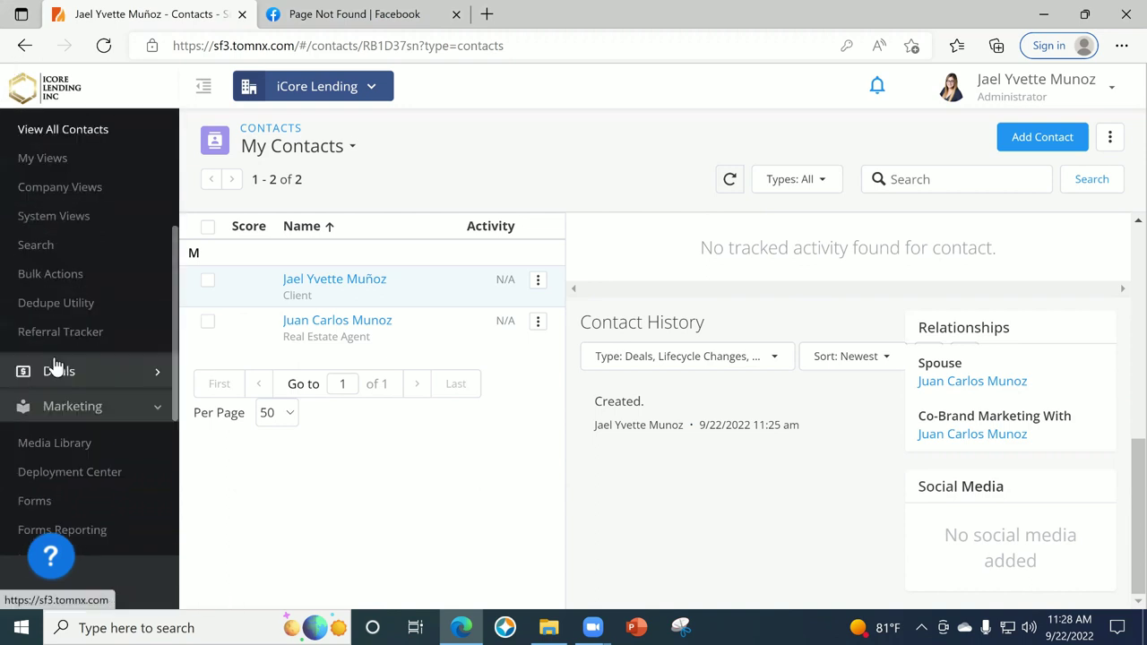
# - Collapse and re-expand Marketing, then scroll down to Flyers and Single Property Sites
pyautogui.click(73, 407)
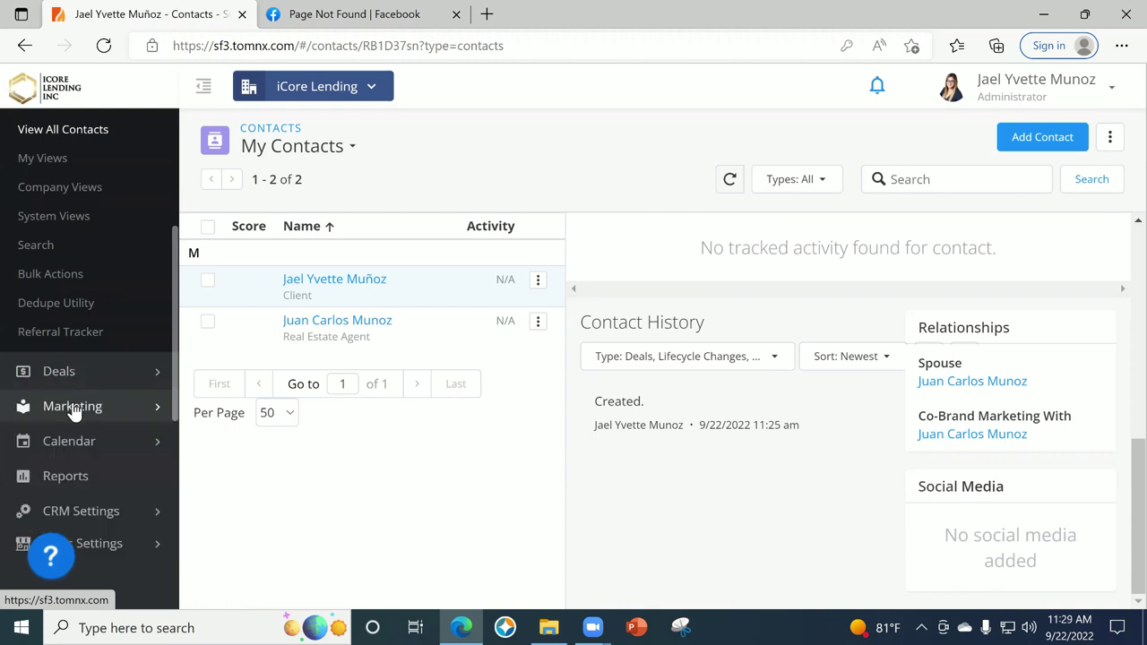
pyautogui.click(72, 408)
pyautogui.scroll(-4, 76, 305)
pyautogui.scroll(4, 68, 381)
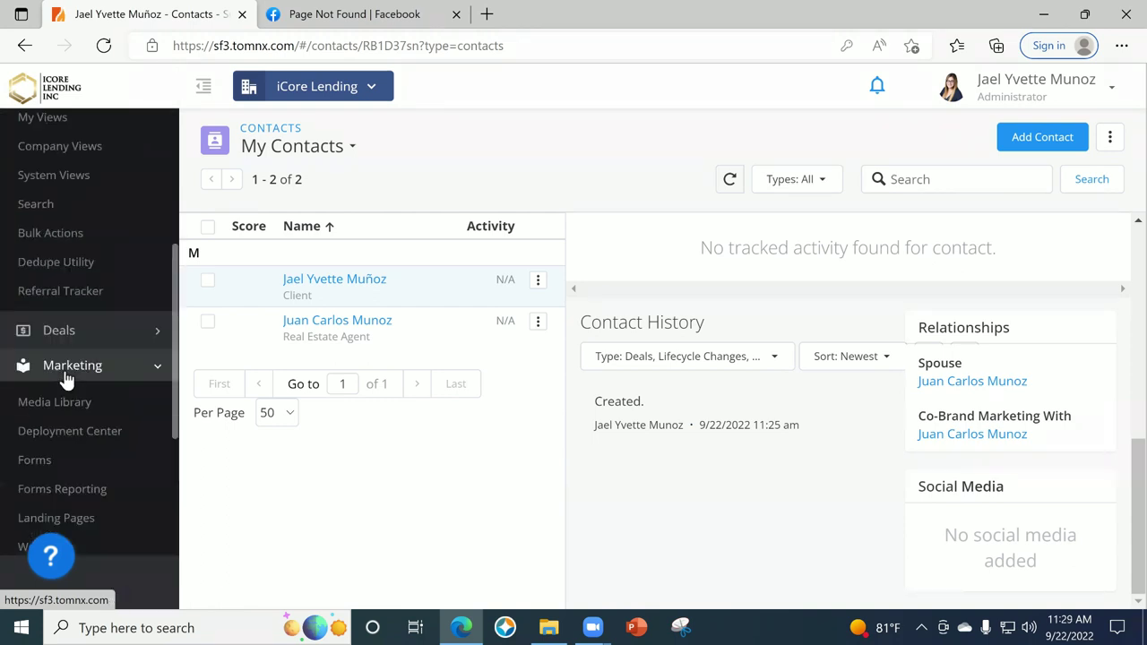
pyautogui.scroll(3, 65, 379)
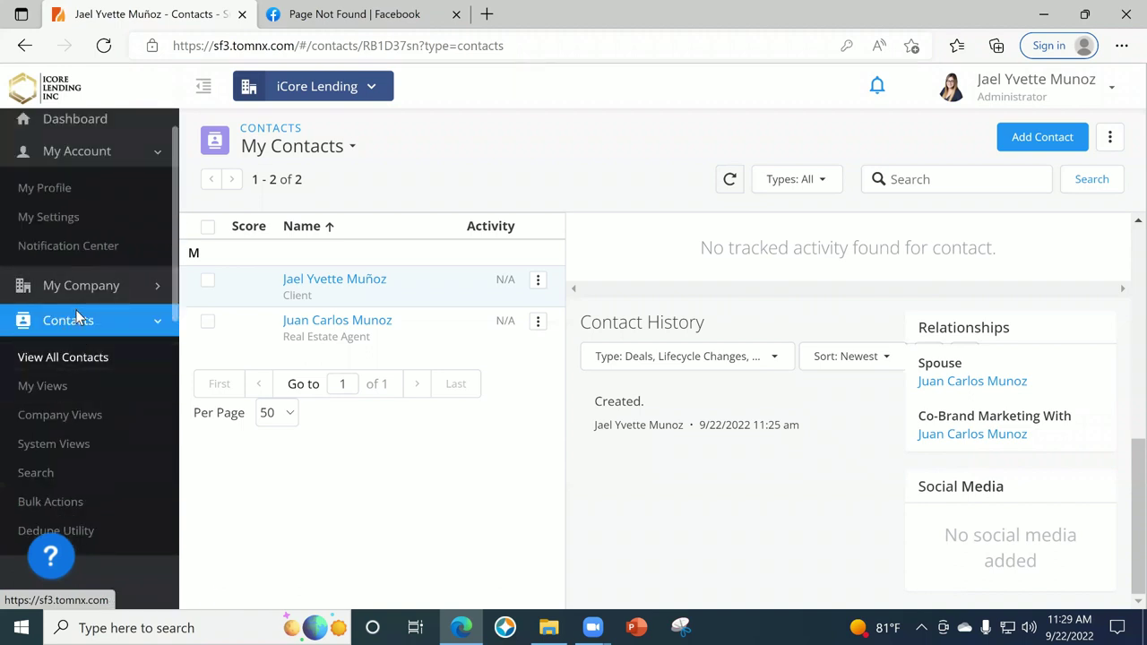
pyautogui.scroll(-3, 77, 316)
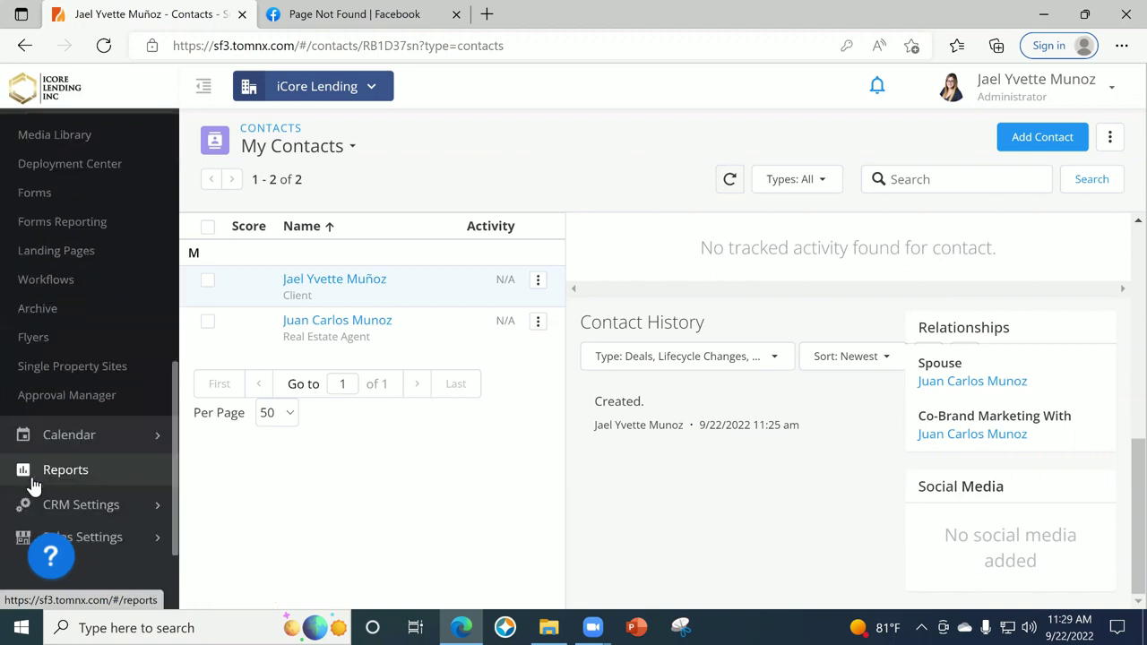
pyautogui.scroll(-3, 34, 489)
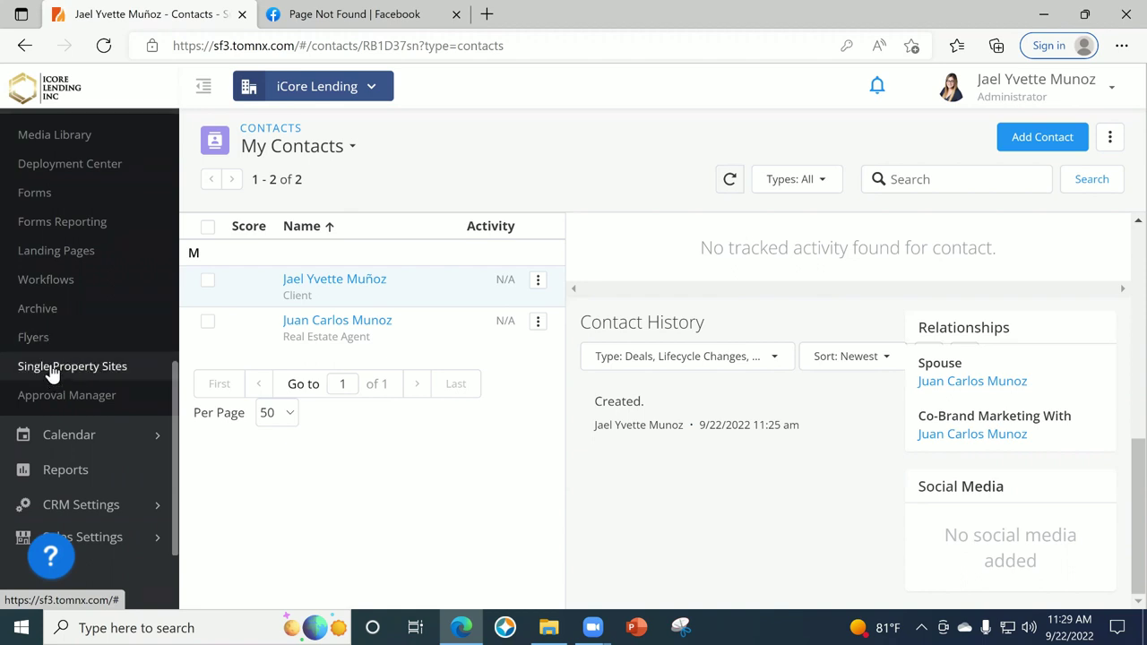
# - Open Single Property Sites from Marketing to show the 86-listing Master Property List
pyautogui.click(54, 371)
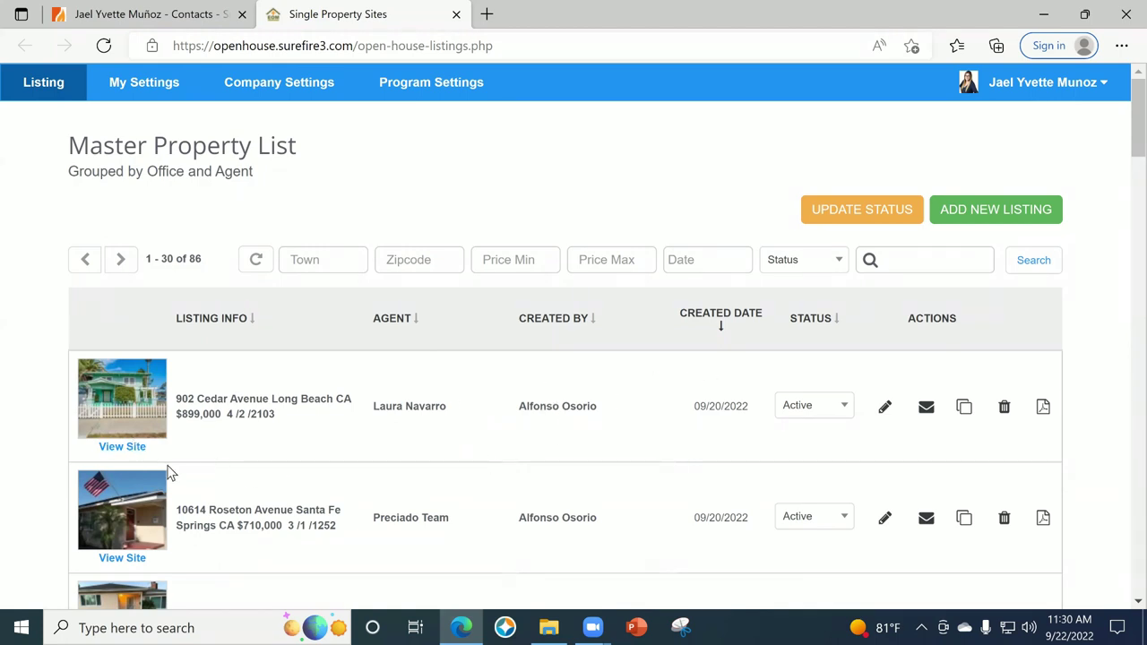
pyautogui.click(124, 447)
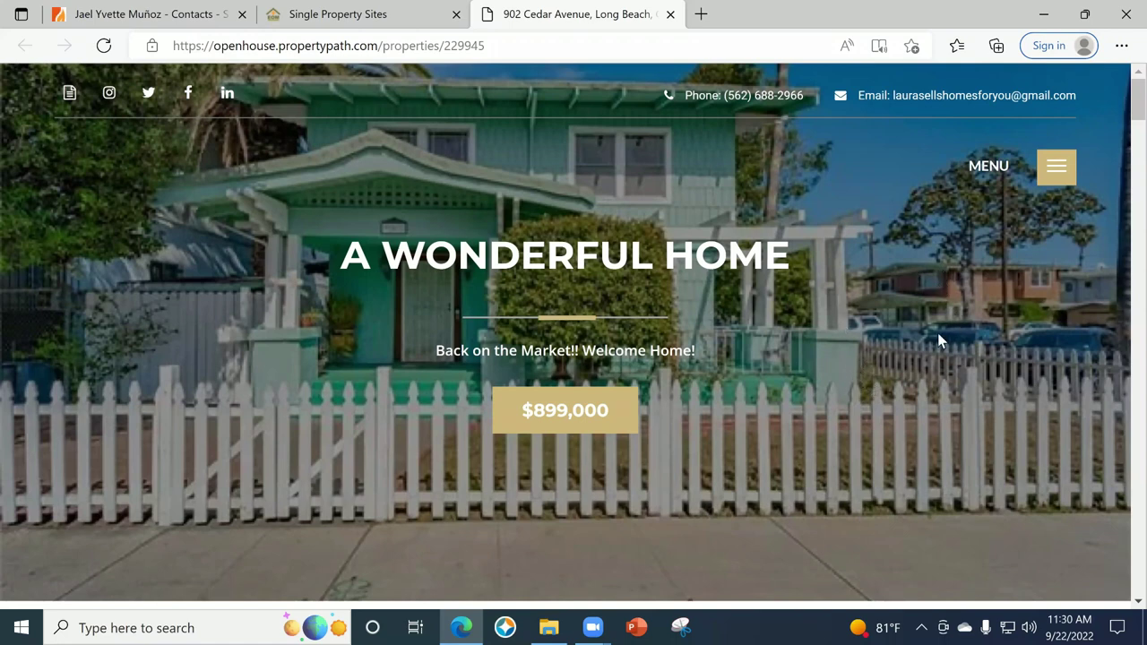
pyautogui.scroll(-1, 937, 333)
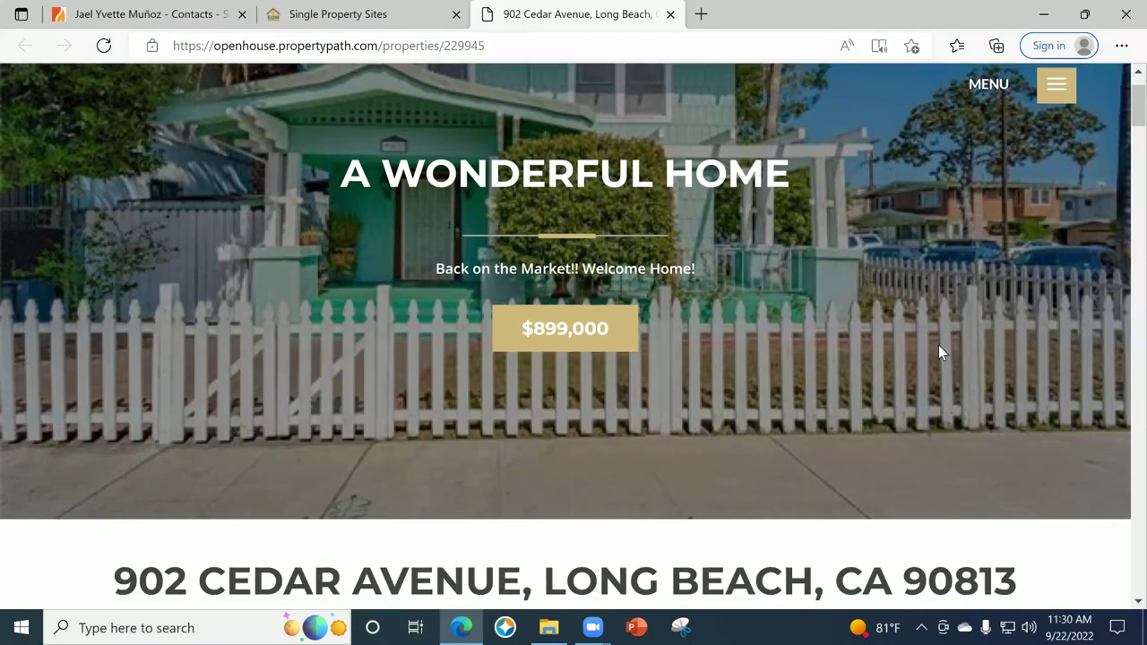
pyautogui.scroll(-3, 947, 368)
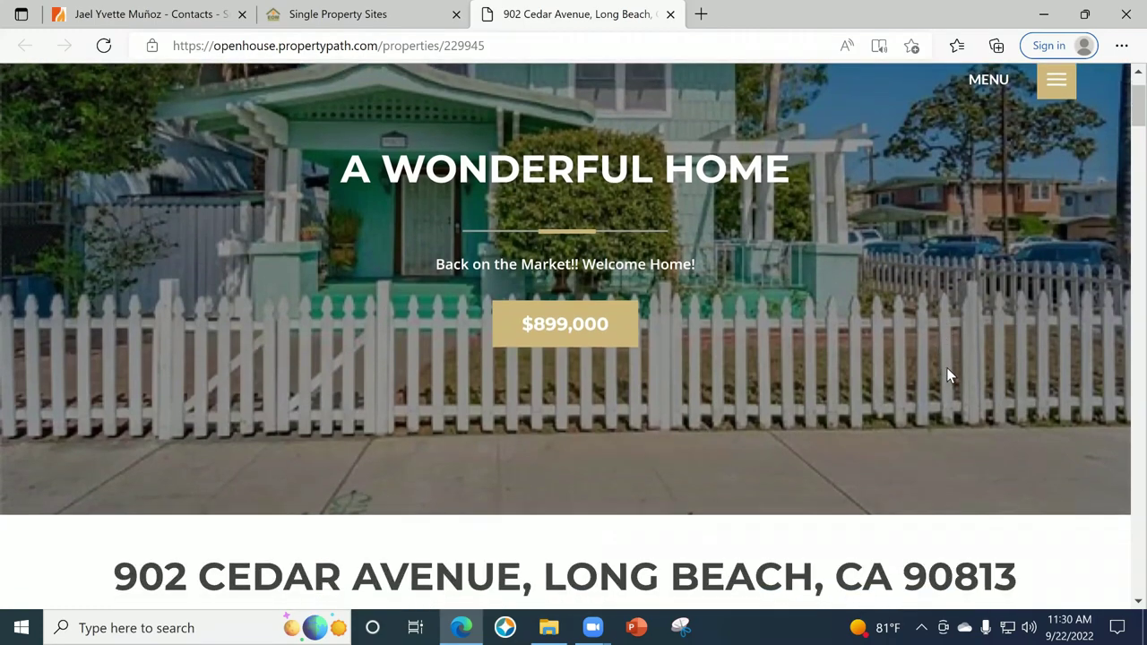
pyautogui.scroll(-3, 950, 377)
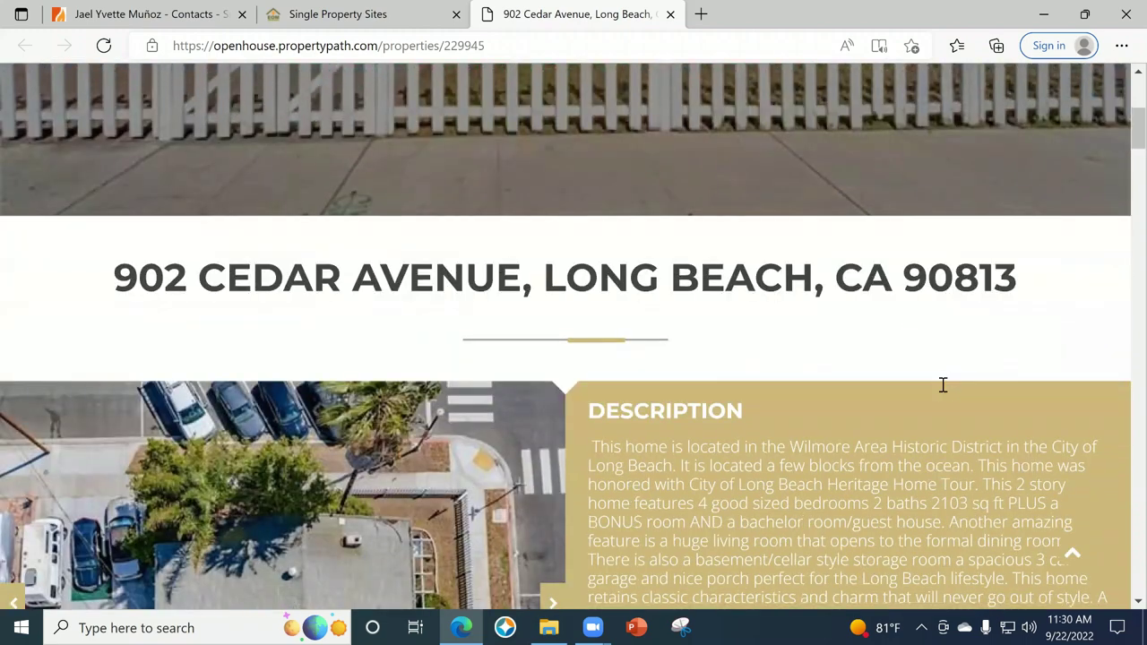
pyautogui.scroll(-1, 962, 416)
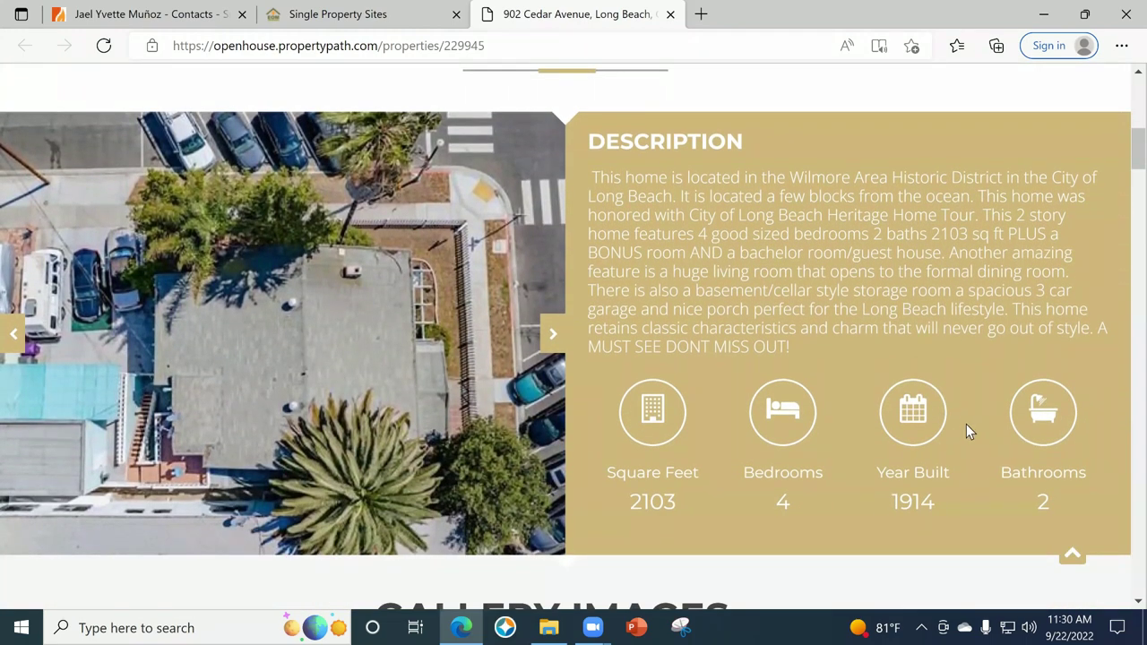
pyautogui.scroll(-1, 958, 415)
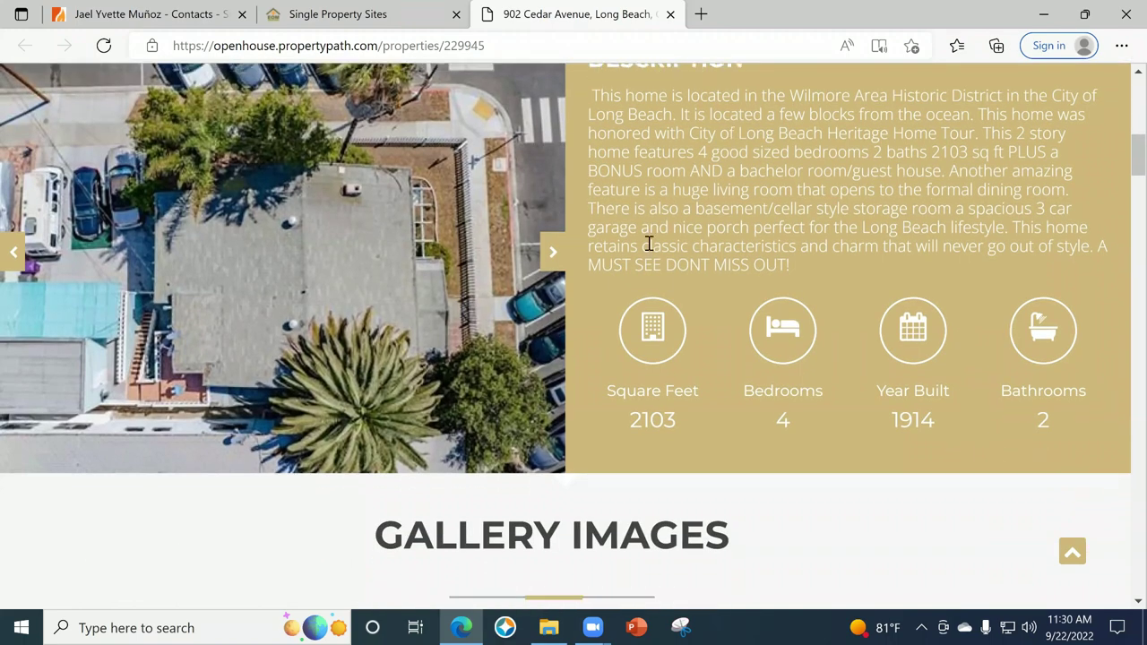
pyautogui.scroll(3, 760, 349)
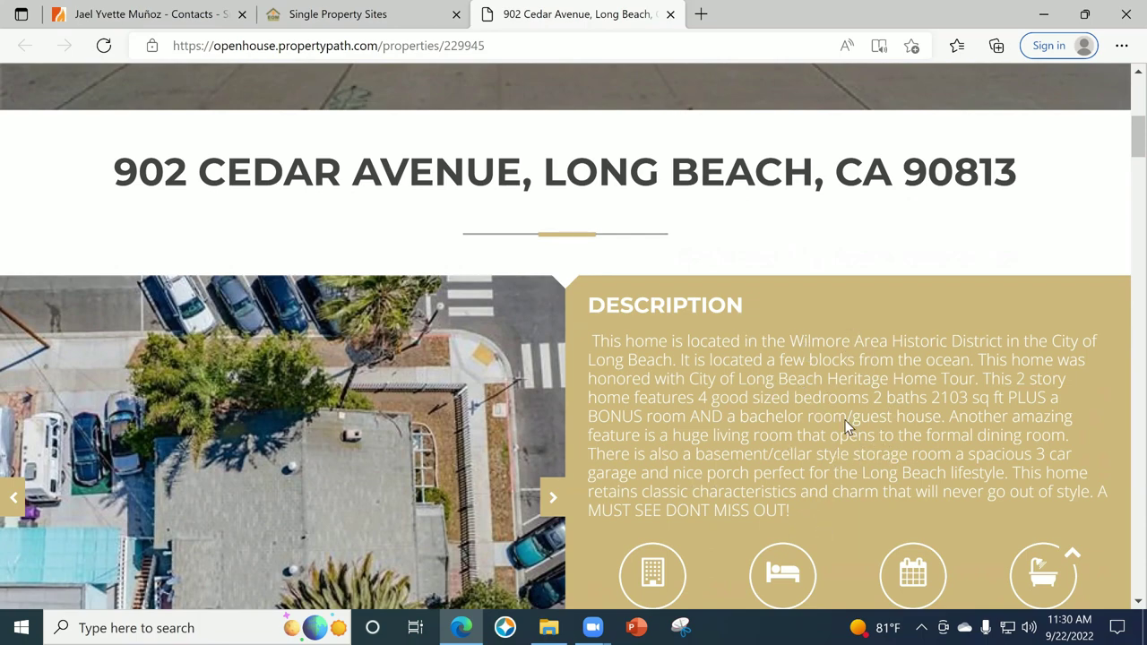
pyautogui.scroll(-3, 843, 420)
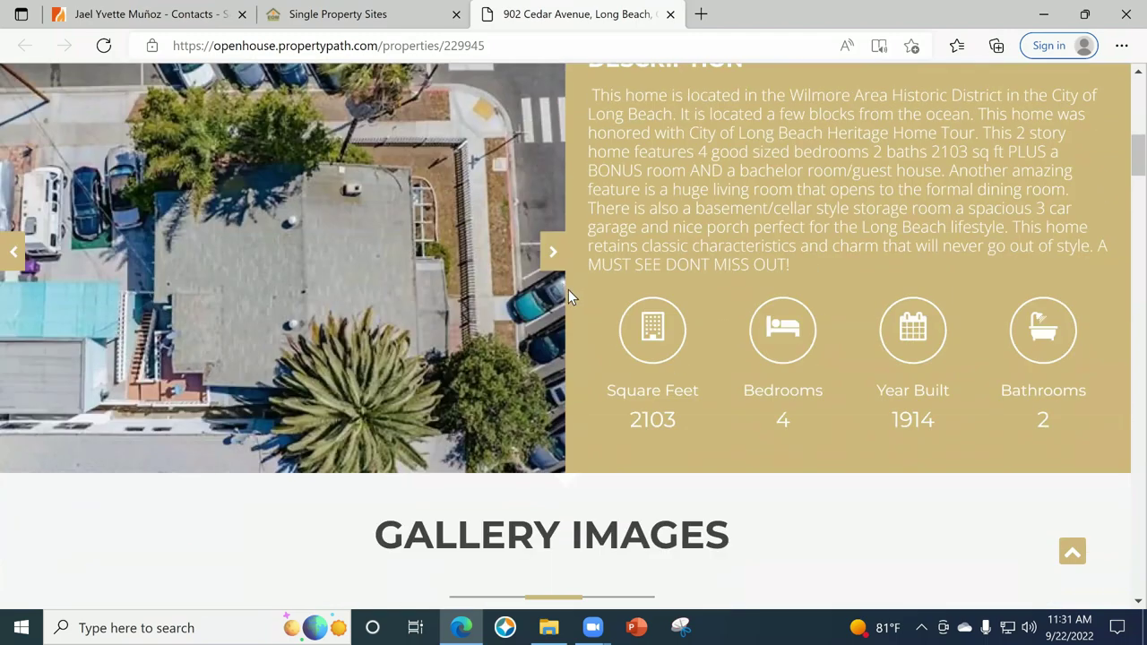
# - Advance the photo gallery two images, then move down to the Location map
pyautogui.click(555, 265)
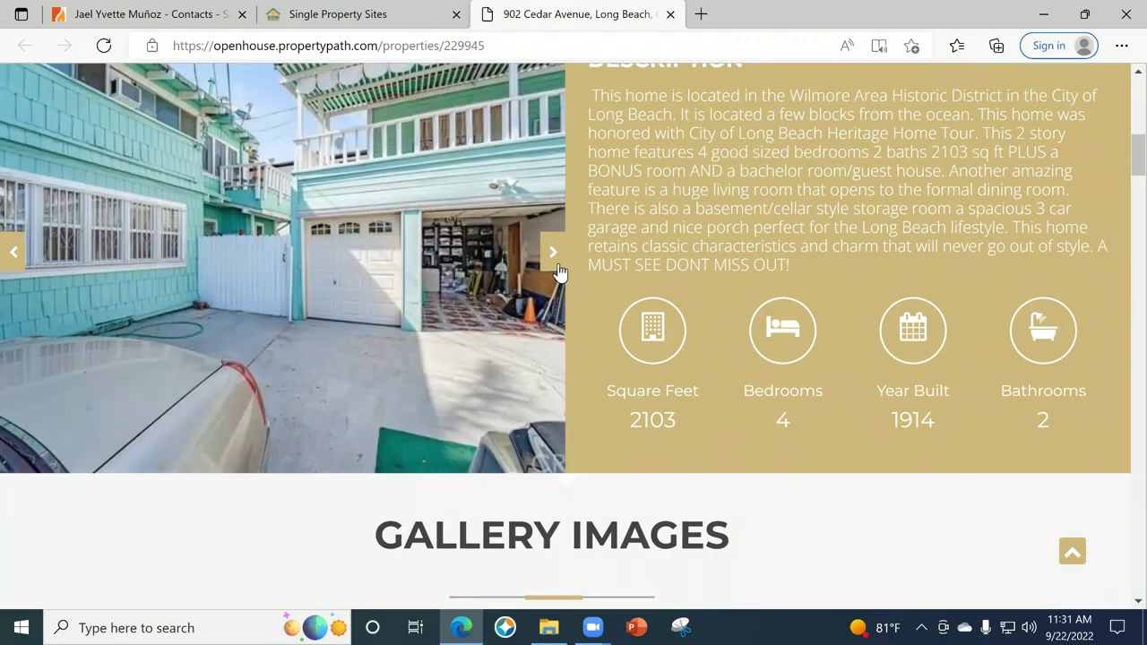
pyautogui.click(553, 255)
pyautogui.scroll(-1, 555, 389)
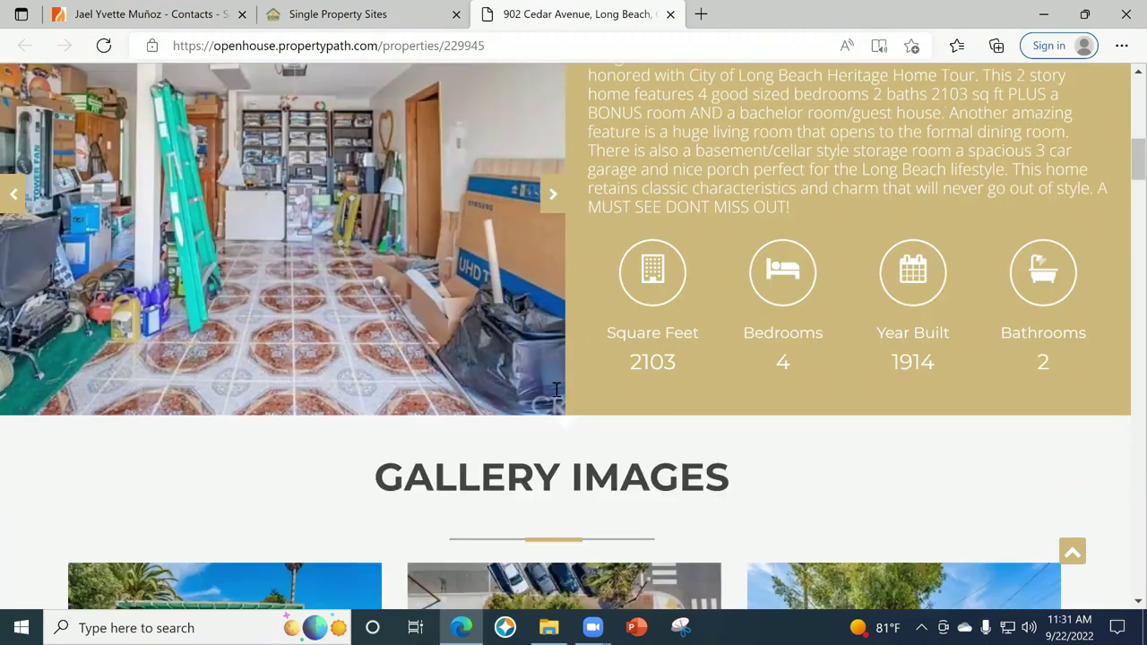
pyautogui.scroll(-4, 556, 389)
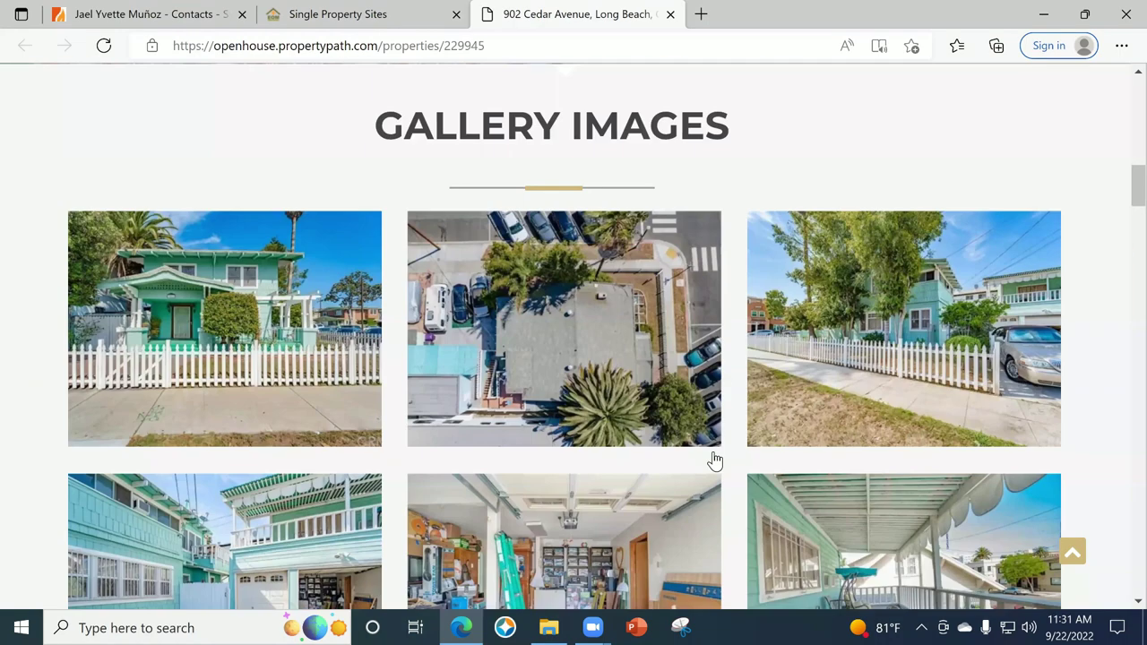
pyautogui.scroll(-8, 714, 461)
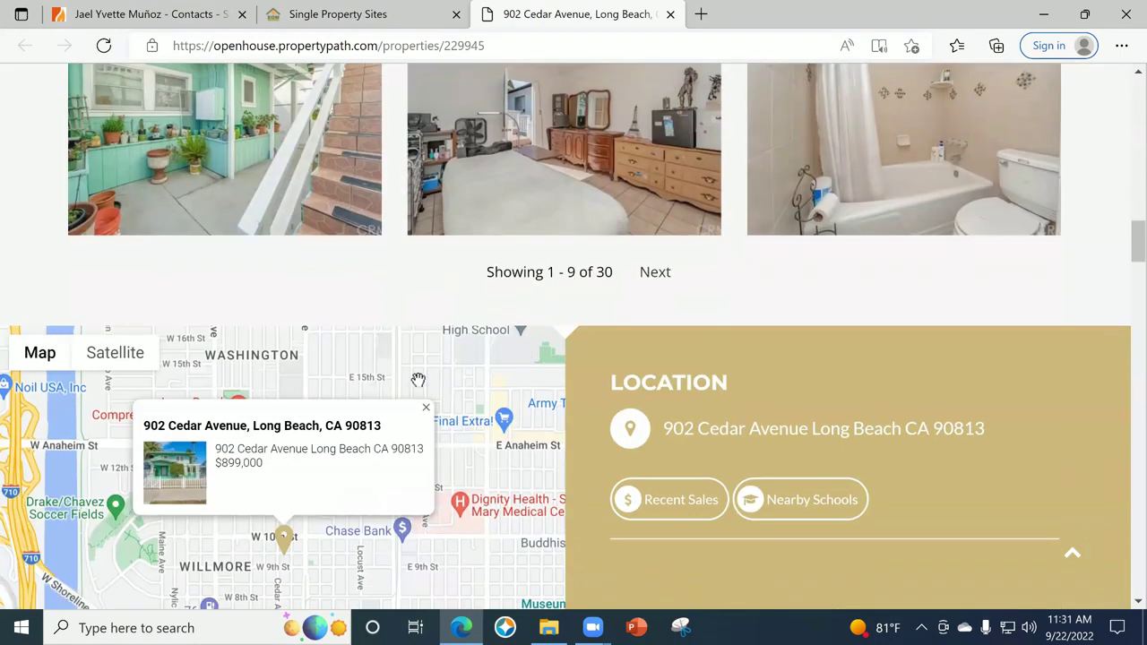
pyautogui.scroll(-1, 715, 466)
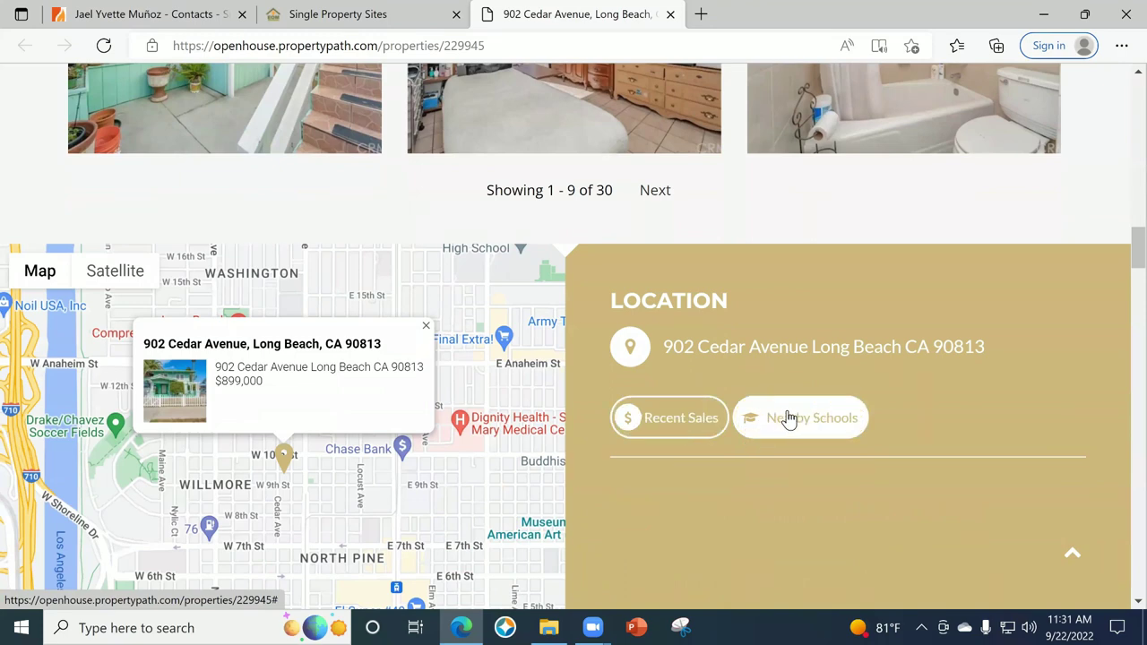
# - Show Recent Sales, then Nearby Schools on the map, and continue down to Area Details
pyautogui.click(659, 421)
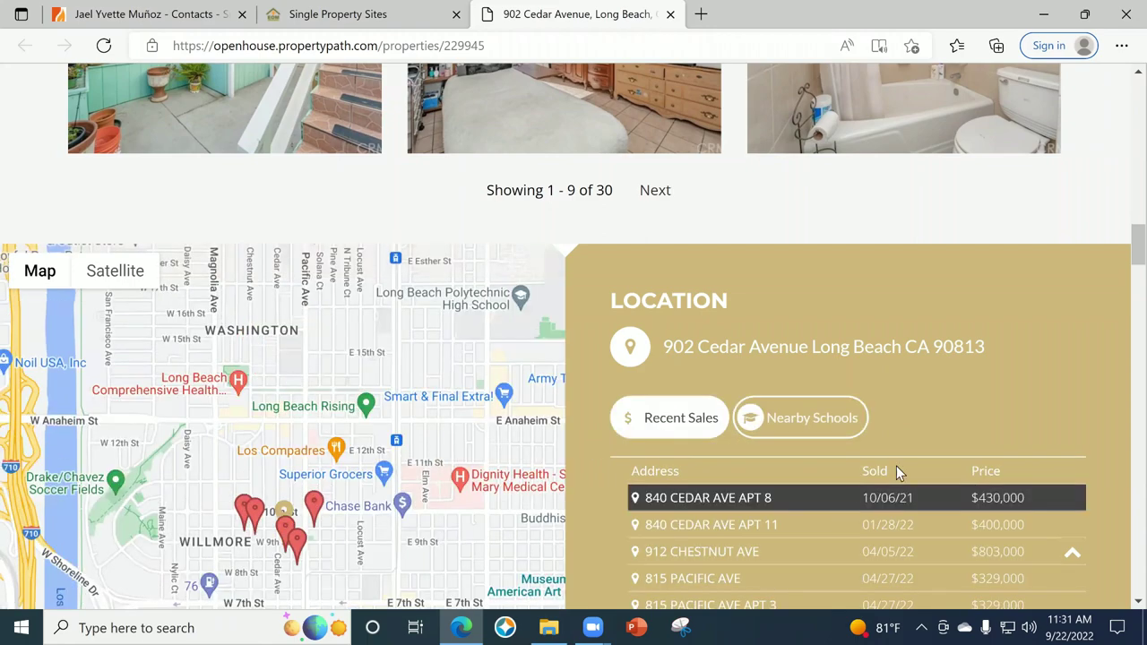
pyautogui.scroll(-1, 896, 465)
pyautogui.scroll(-1, 896, 480)
pyautogui.click(823, 254)
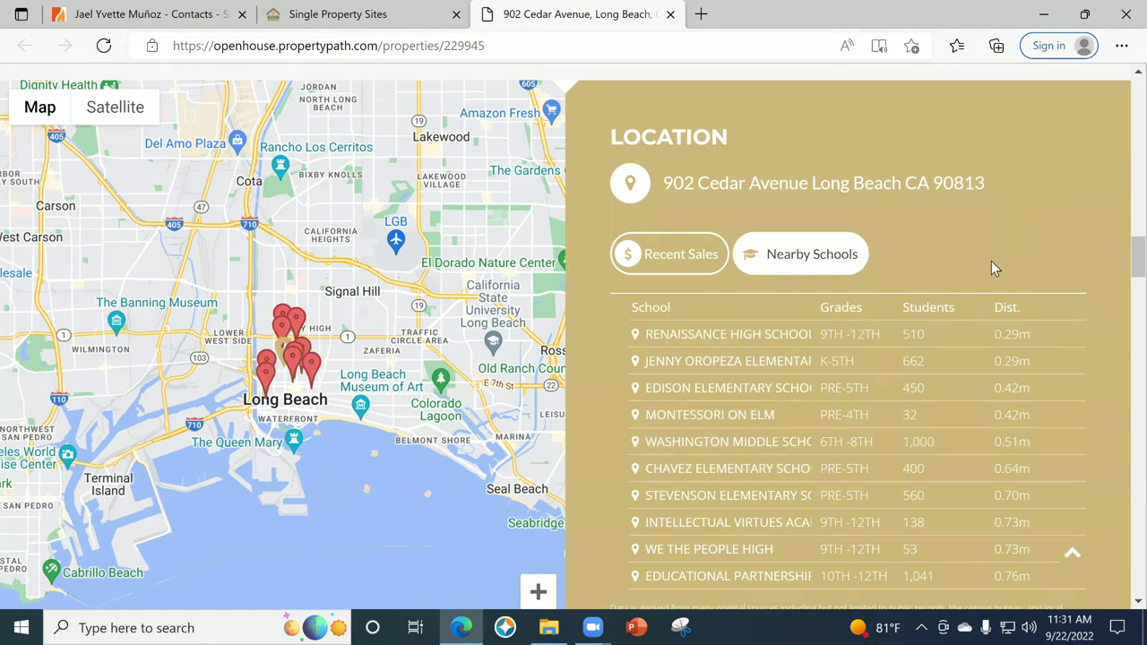
pyautogui.scroll(-2, 348, 463)
pyautogui.scroll(-3, 456, 481)
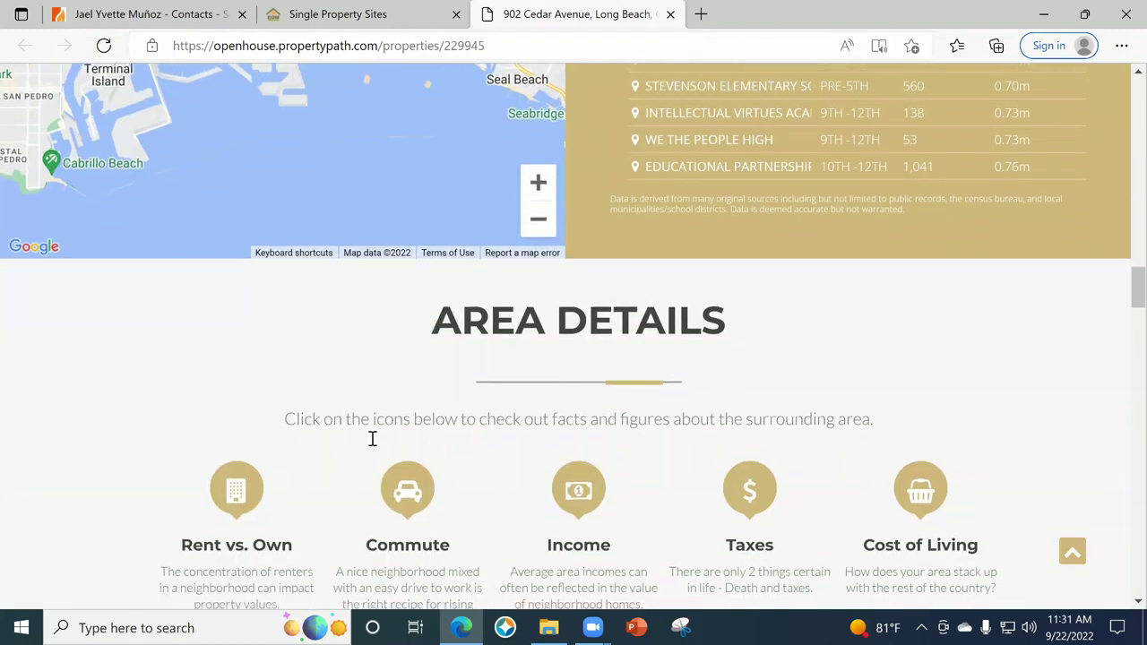
pyautogui.scroll(-2, 372, 438)
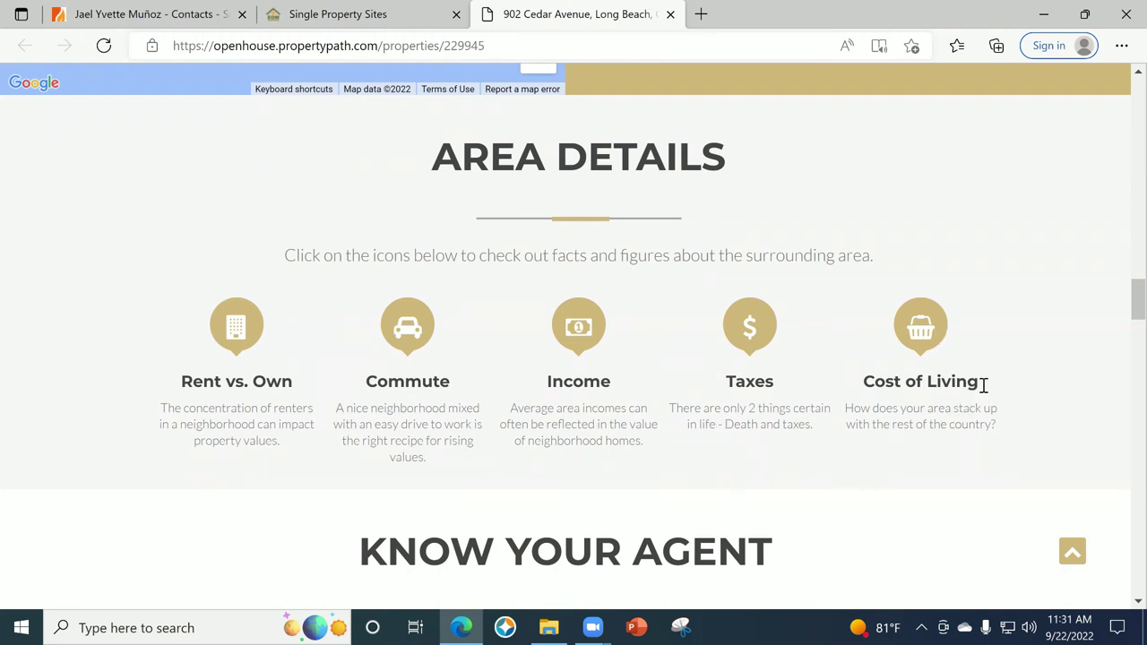
# - Review the Cost of Living figures for ZIP 90813, then close them
pyautogui.click(912, 326)
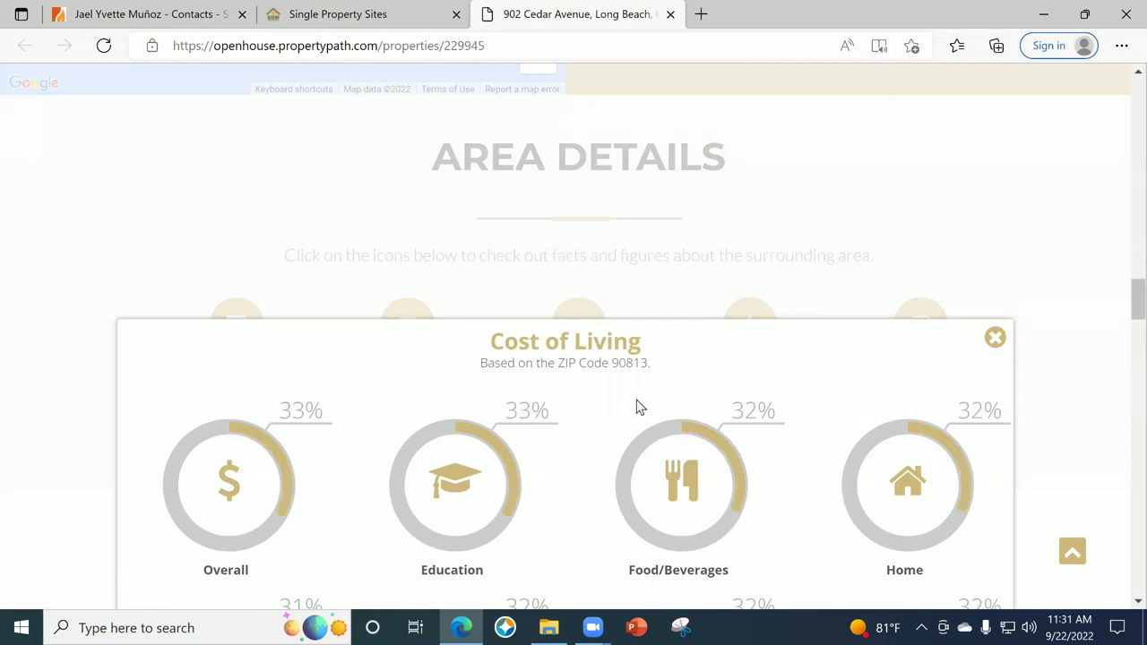
pyautogui.scroll(-1, 637, 406)
pyautogui.scroll(-2, 639, 441)
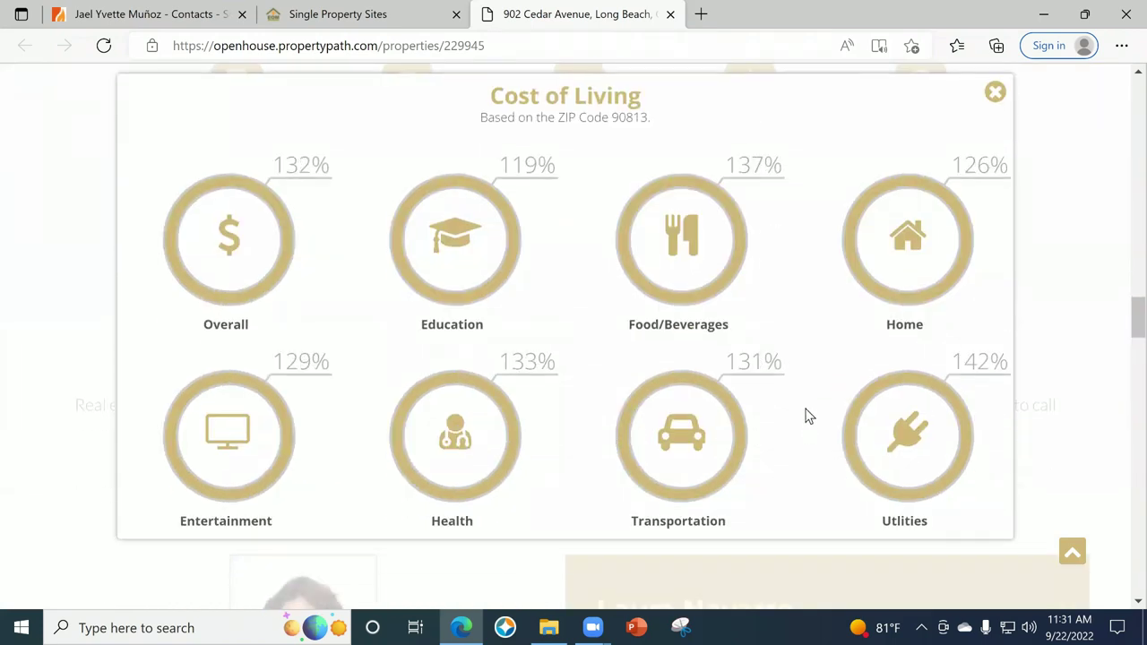
pyautogui.click(994, 91)
# - Move past the Century 21 agent card to the Interested in a Showing section
pyautogui.scroll(-3, 985, 259)
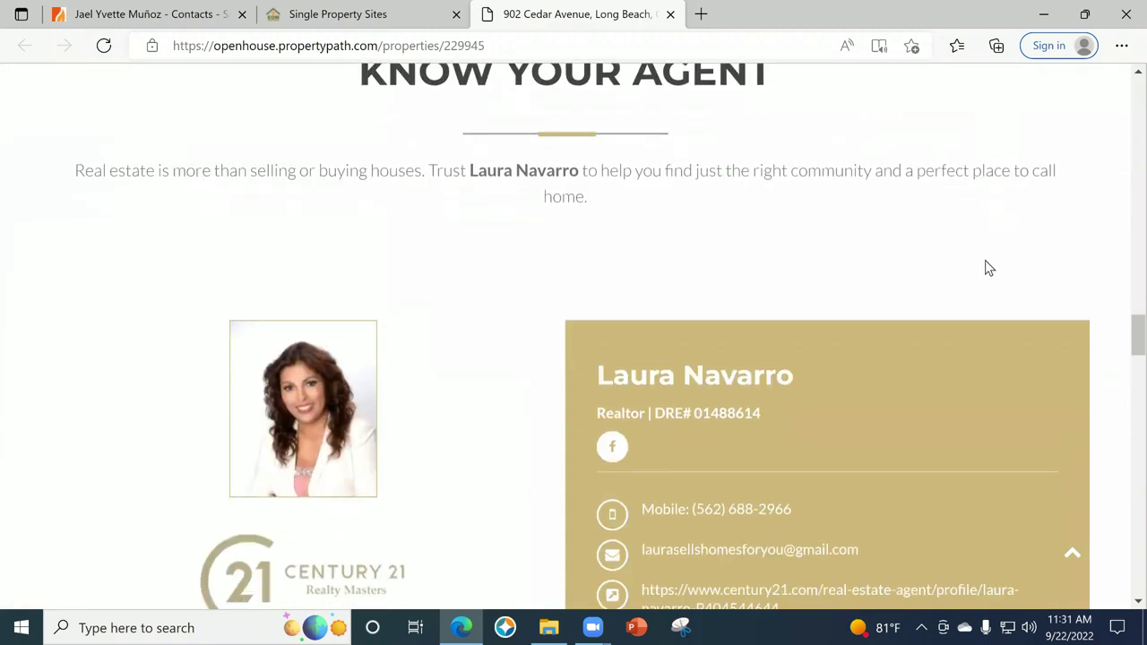
pyautogui.scroll(-1, 913, 296)
pyautogui.scroll(-4, 913, 300)
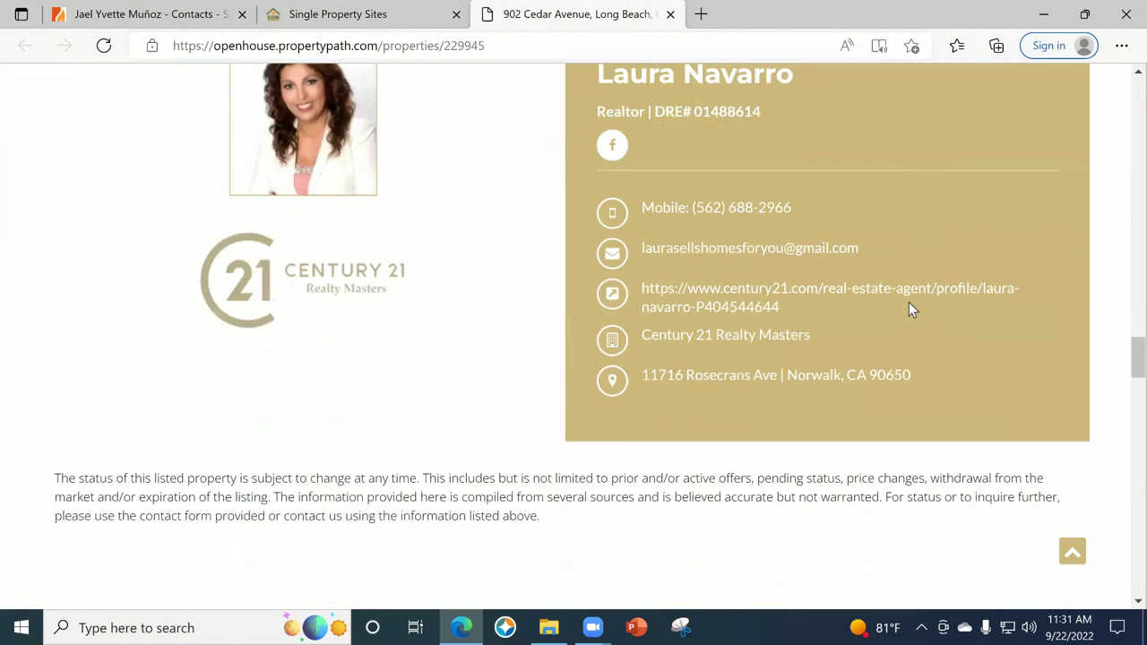
pyautogui.scroll(-1, 912, 306)
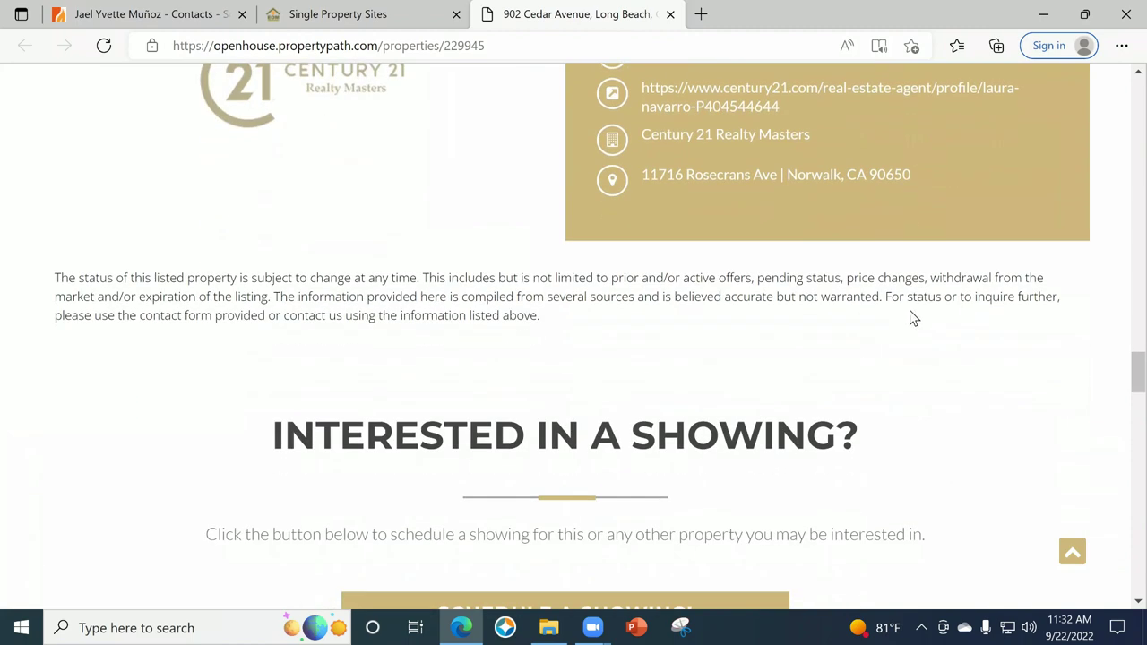
pyautogui.scroll(1, 912, 312)
# - Go through Loan Comparison's three options, totalling $6,465, $6,686 and $4,981 monthly
pyautogui.scroll(-3, 914, 314)
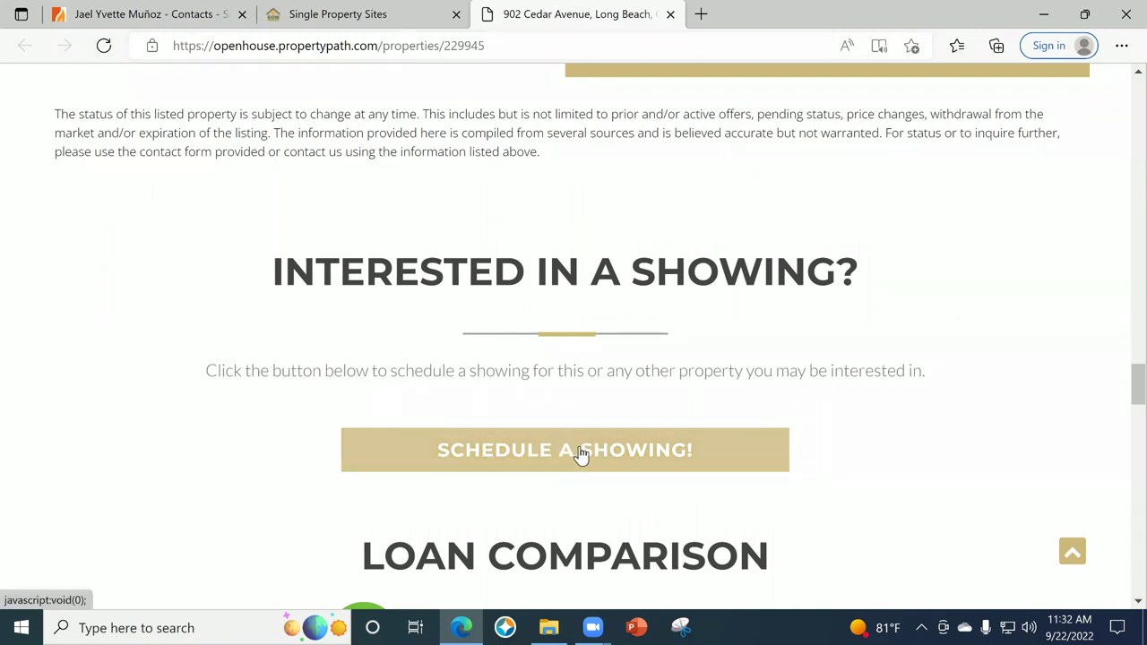
pyautogui.scroll(-2, 601, 453)
pyautogui.scroll(-3, 445, 463)
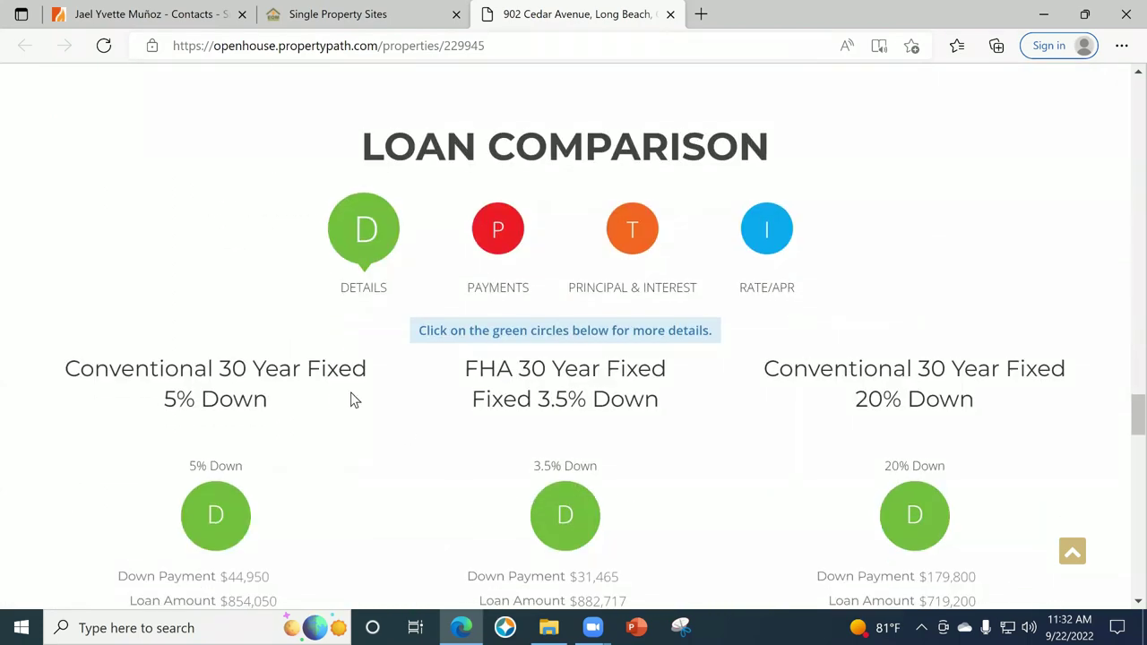
pyautogui.scroll(-1, 287, 410)
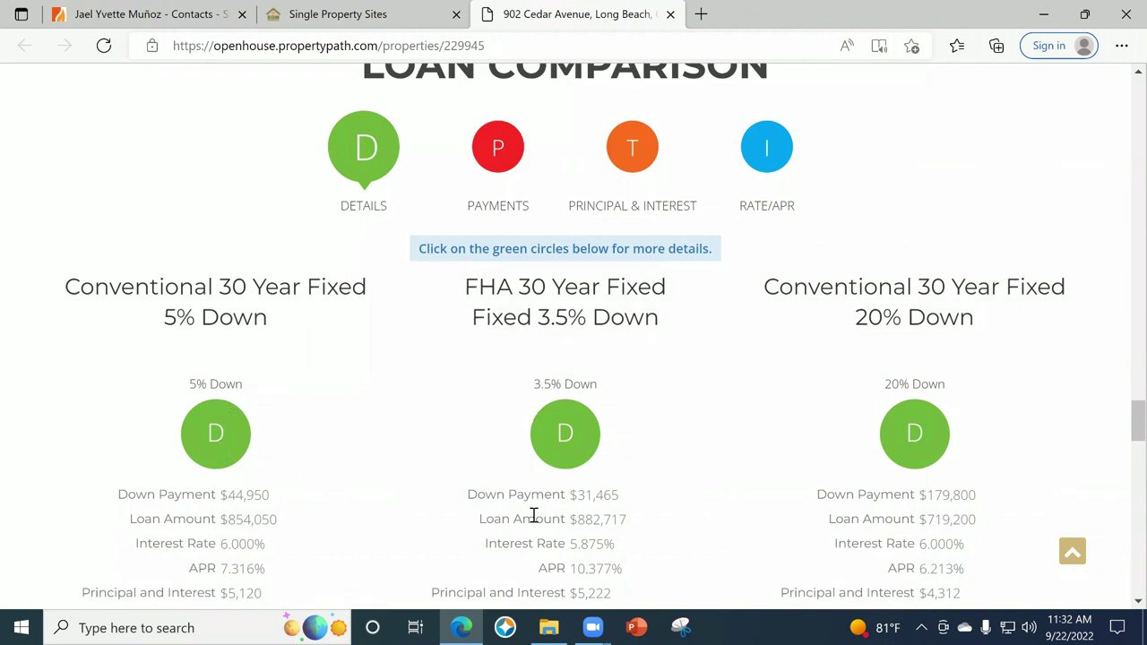
pyautogui.scroll(-1, 955, 443)
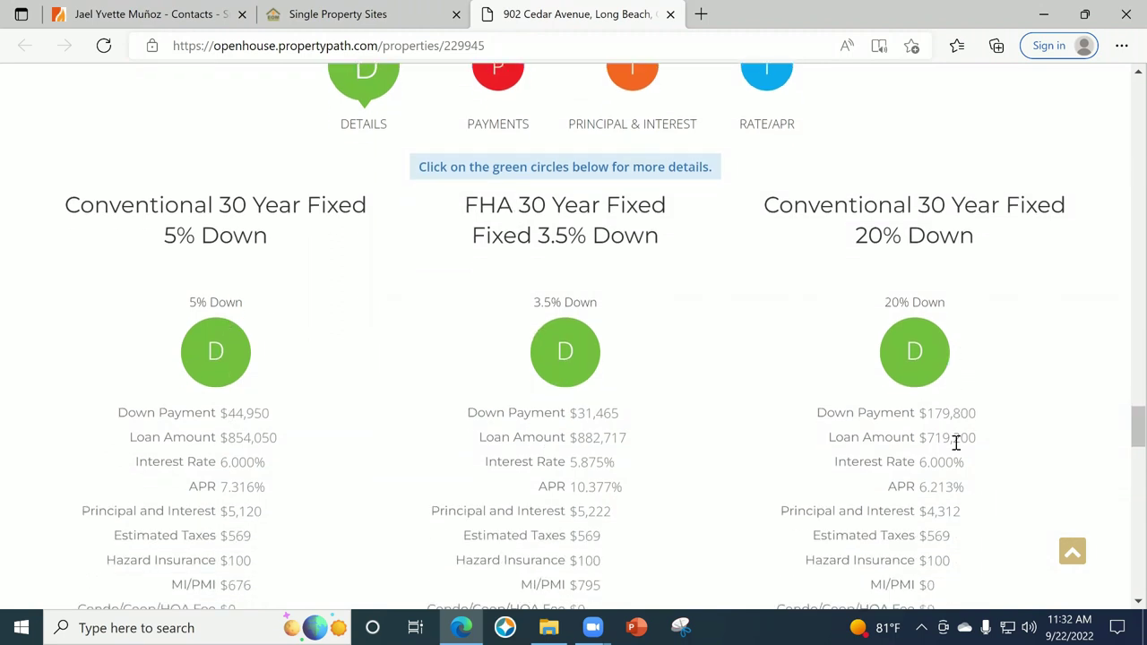
pyautogui.scroll(-2, 597, 476)
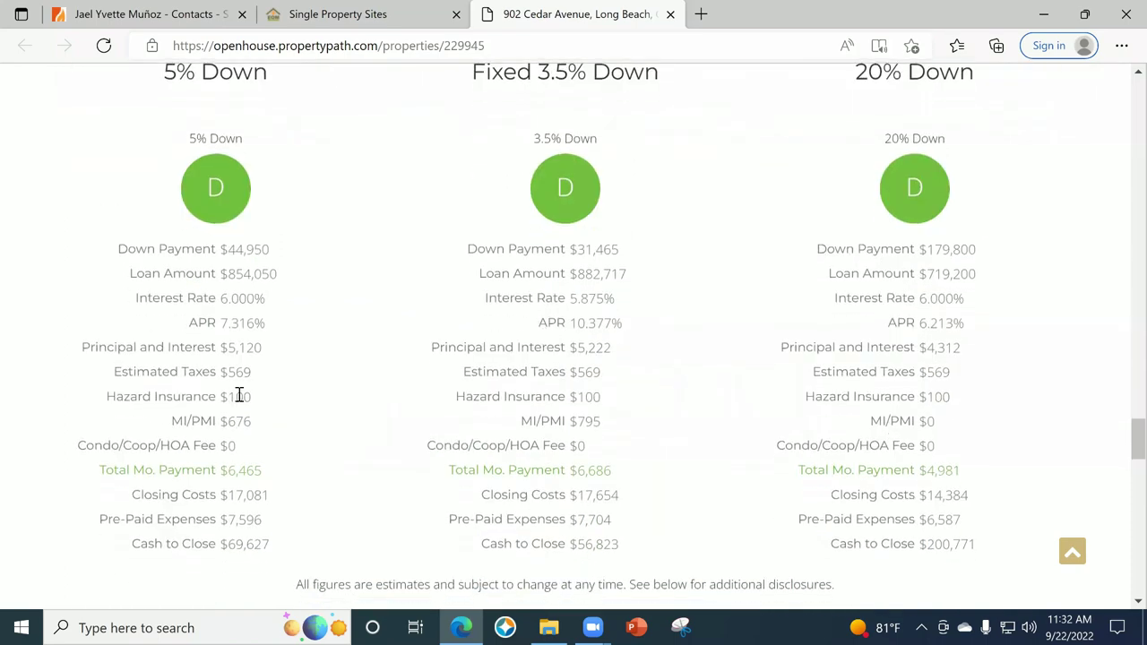
pyautogui.scroll(-1, 788, 479)
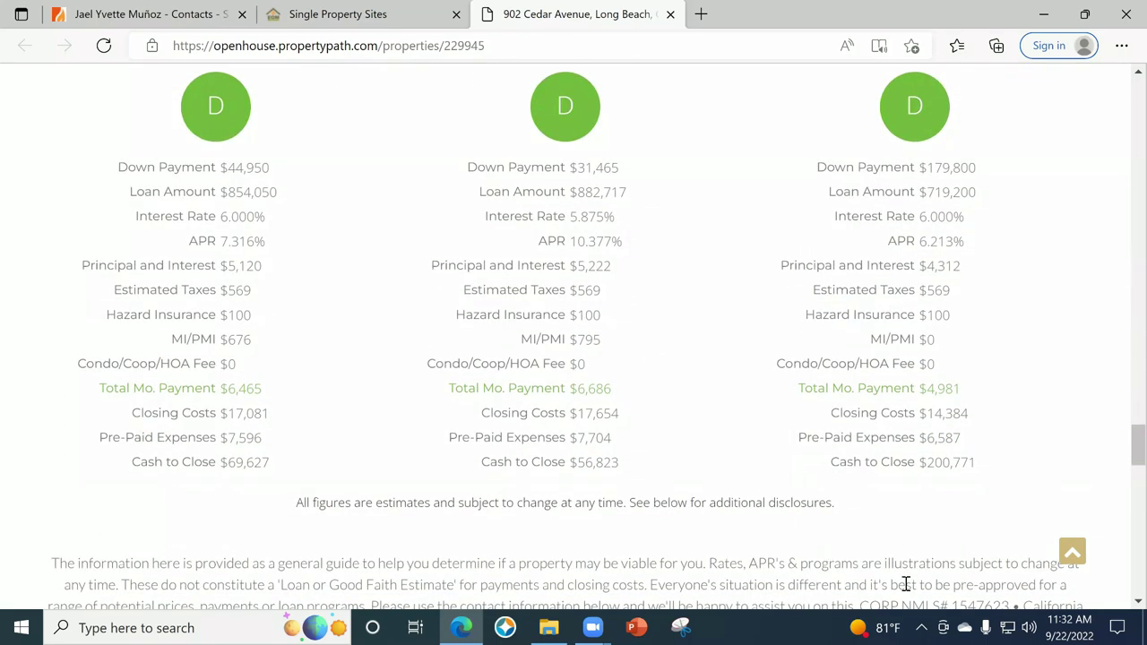
pyautogui.scroll(-1, 884, 444)
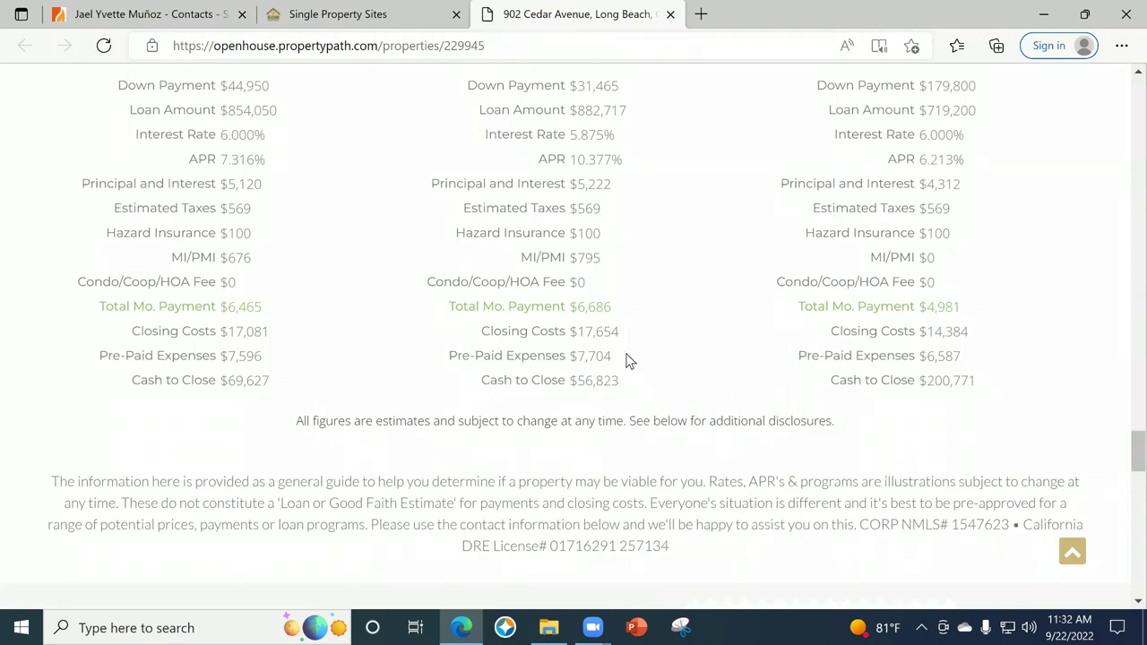
pyautogui.scroll(-1, 688, 384)
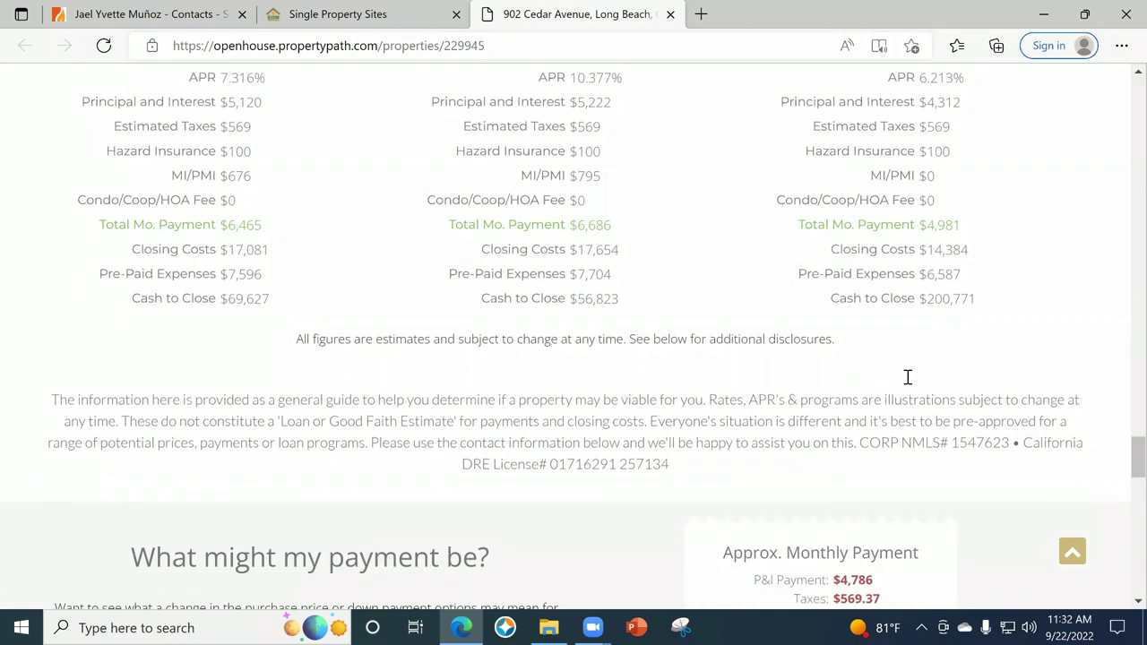
# - Set the down payment to 15.5%, cutting the monthly estimate from $5,877 to $5,459
pyautogui.scroll(-1, 908, 378)
pyautogui.scroll(-2, 1039, 353)
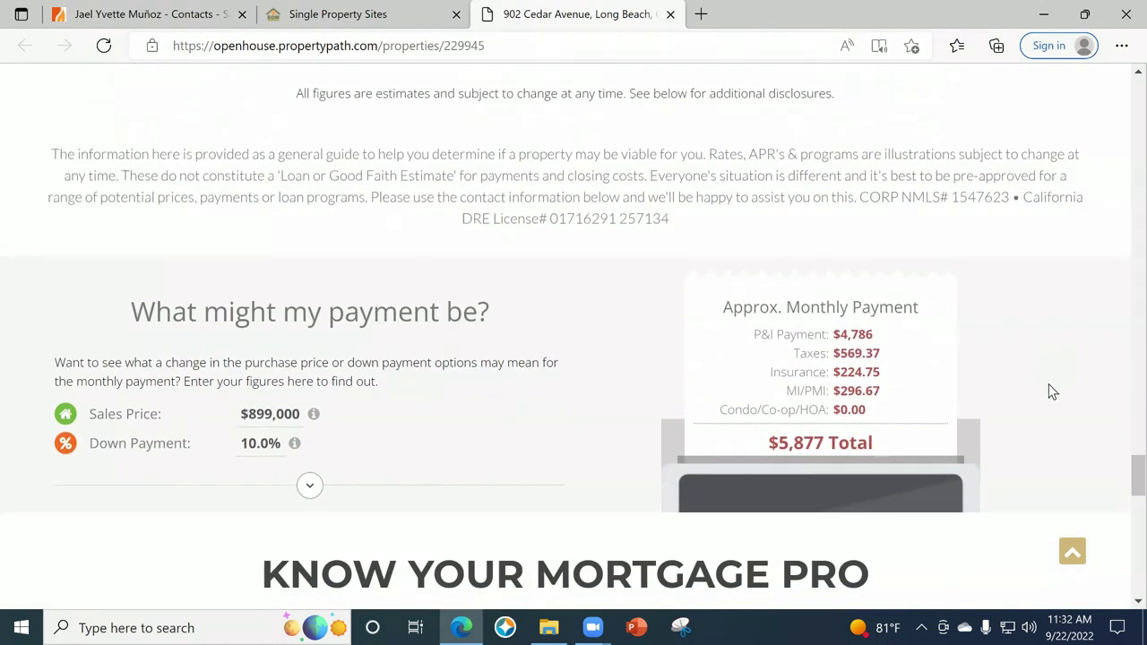
pyautogui.scroll(-1, 742, 176)
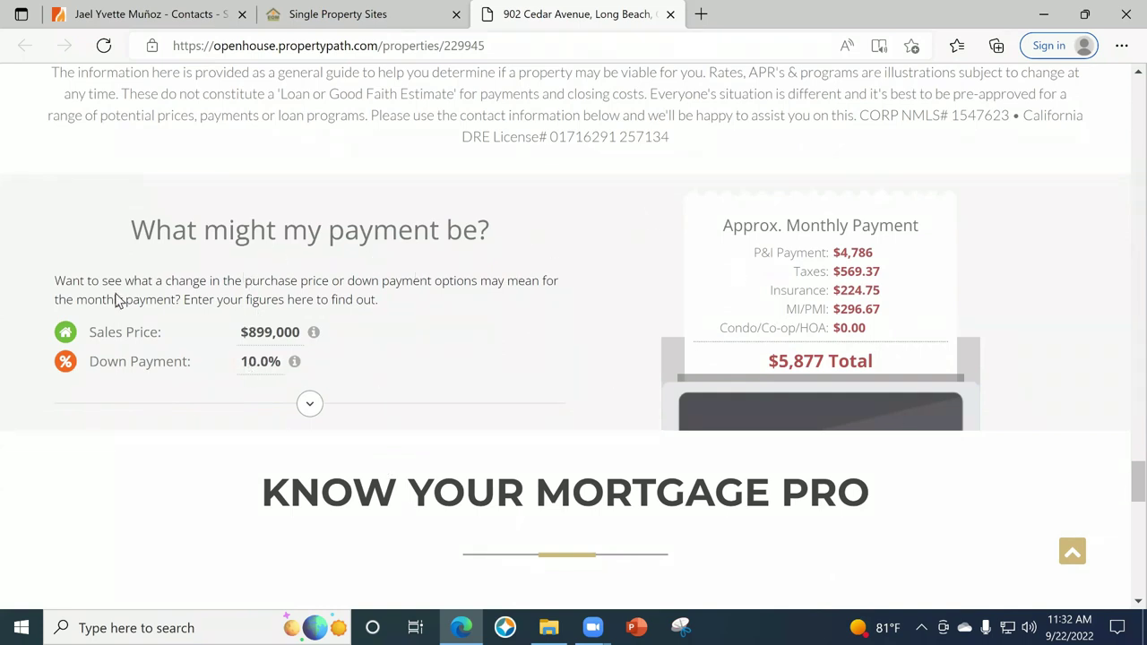
pyautogui.click(252, 363)
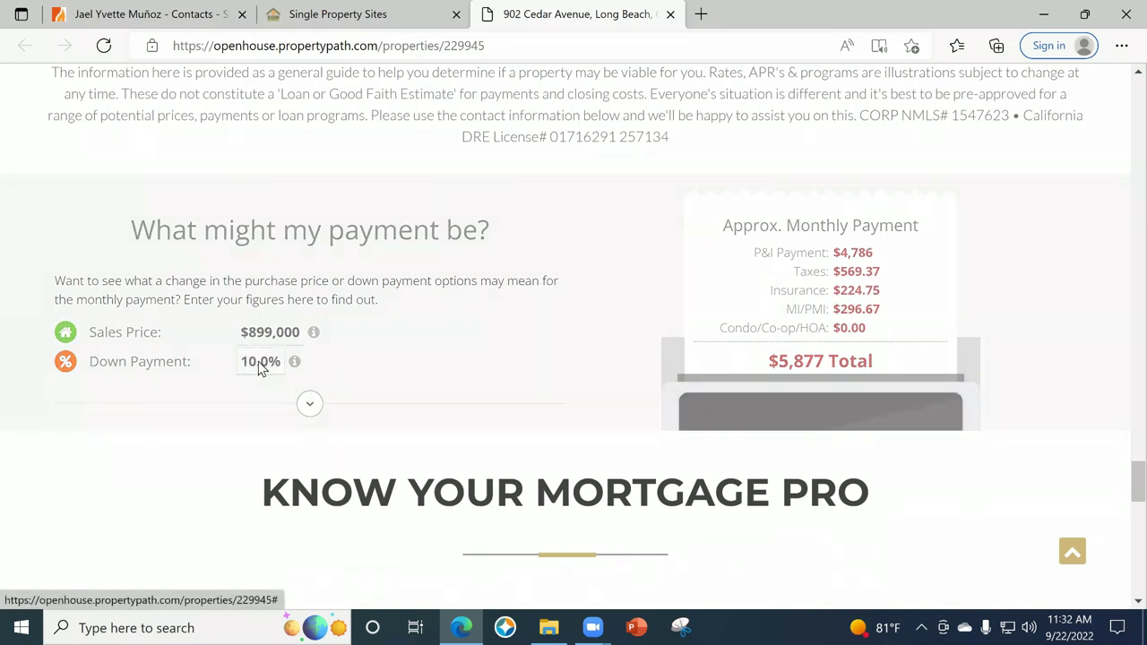
pyautogui.moveTo(309, 374); pyautogui.dragTo(335, 380)
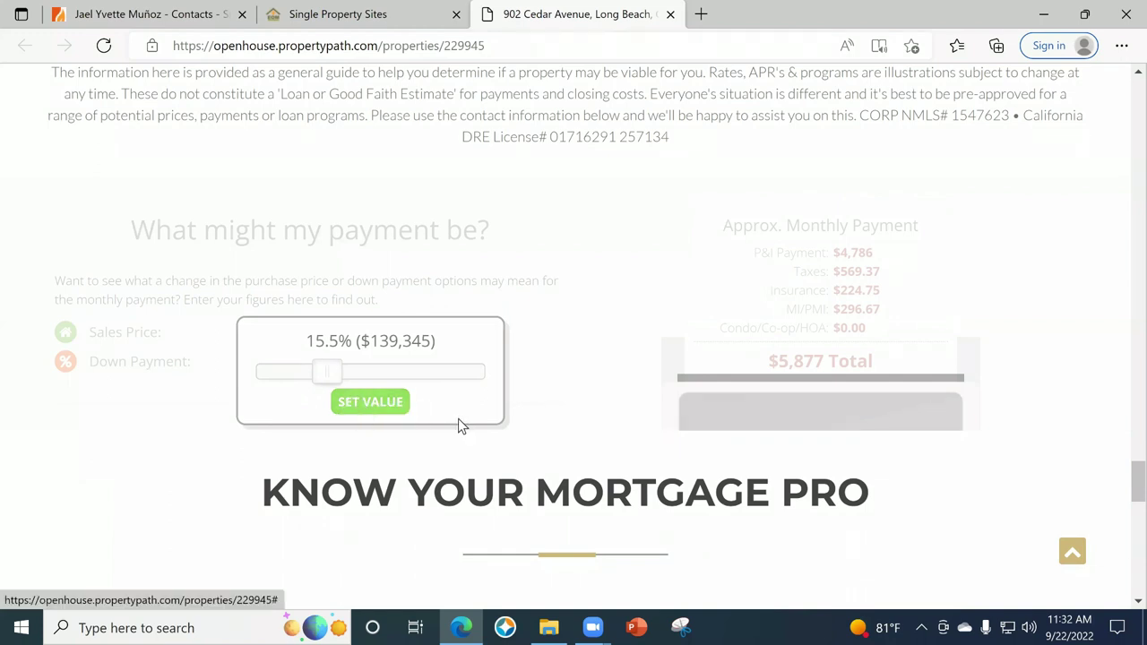
pyautogui.click(372, 409)
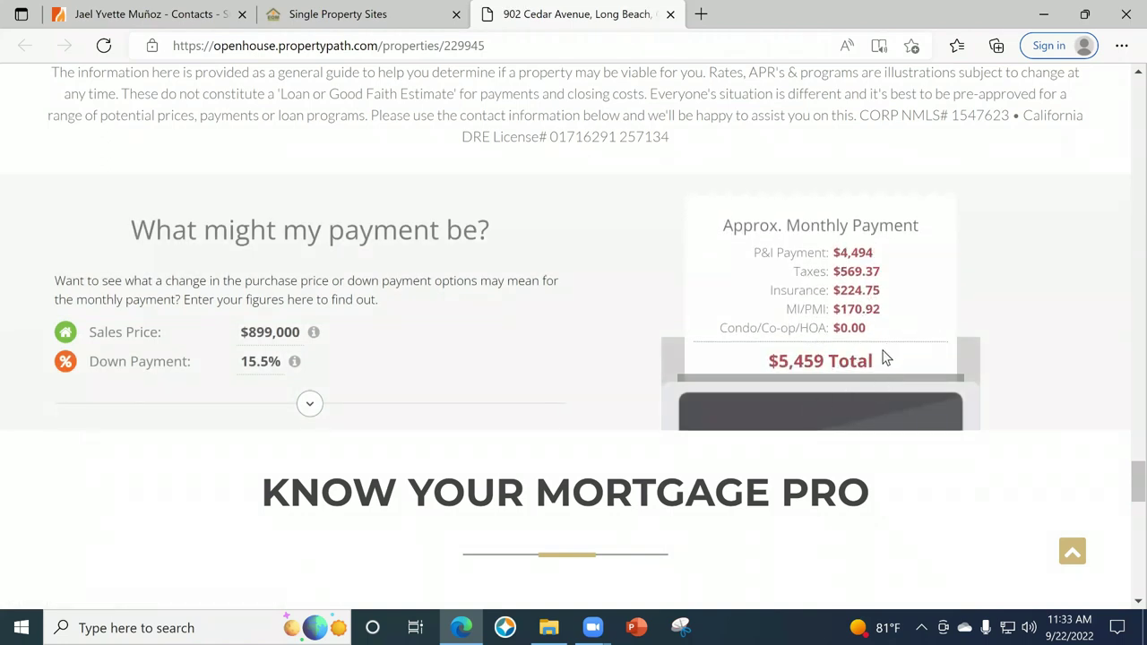
# - View the lender details and financing footer, then return to the page top
pyautogui.scroll(-3, 627, 486)
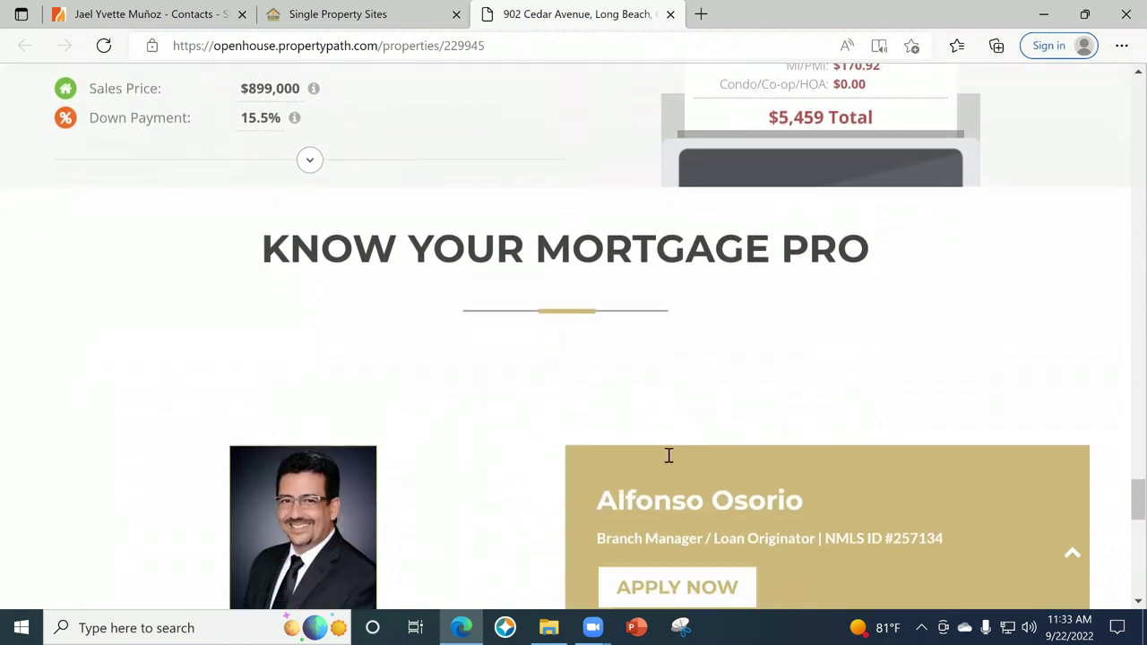
pyautogui.scroll(-1, 982, 368)
pyautogui.scroll(-1, 986, 356)
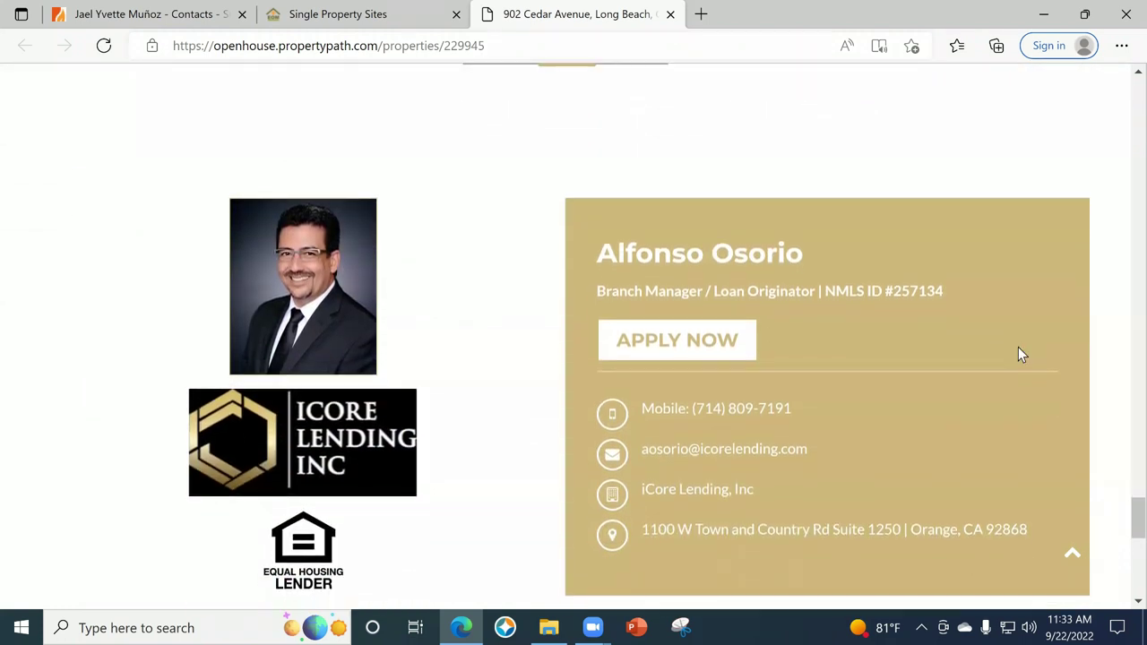
pyautogui.scroll(-1, 1018, 361)
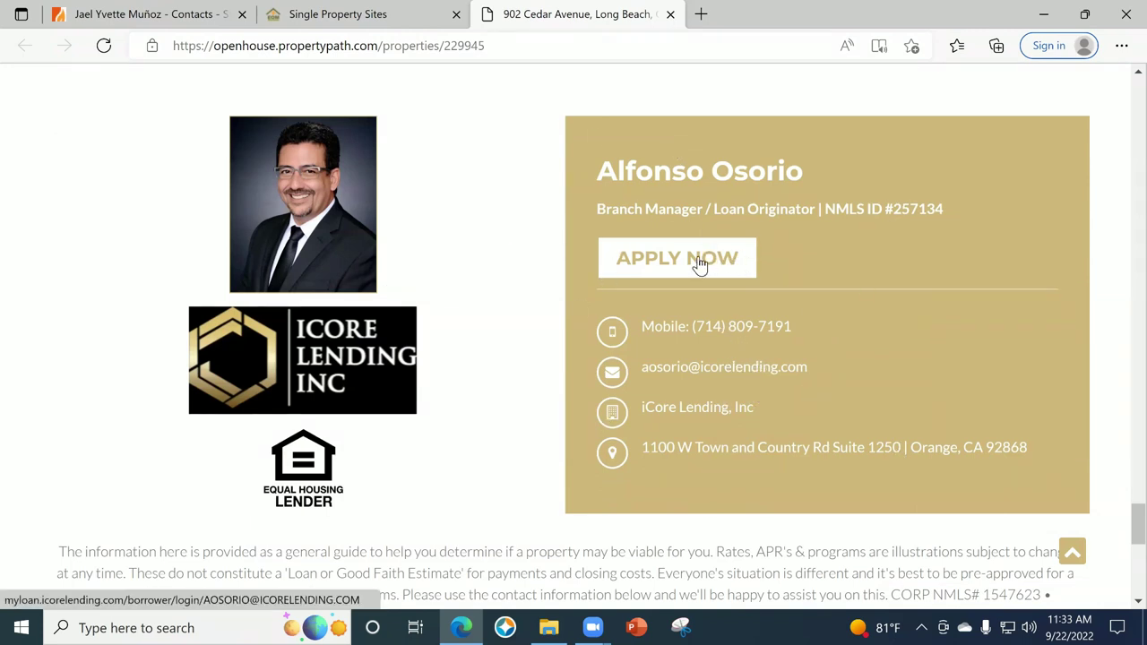
pyautogui.scroll(-4, 650, 391)
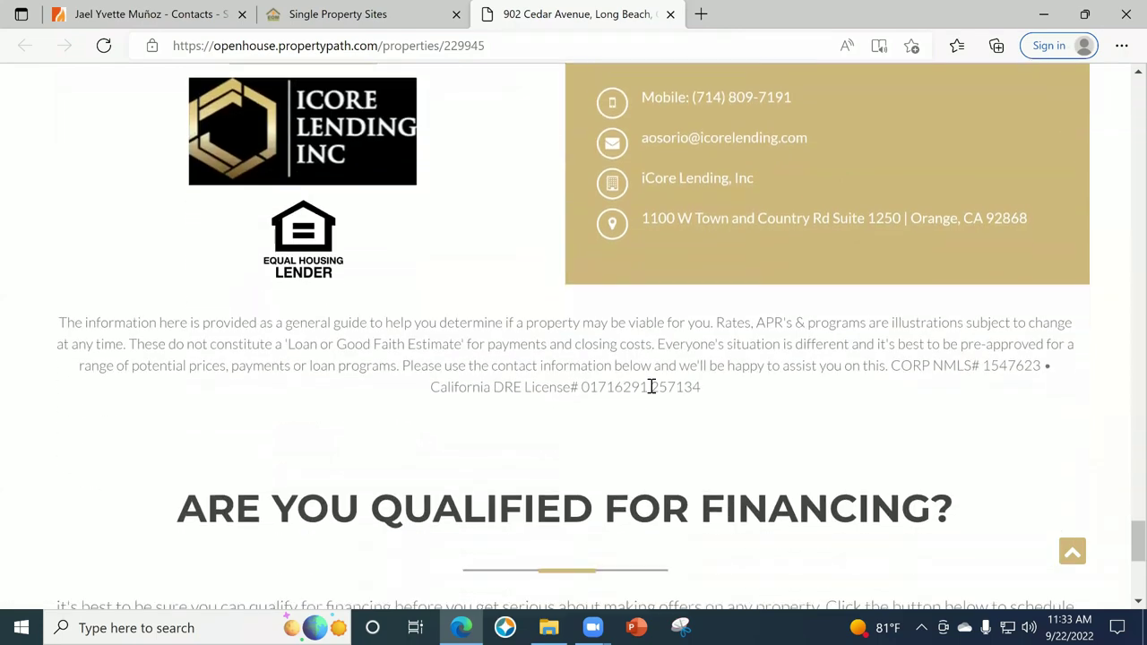
pyautogui.scroll(-2, 690, 396)
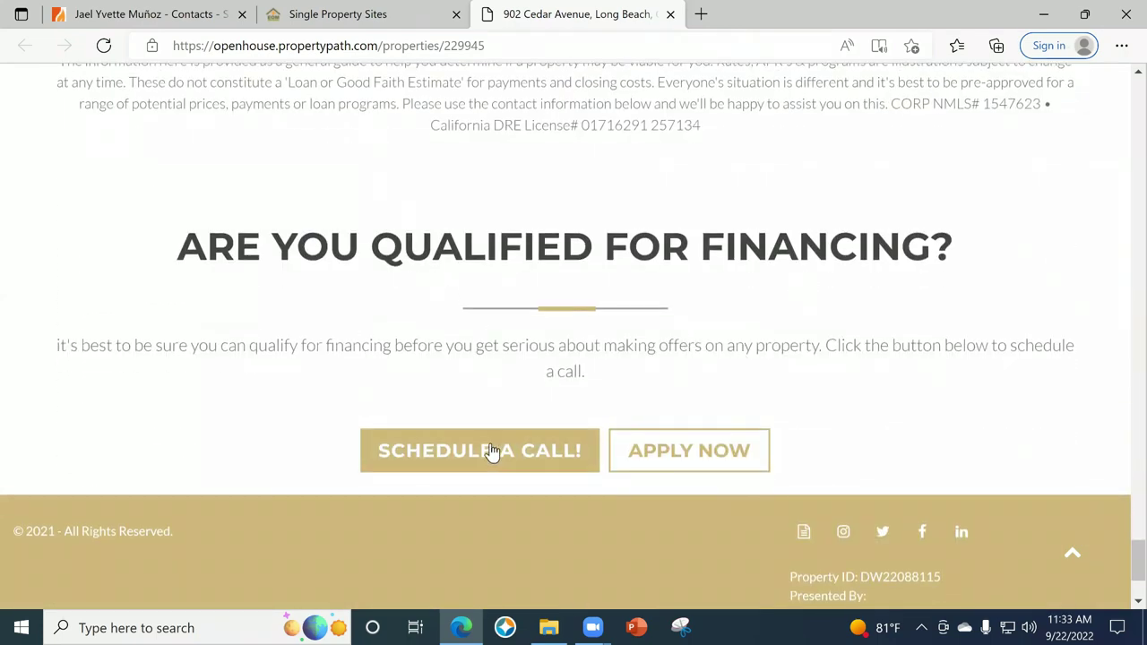
pyautogui.scroll(1, 805, 419)
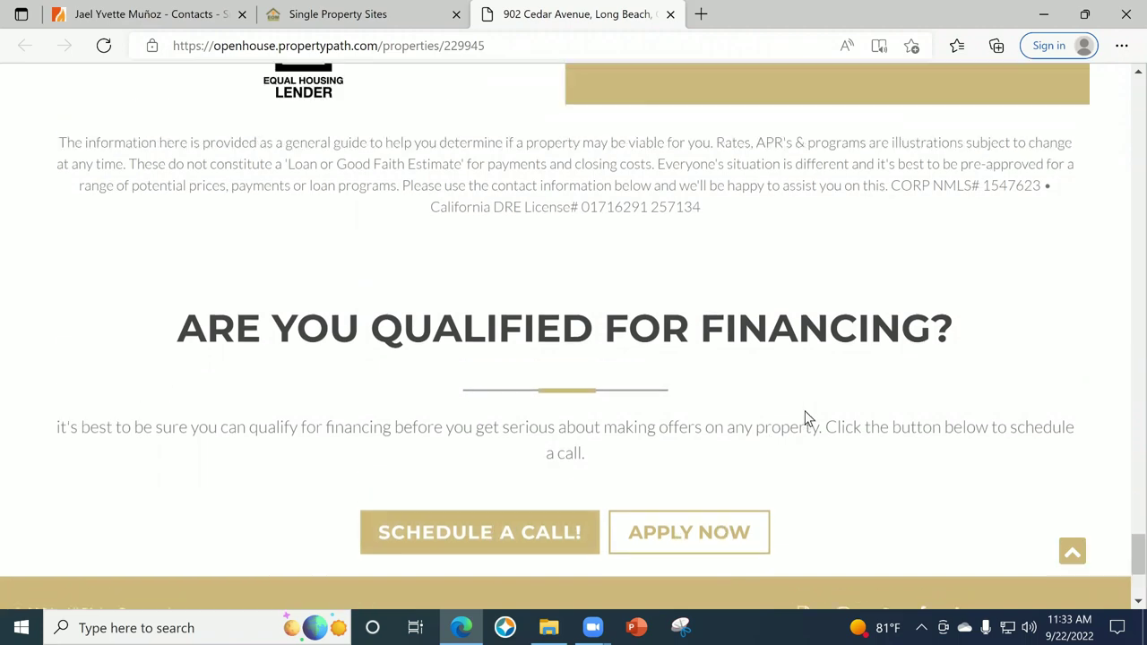
pyautogui.moveTo(1134, 552); pyautogui.dragTo(1118, 90)
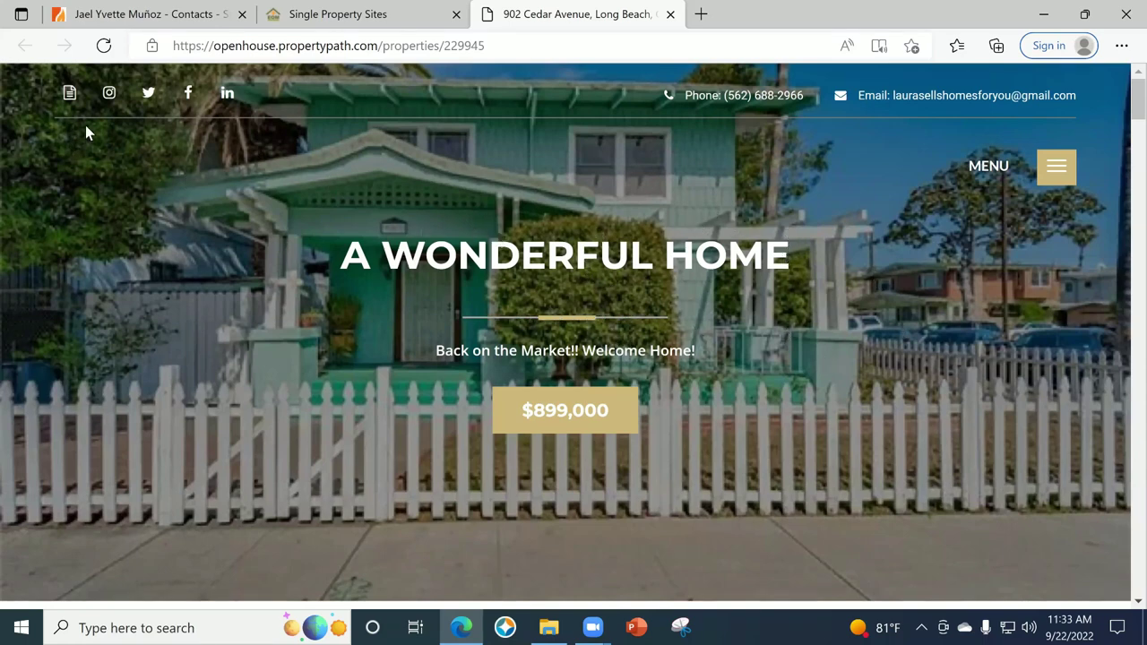
pyautogui.click(69, 93)
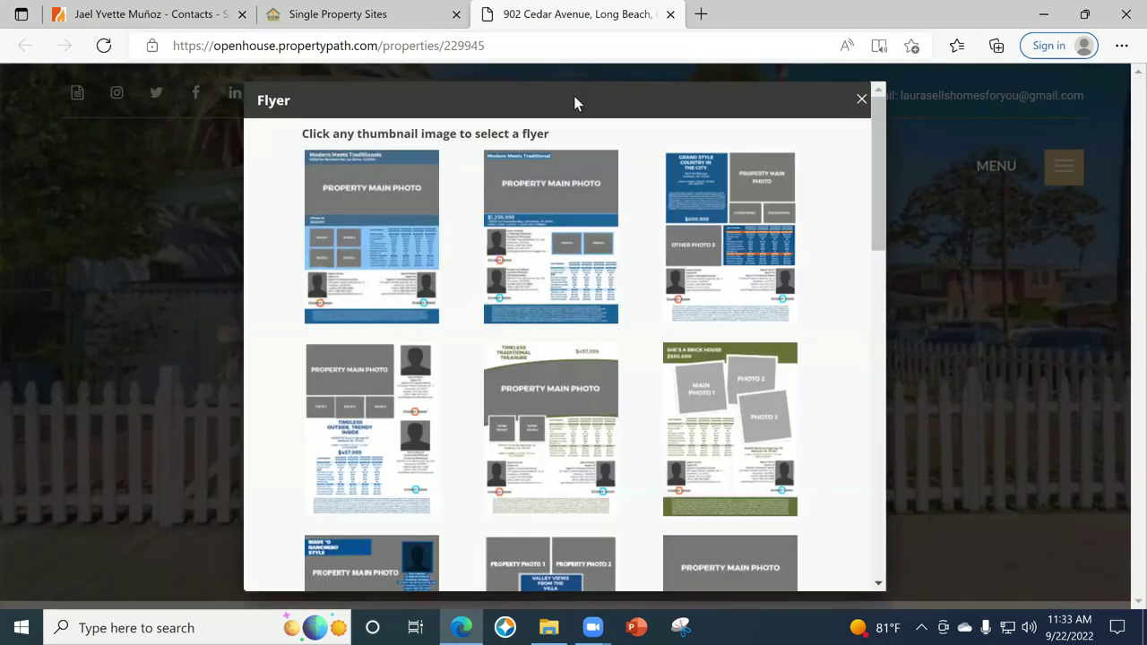
pyautogui.click(187, 118)
pyautogui.click(70, 93)
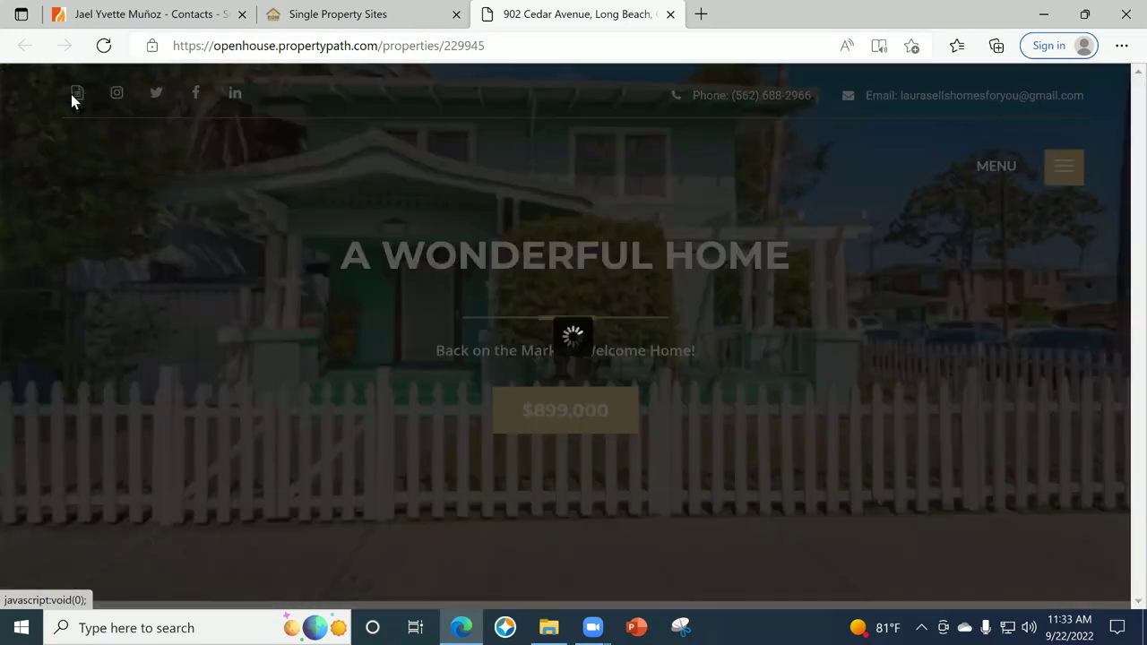
pyautogui.scroll(-5, 578, 243)
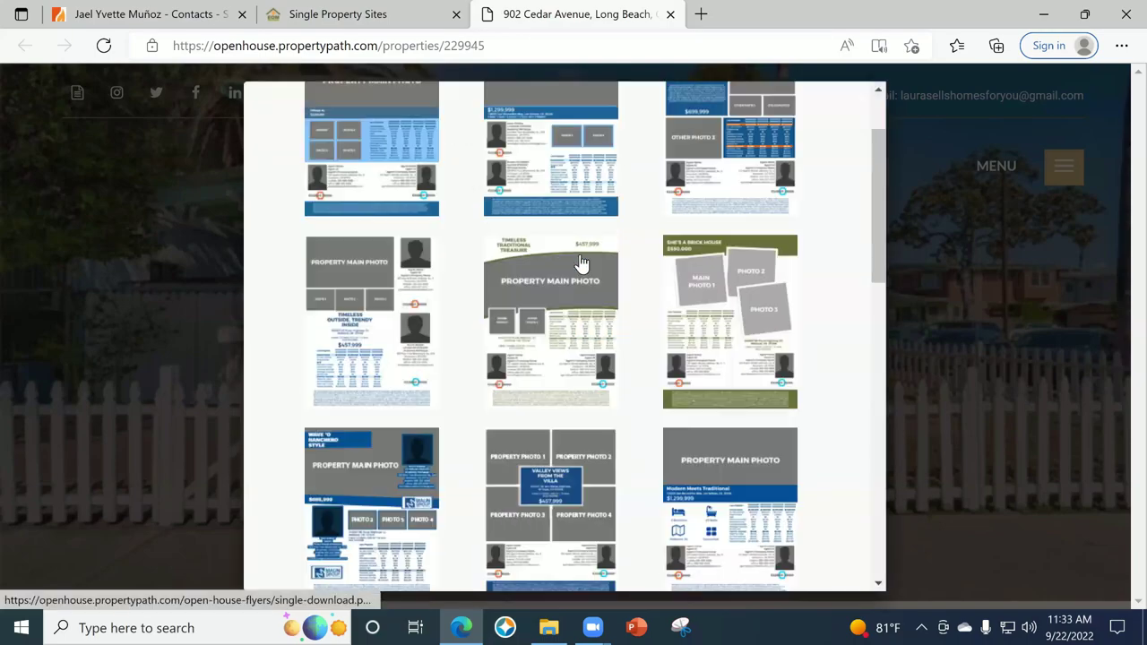
pyautogui.scroll(5, 583, 263)
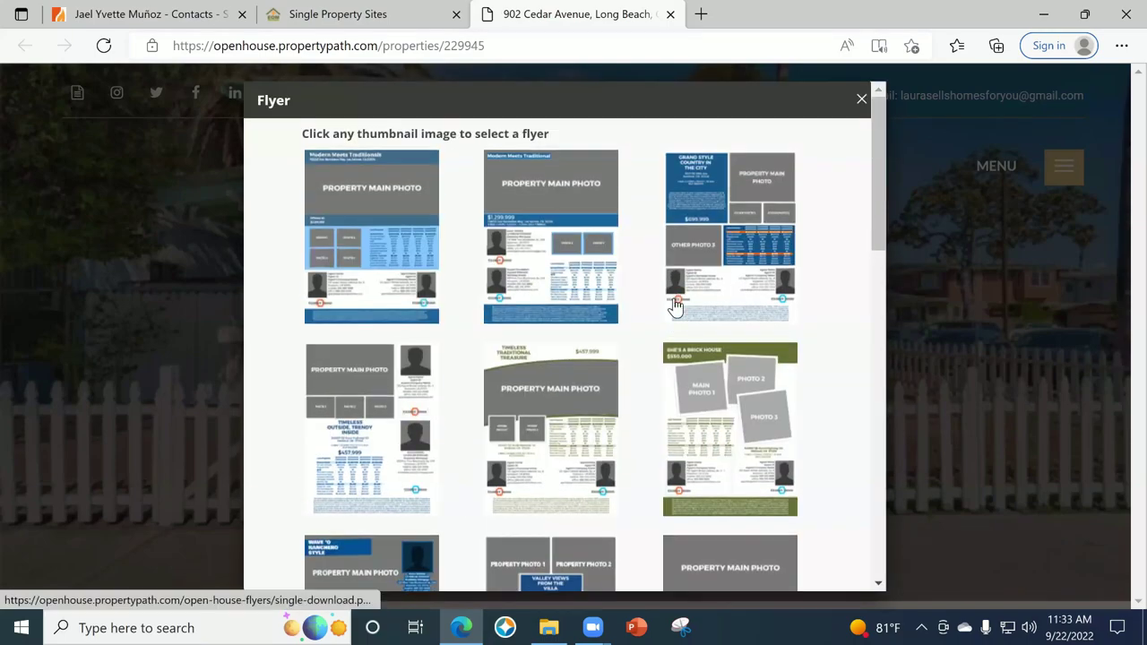
pyautogui.scroll(-5, 673, 305)
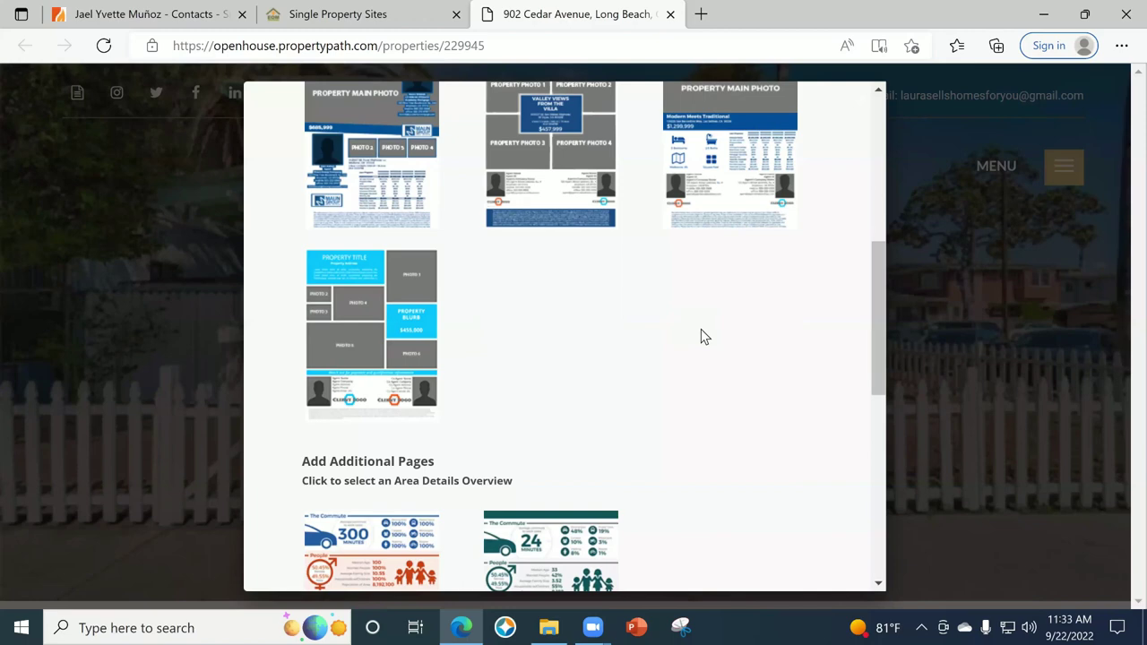
pyautogui.scroll(5, 750, 373)
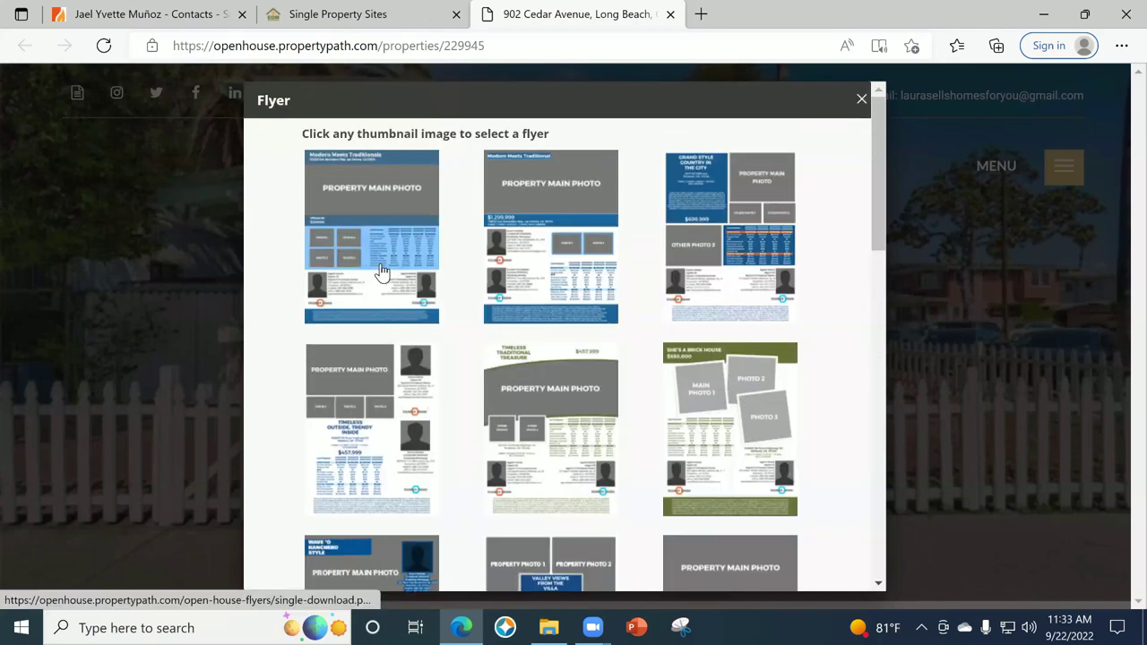
pyautogui.scroll(-6, 618, 387)
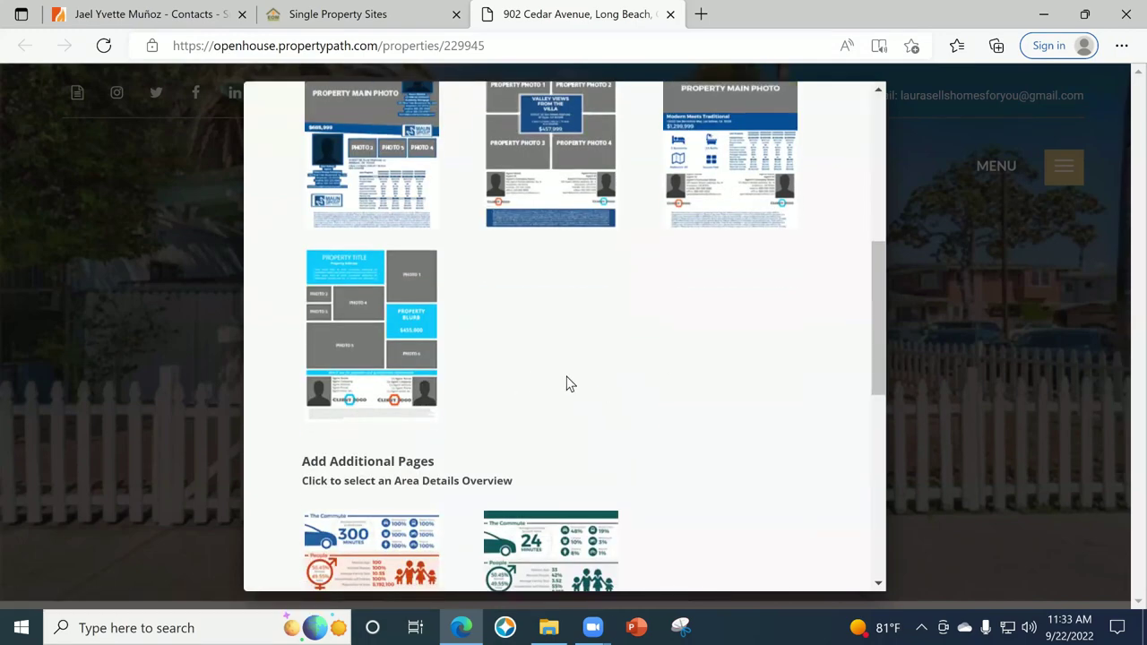
pyautogui.scroll(-4, 560, 367)
pyautogui.scroll(5, 545, 340)
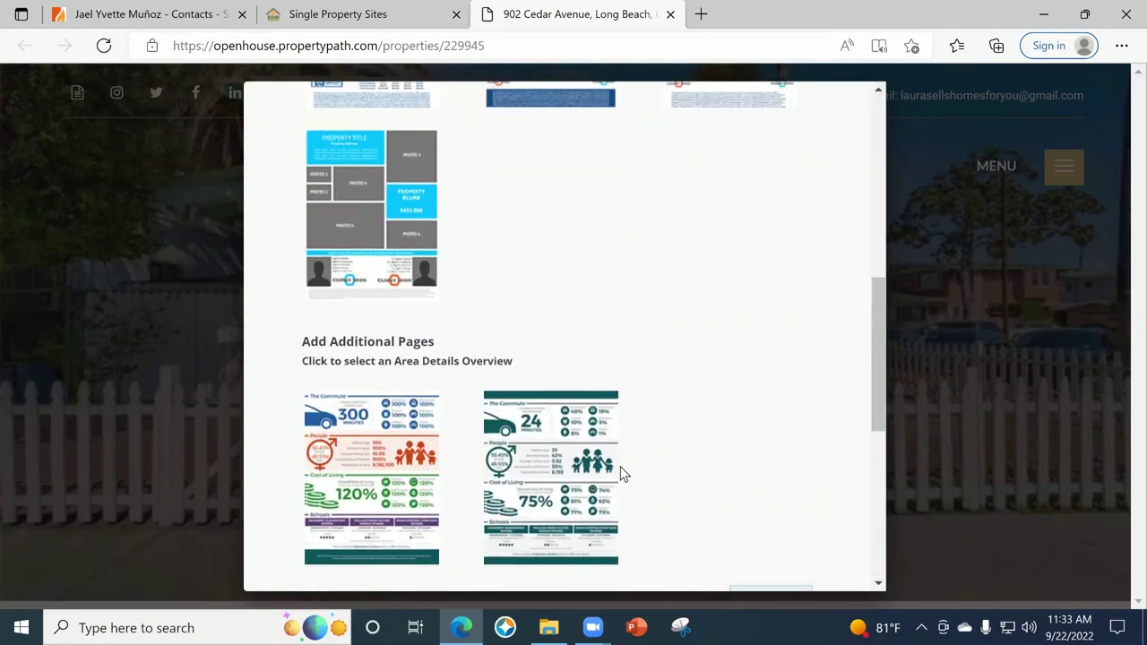
pyautogui.moveTo(868, 305); pyautogui.dragTo(855, 461)
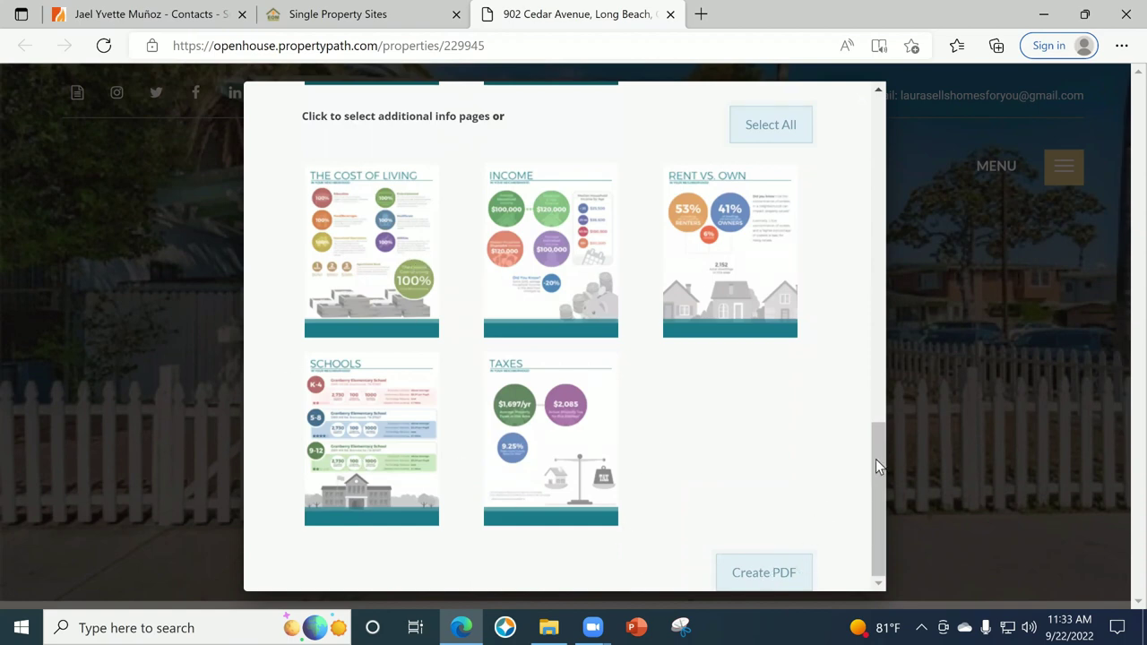
pyautogui.moveTo(875, 459); pyautogui.dragTo(871, 129)
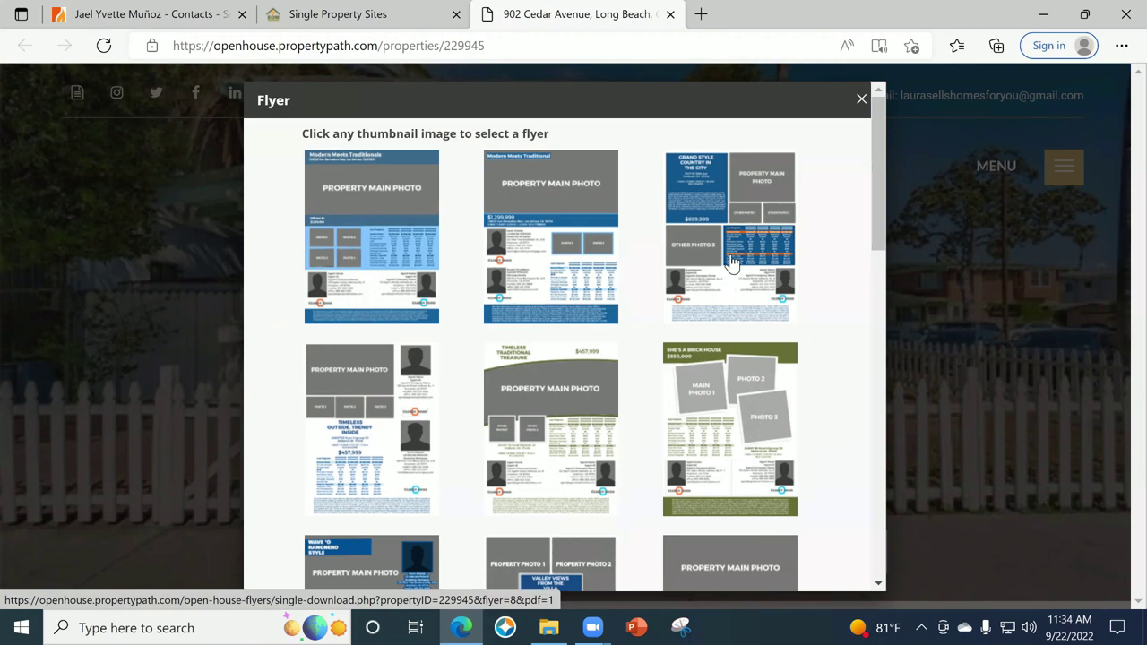
# - Choose the third, grand-style country template and generate the flyer PDF
pyautogui.click(731, 285)
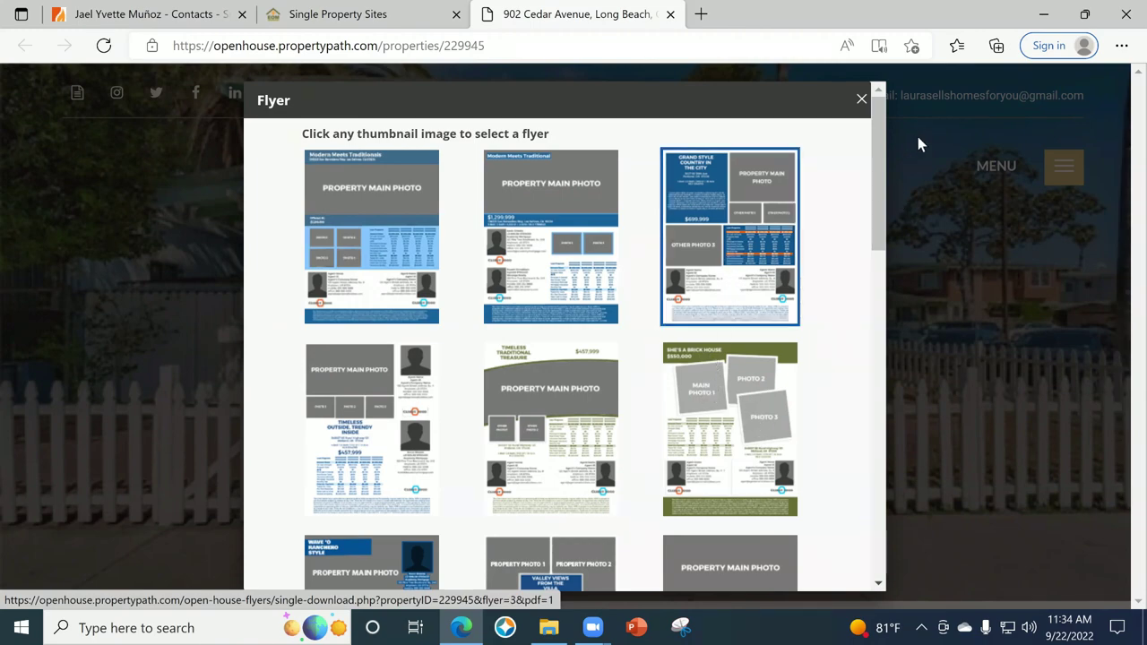
pyautogui.moveTo(870, 183); pyautogui.dragTo(869, 327)
pyautogui.scroll(-8, 872, 372)
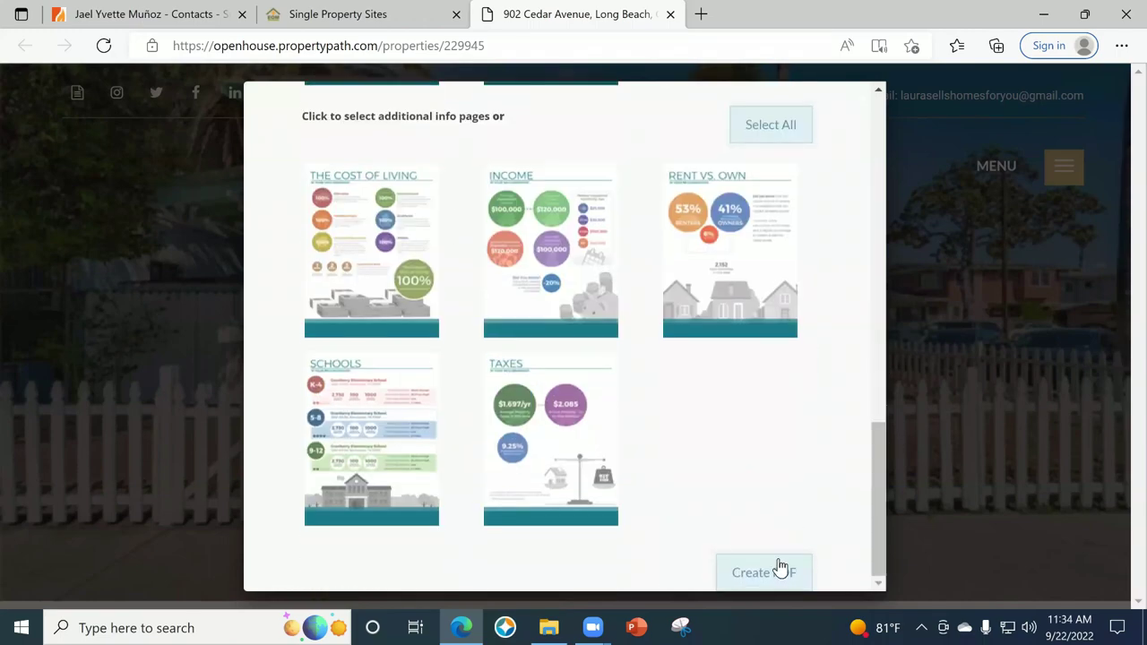
pyautogui.click(778, 568)
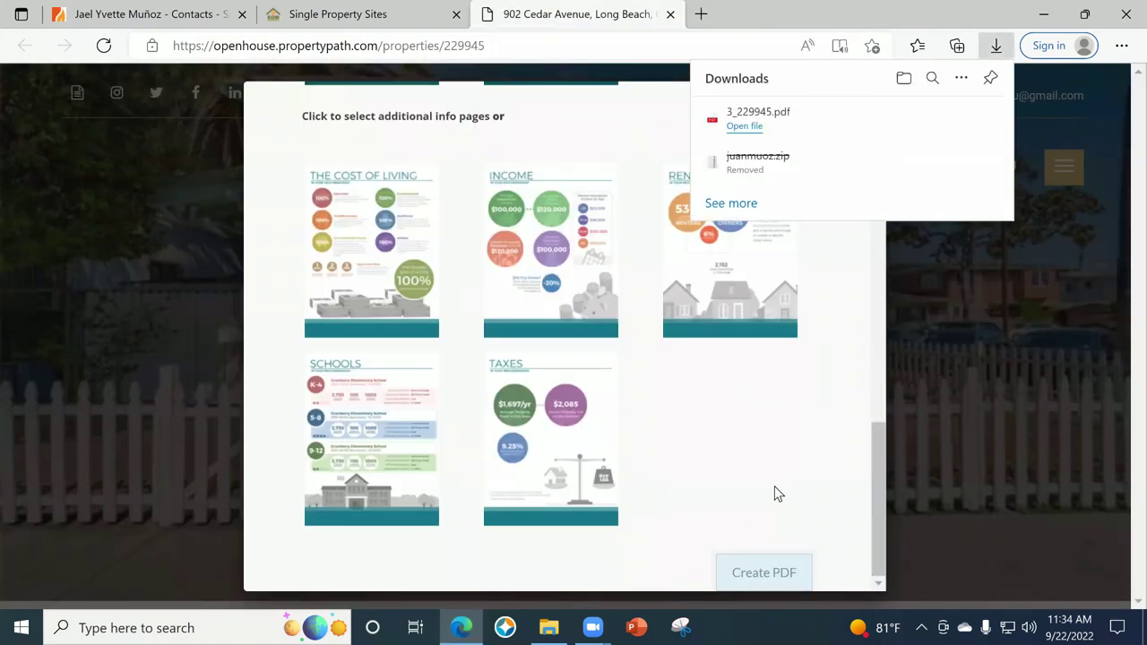
# - Open 3_229945.pdf from Downloads and review its loan table and agent details
pyautogui.click(748, 118)
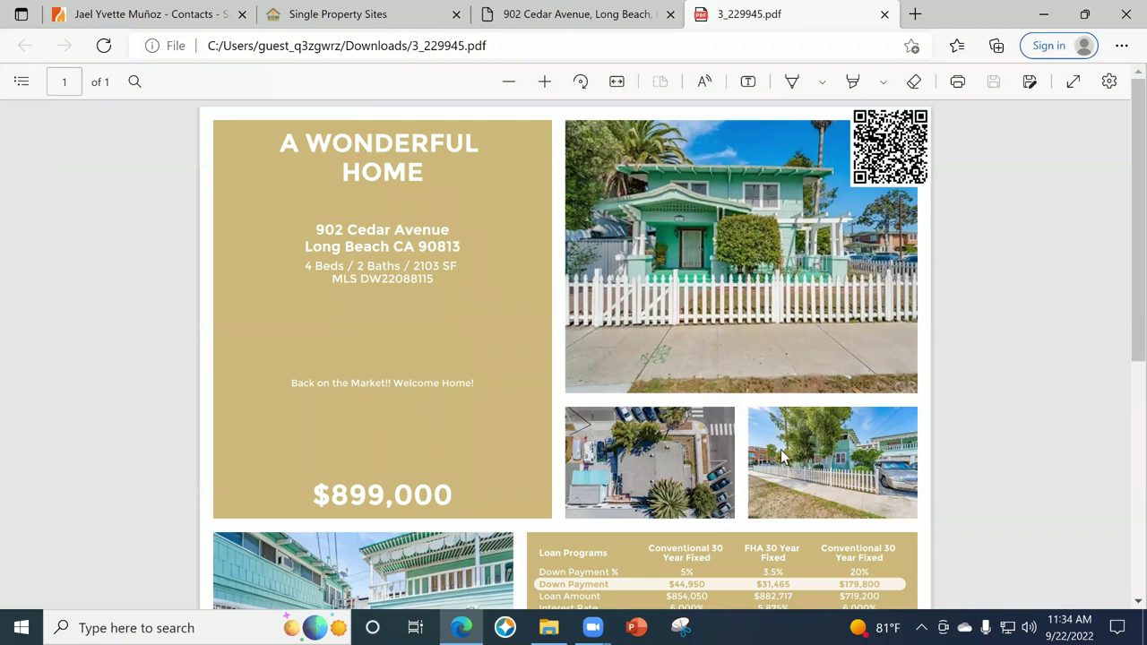
pyautogui.scroll(-1, 776, 454)
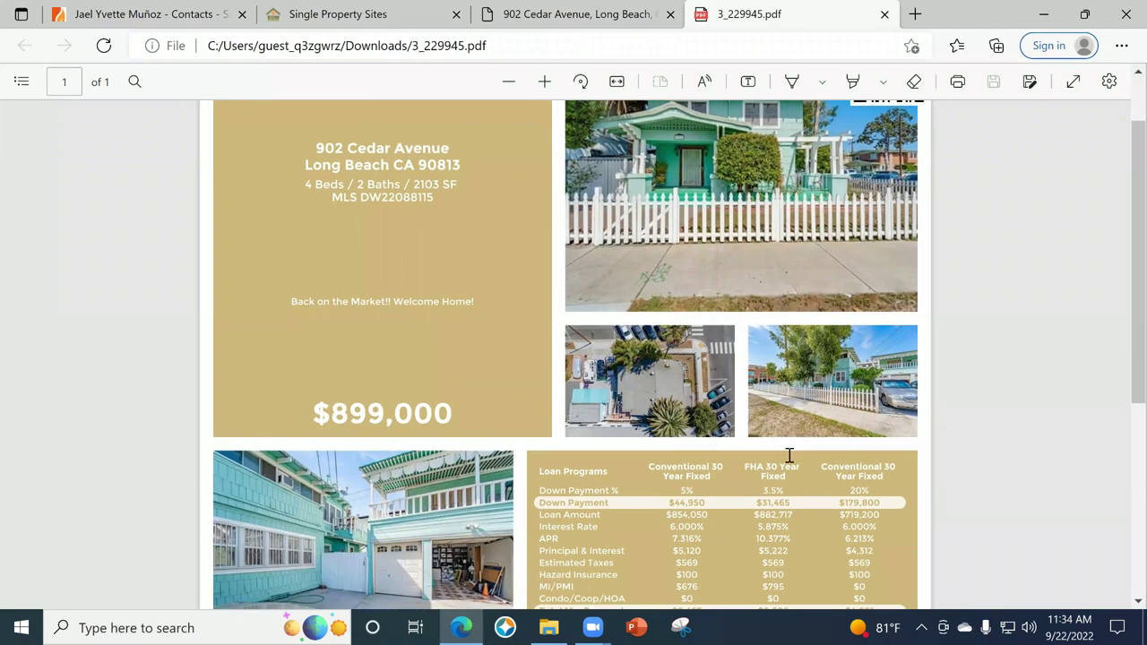
pyautogui.scroll(-1, 837, 448)
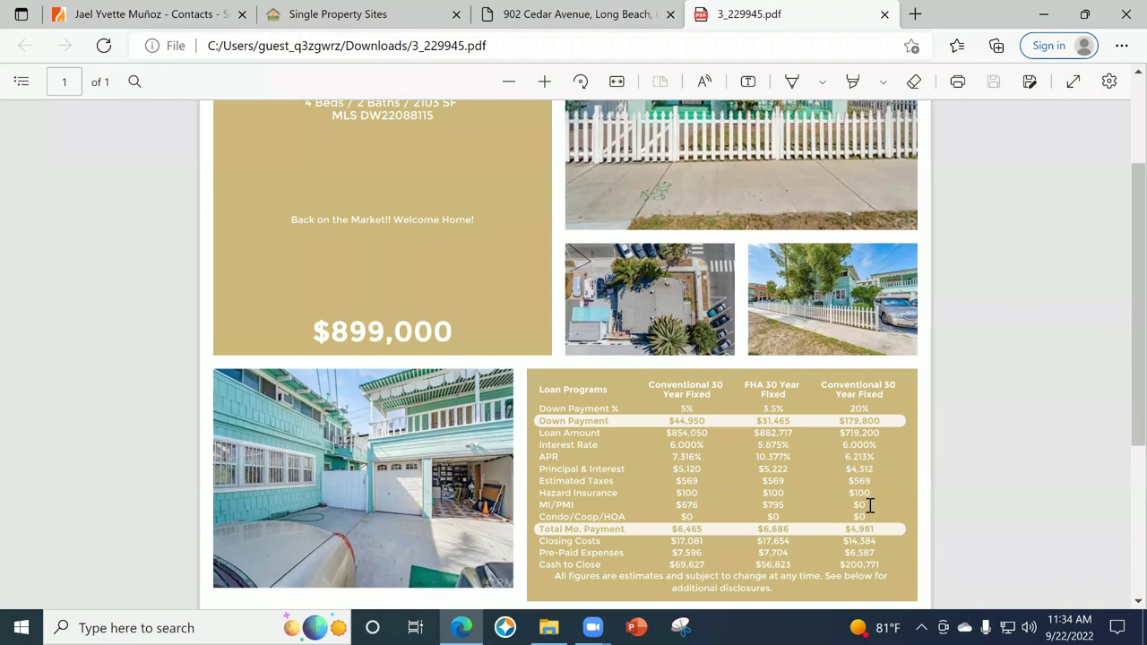
pyautogui.scroll(-3, 867, 505)
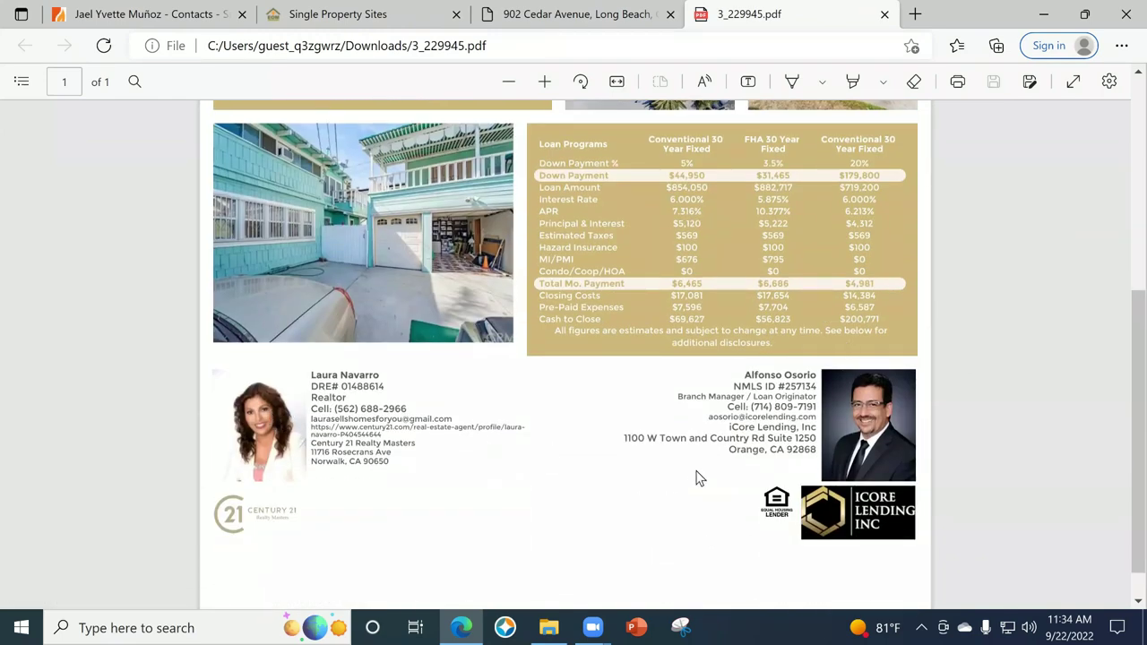
pyautogui.scroll(-1, 696, 475)
pyautogui.scroll(5, 694, 469)
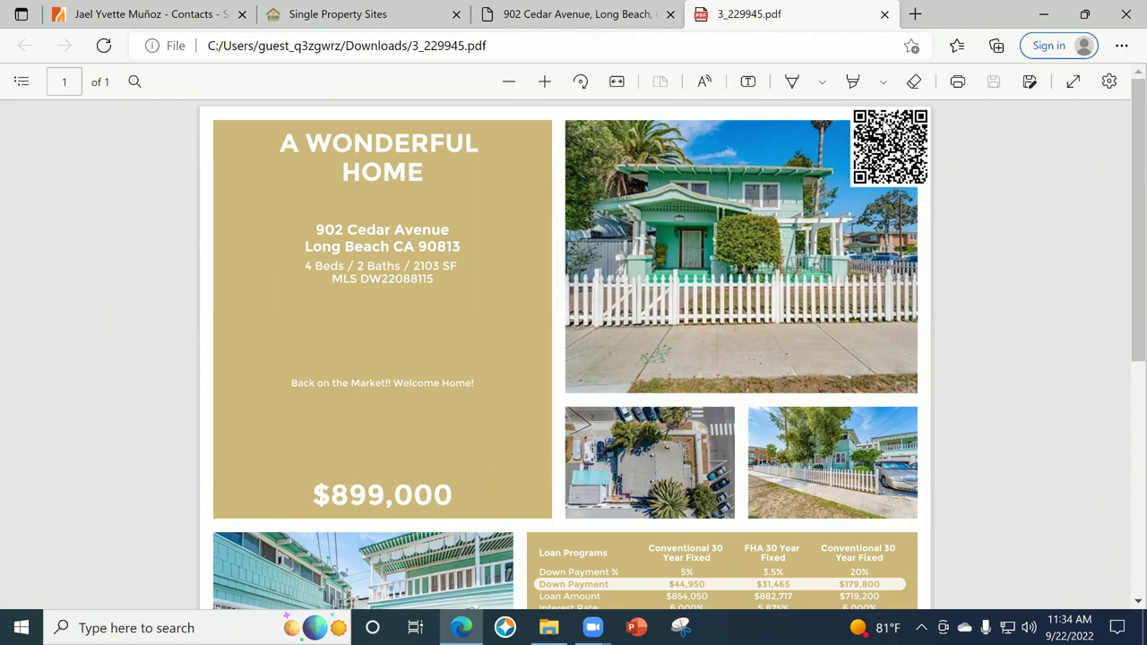
pyautogui.click(537, 9)
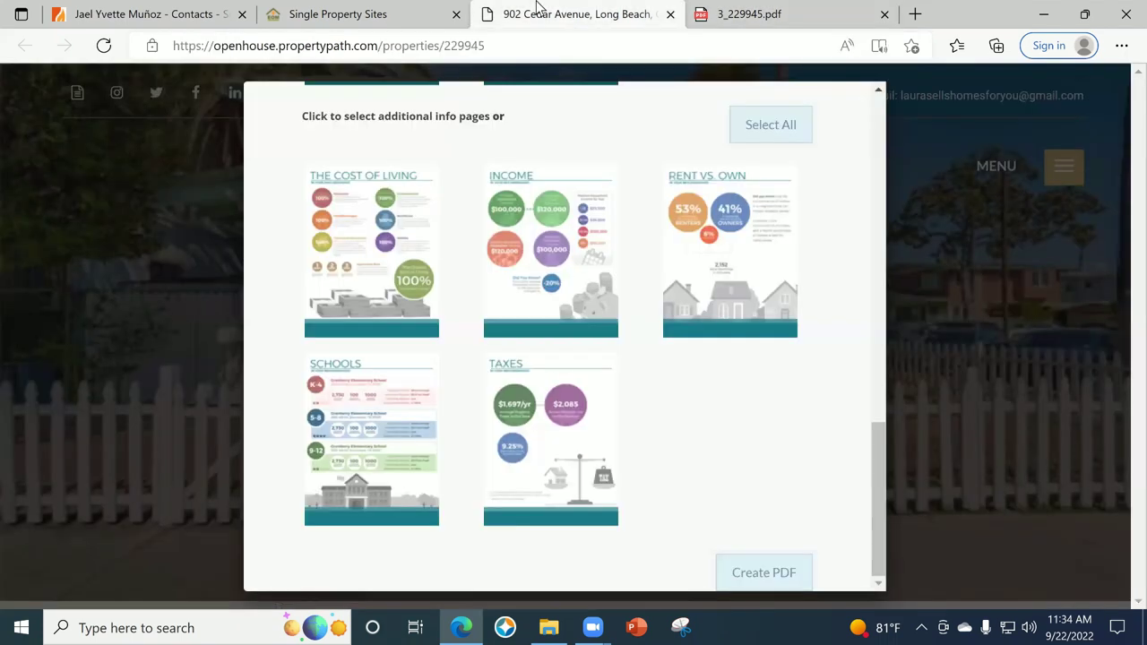
pyautogui.scroll(10, 472, 183)
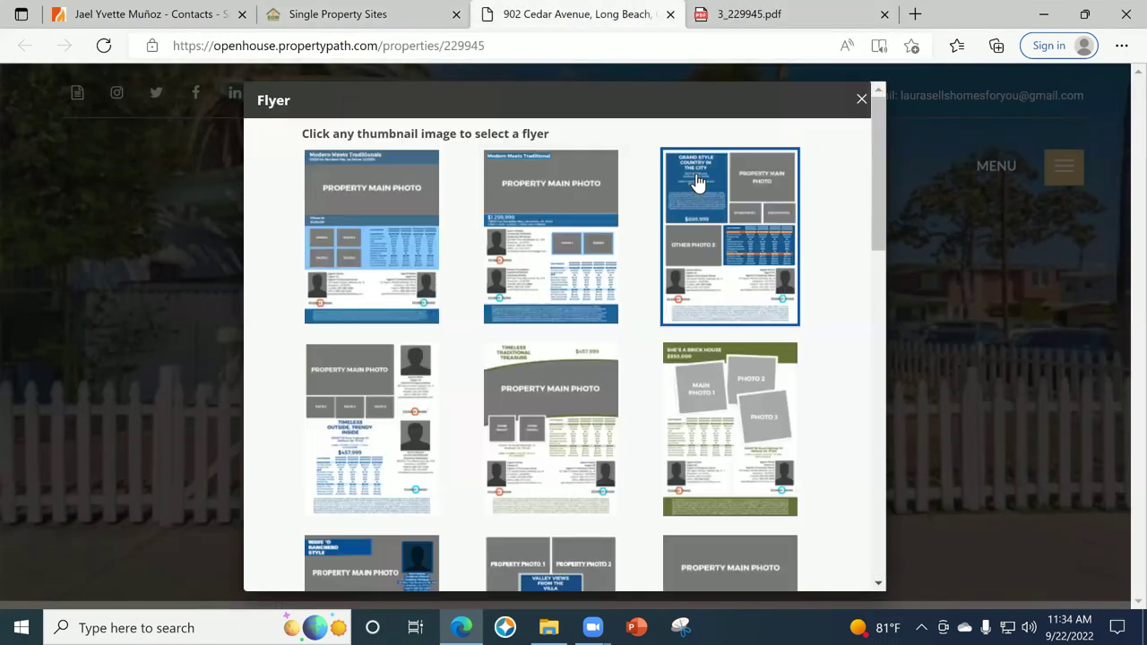
pyautogui.click(860, 101)
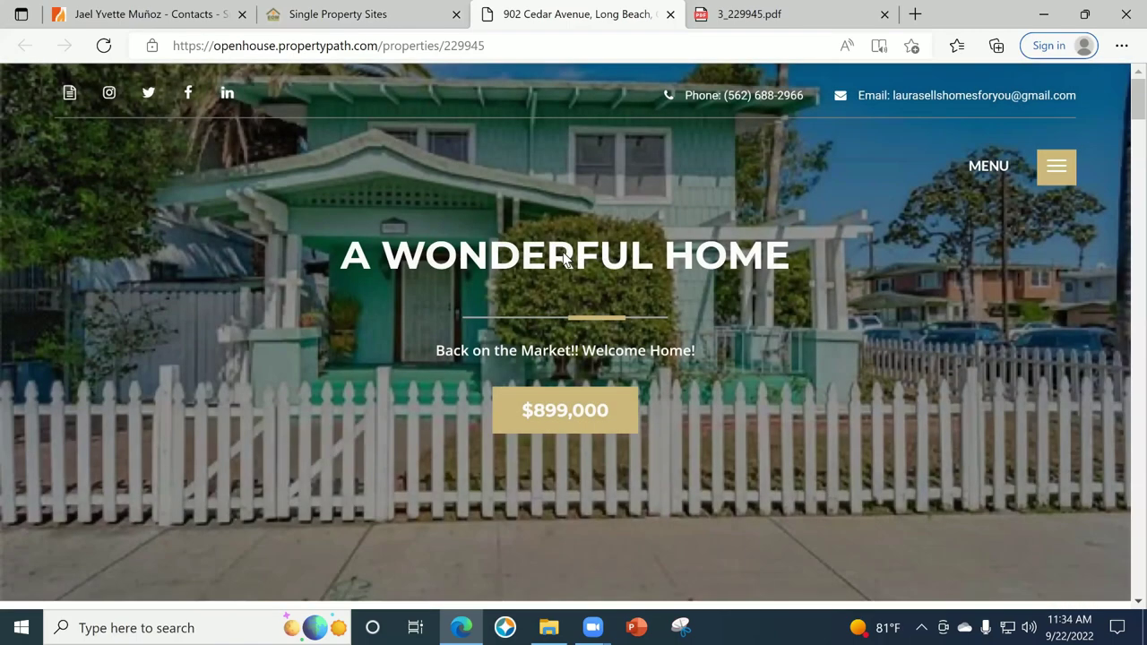
pyautogui.click(784, 11)
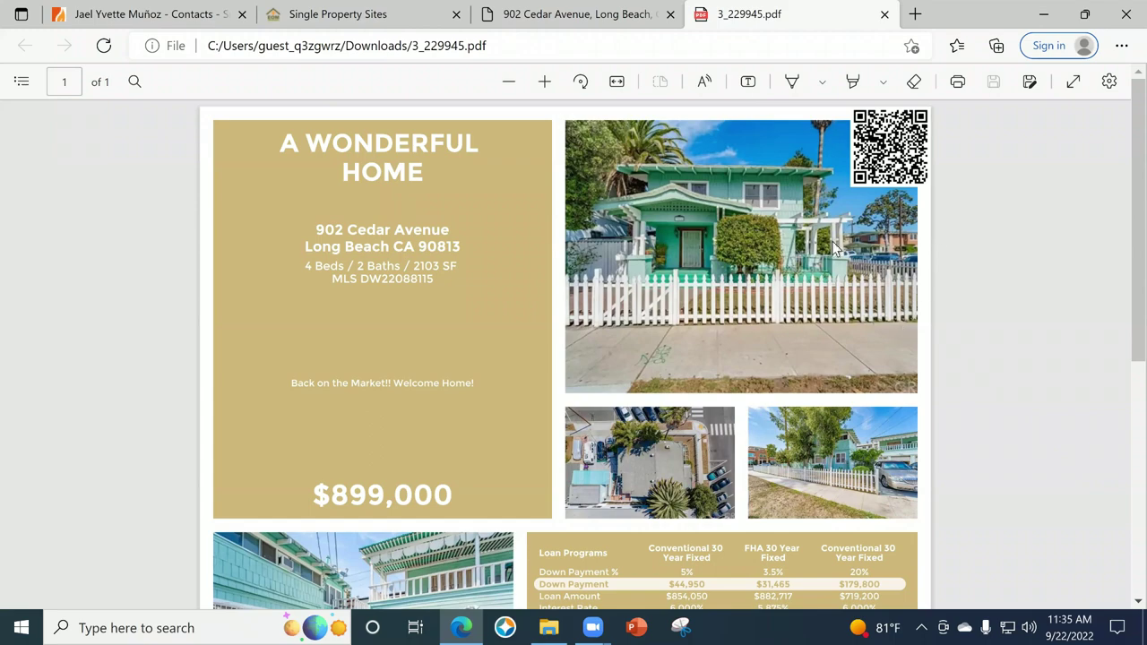
pyautogui.click(559, 11)
pyautogui.scroll(-4, 851, 356)
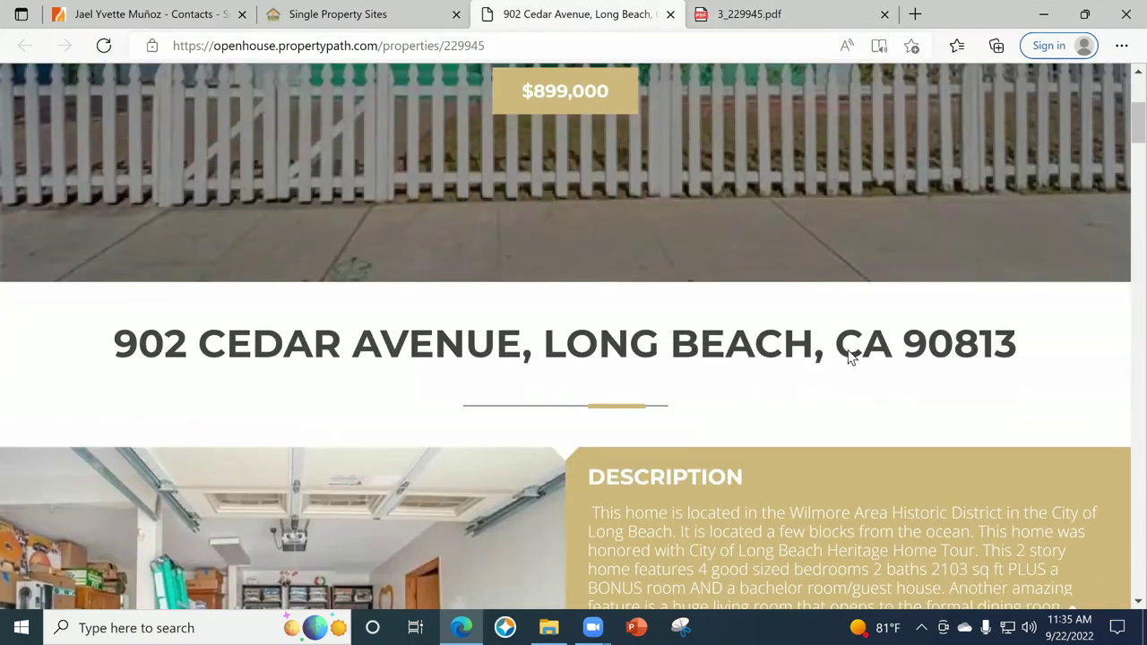
pyautogui.scroll(-2, 851, 356)
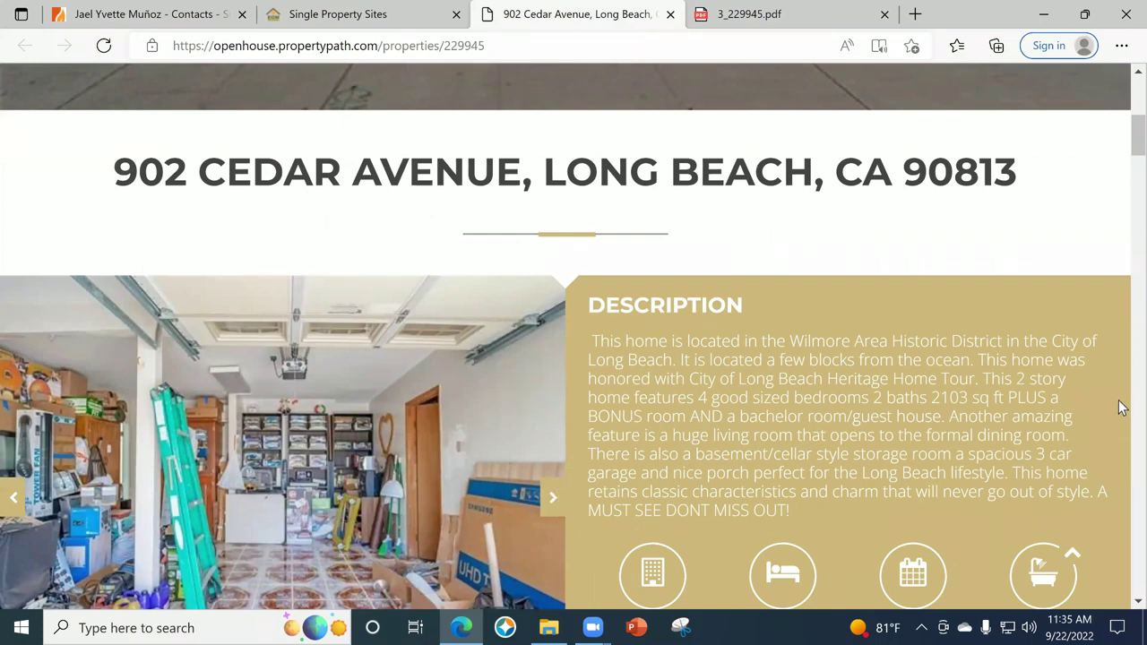
pyautogui.click(126, 13)
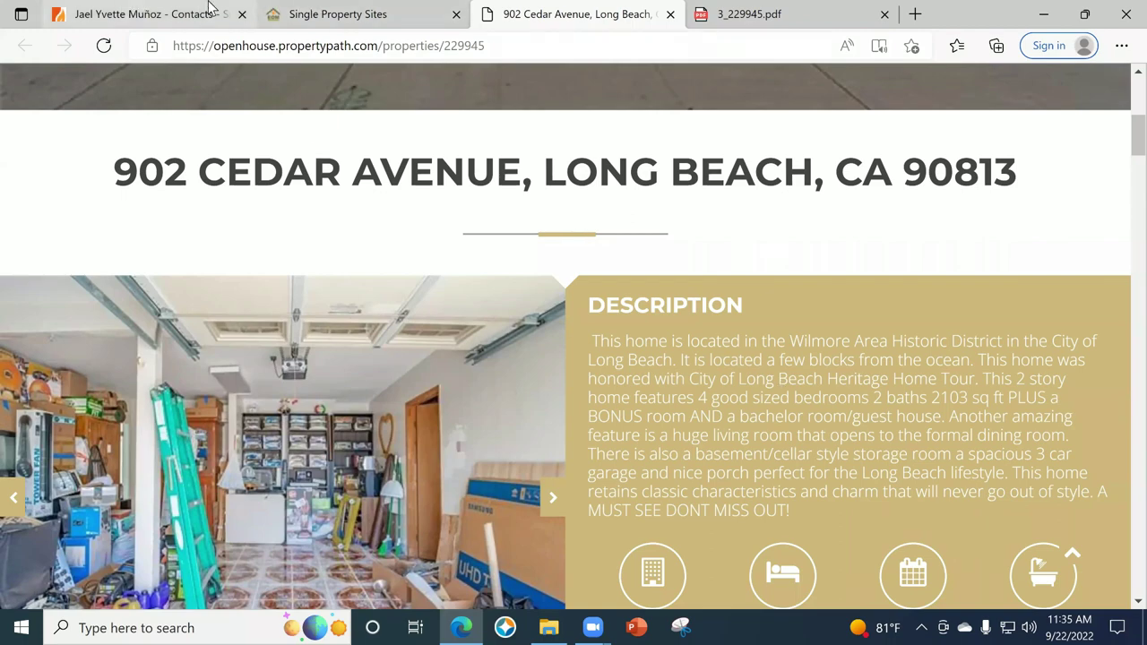
pyautogui.click(372, 9)
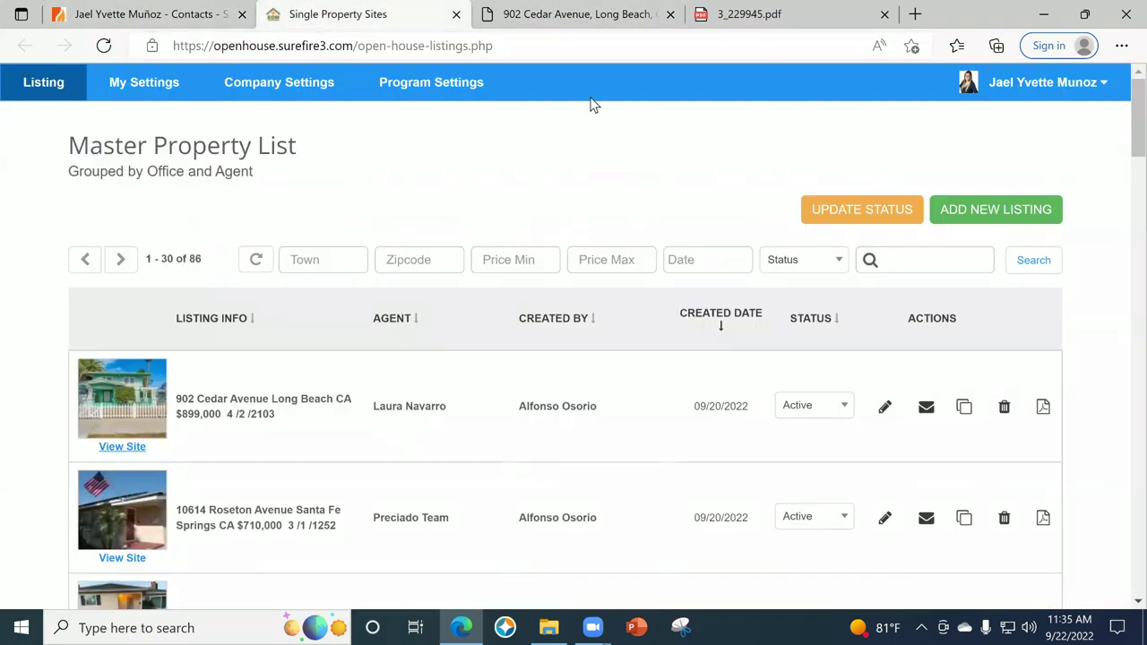
pyautogui.click(604, 11)
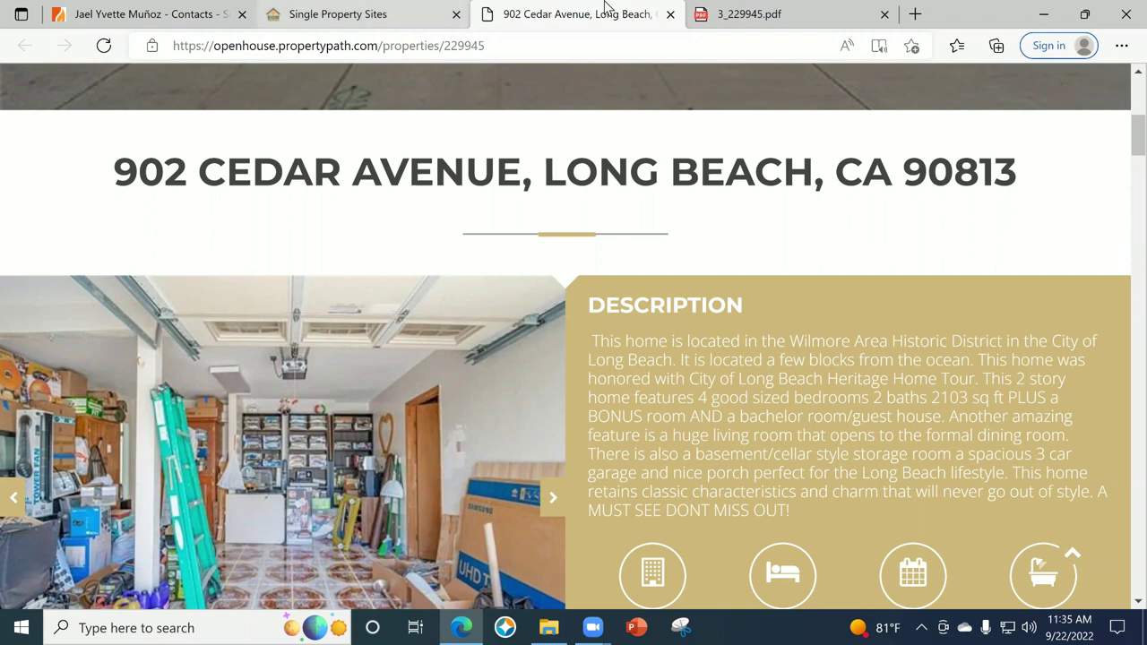
pyautogui.click(358, 13)
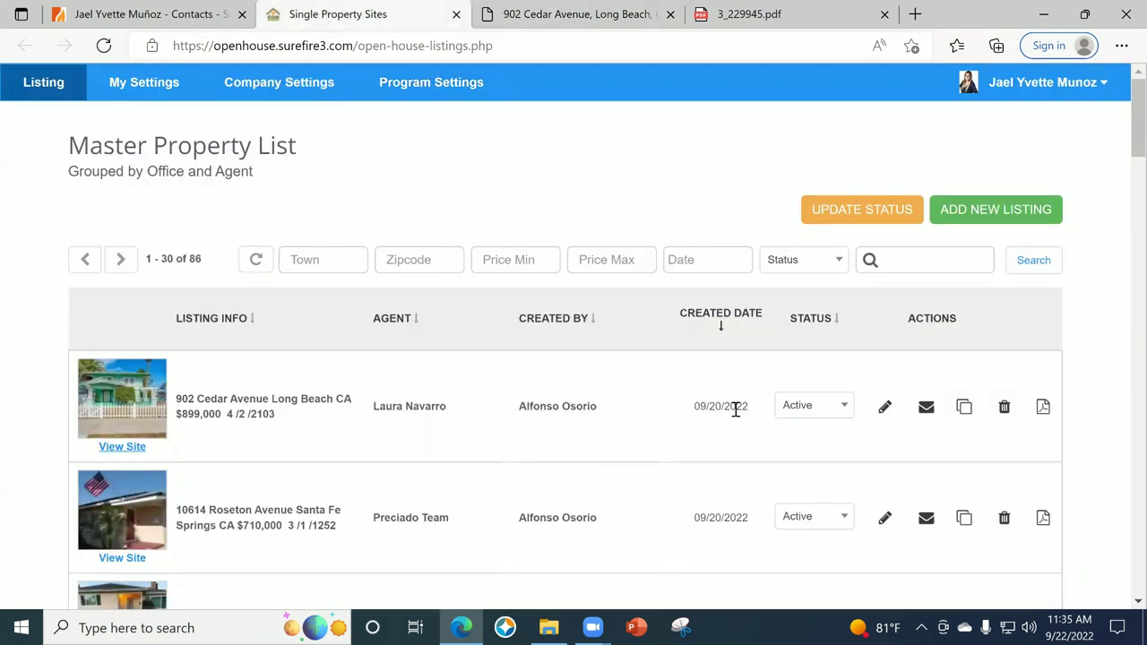
pyautogui.click(627, 11)
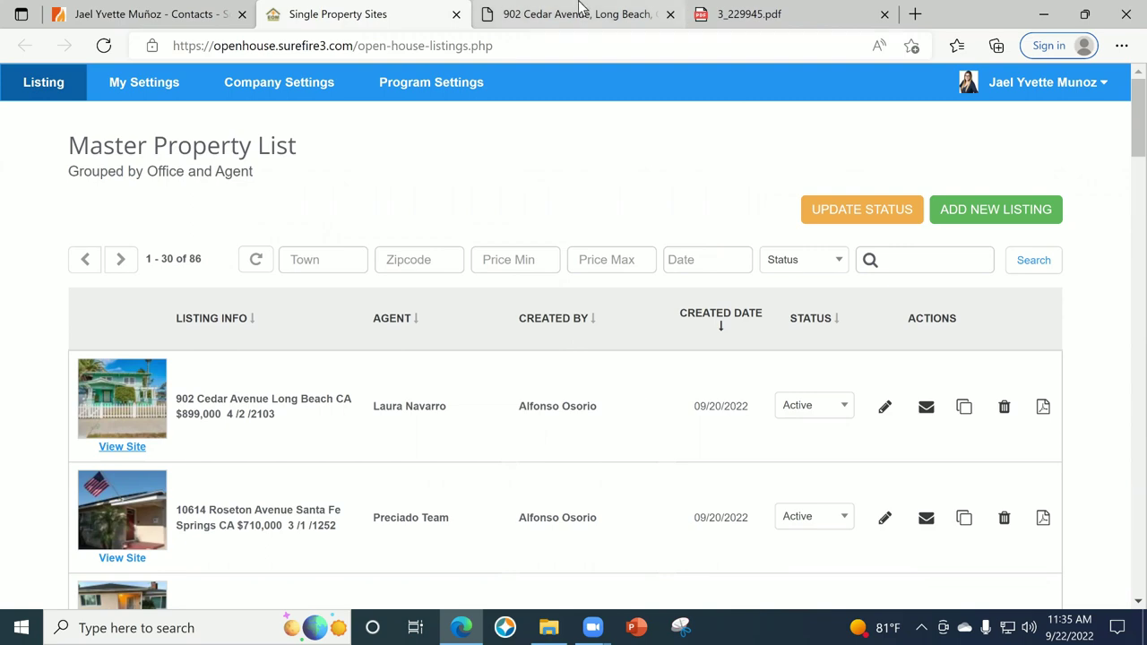
pyautogui.scroll(5, 214, 175)
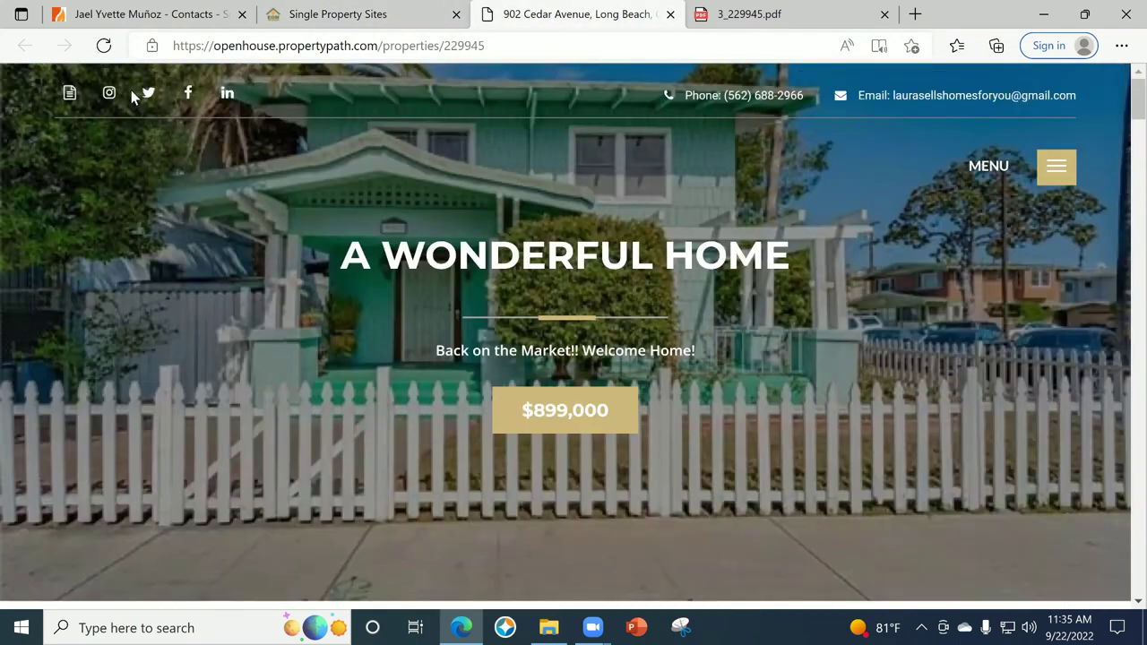
# - Try the Facebook share and close its login popup, then preview and close the Instagram image templates
pyautogui.click(187, 95)
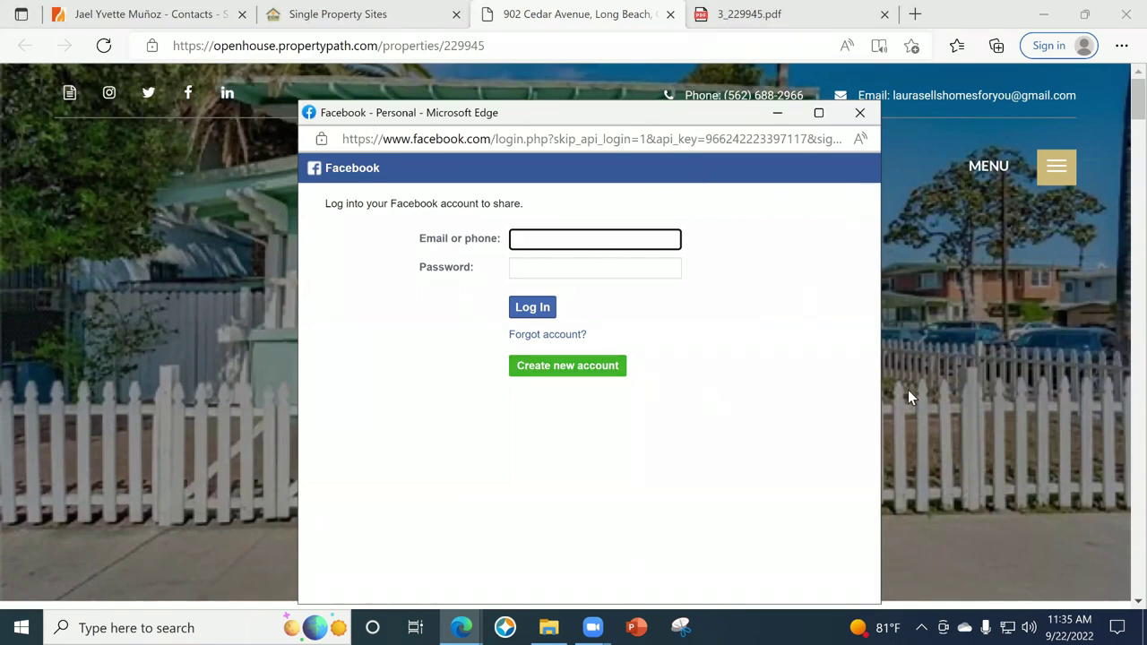
pyautogui.click(860, 113)
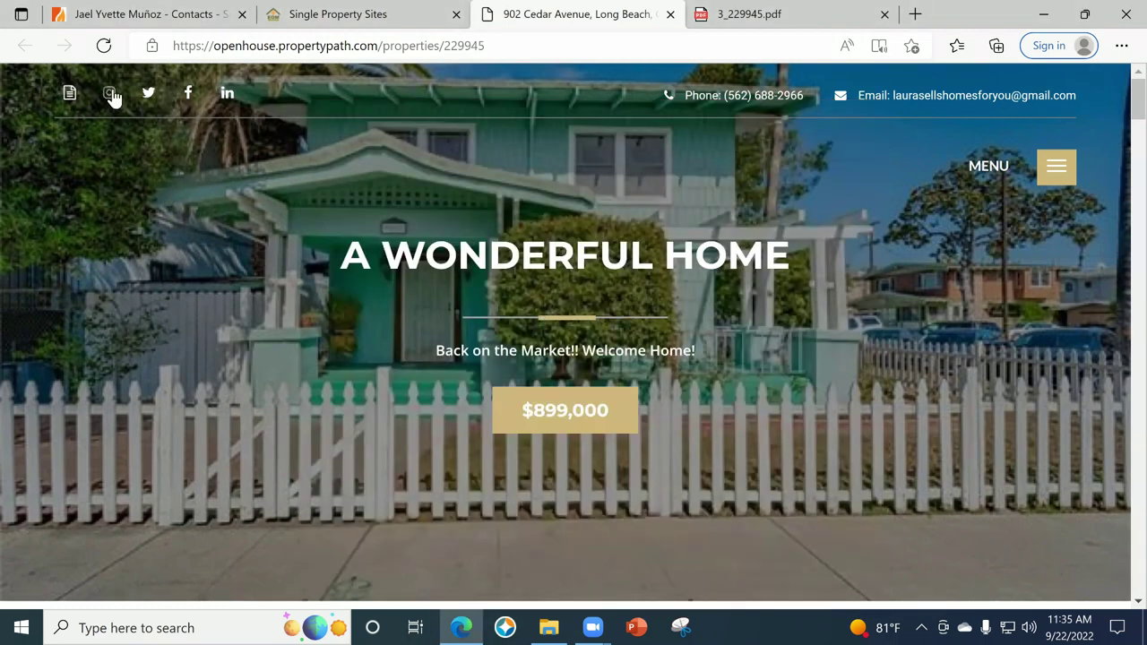
pyautogui.click(113, 90)
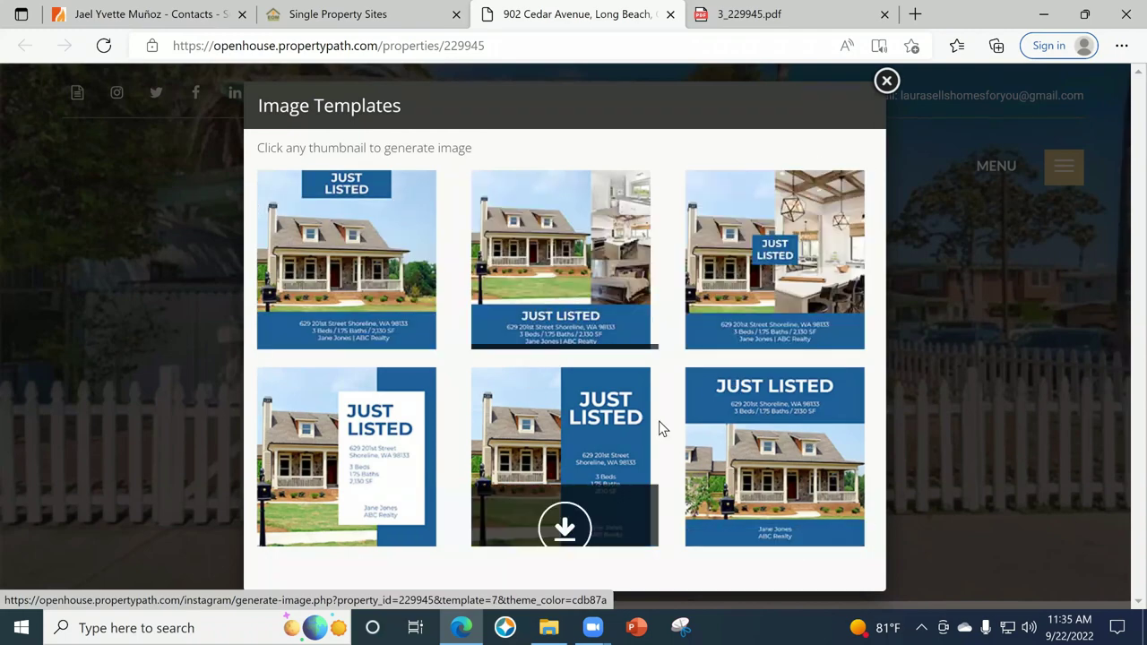
pyautogui.click(884, 86)
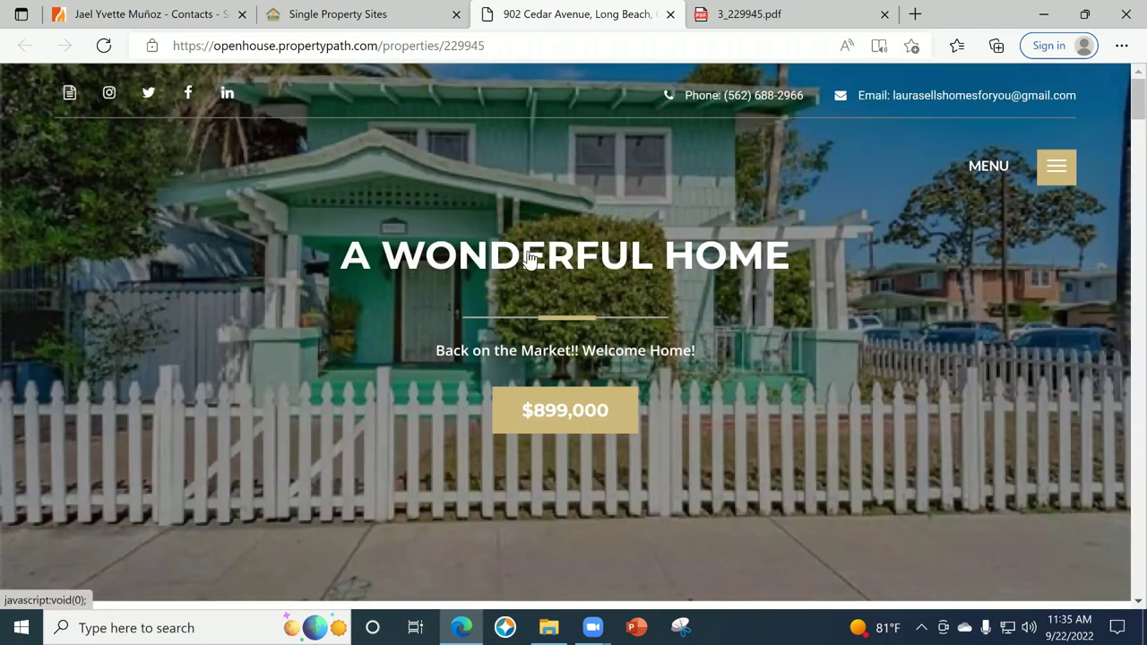
pyautogui.click(110, 93)
pyautogui.click(332, 320)
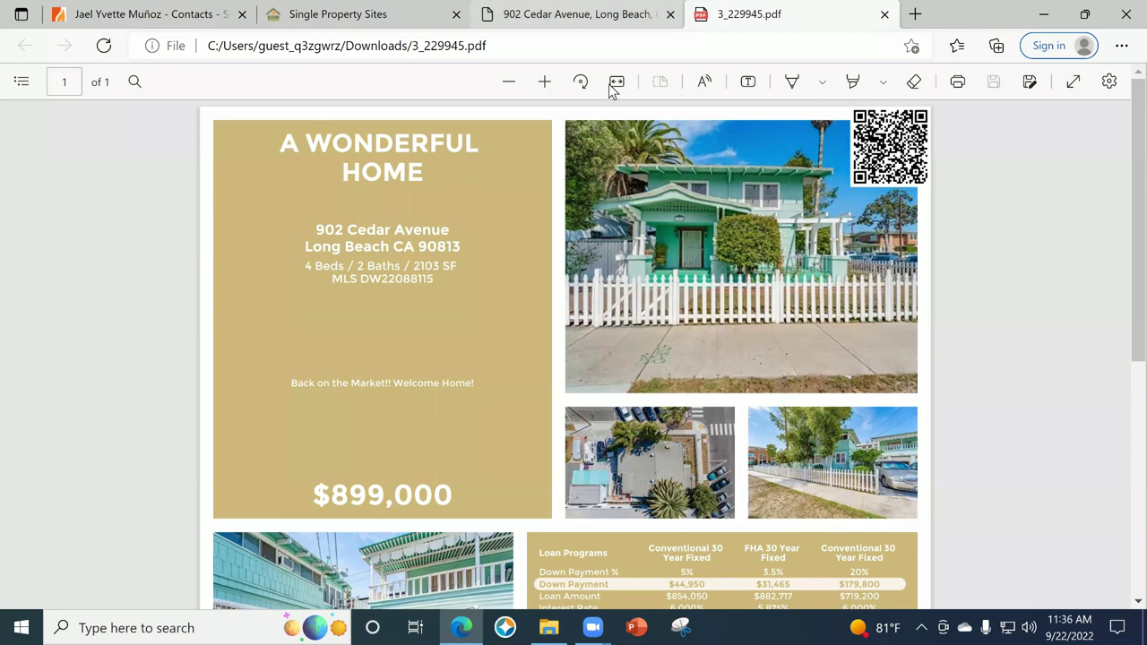
pyautogui.hotkey('ctrl', 'shift', 'Tab')
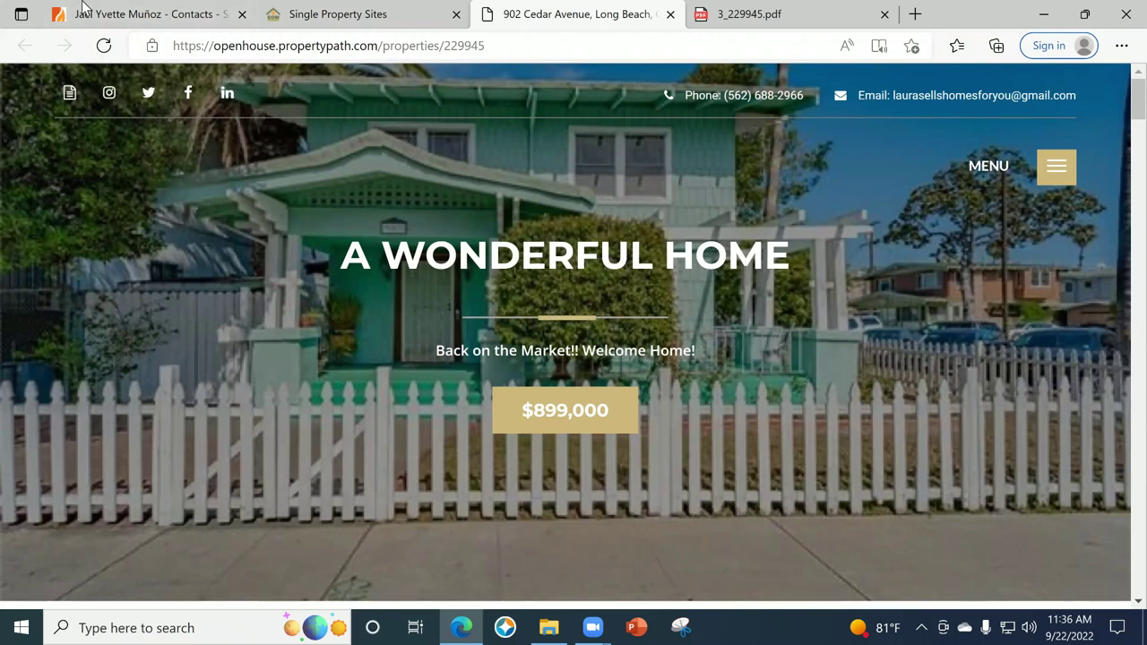
# - From the contacts page, go to the dashboard and open Flyers under the Marketing section
pyautogui.click(113, 10)
pyautogui.scroll(5, 83, 119)
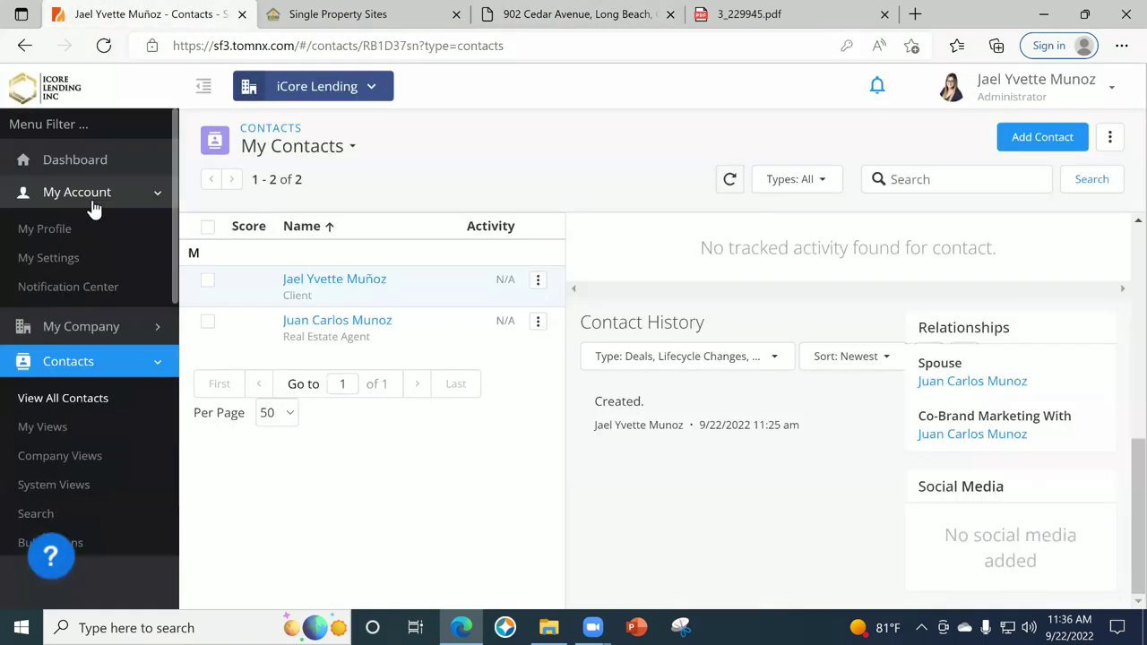
pyautogui.click(26, 161)
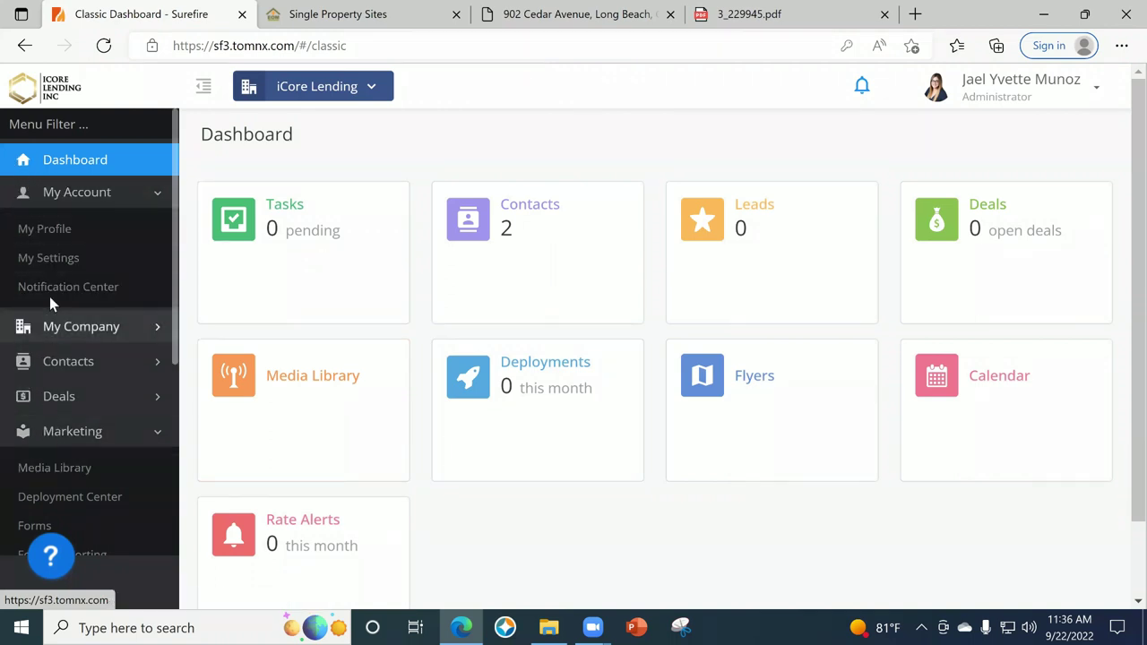
pyautogui.click(57, 433)
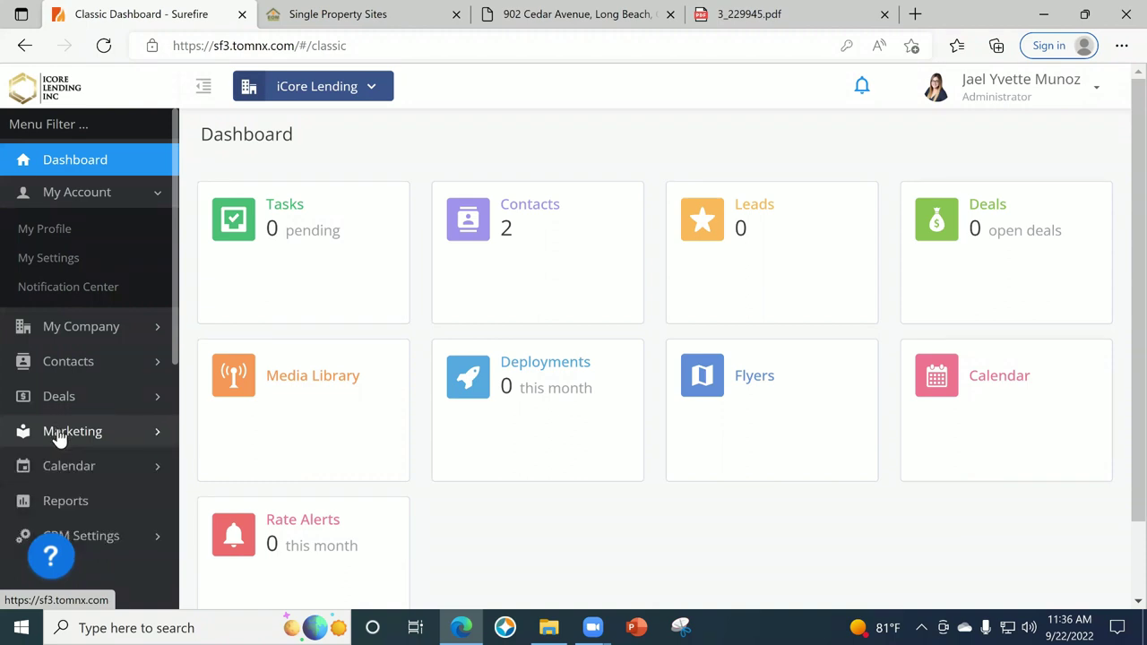
pyautogui.click(57, 432)
pyautogui.scroll(-3, 62, 428)
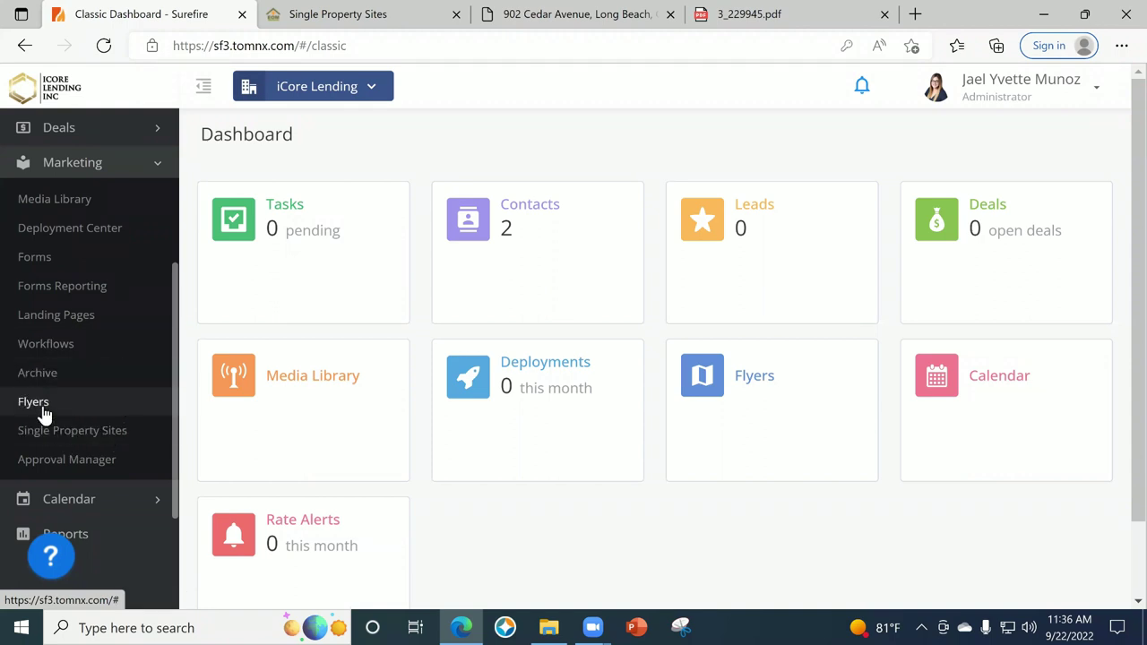
pyautogui.click(44, 408)
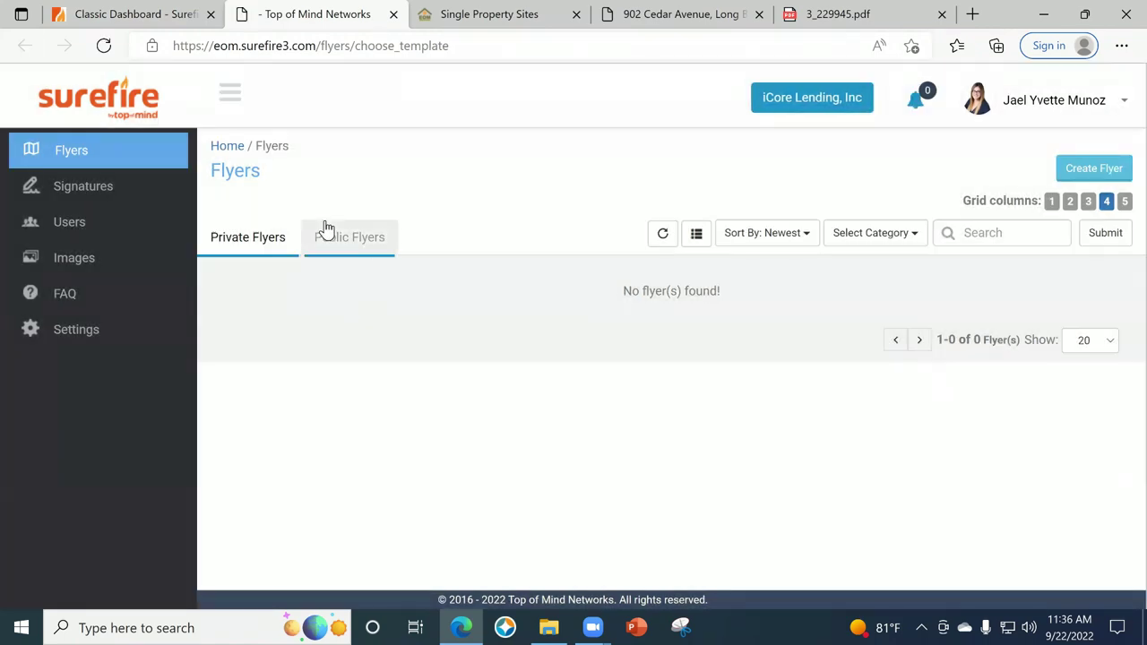
# - Show the Public Flyers templates and scroll through the grid
pyautogui.click(330, 225)
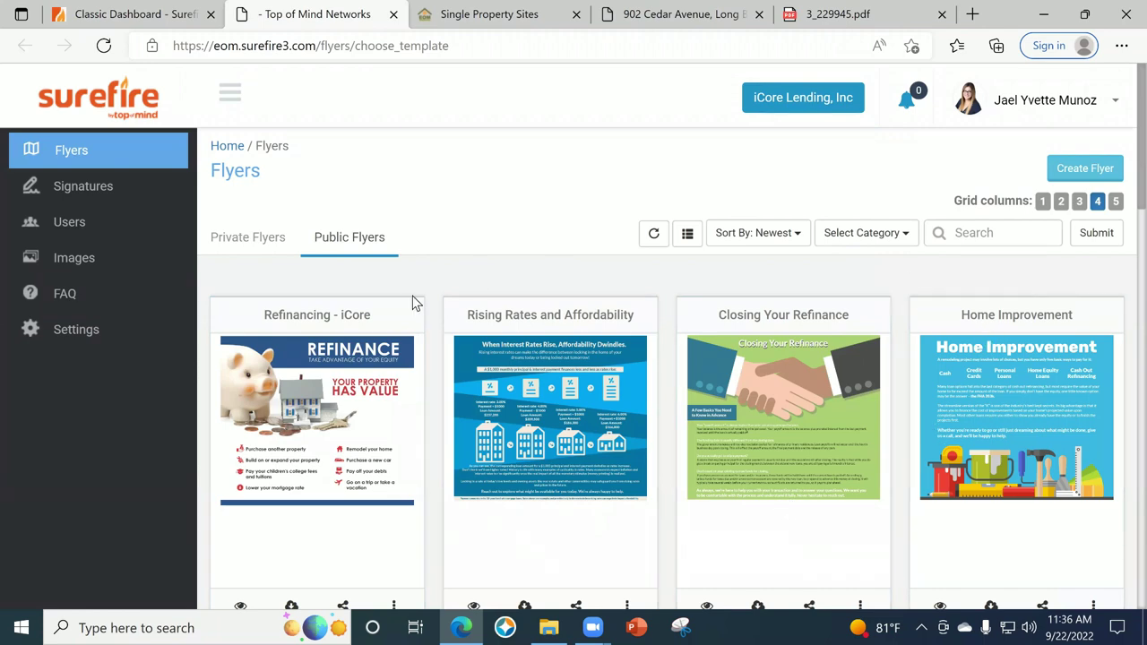
pyautogui.scroll(-1, 524, 475)
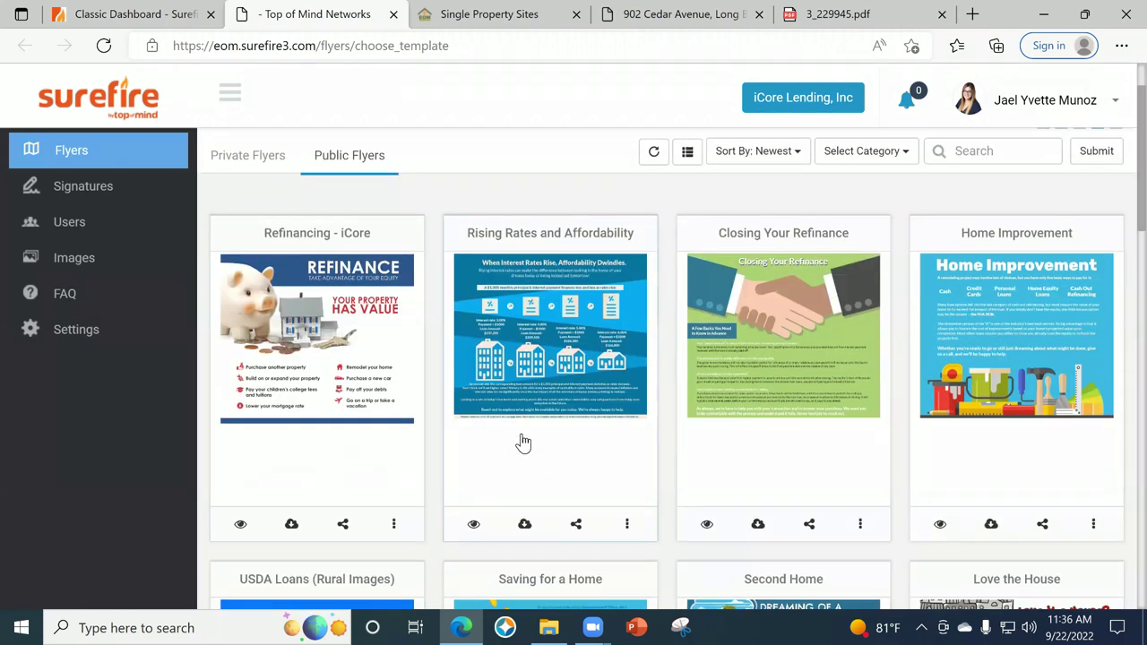
pyautogui.scroll(1, 521, 444)
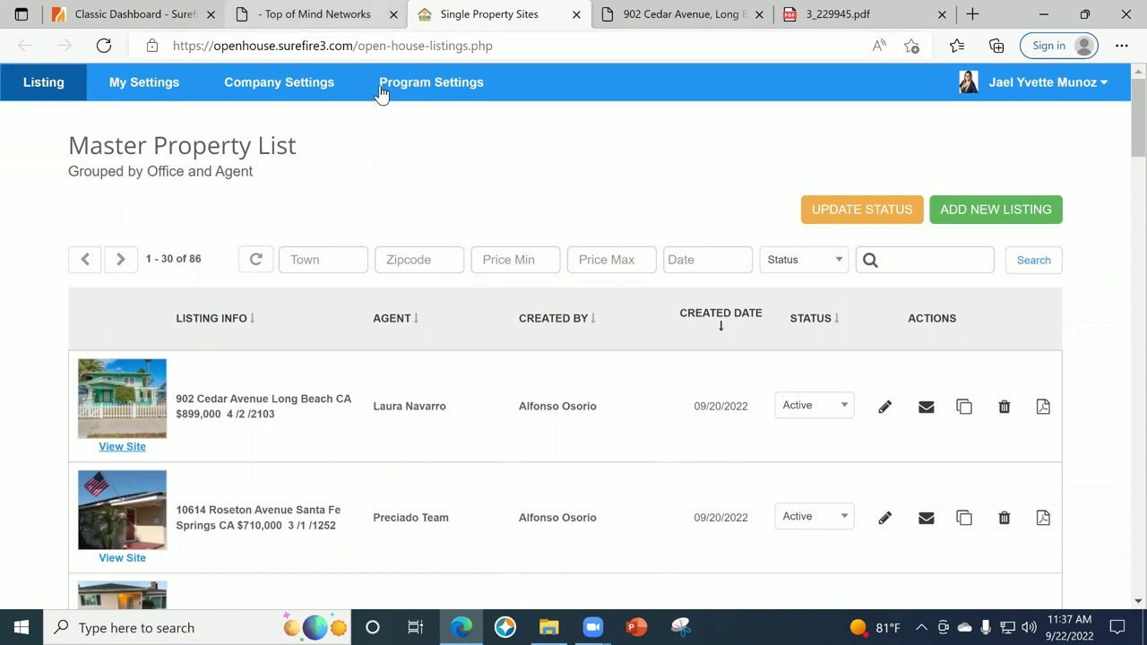
pyautogui.hotkey('ctrl', 'shift', 'Tab')
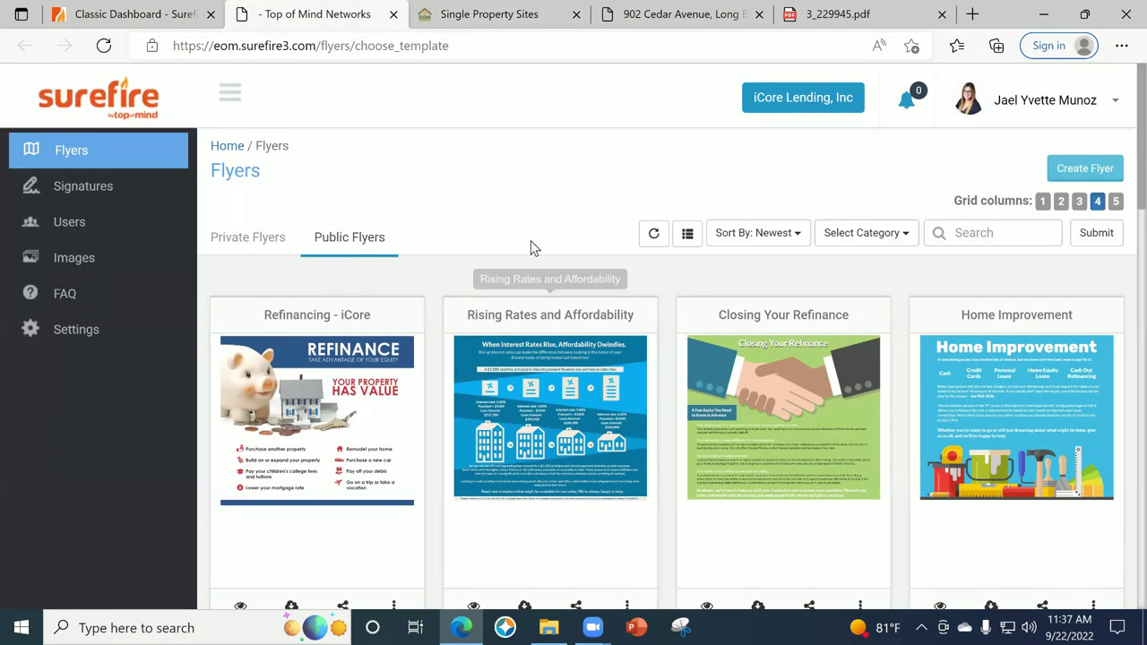
pyautogui.hotkey('ctrl', 'Tab')
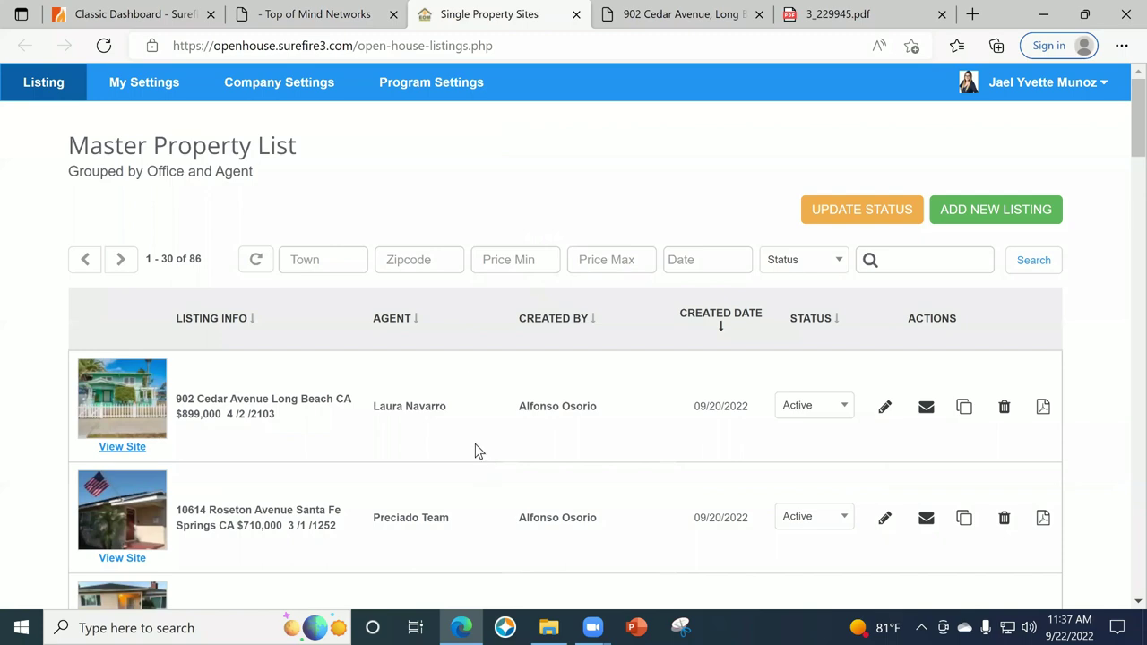
pyautogui.click(678, 10)
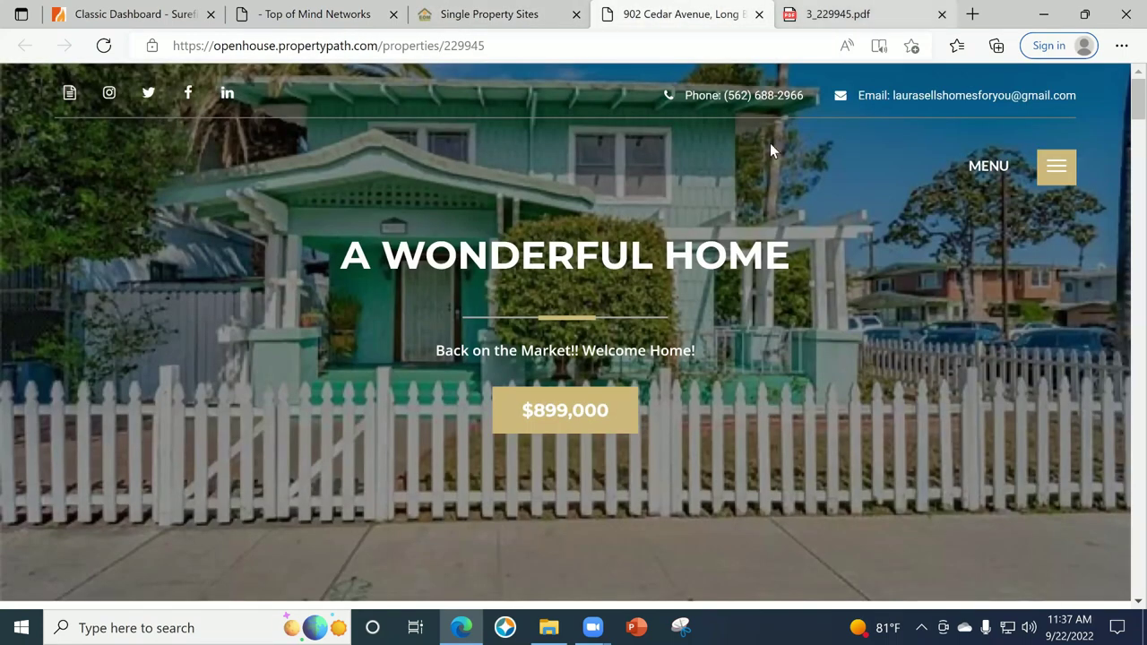
pyautogui.hotkey('ctrl', 'Tab')
pyautogui.hotkey('ctrl', 'w')
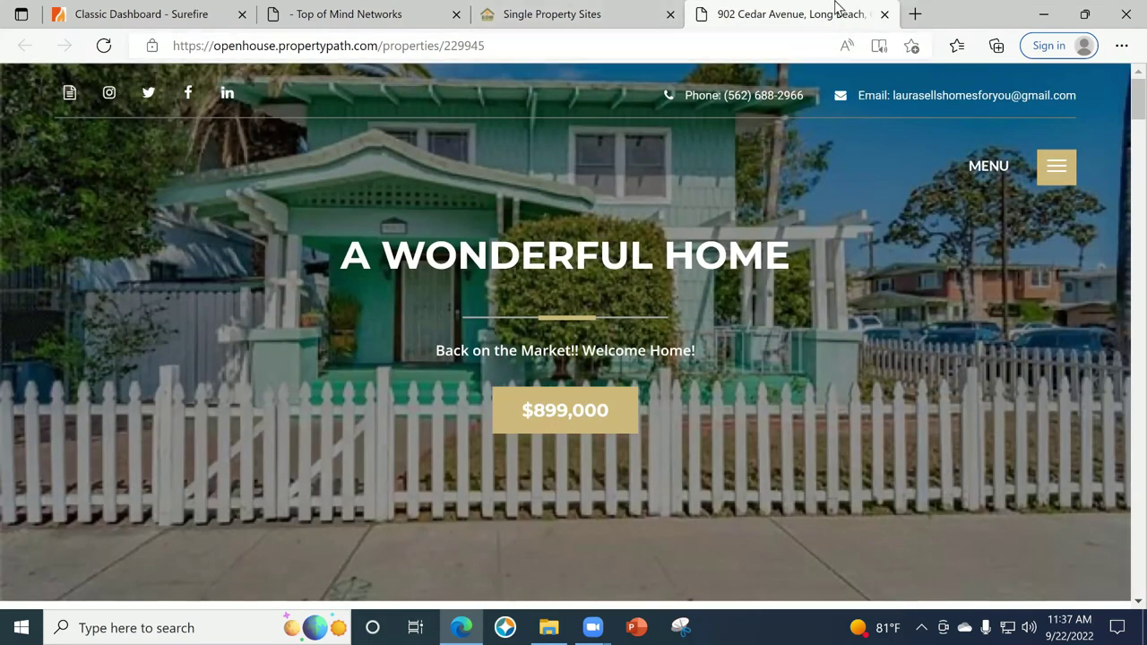
pyautogui.hotkey('ctrl', 'w')
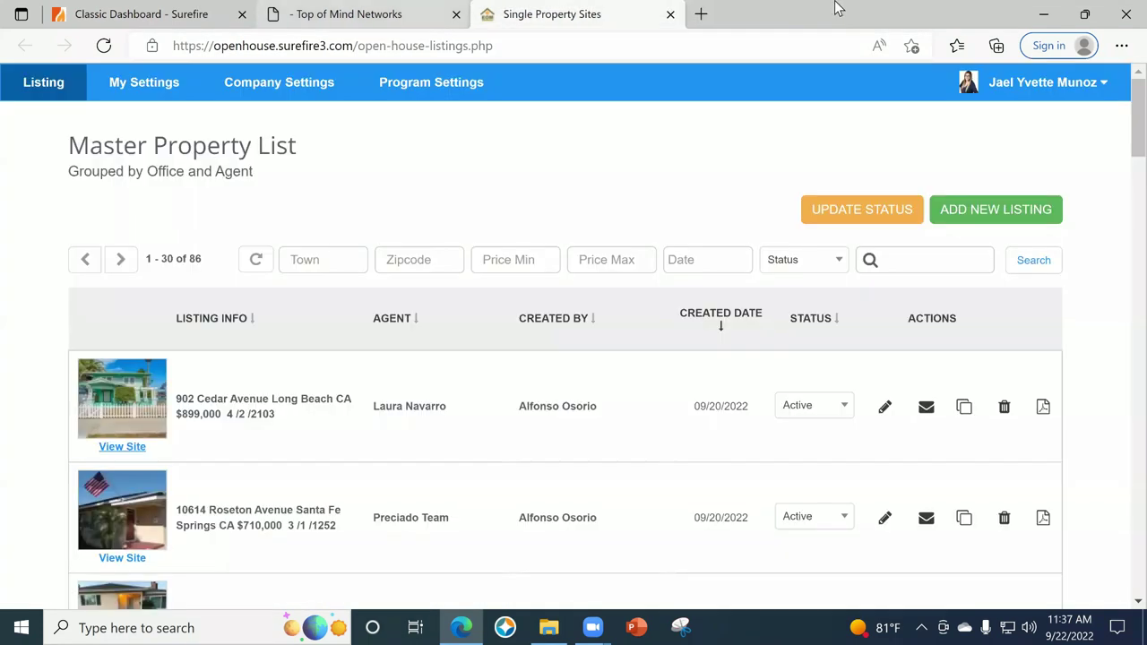
pyautogui.hotkey('ctrl', 'shift', 'Tab')
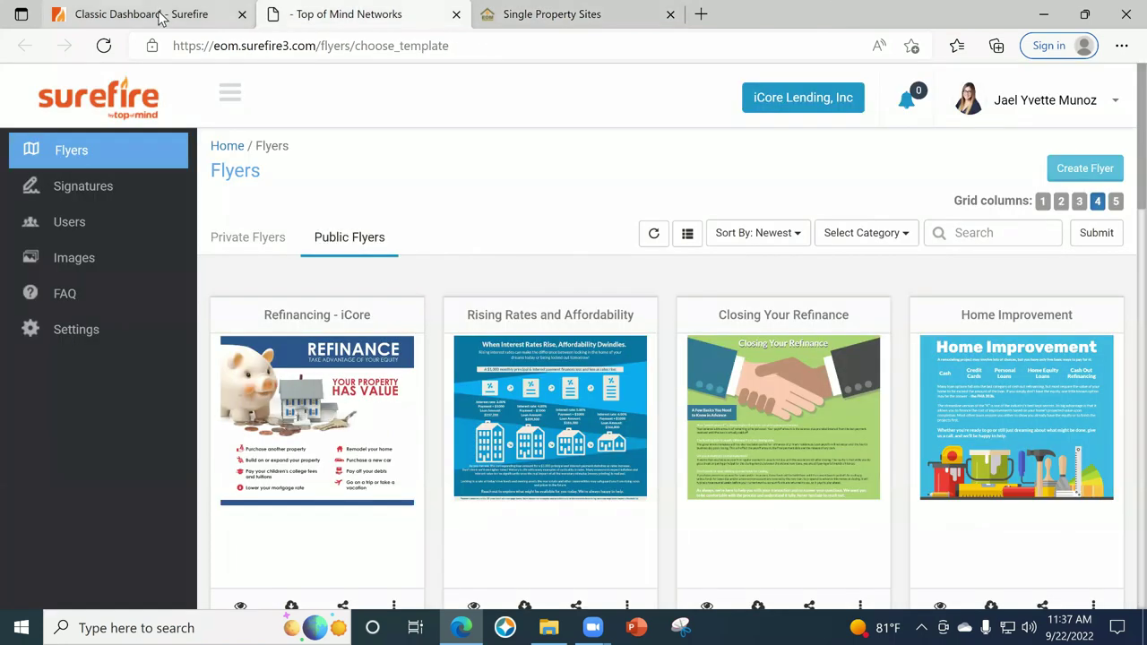
# - Check the Single Property Sites listing, then cycle back to the classic dashboard
pyautogui.click(161, 13)
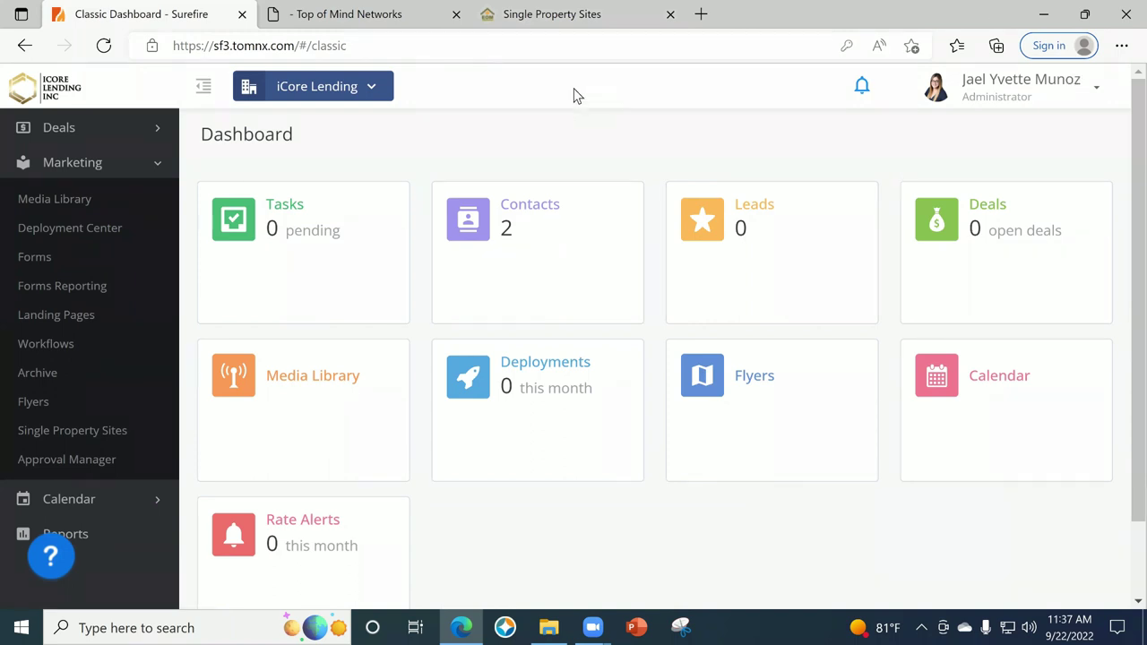
pyautogui.click(536, 13)
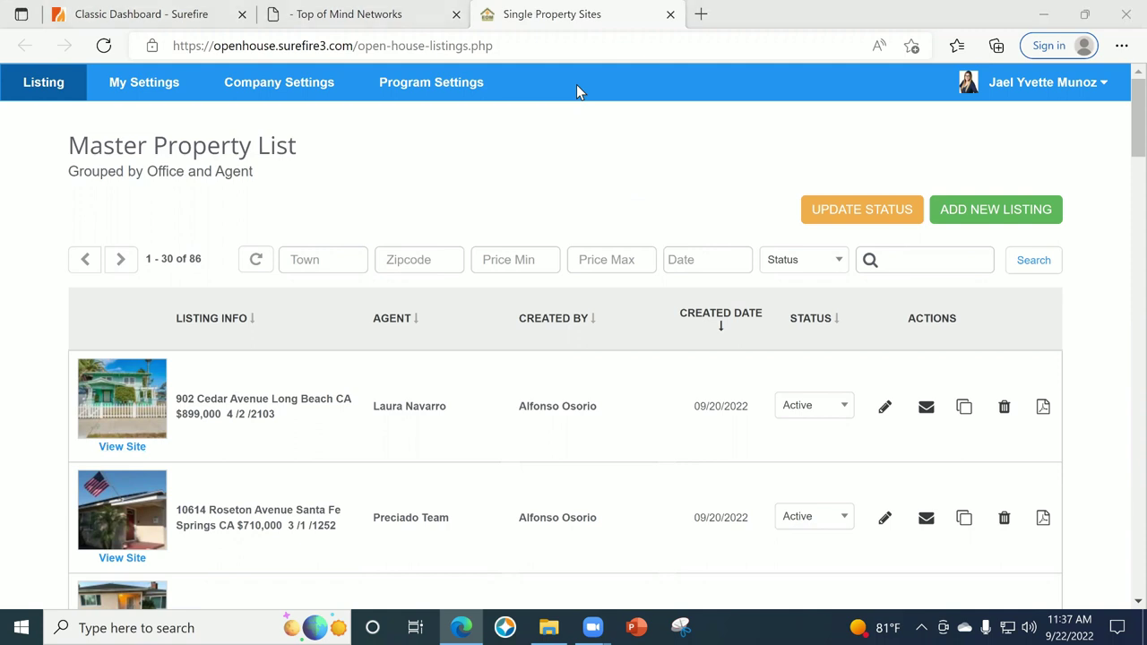
pyautogui.click(627, 190)
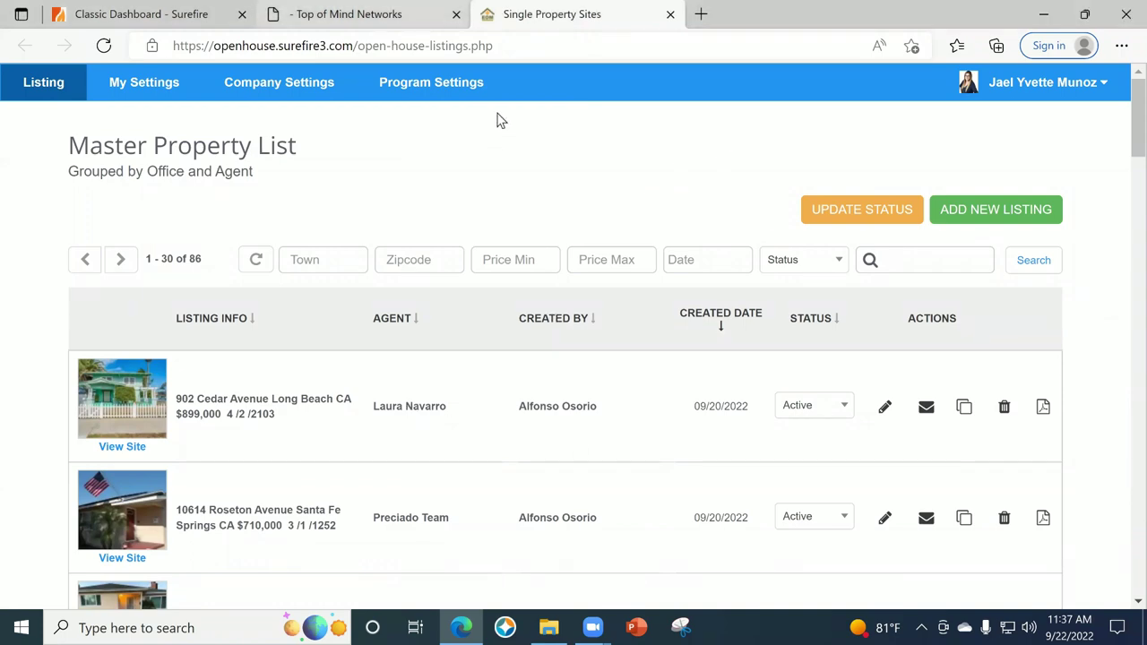
pyautogui.hotkey('ctrl', 'shift', 'Tab')
pyautogui.hotkey('ctrl', 'shift', 'Tab')
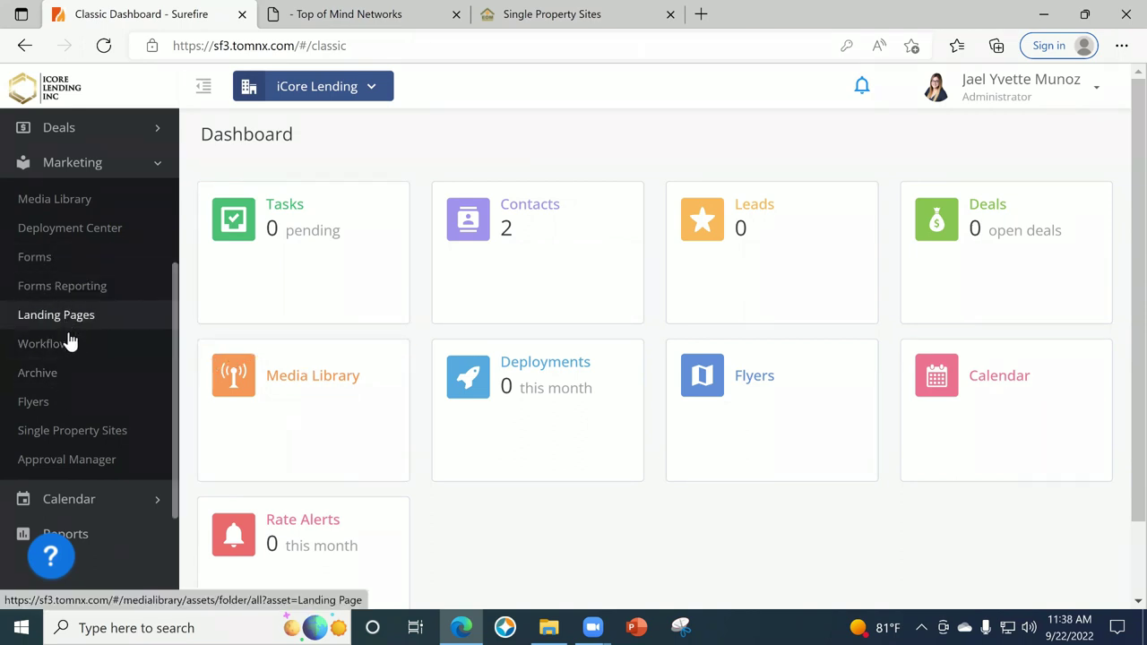
# - Show the 86-listing Master Property List, glance at Flyers, then return to the list
pyautogui.click(64, 432)
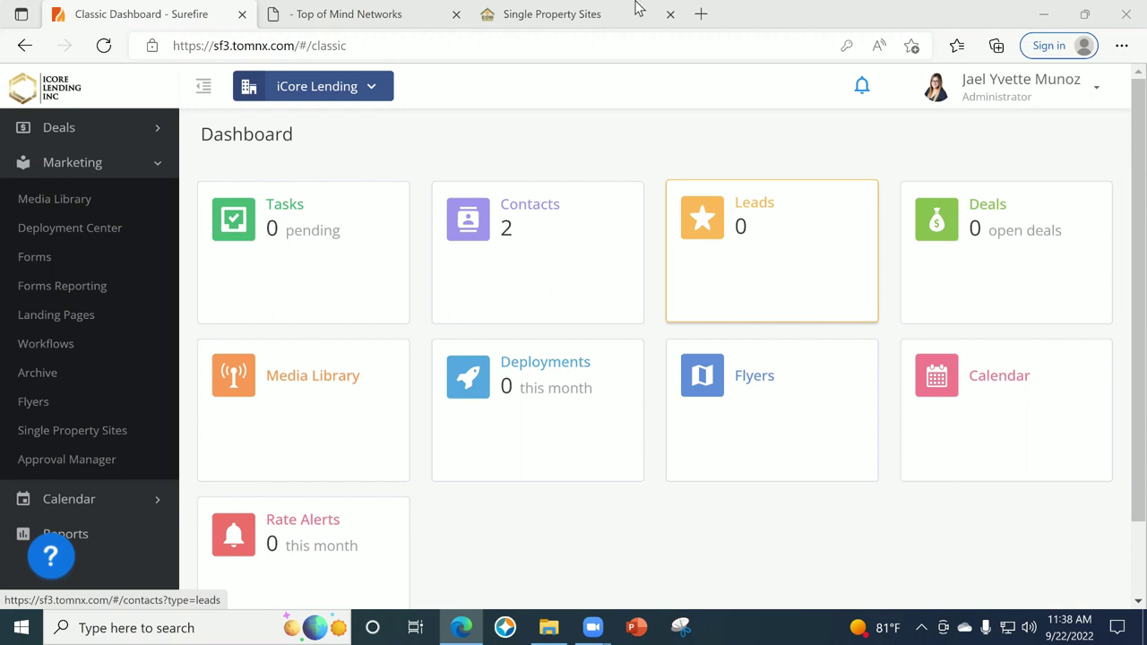
pyautogui.click(517, 13)
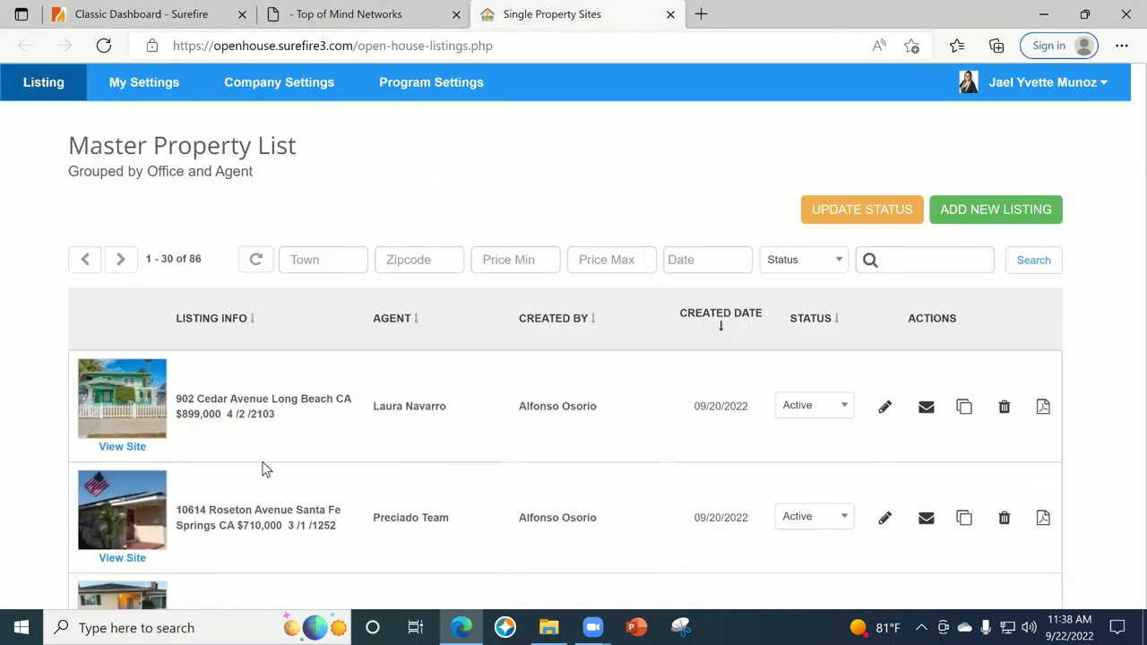
pyautogui.scroll(-2, 453, 422)
pyautogui.scroll(2, 430, 430)
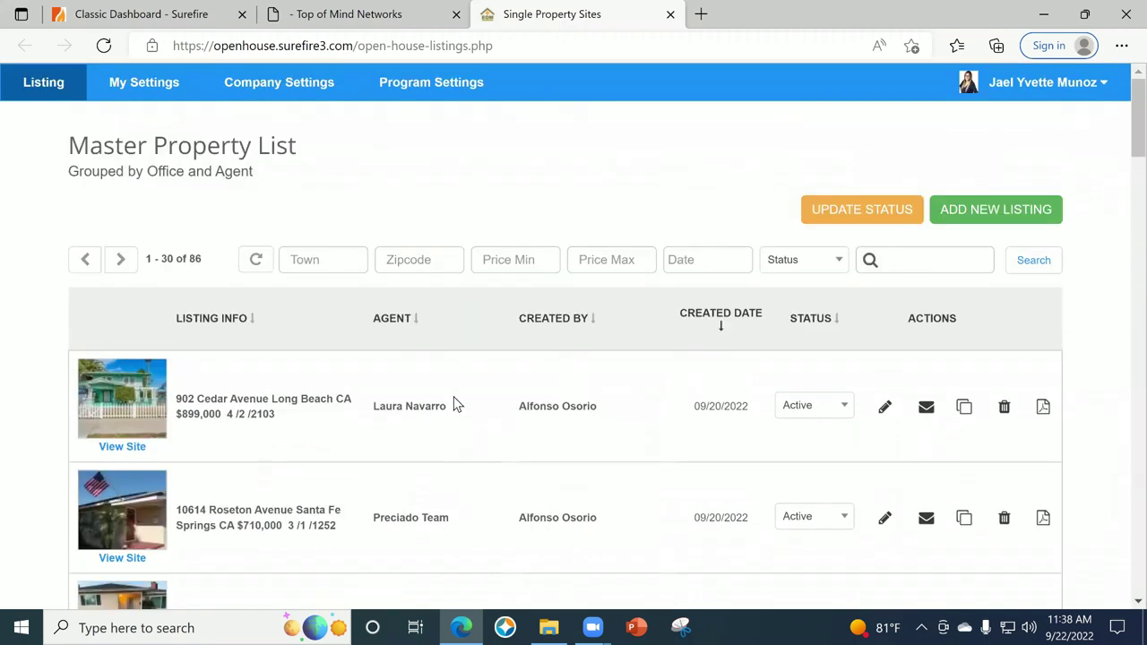
pyautogui.click(353, 7)
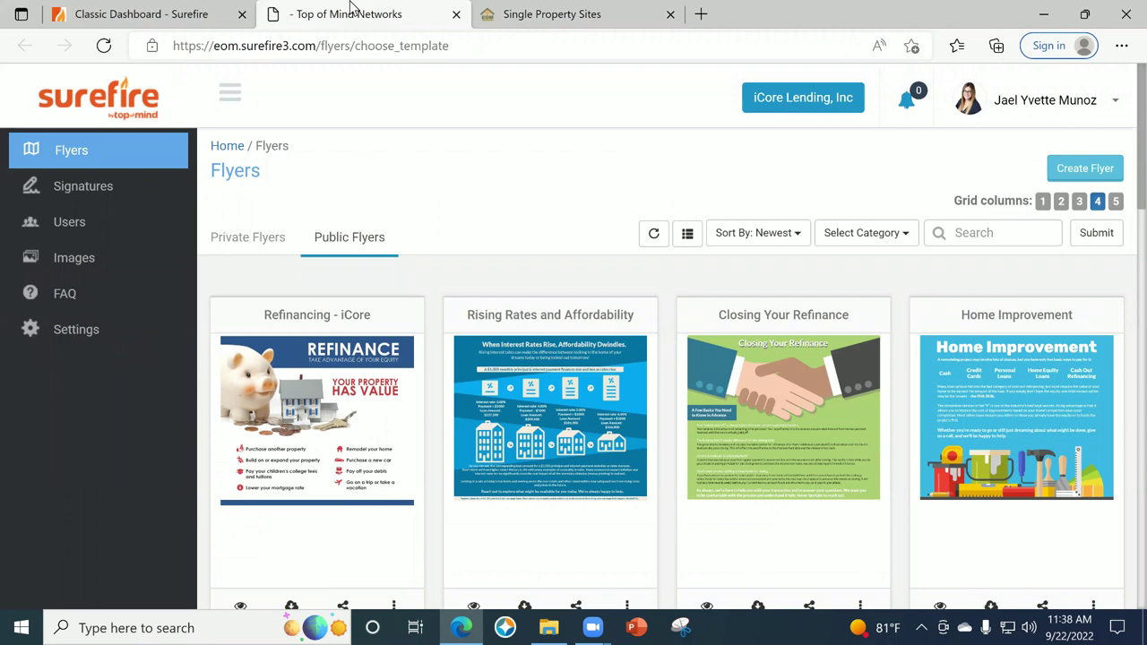
pyautogui.click(527, 12)
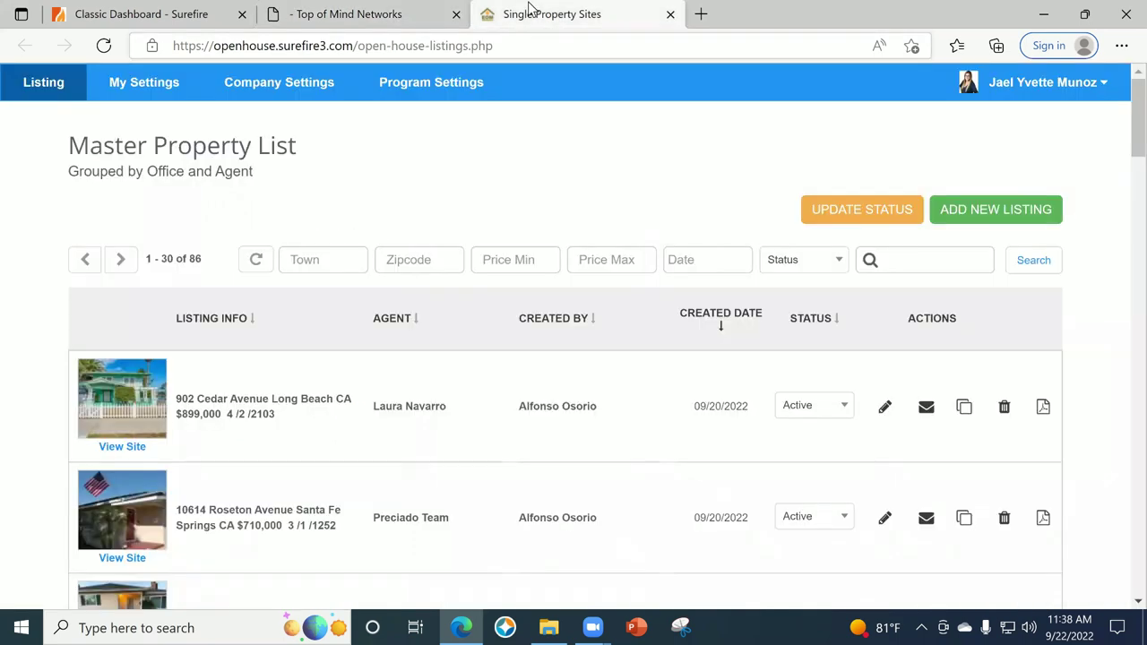
pyautogui.click(125, 447)
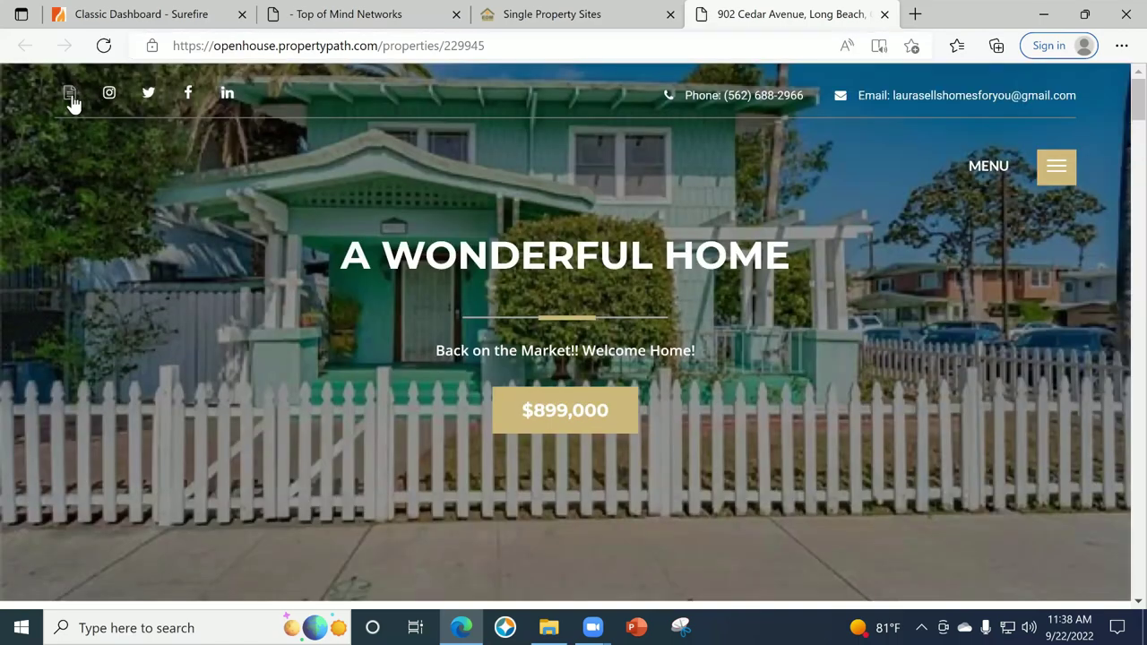
pyautogui.click(67, 98)
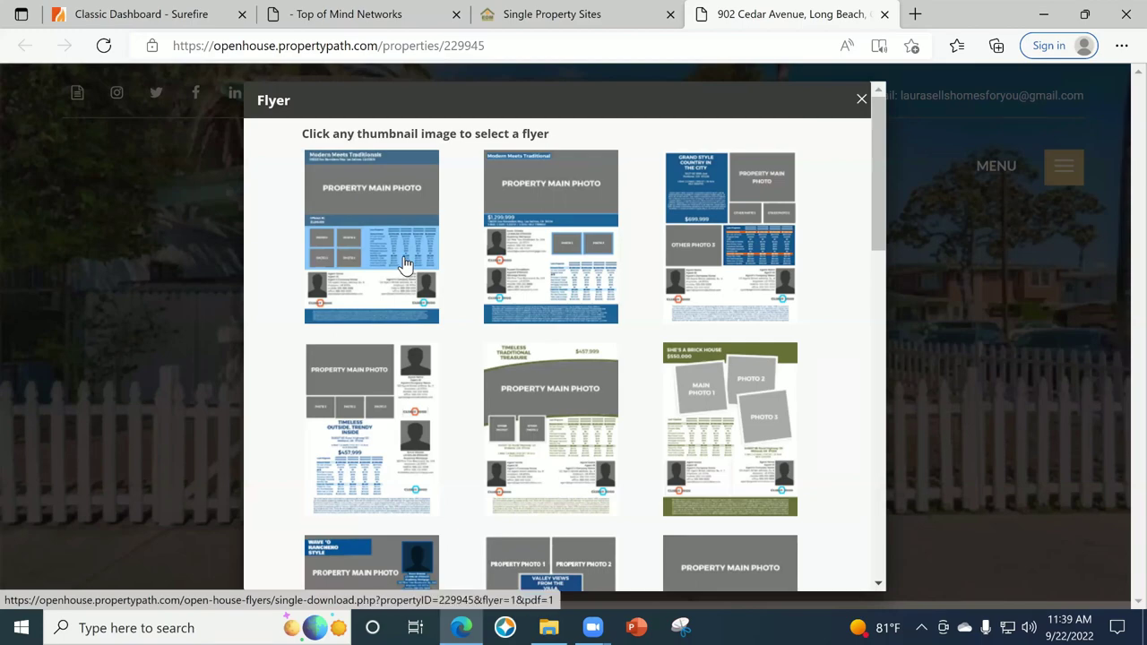
pyautogui.click(405, 265)
pyautogui.scroll(-10, 758, 450)
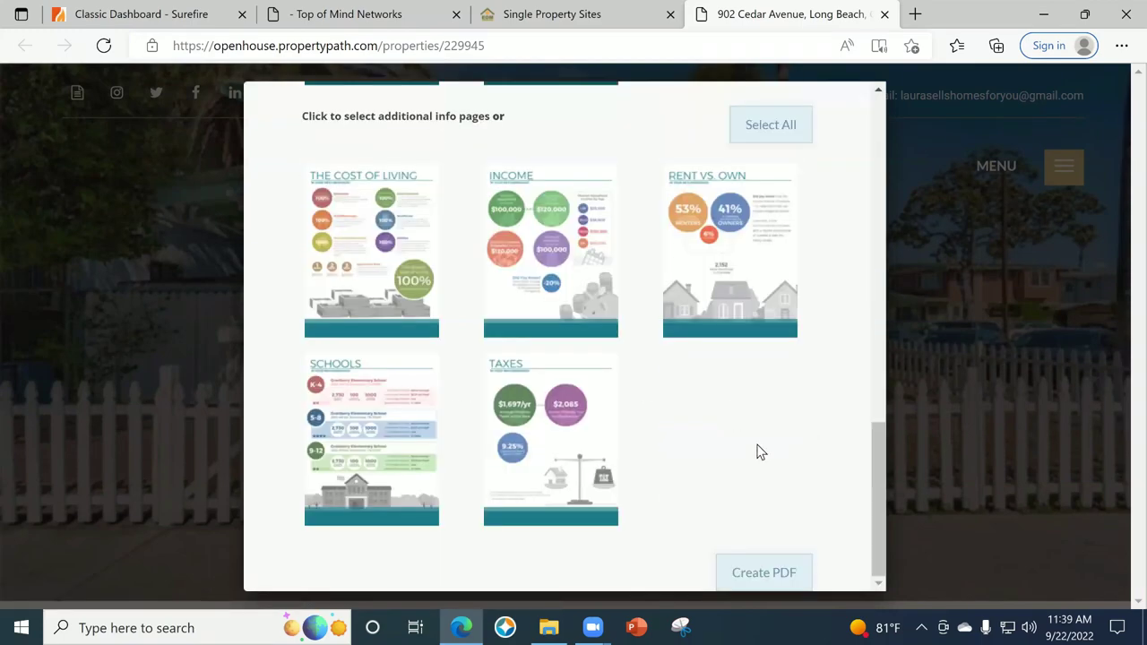
pyautogui.click(776, 573)
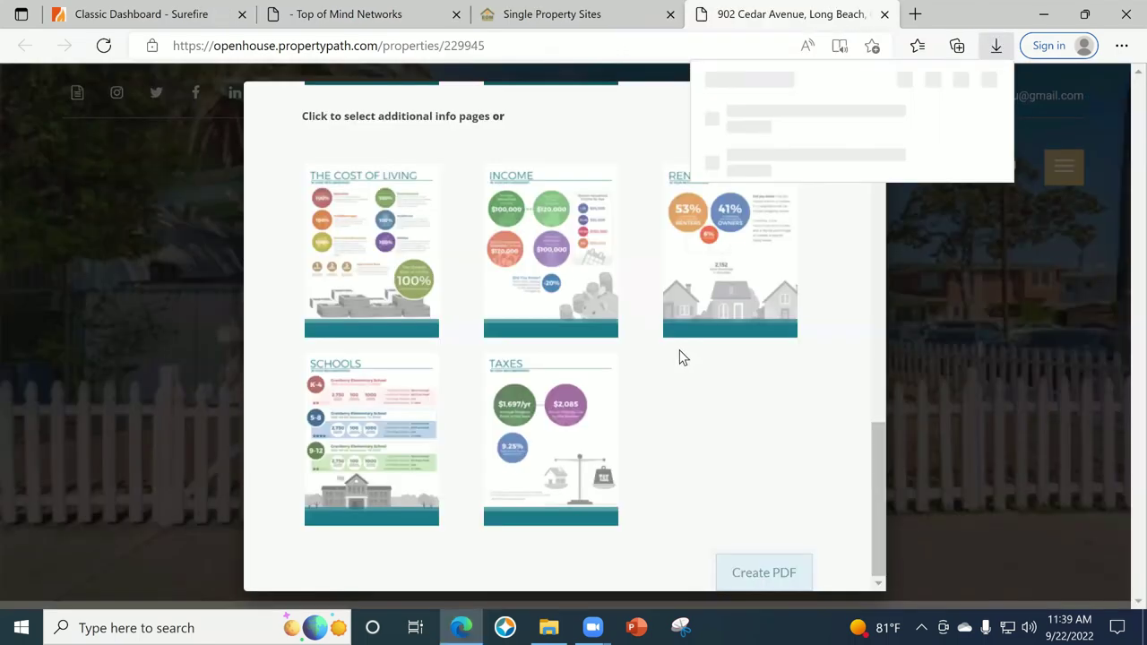
# - Review the downloaded flyer PDF, close it and the flyer chooser, then switch to Public Flyers
pyautogui.click(744, 170)
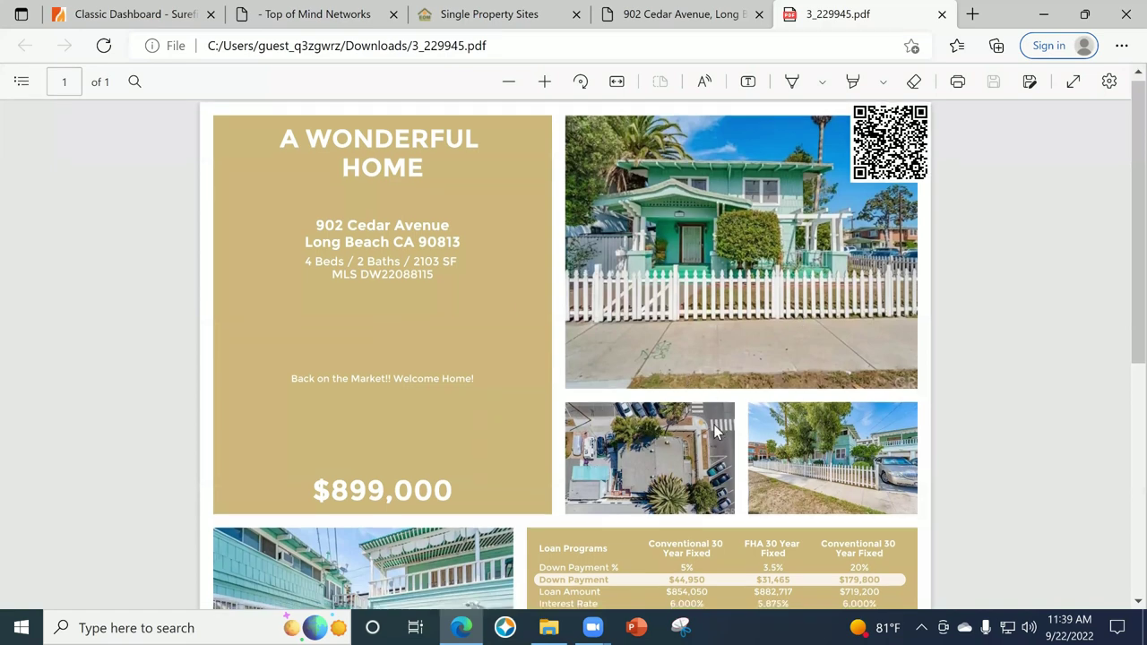
pyautogui.scroll(-2, 713, 424)
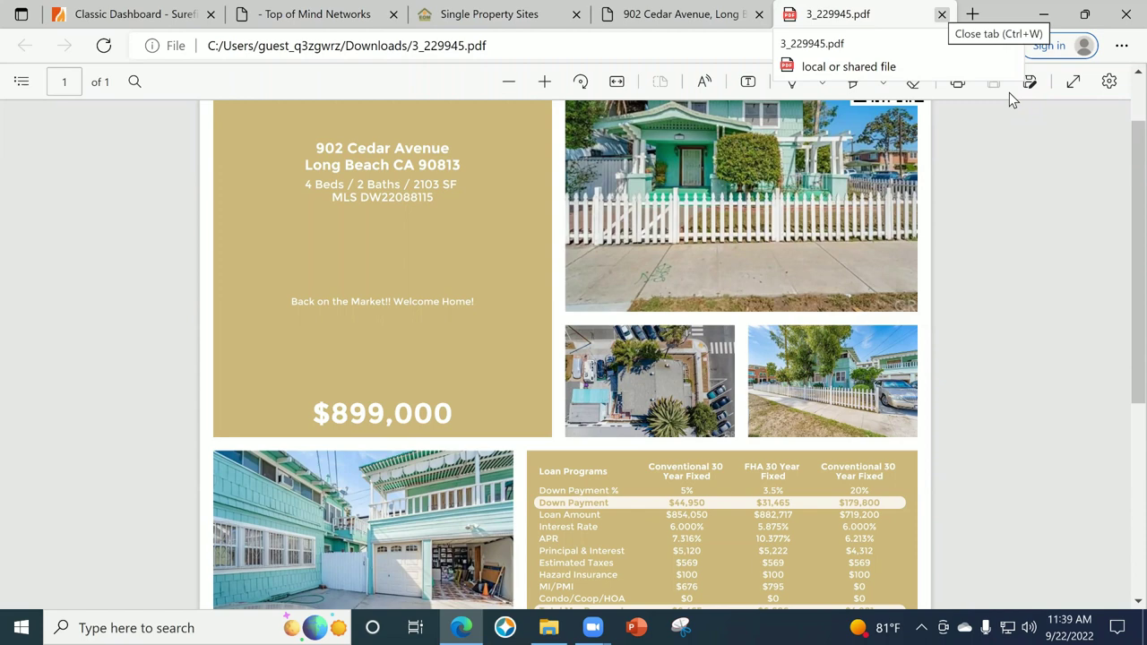
pyautogui.hotkey('ctrl', 'w')
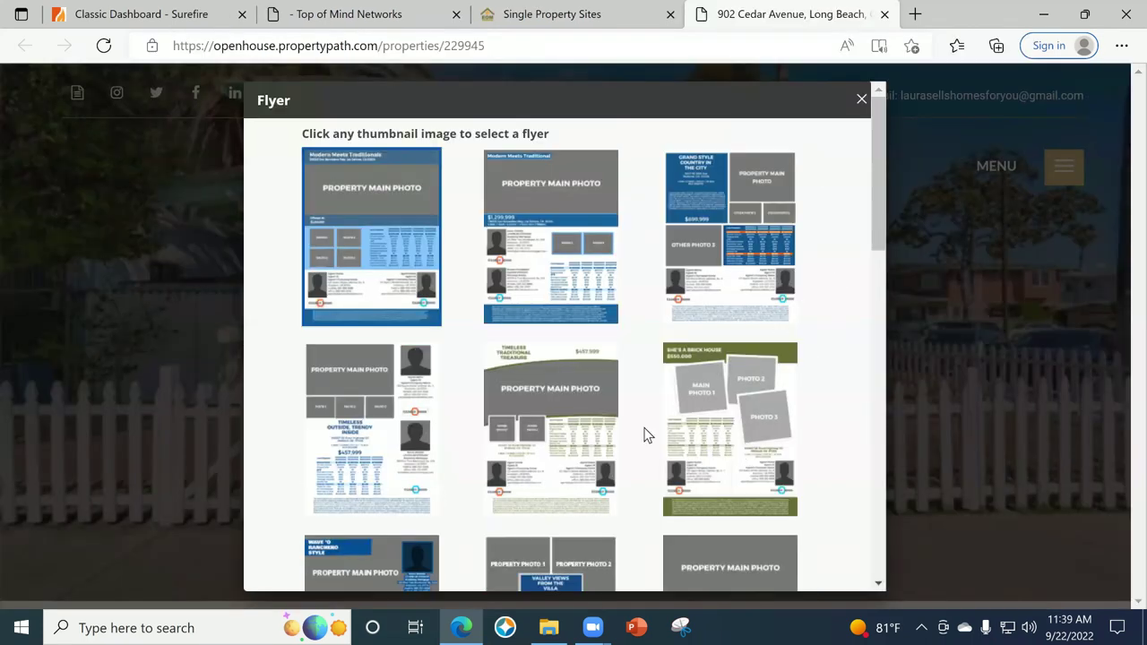
pyautogui.scroll(-10, 663, 376)
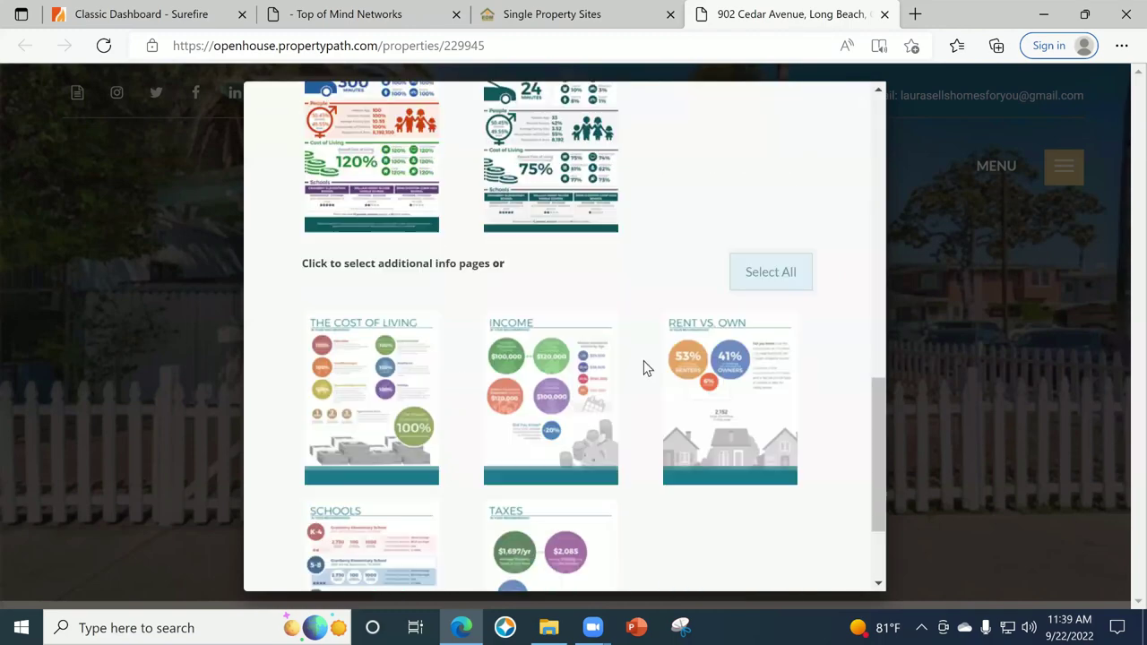
pyautogui.scroll(10, 589, 387)
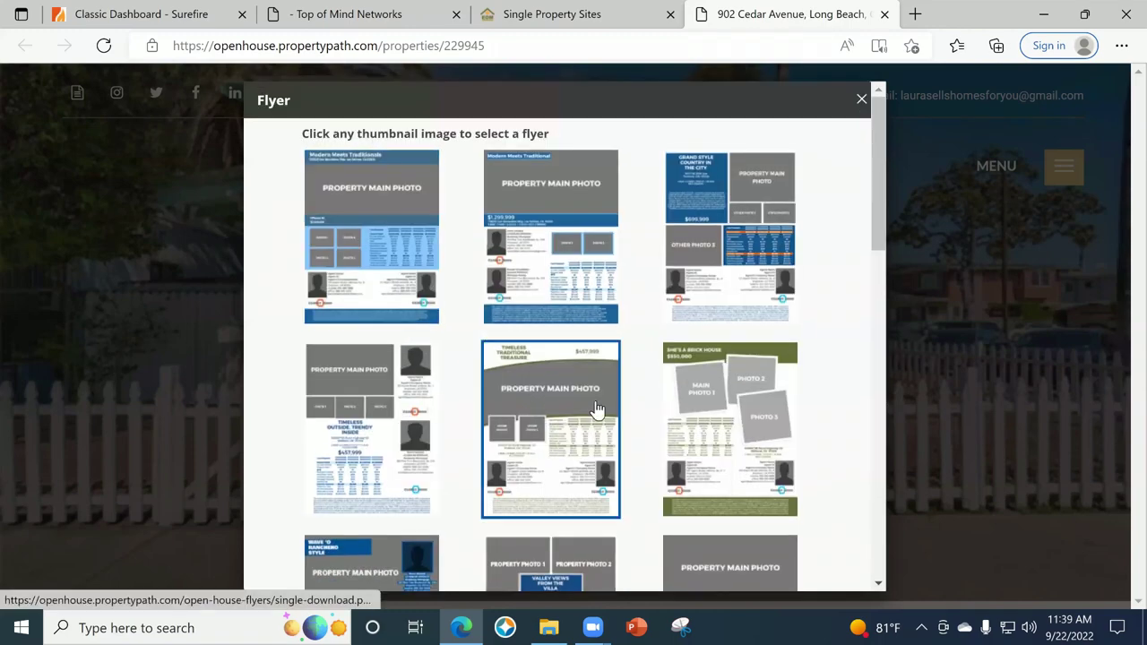
pyautogui.scroll(-10, 737, 375)
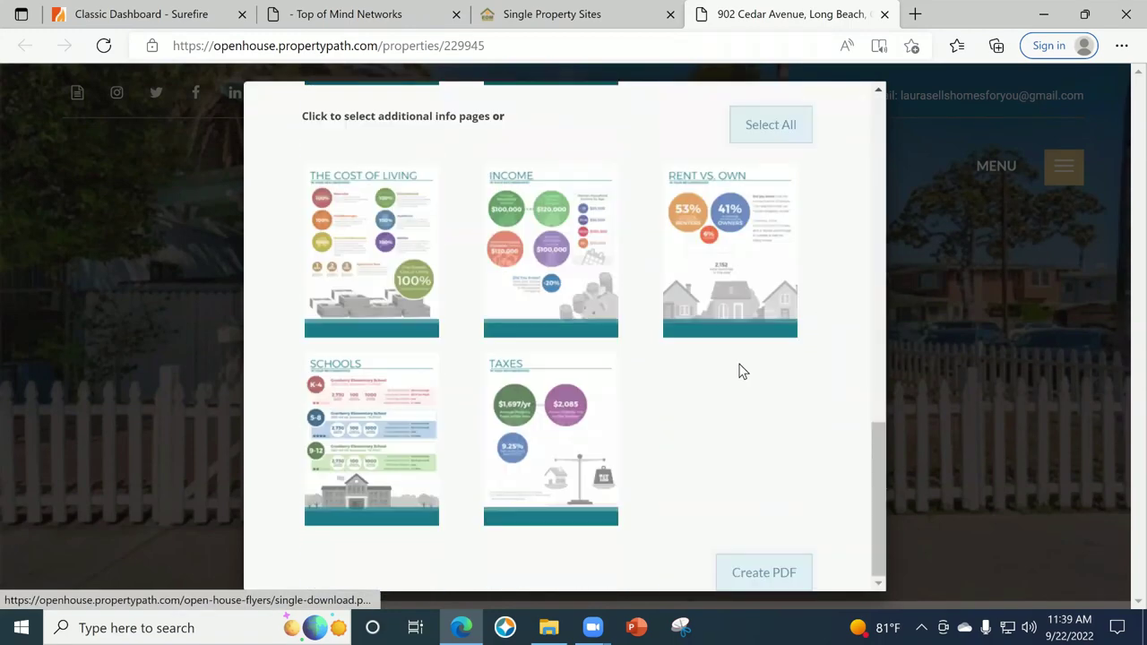
pyautogui.scroll(10, 762, 394)
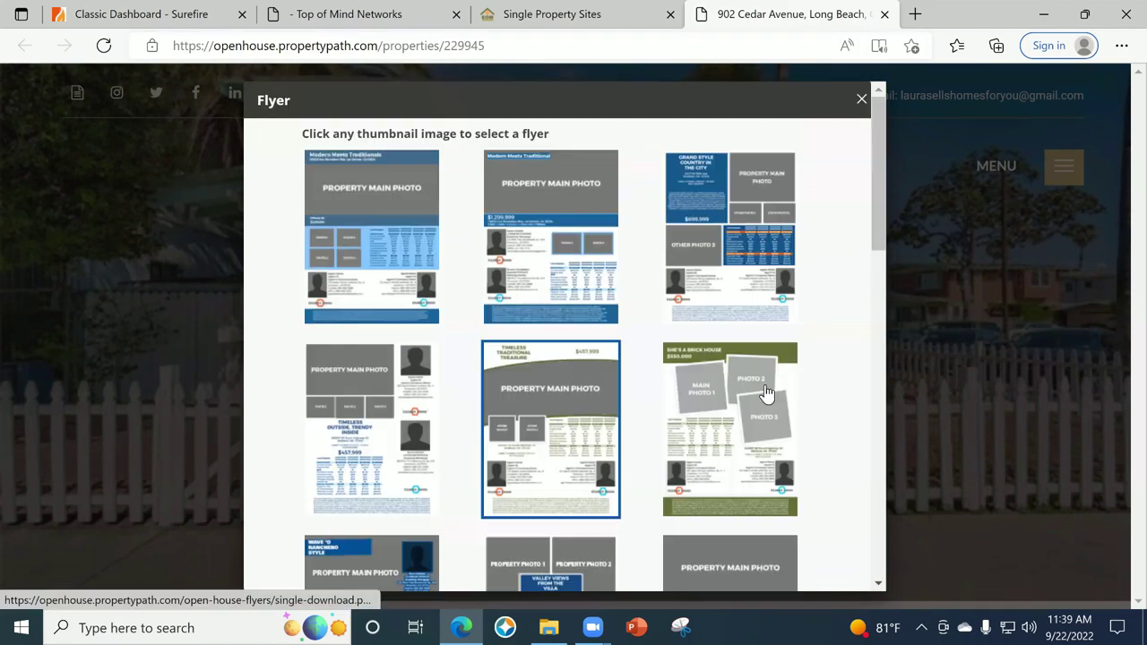
pyautogui.click(862, 100)
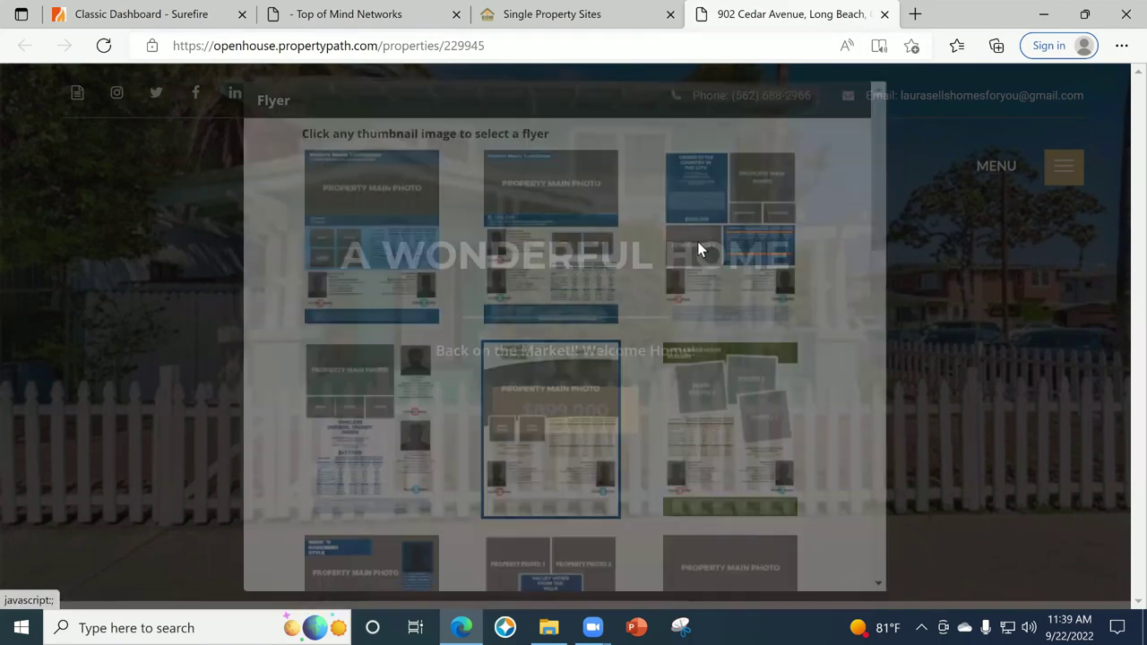
pyautogui.hotkey('ctrl', '2')
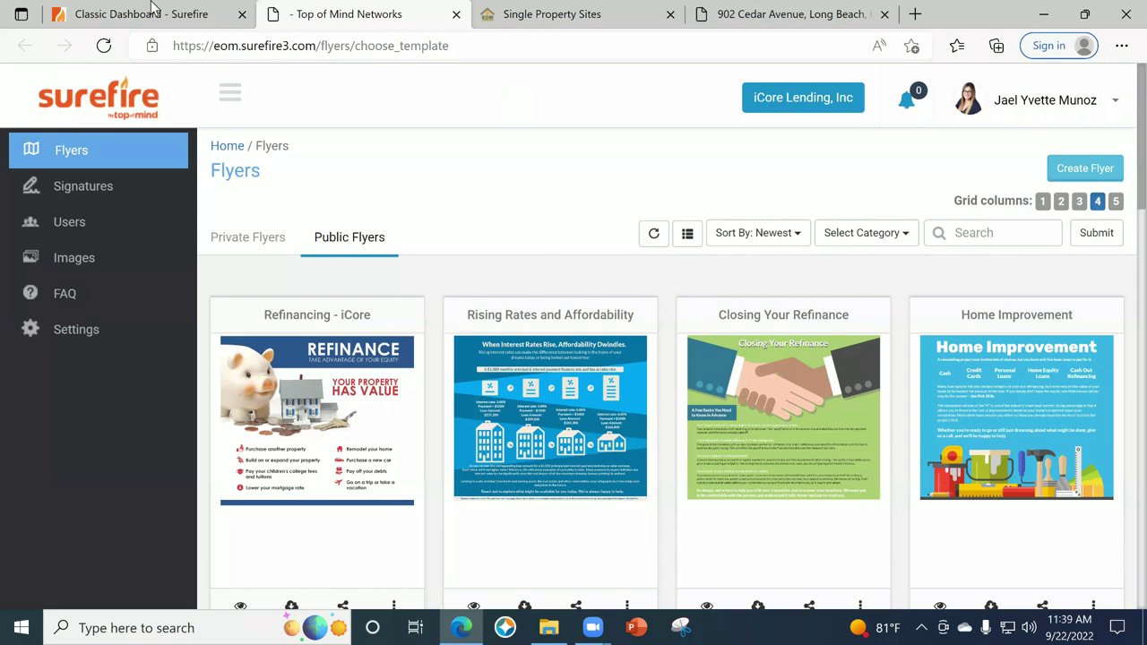
pyautogui.click(152, 11)
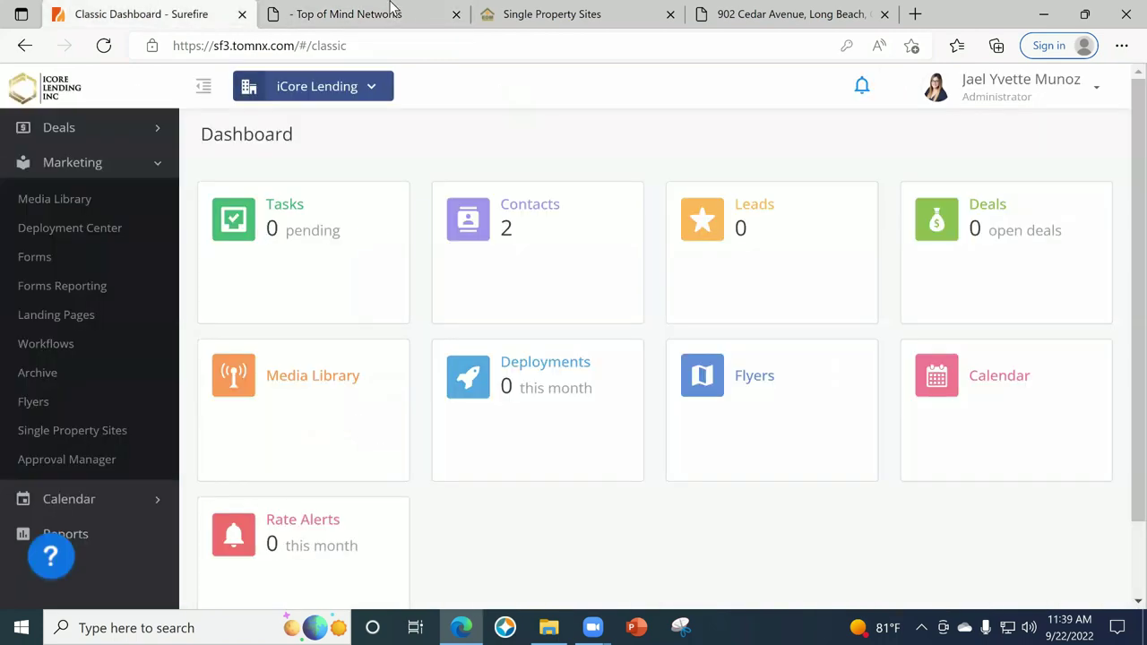
pyautogui.click(551, 11)
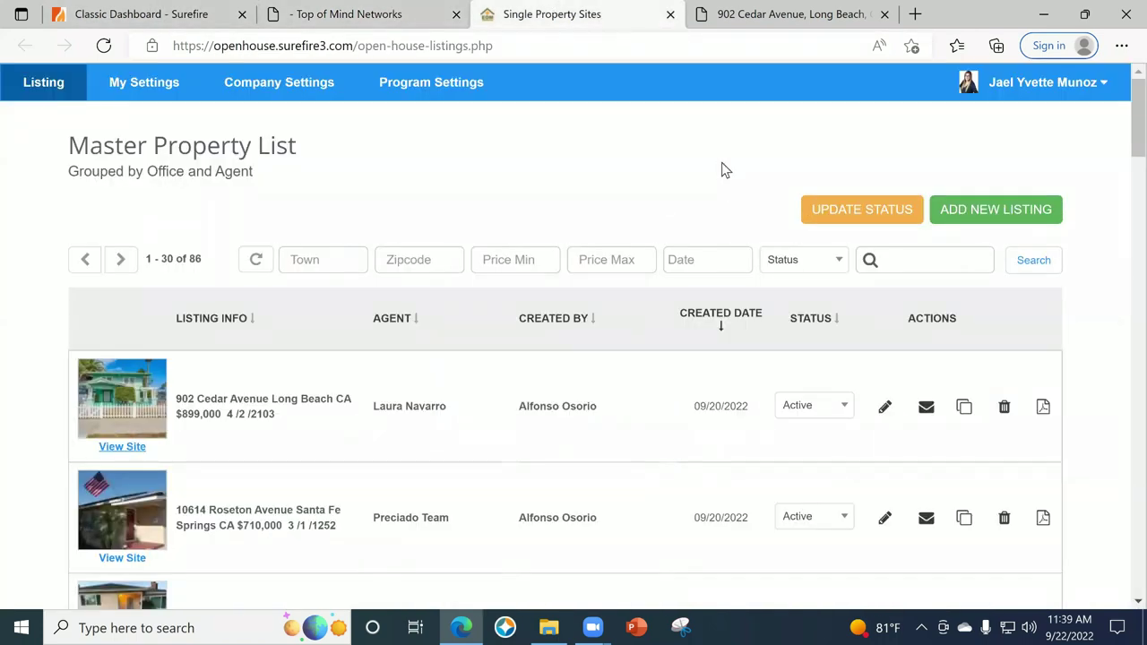
pyautogui.click(884, 14)
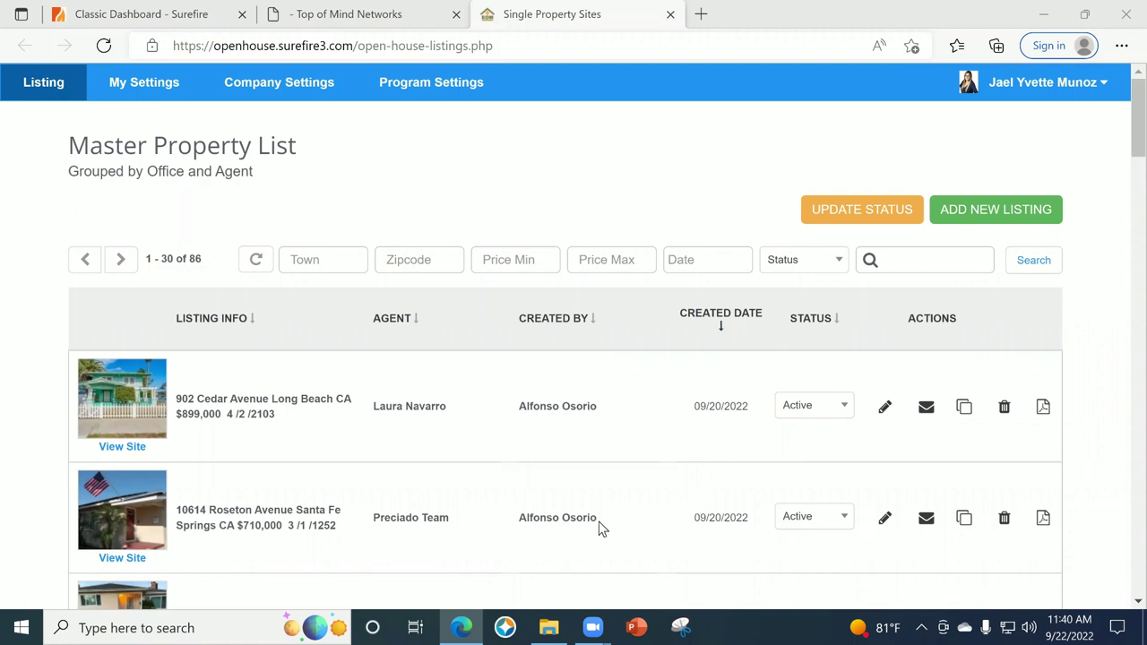
pyautogui.click(886, 407)
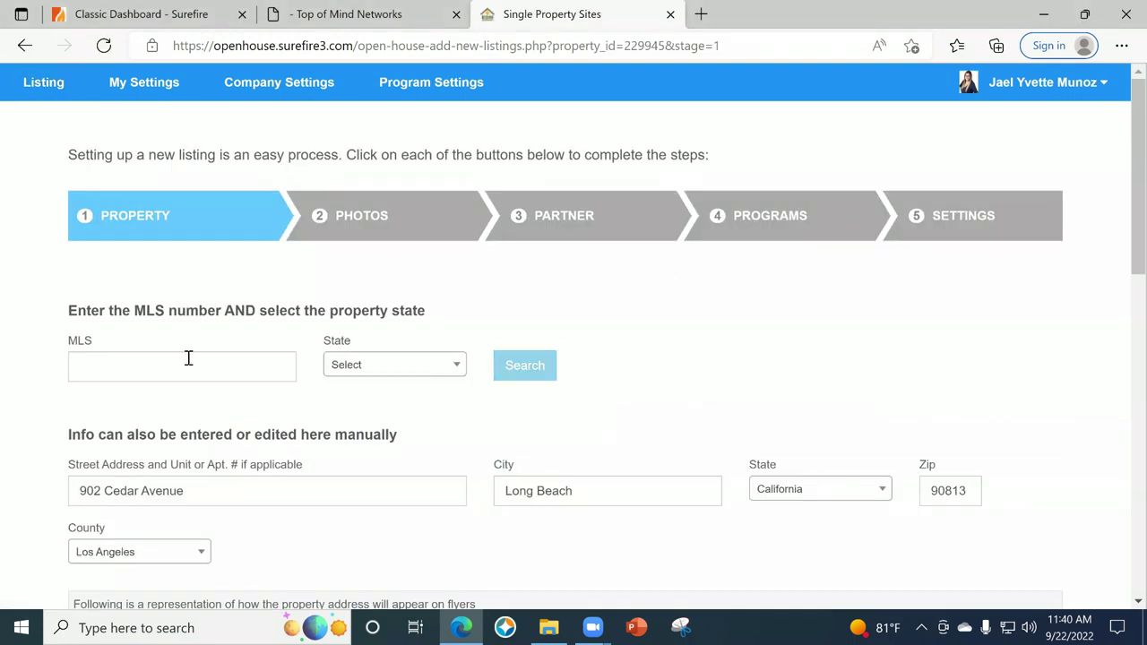
pyautogui.click(31, 52)
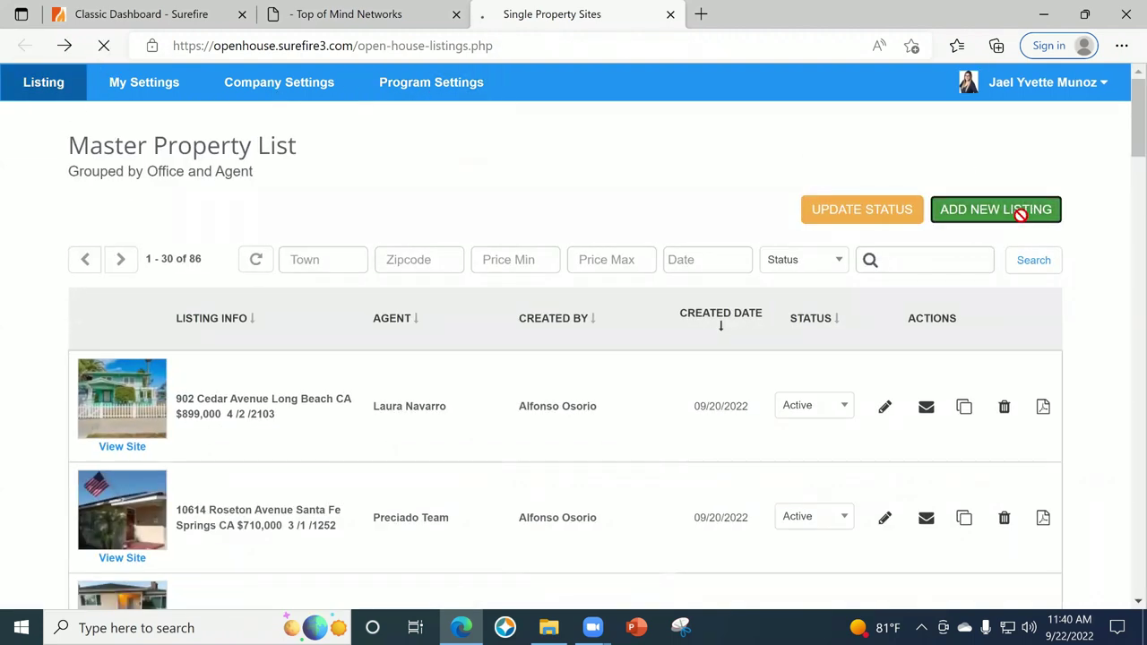
pyautogui.click(1022, 212)
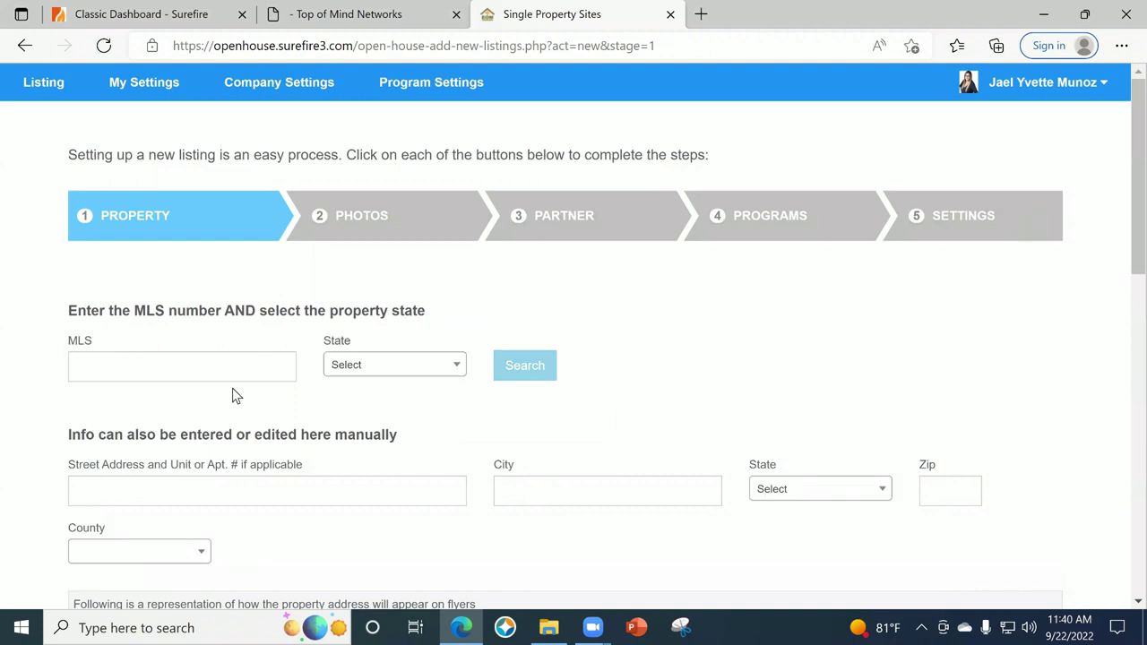
pyautogui.click(172, 365)
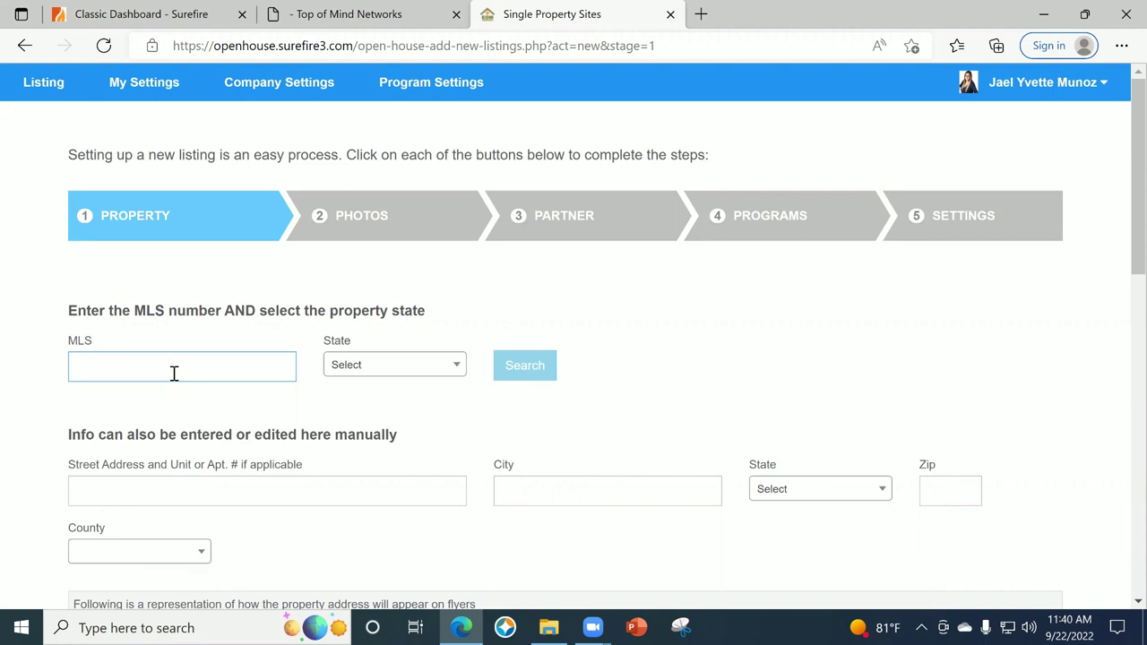
pyautogui.click(373, 368)
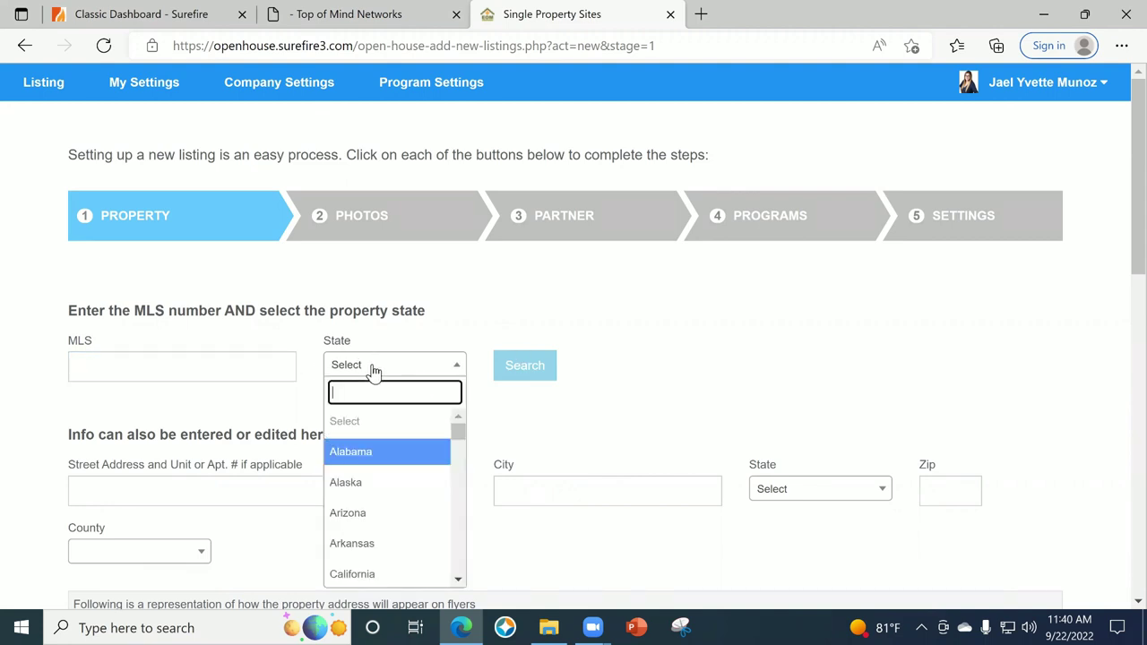
pyautogui.click(388, 574)
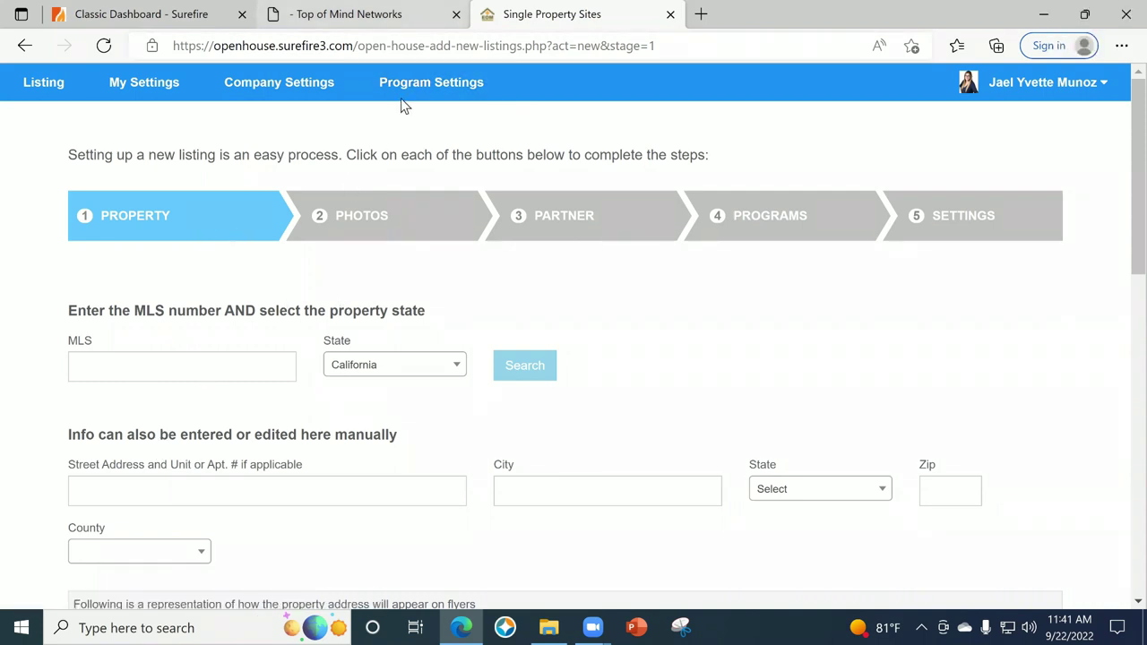
pyautogui.click(385, 364)
pyautogui.click(421, 14)
pyautogui.click(510, 9)
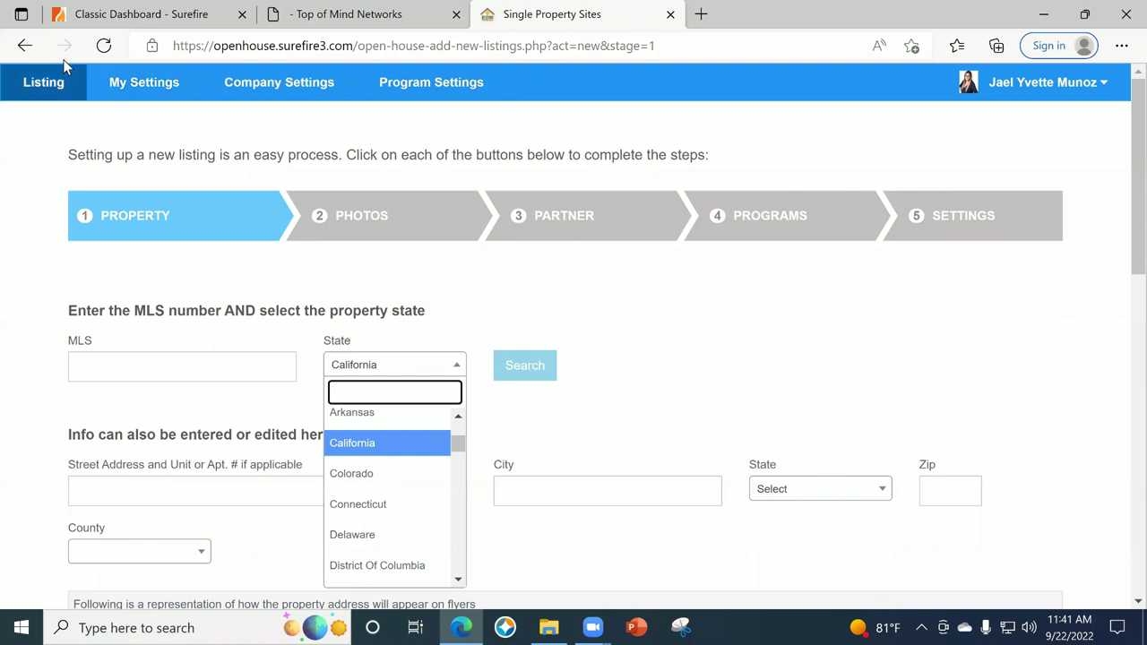
pyautogui.click(25, 45)
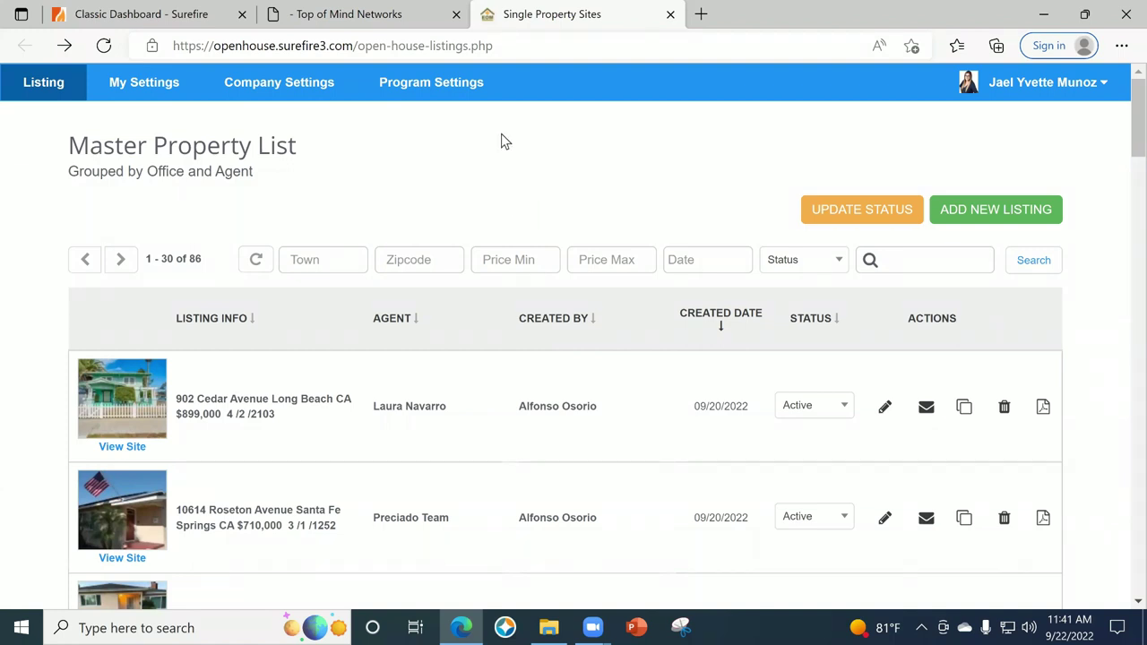
# - Switch between the classic dashboard and Single Property Sites, then open the Contacts card
pyautogui.click(117, 18)
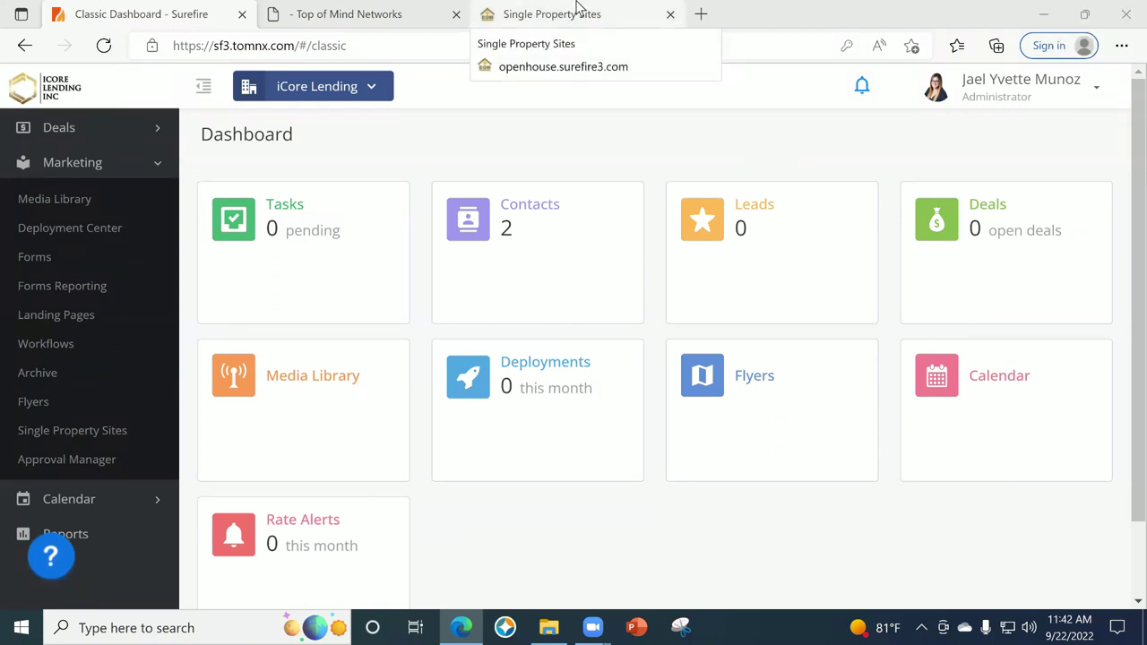
pyautogui.click(578, 12)
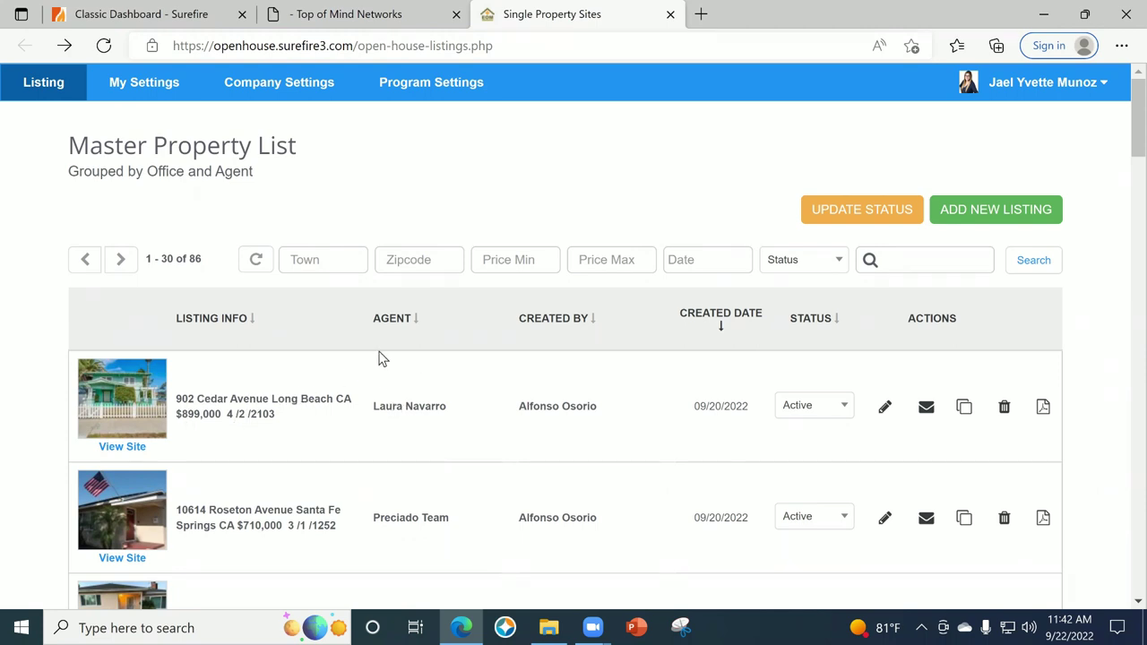
pyautogui.click(148, 11)
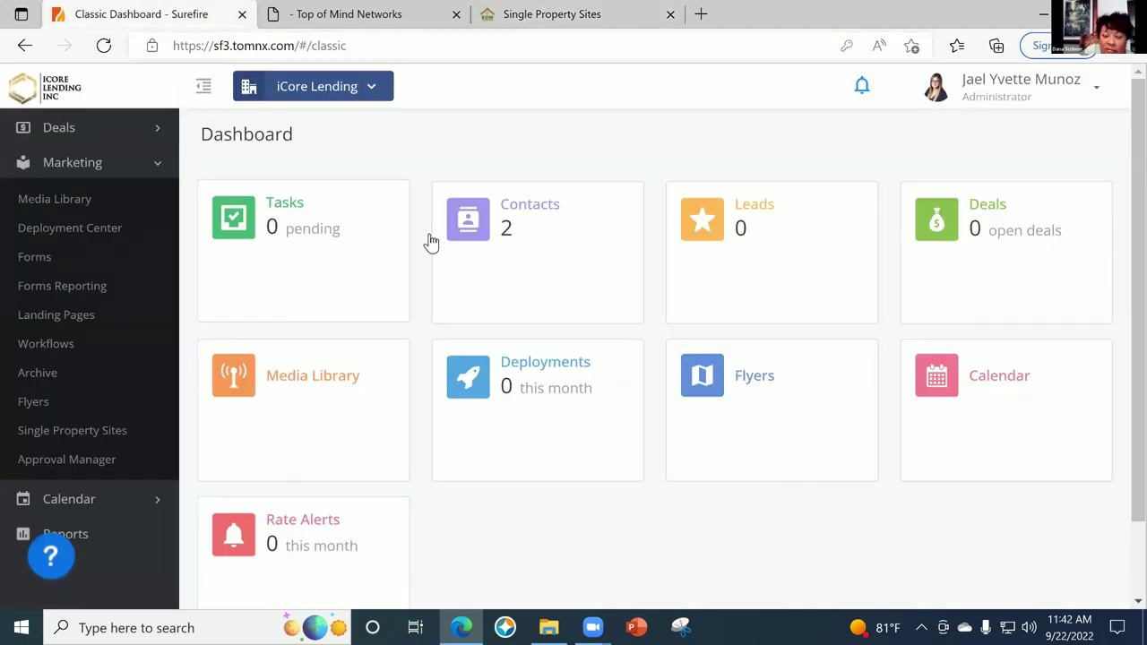
pyautogui.click(638, 316)
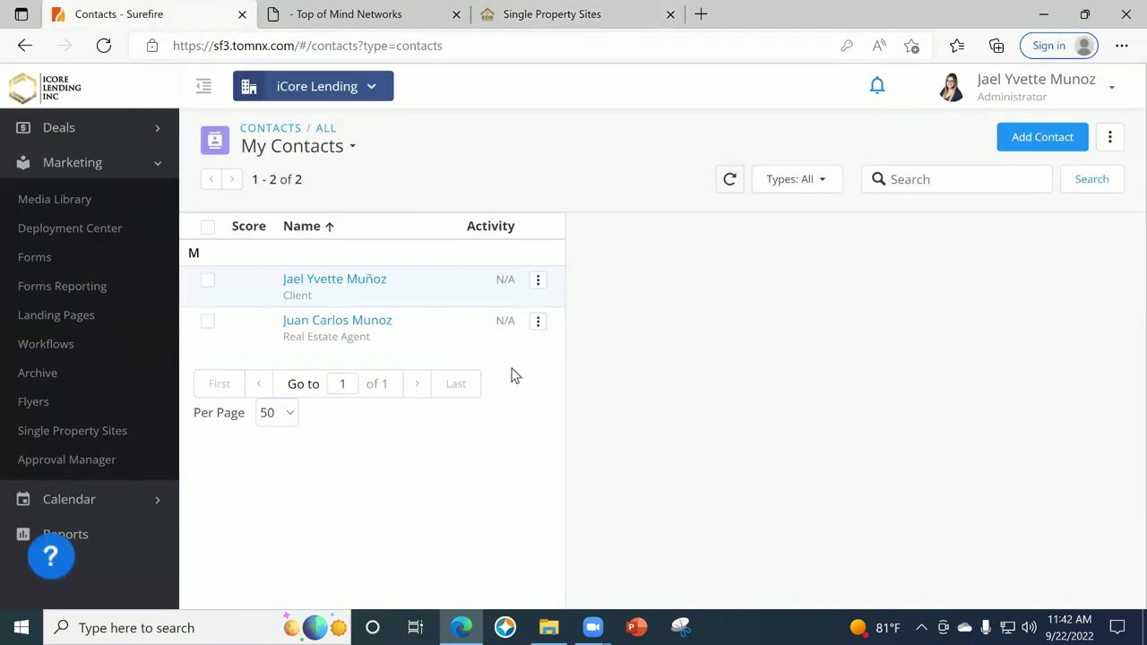
# - Dismiss the real estate agent contact's actions menu without deleting, then glance at the property list and Flyers
pyautogui.click(539, 325)
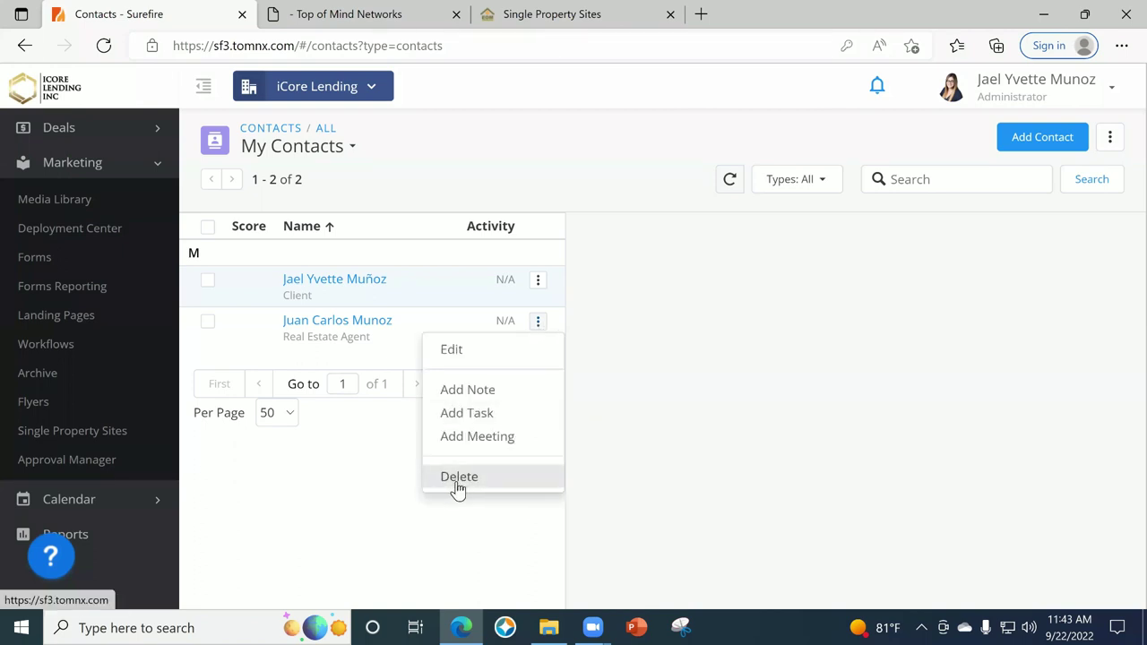
pyautogui.click(296, 495)
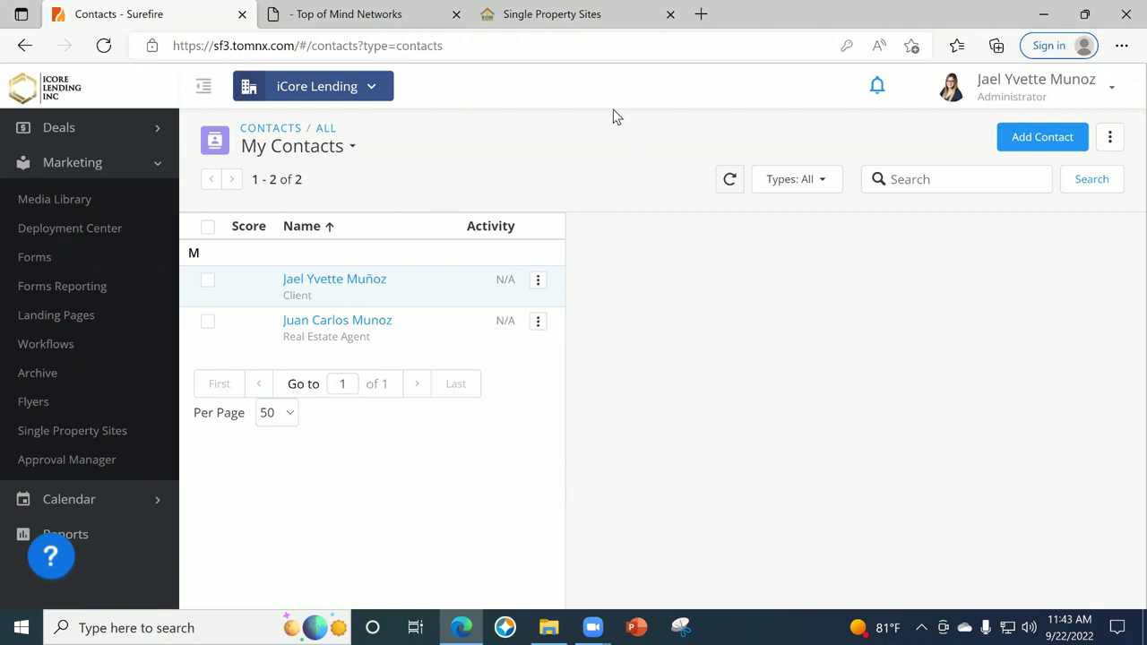
pyautogui.click(566, 11)
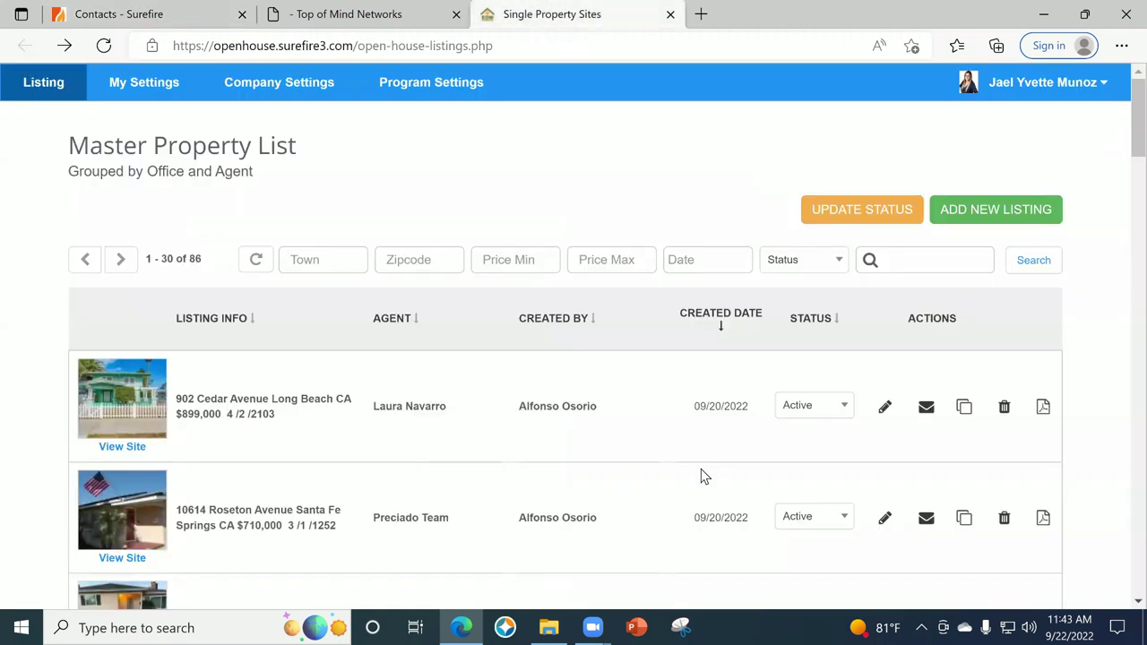
pyautogui.hotkey('ctrl', 'shift', 'Tab')
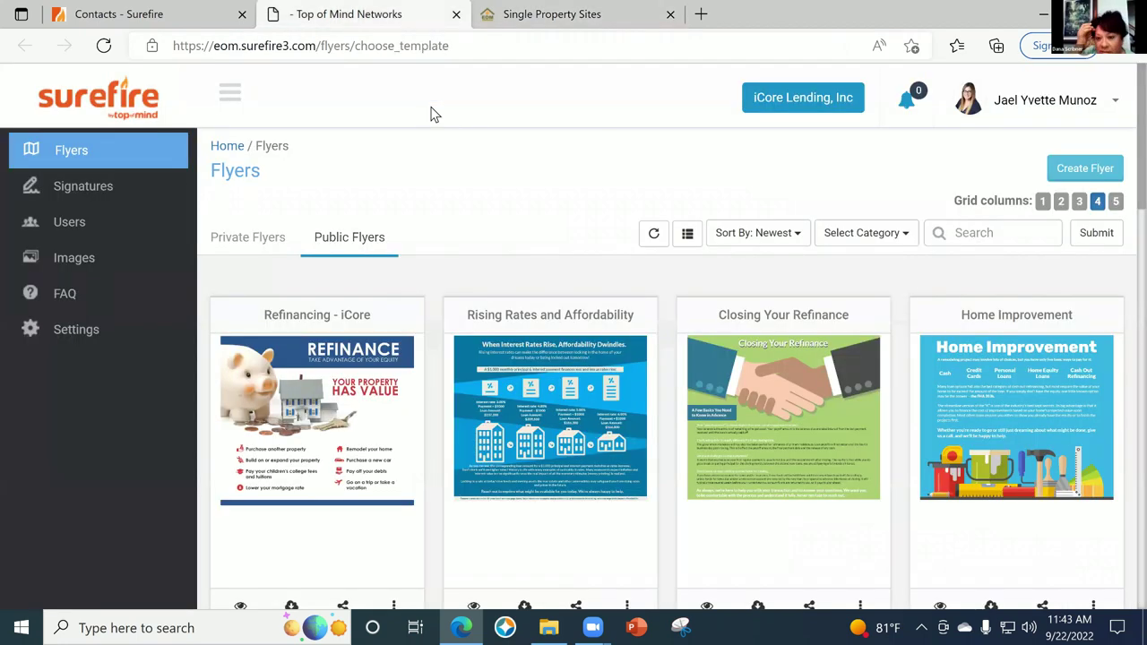
pyautogui.click(103, 11)
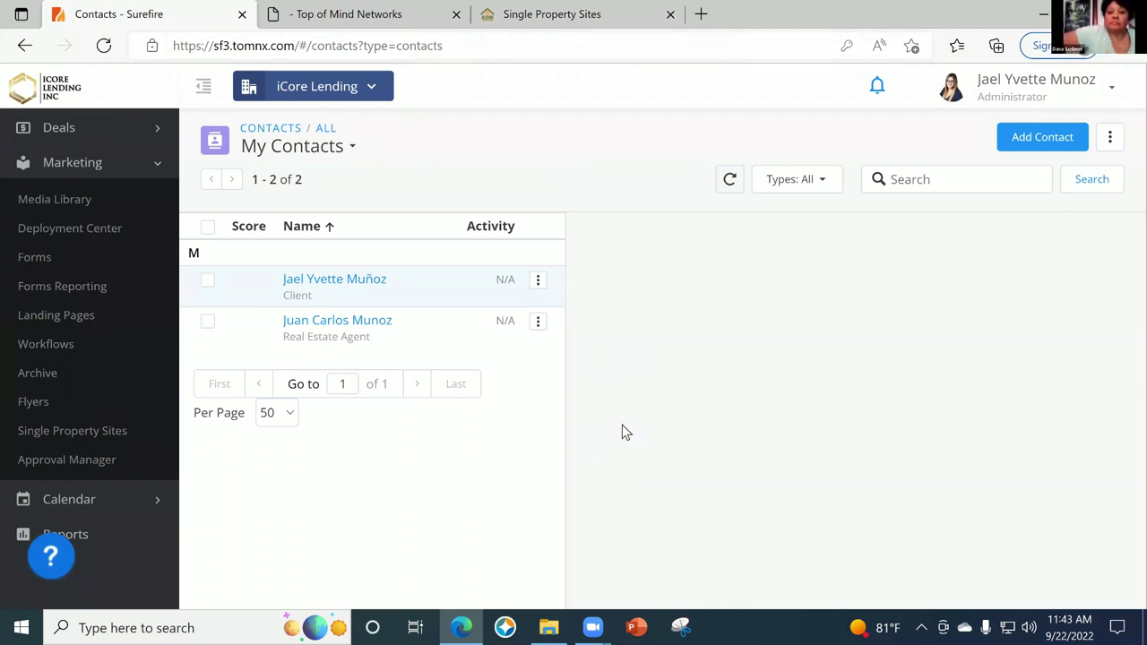
# - Flip between My Contacts, the Master Property List and Flyers, ending on My Contacts
pyautogui.click(544, 14)
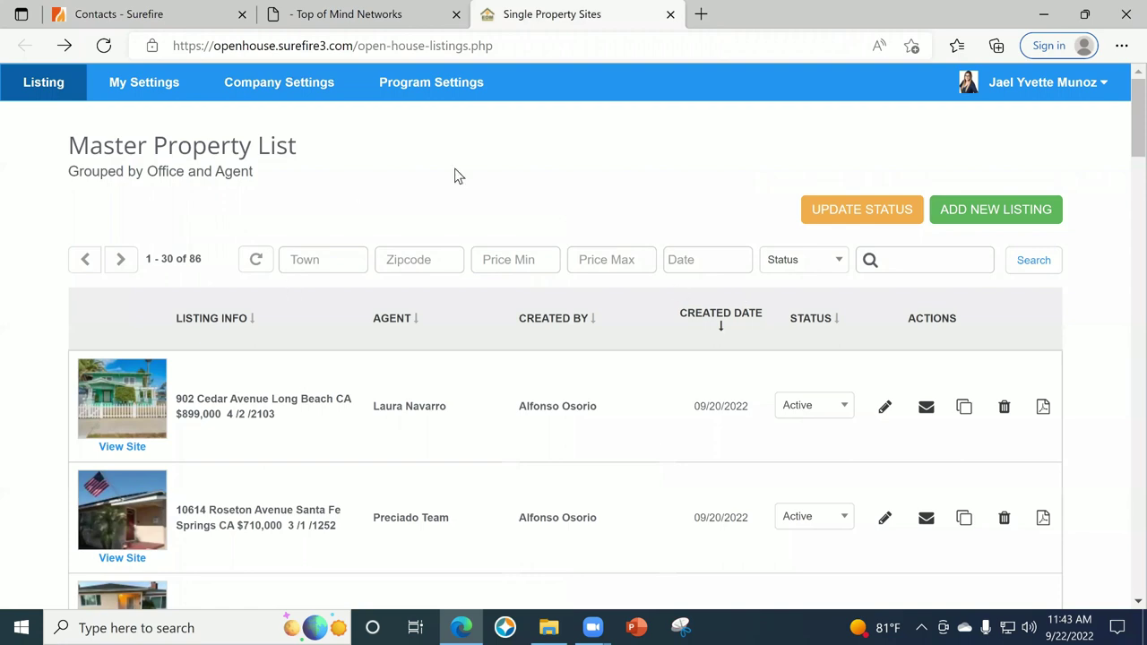
pyautogui.click(94, 13)
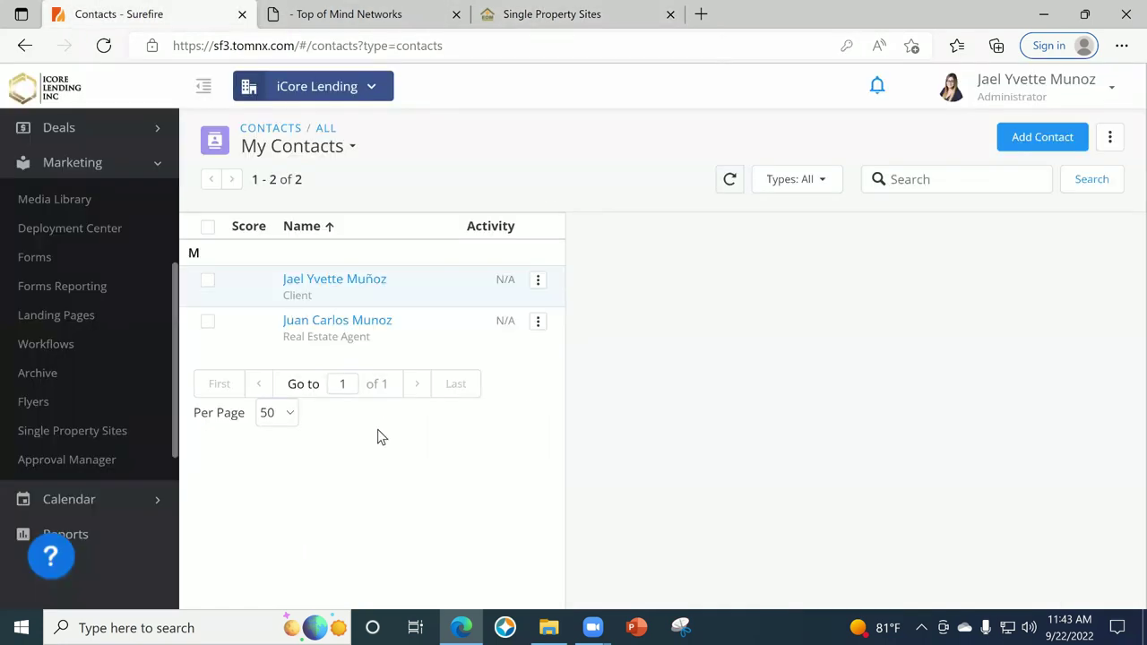
pyautogui.click(575, 11)
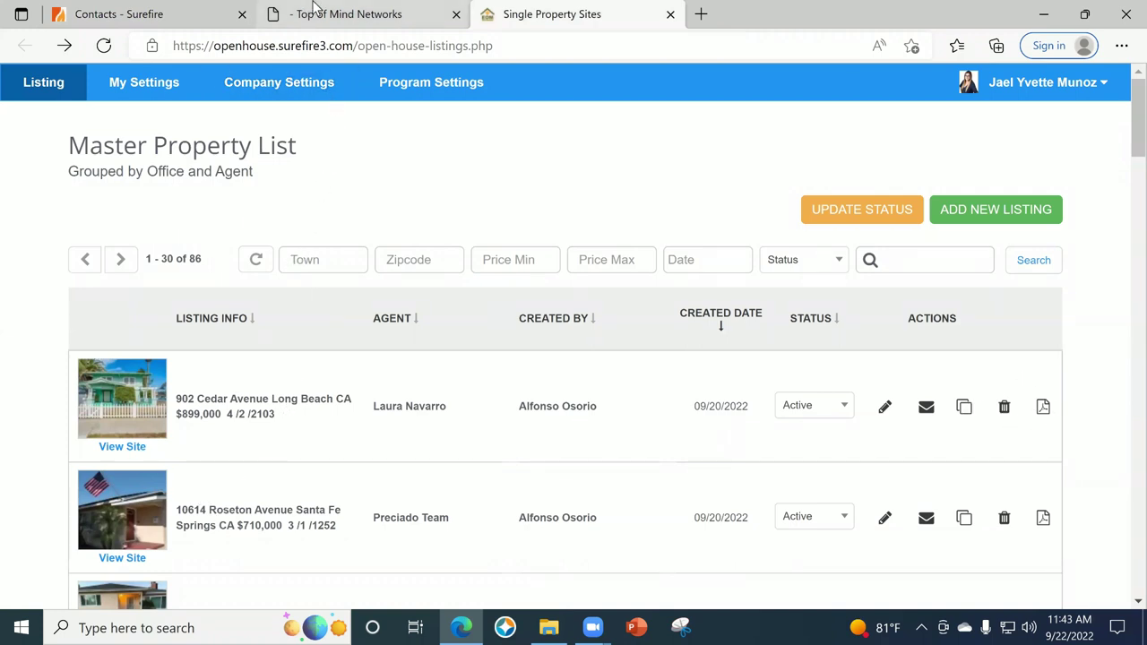
pyautogui.click(315, 8)
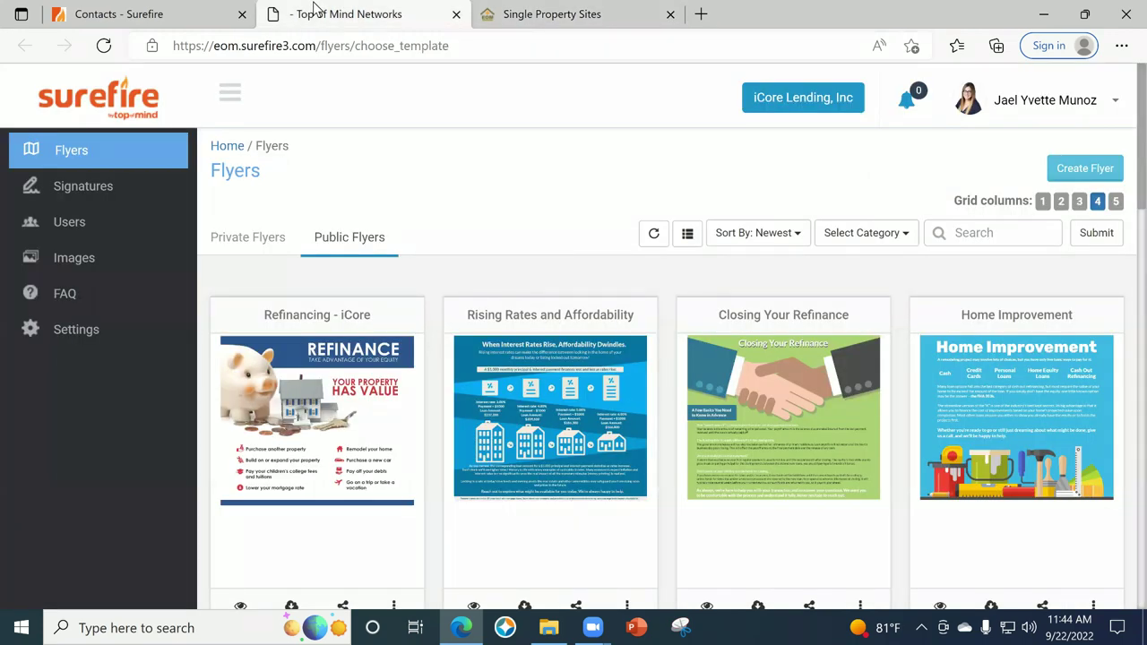
pyautogui.click(149, 11)
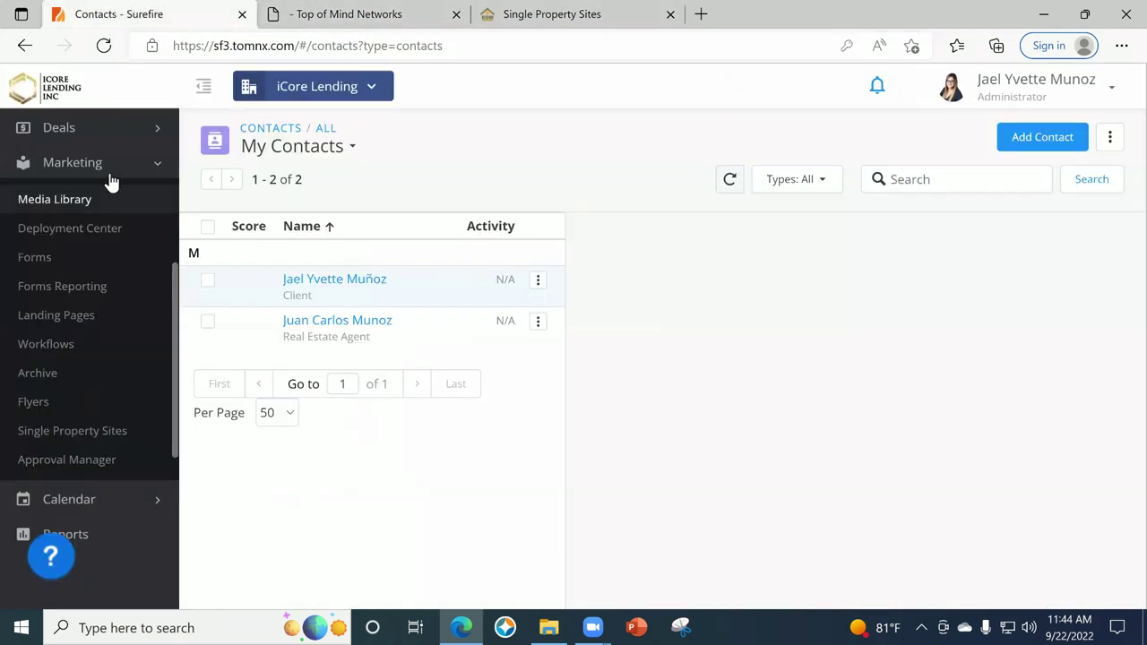
pyautogui.scroll(5, 33, 235)
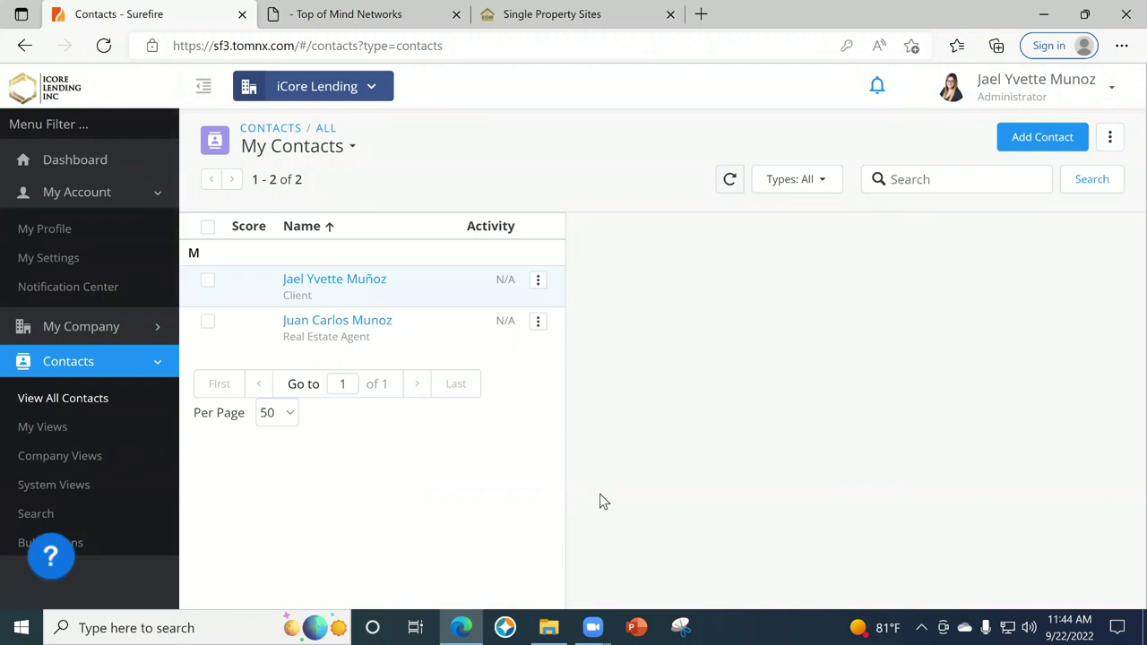
# - In a new tab, search Bing for the real estate agent contact's name and browse image and all results
pyautogui.click(701, 14)
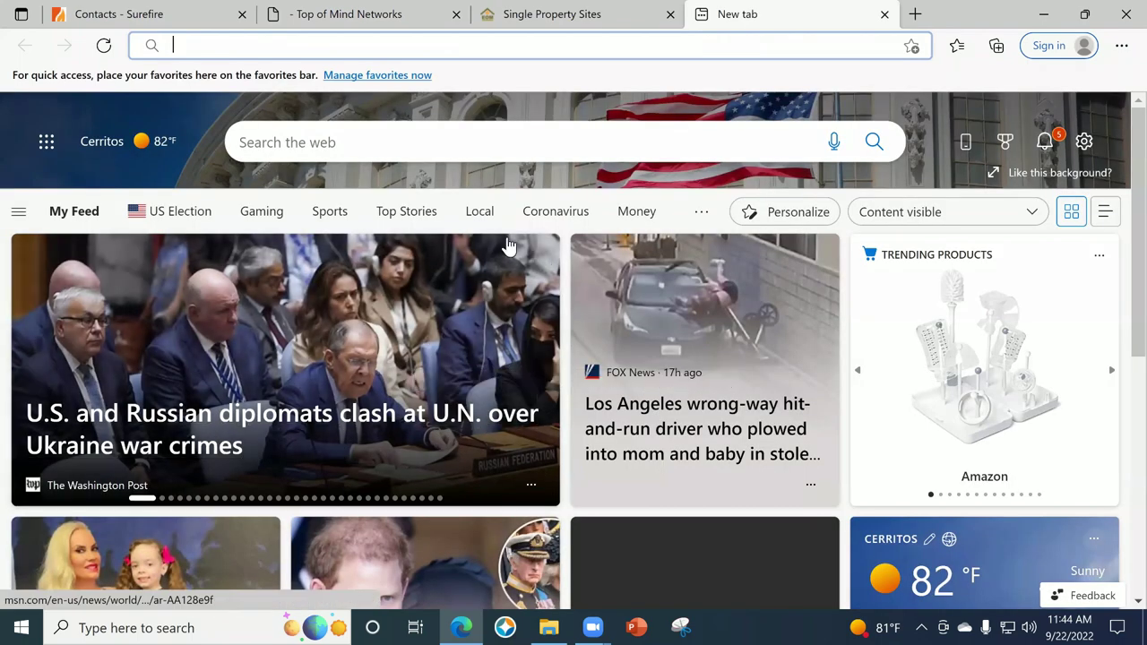
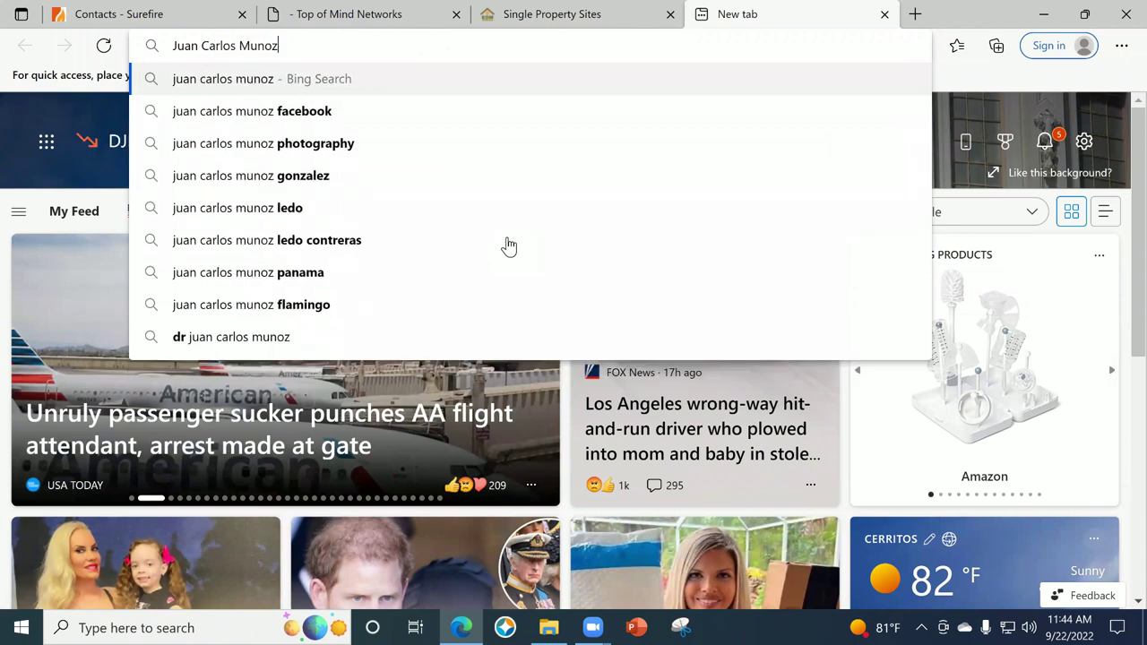
pyautogui.press('Return')
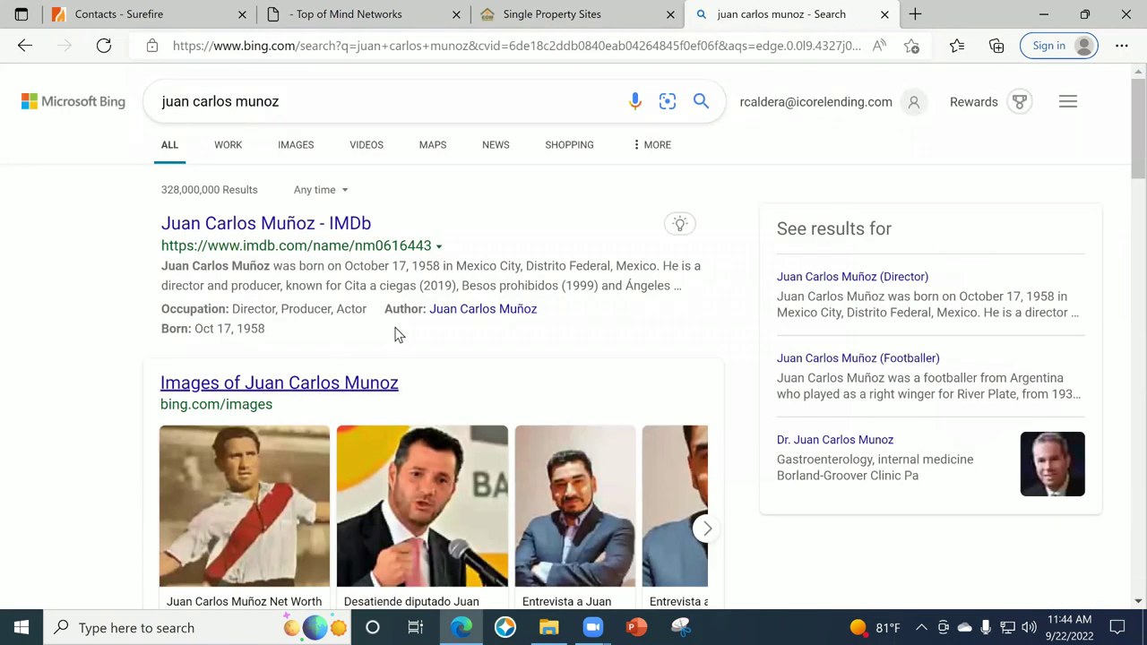
pyautogui.click(289, 147)
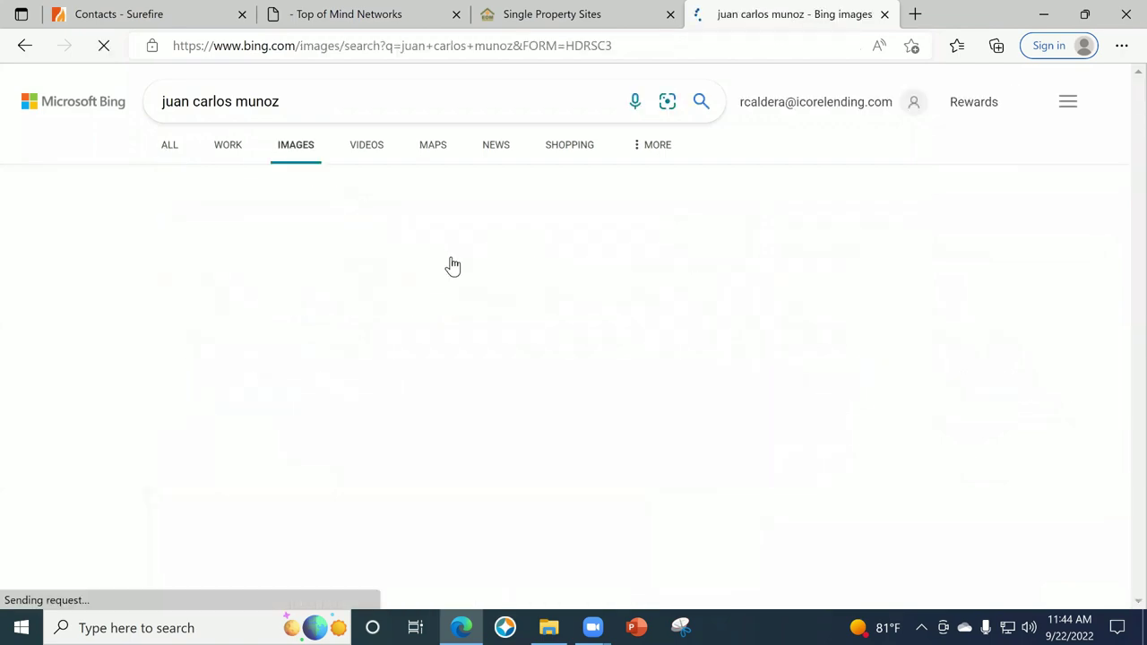
pyautogui.scroll(-1, 530, 360)
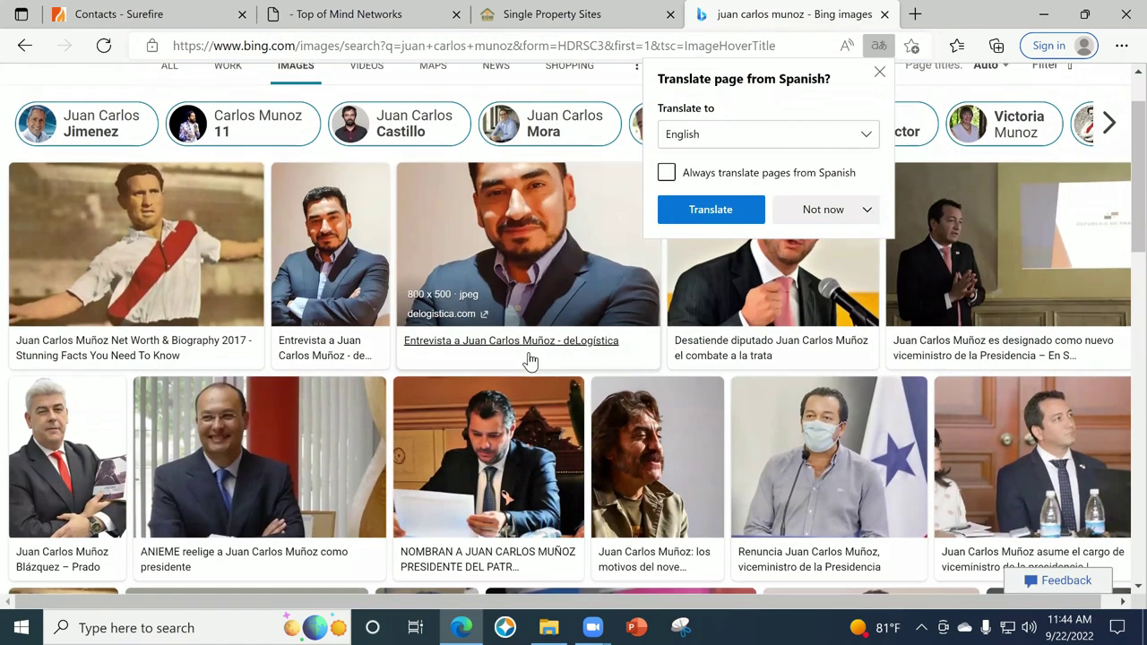
pyautogui.scroll(-1, 536, 363)
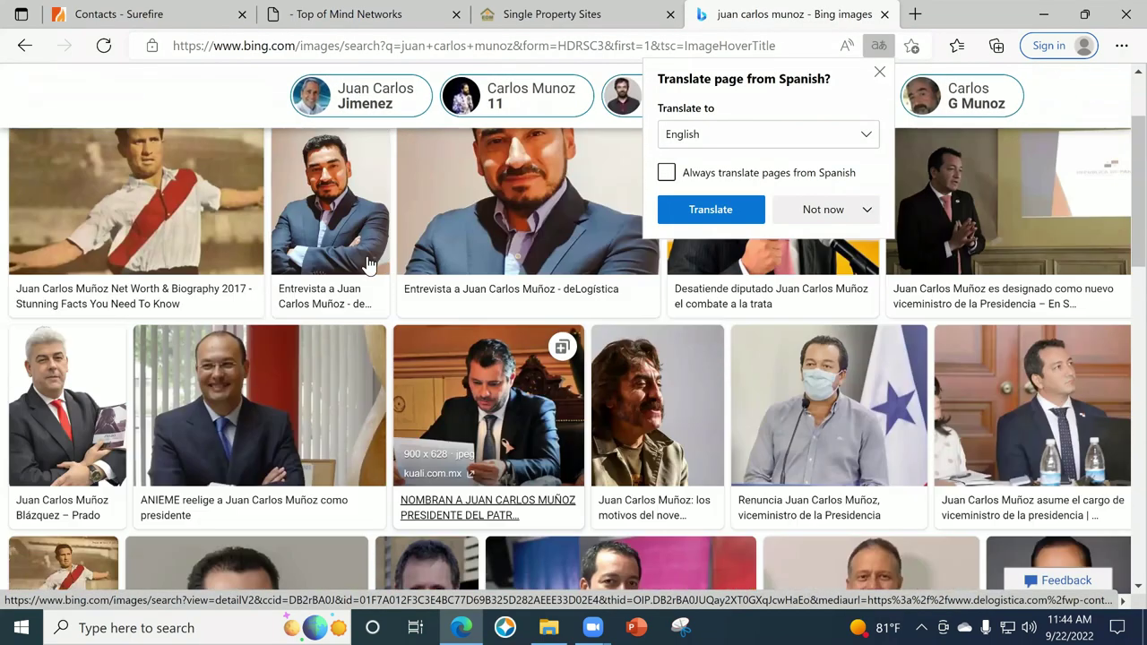
pyautogui.scroll(2, 367, 264)
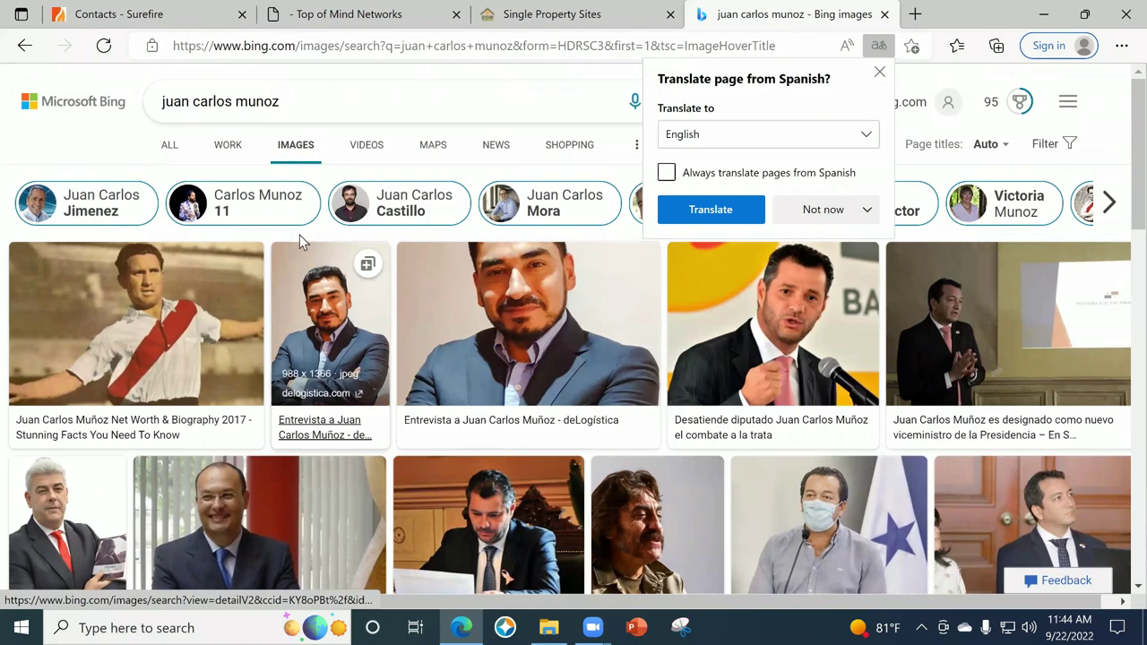
pyautogui.click(25, 48)
pyautogui.scroll(-1, 429, 351)
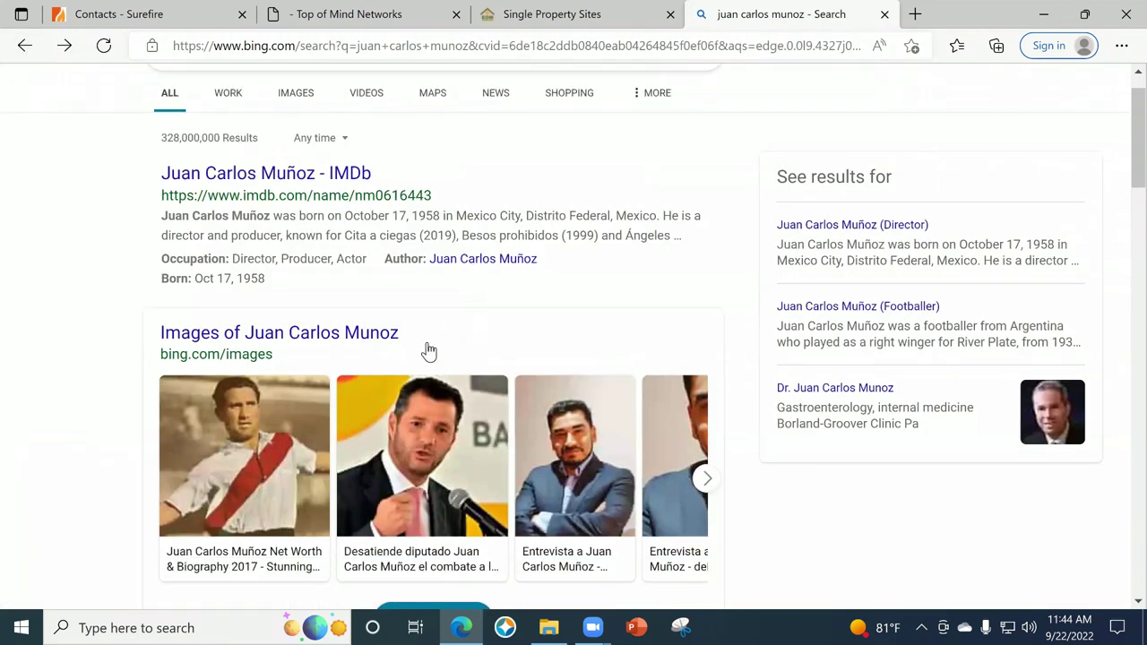
pyautogui.scroll(-3, 428, 351)
pyautogui.scroll(4, 366, 128)
# - Refine the search by adding 'excellence' and check the realtor's LinkedIn result, then close it
pyautogui.click(362, 107)
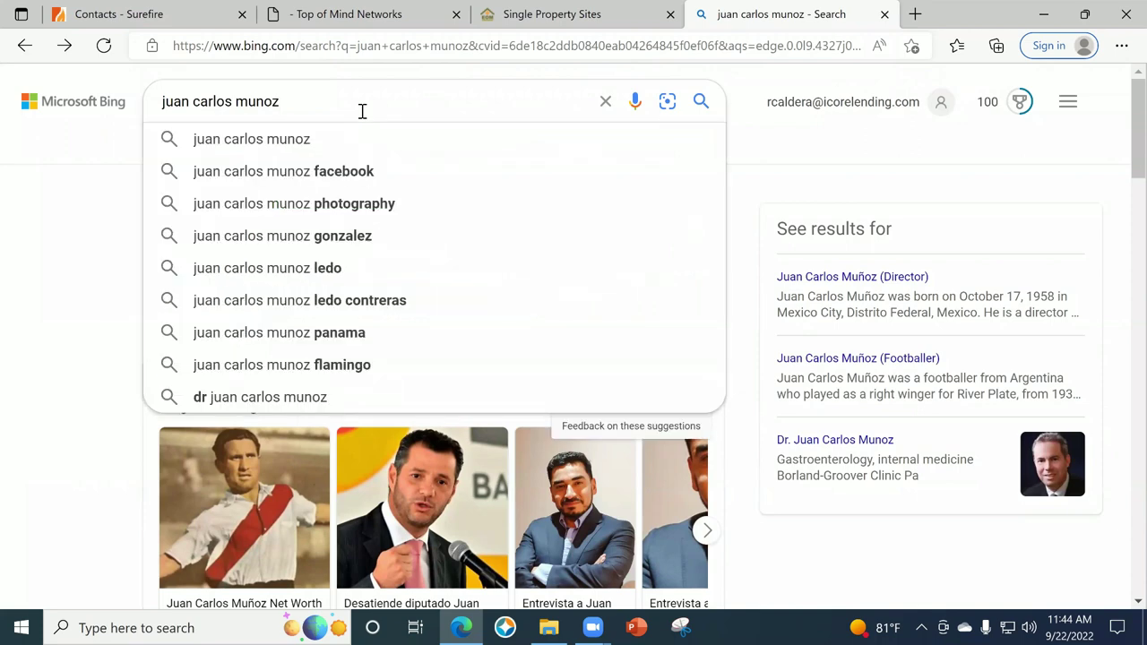
pyautogui.write('excellenc')
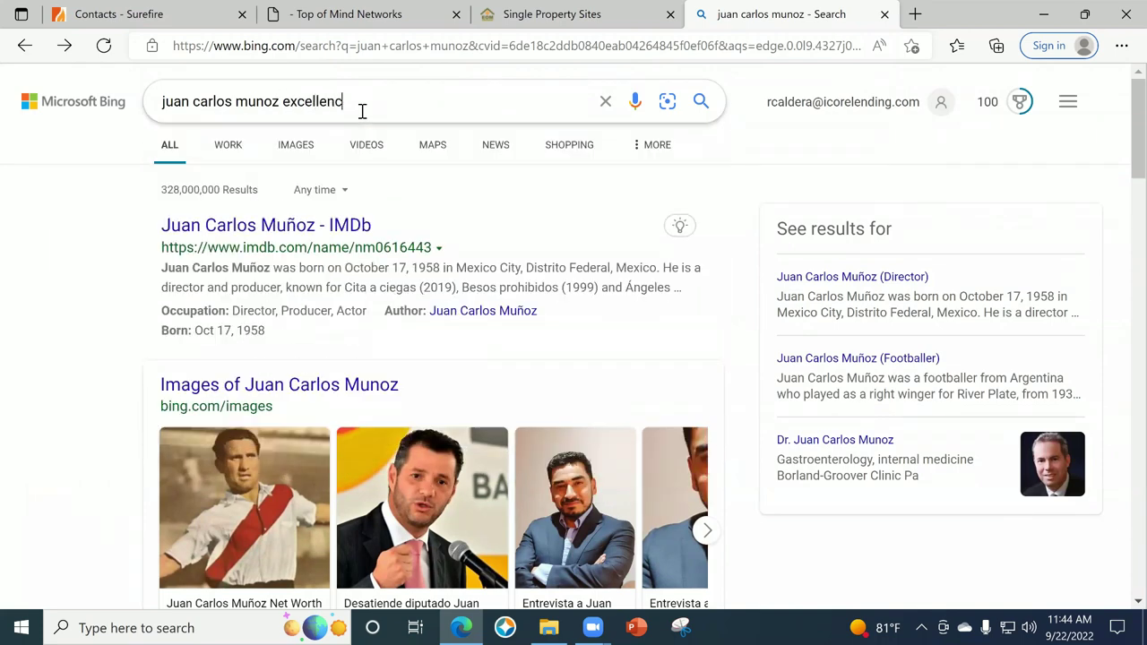
pyautogui.write('e')
pyautogui.press('Return')
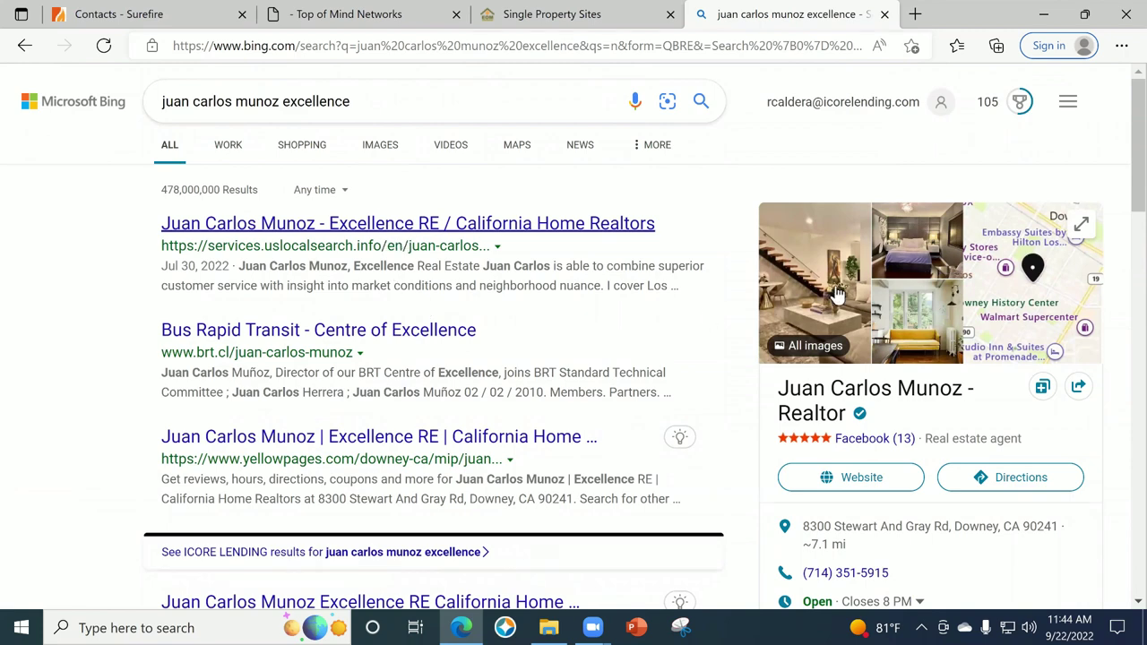
pyautogui.scroll(-4, 627, 389)
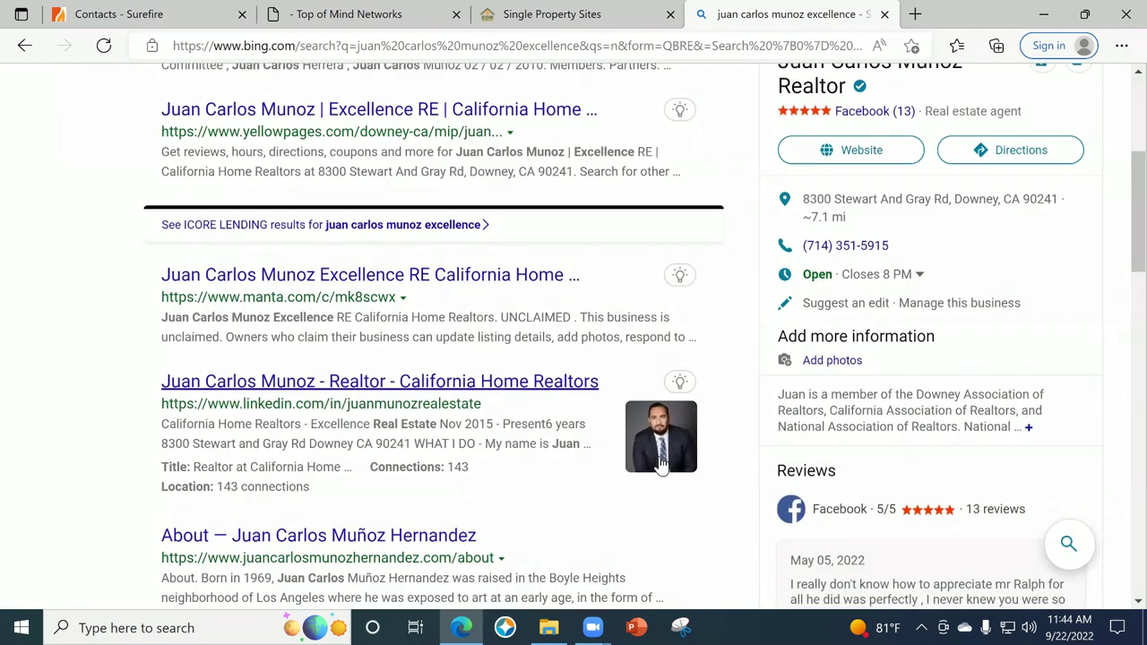
pyautogui.click(661, 452)
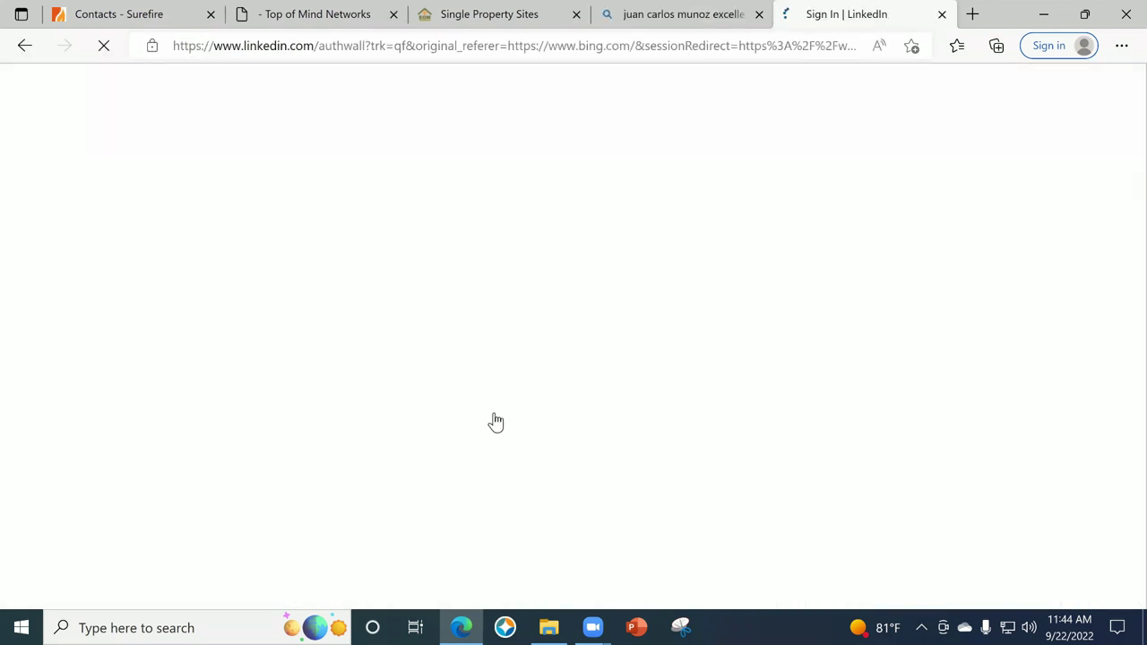
pyautogui.click(22, 48)
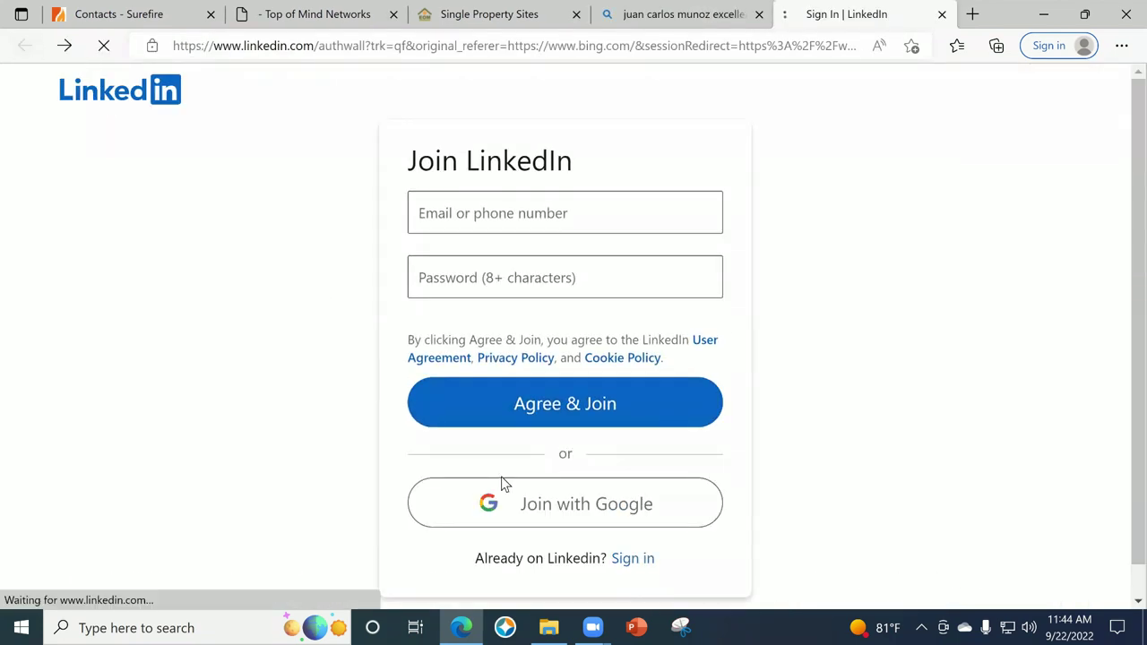
pyautogui.hotkey('ctrl', 'w')
# - Scroll through the refined results and the realtor's business panel, then back to the top
pyautogui.scroll(-3, 566, 409)
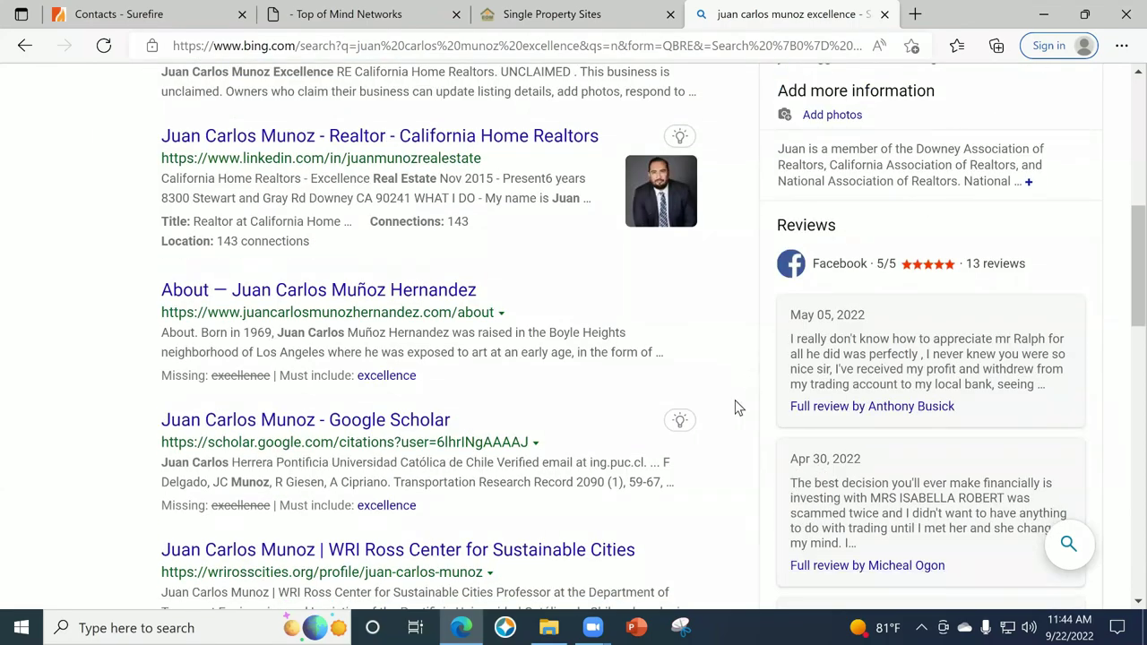
pyautogui.scroll(-4, 738, 415)
pyautogui.scroll(-3, 734, 448)
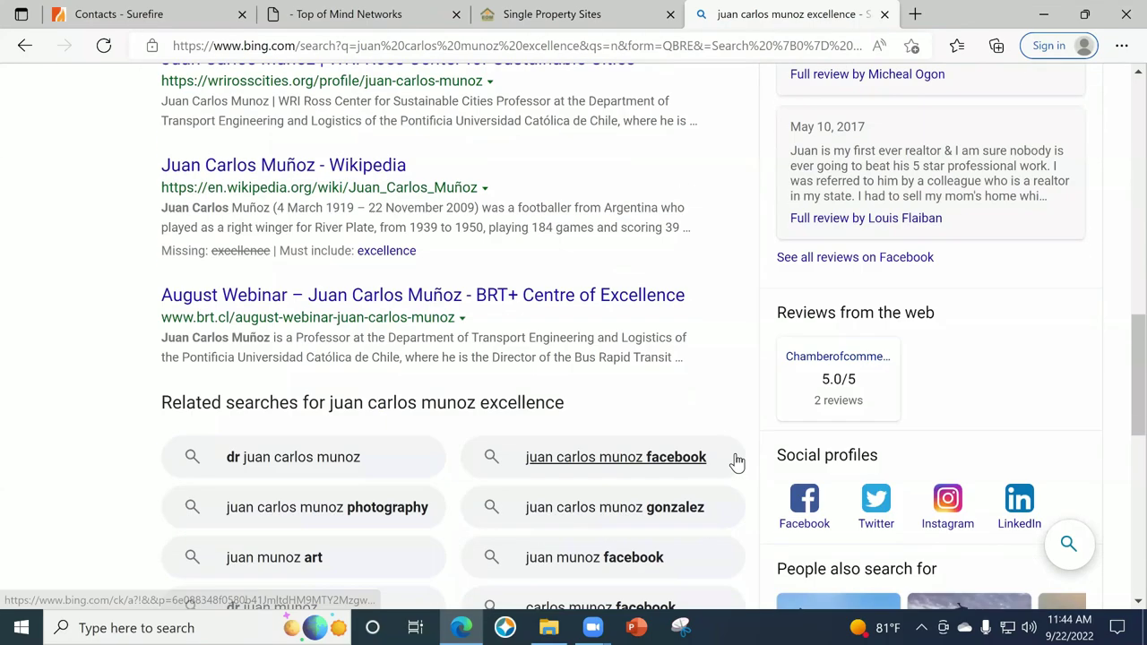
pyautogui.scroll(-2, 756, 430)
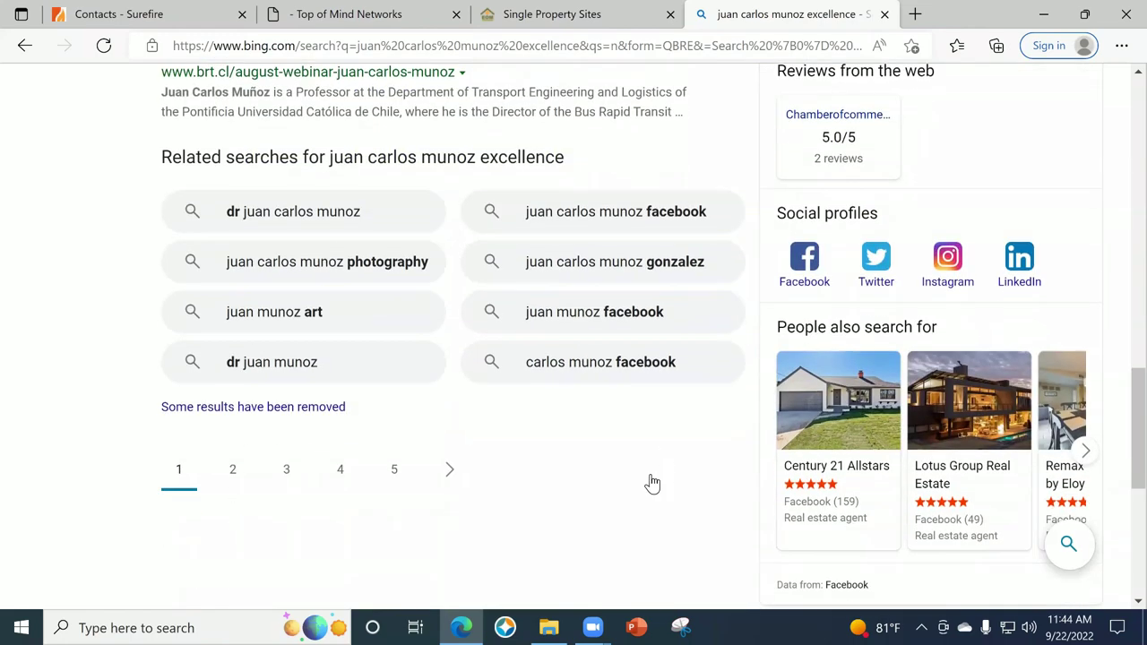
pyautogui.scroll(15, 651, 481)
pyautogui.scroll(1, 638, 496)
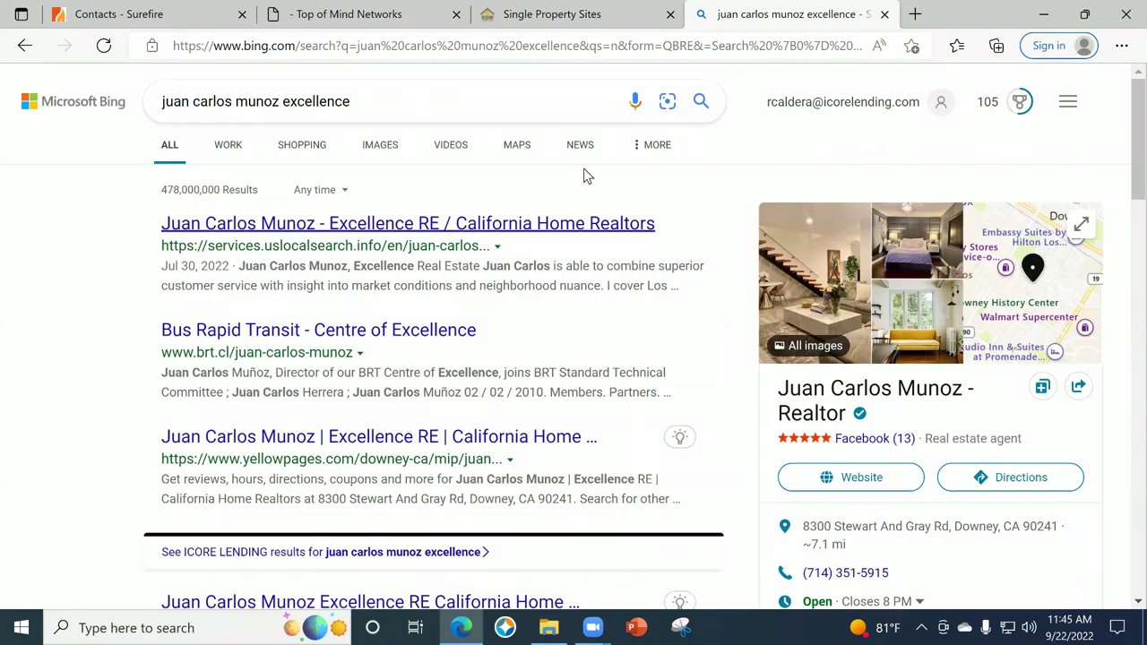
# - Review the Single Property Sites, Bing and Contacts tabs, then close the Single Property Sites and Bing tabs
pyautogui.click(562, 10)
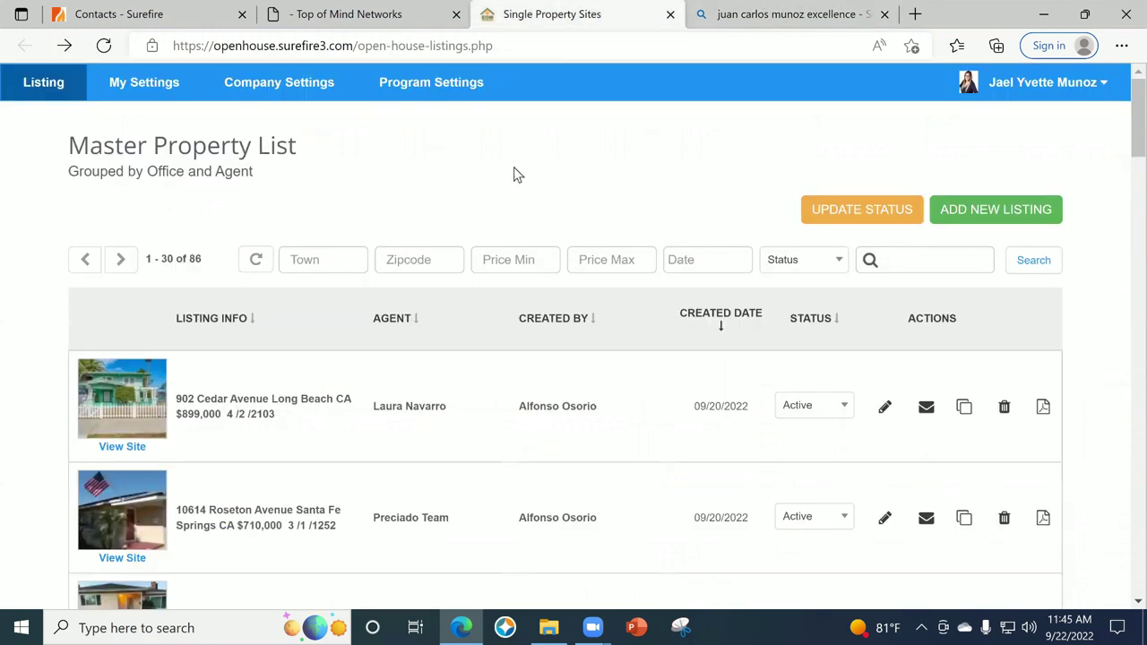
pyautogui.click(768, 11)
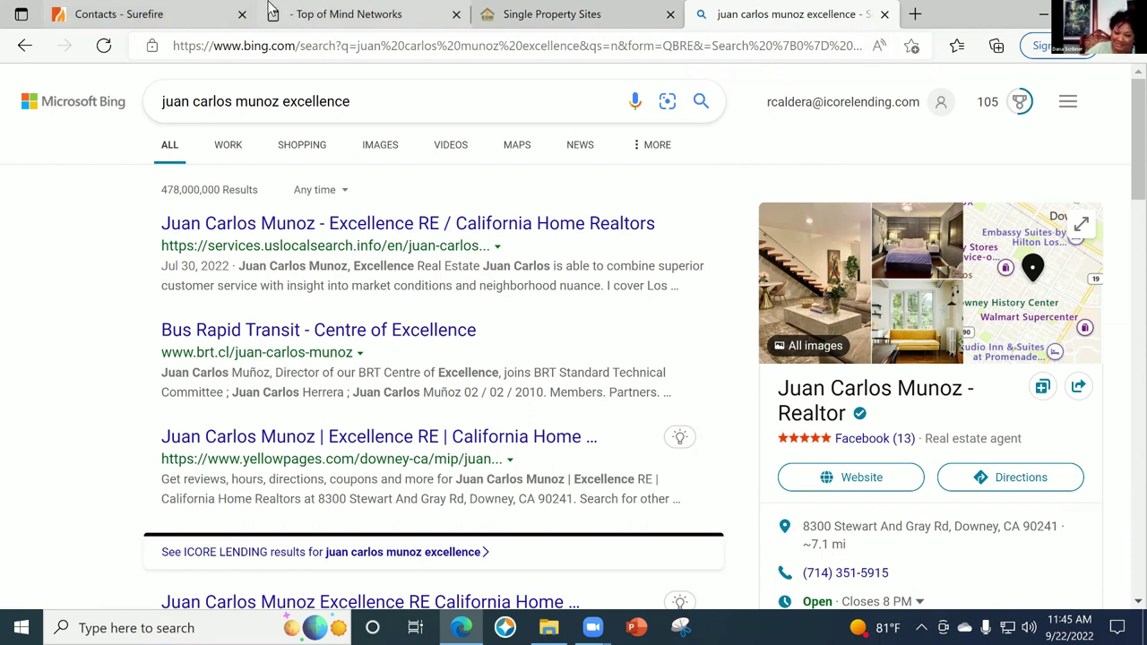
pyautogui.click(148, 13)
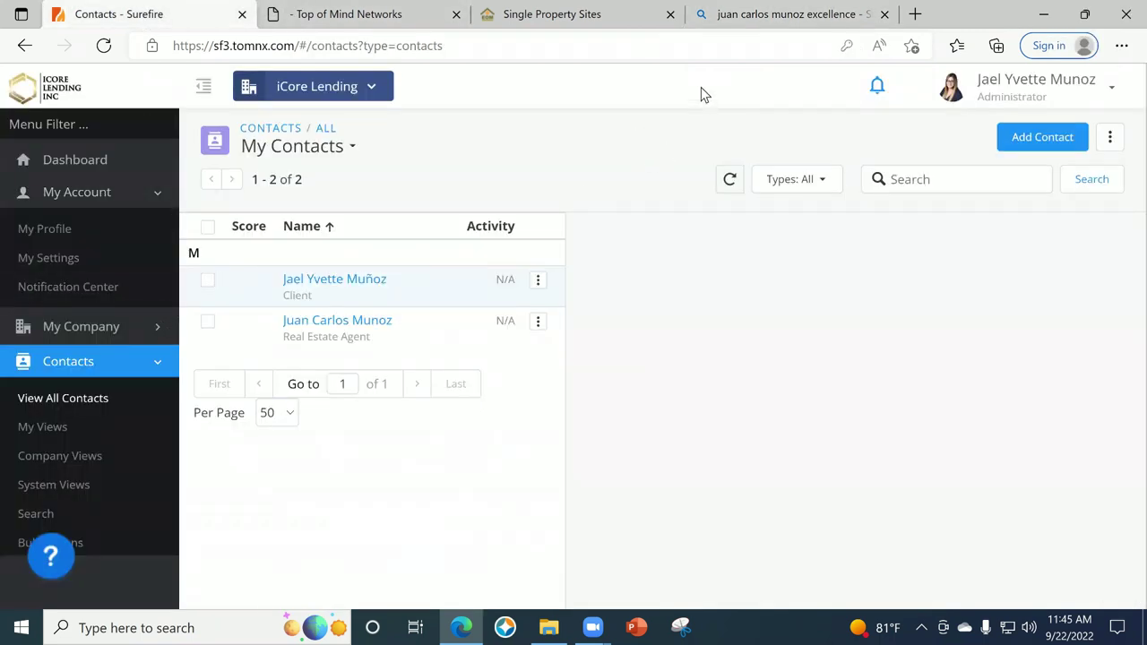
pyautogui.click(498, 9)
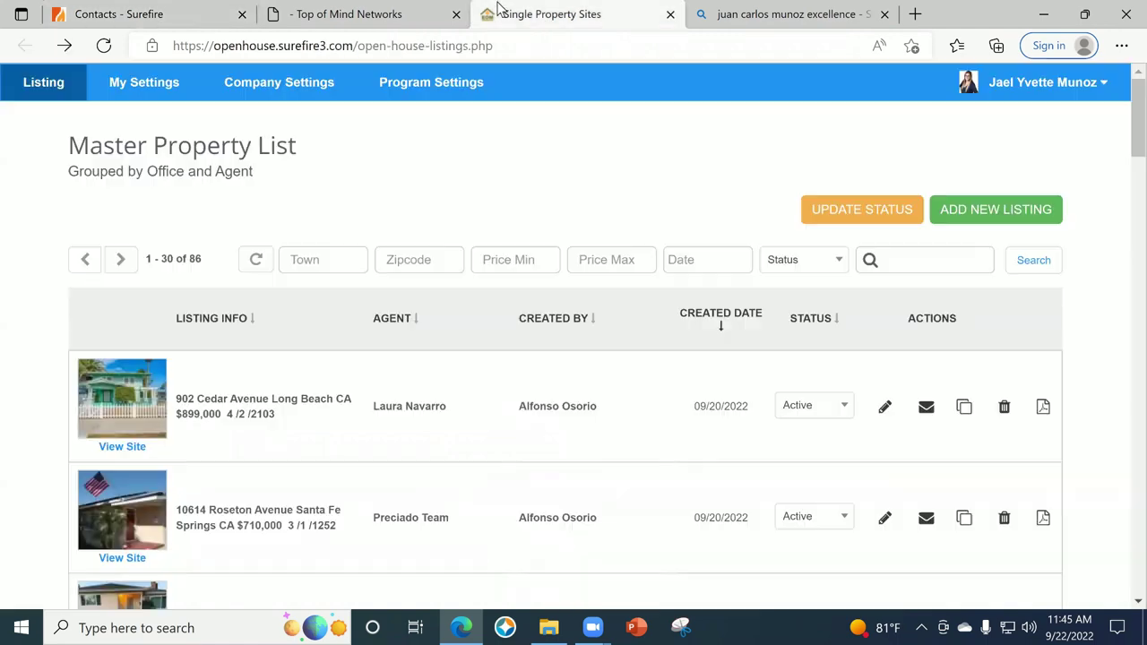
pyautogui.click(751, 9)
pyautogui.click(566, 9)
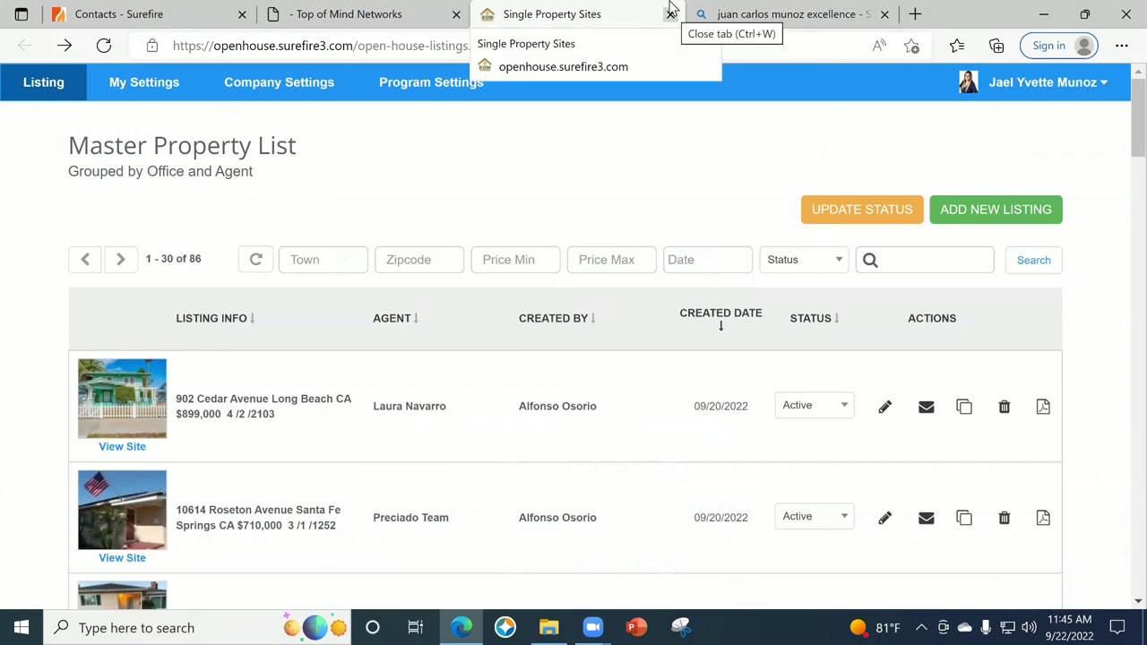
pyautogui.click(670, 13)
pyautogui.click(670, 13)
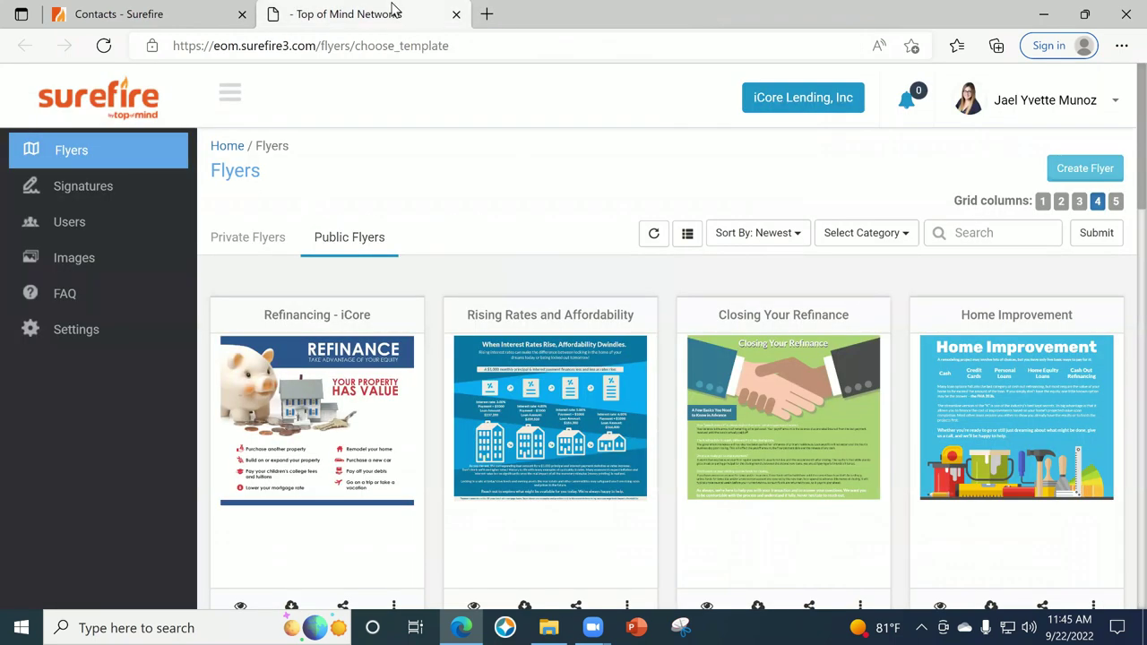
# - Switch to the Contacts - Surefire tab showing the client and real estate agent contacts
pyautogui.click(167, 13)
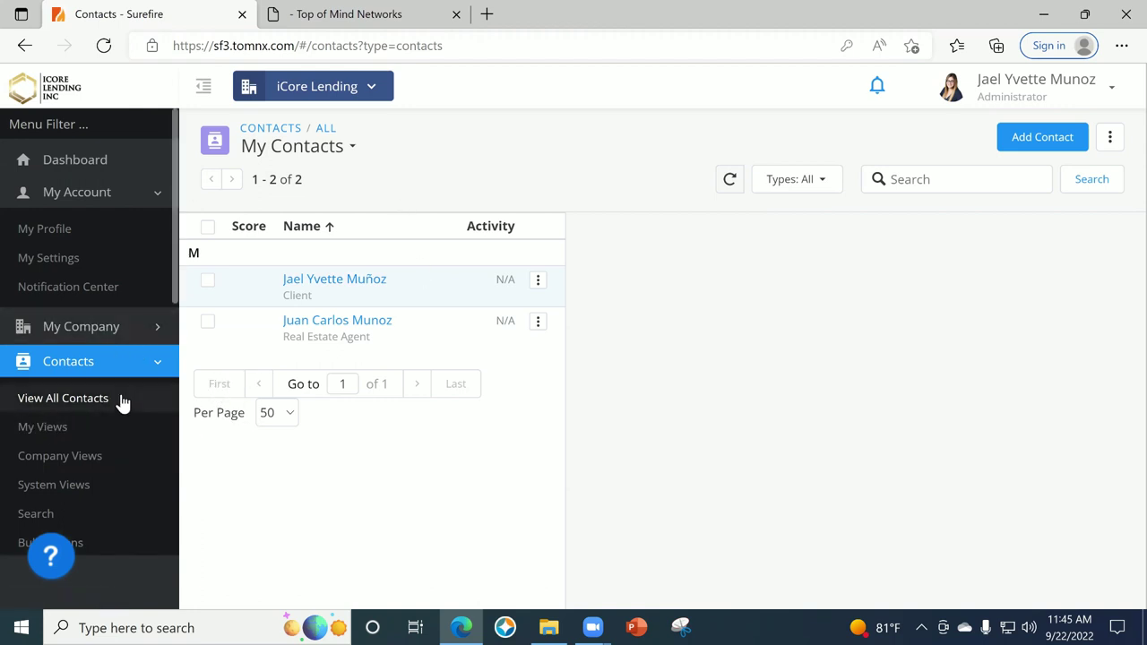
pyautogui.scroll(-3, 123, 405)
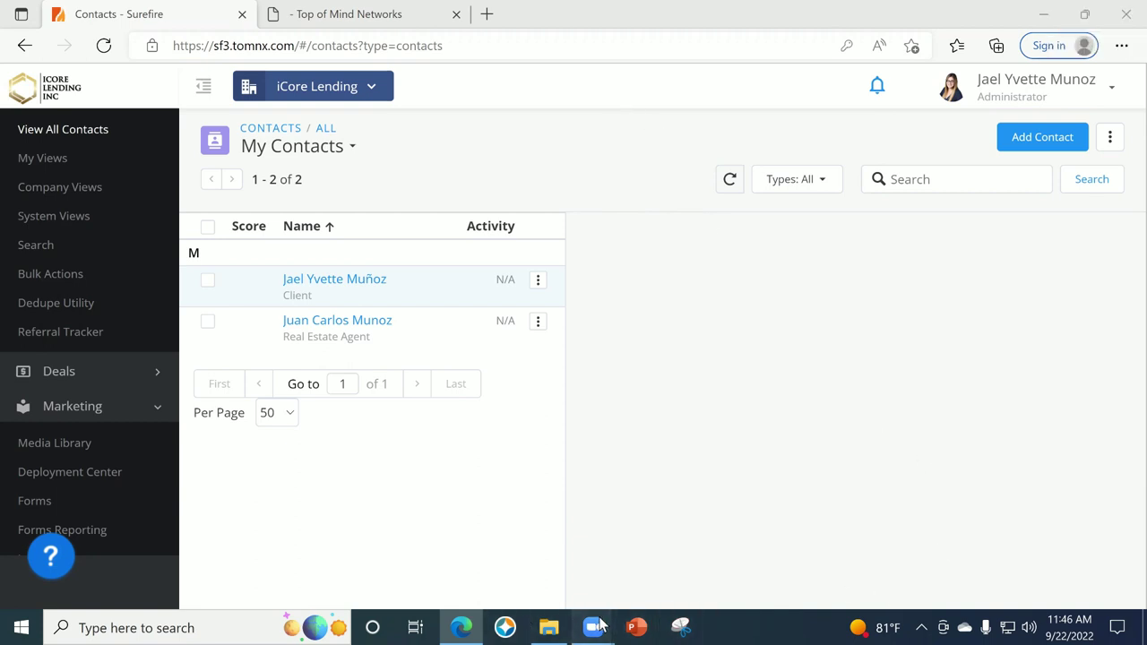
pyautogui.moveTo(592, 627)
pyautogui.click(631, 562)
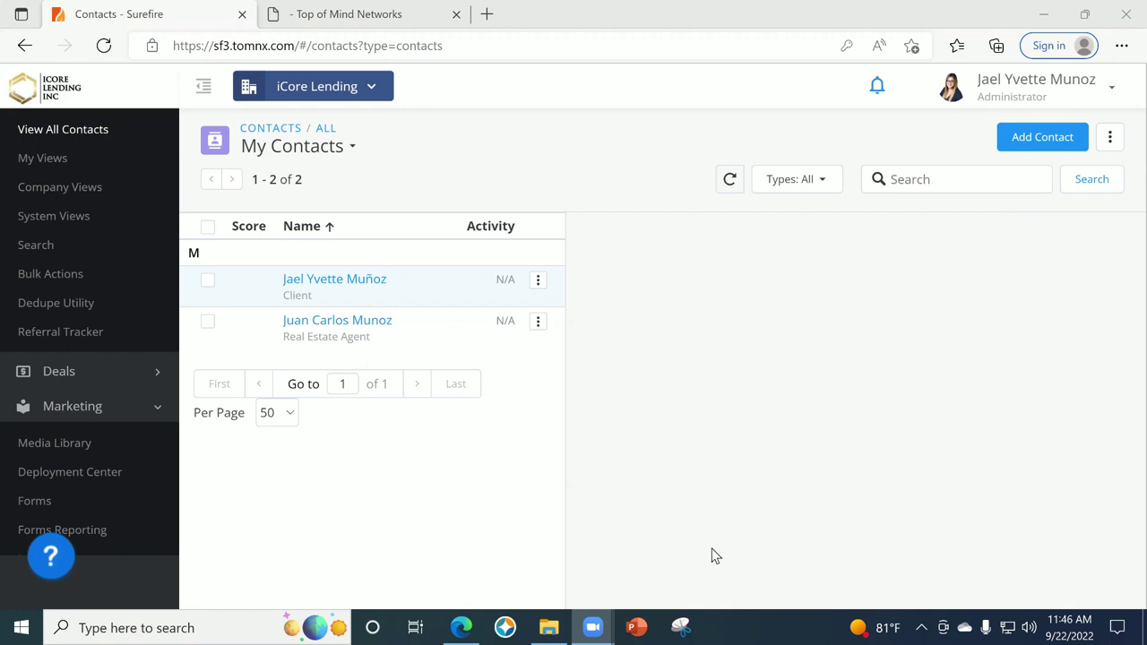
# - Switch between the Contacts and Top of Mind Networks tabs, ending on the Public Flyers library
pyautogui.moveTo(592, 627)
pyautogui.click(418, 11)
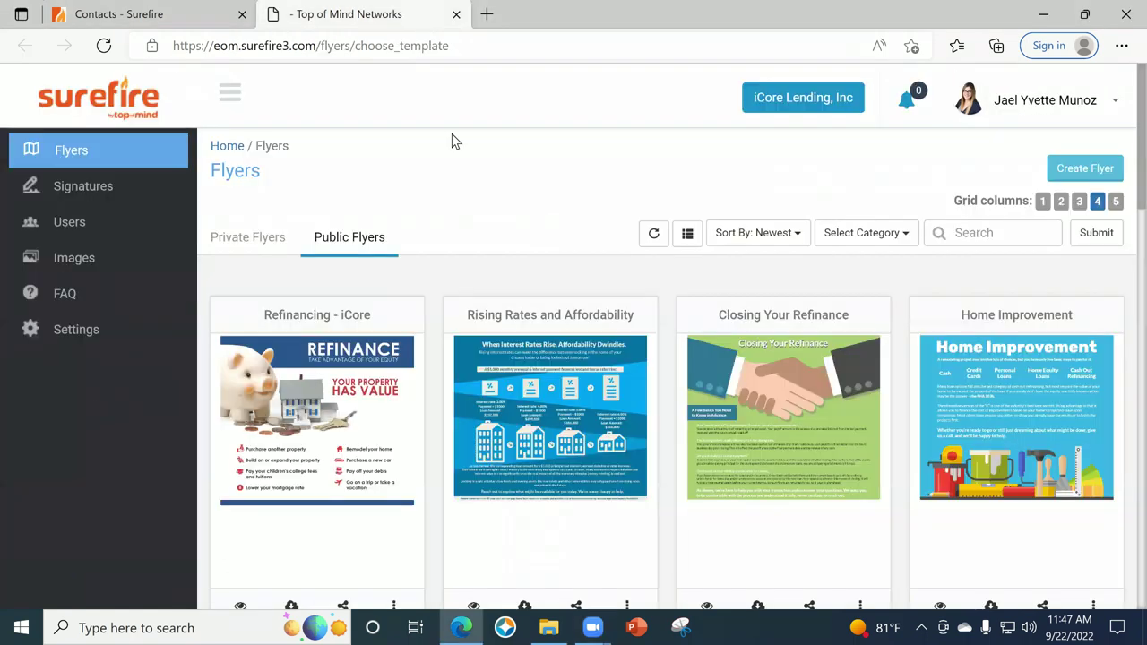
pyautogui.click(182, 10)
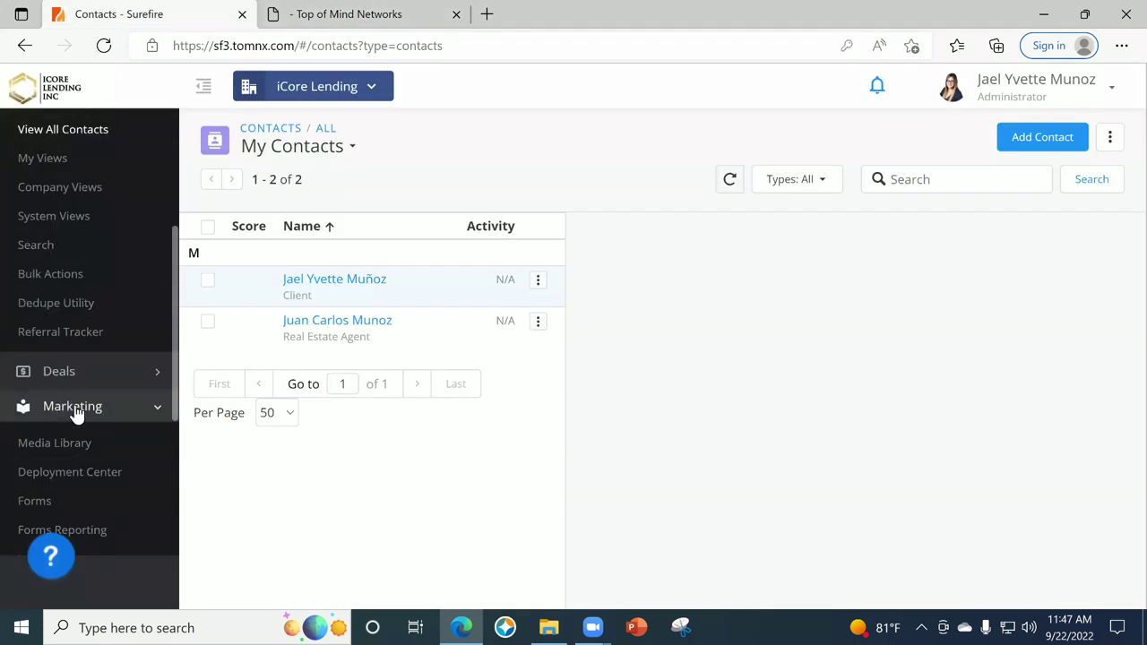
pyautogui.scroll(-3, 45, 385)
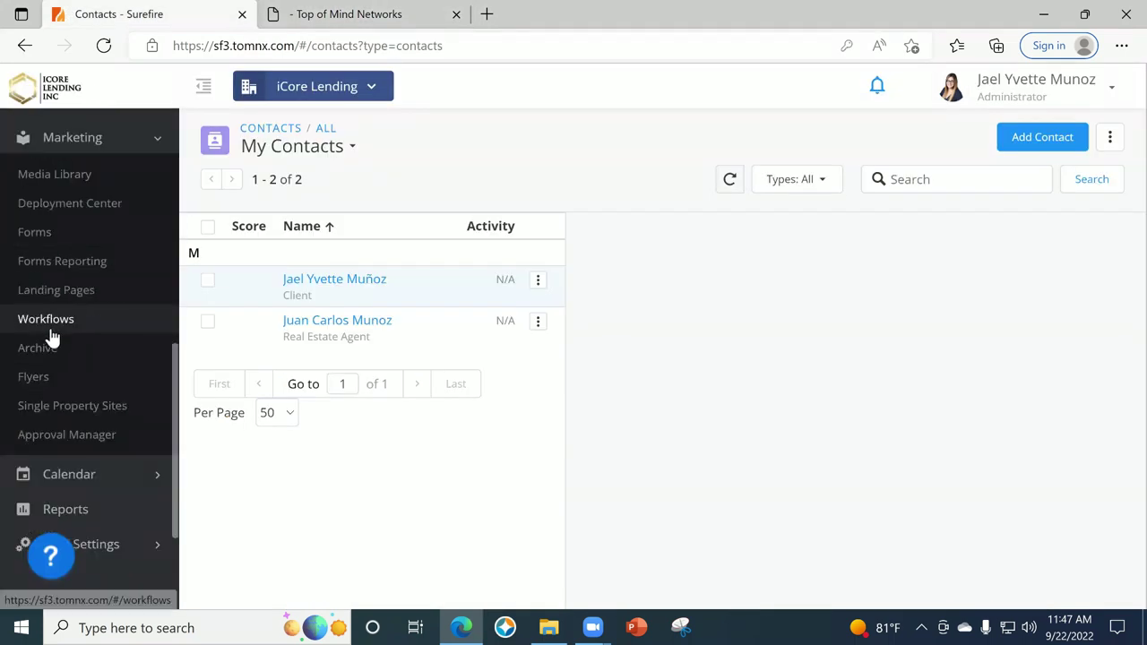
pyautogui.scroll(3, 49, 332)
pyautogui.scroll(-3, 105, 453)
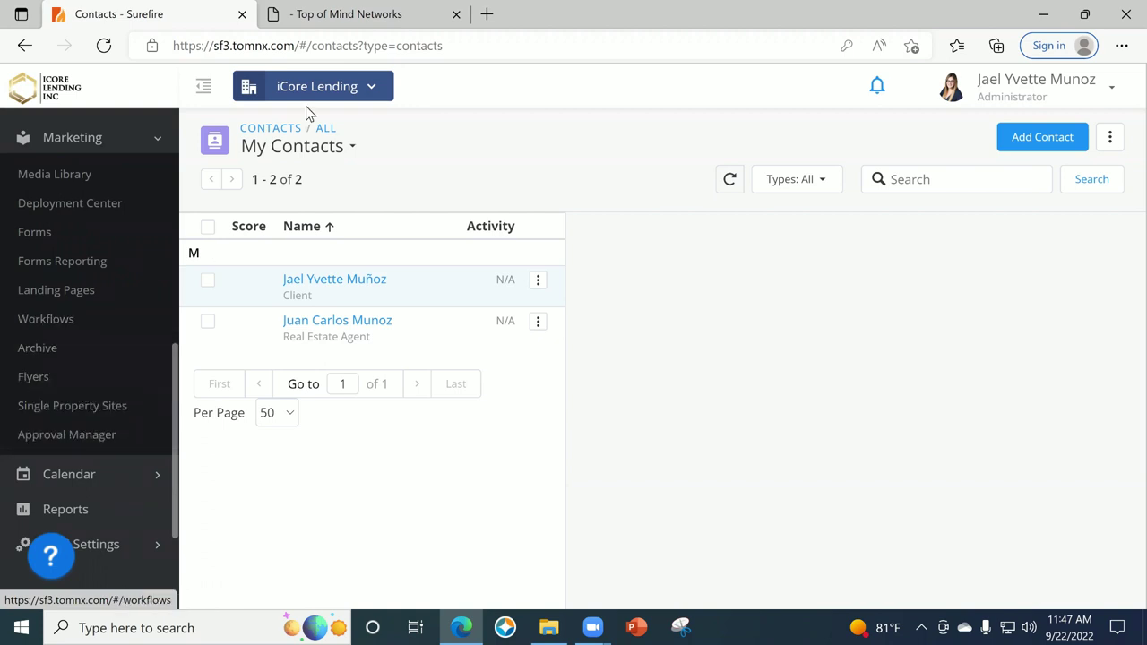
pyautogui.click(318, 13)
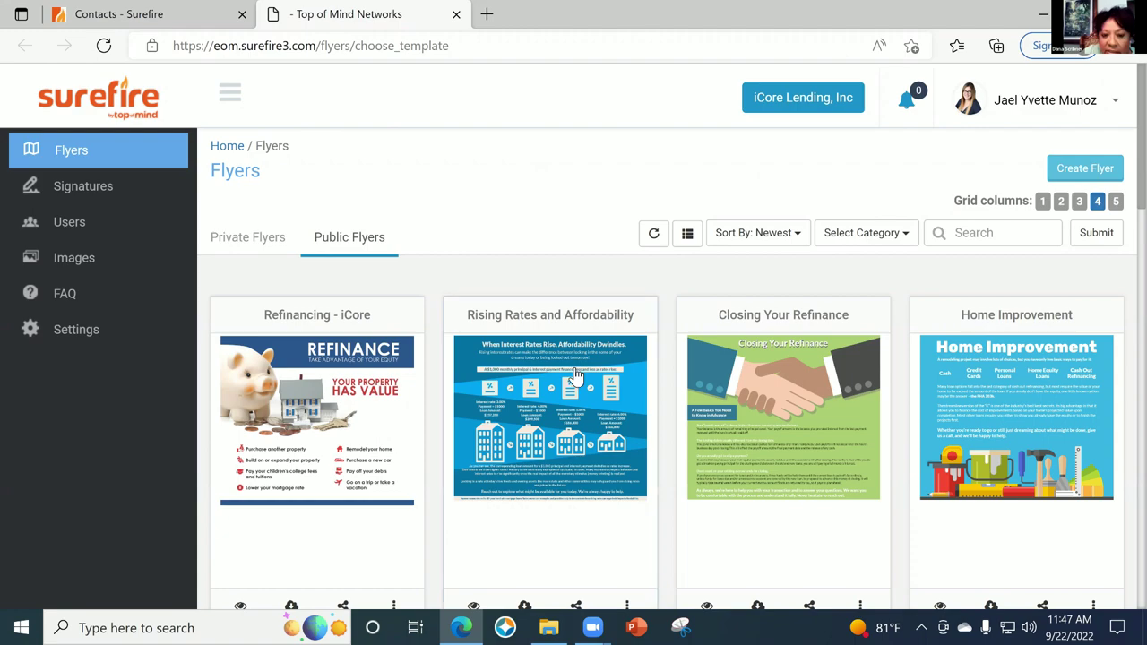
pyautogui.scroll(-3, 578, 374)
pyautogui.scroll(-7, 592, 385)
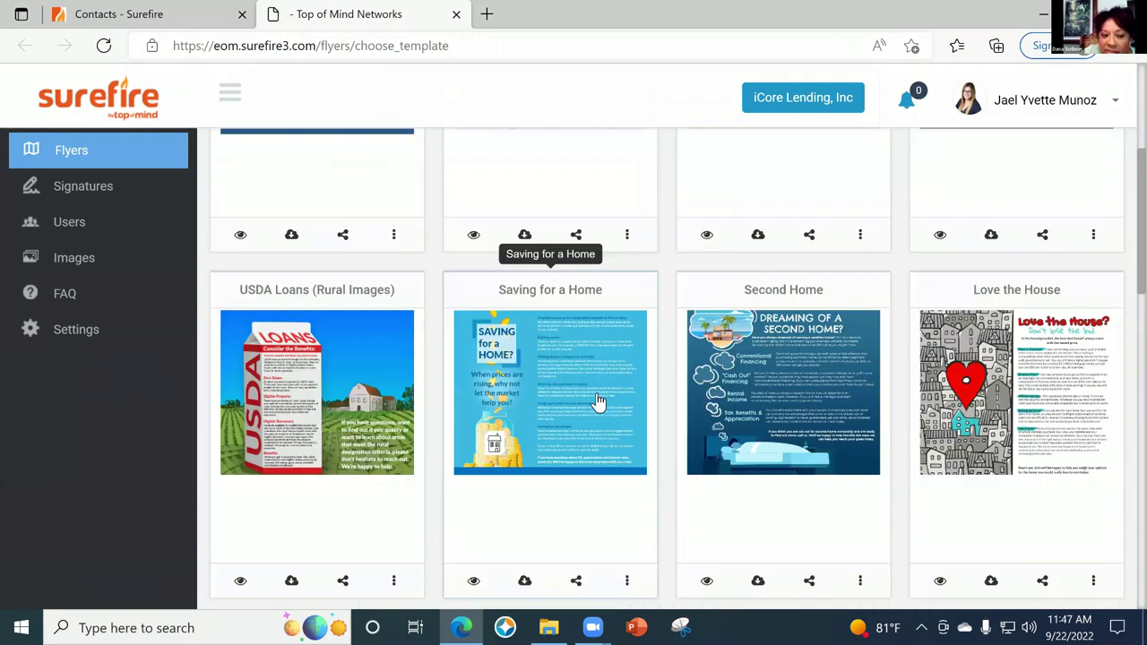
pyautogui.scroll(-5, 609, 403)
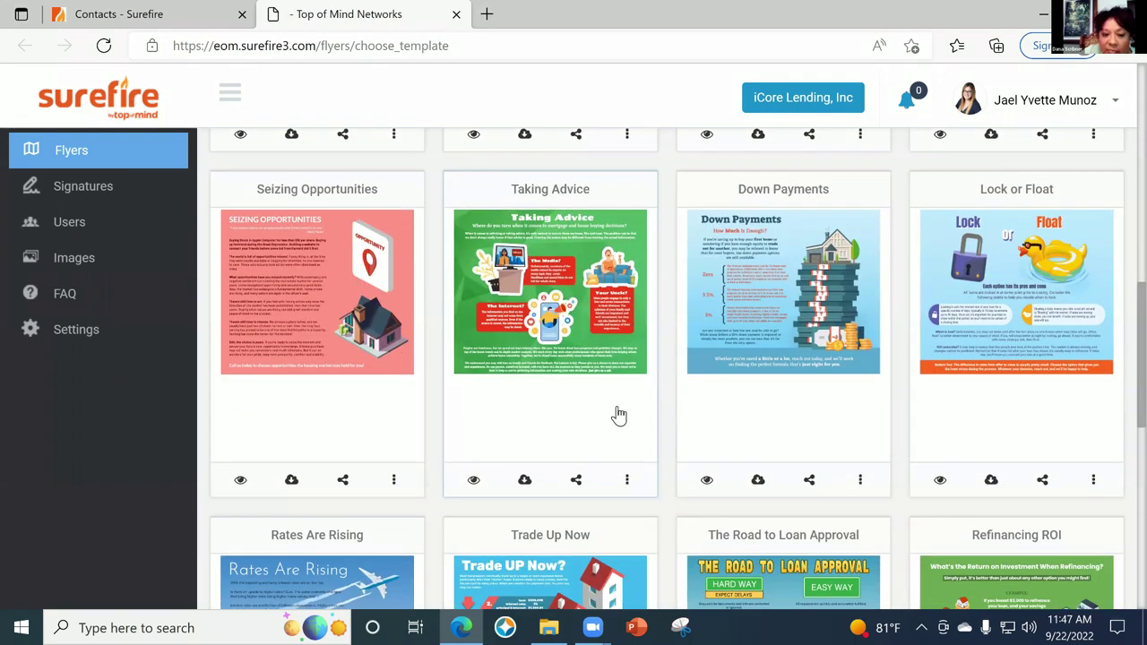
pyautogui.scroll(-5, 617, 412)
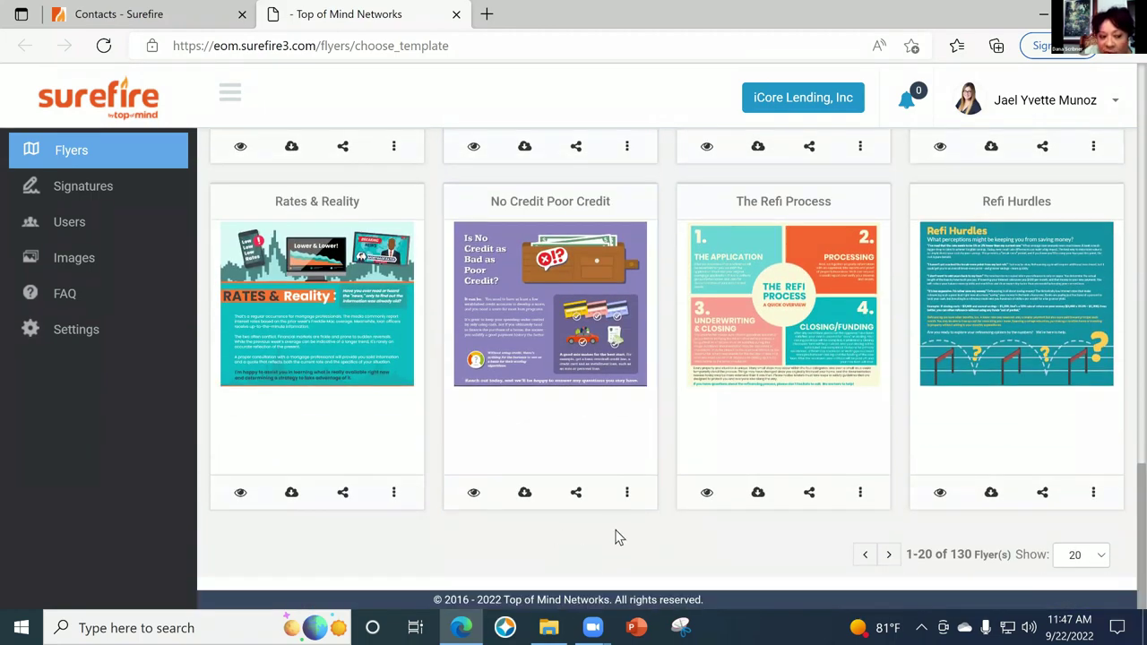
pyautogui.scroll(9, 392, 460)
pyautogui.scroll(10, 238, 403)
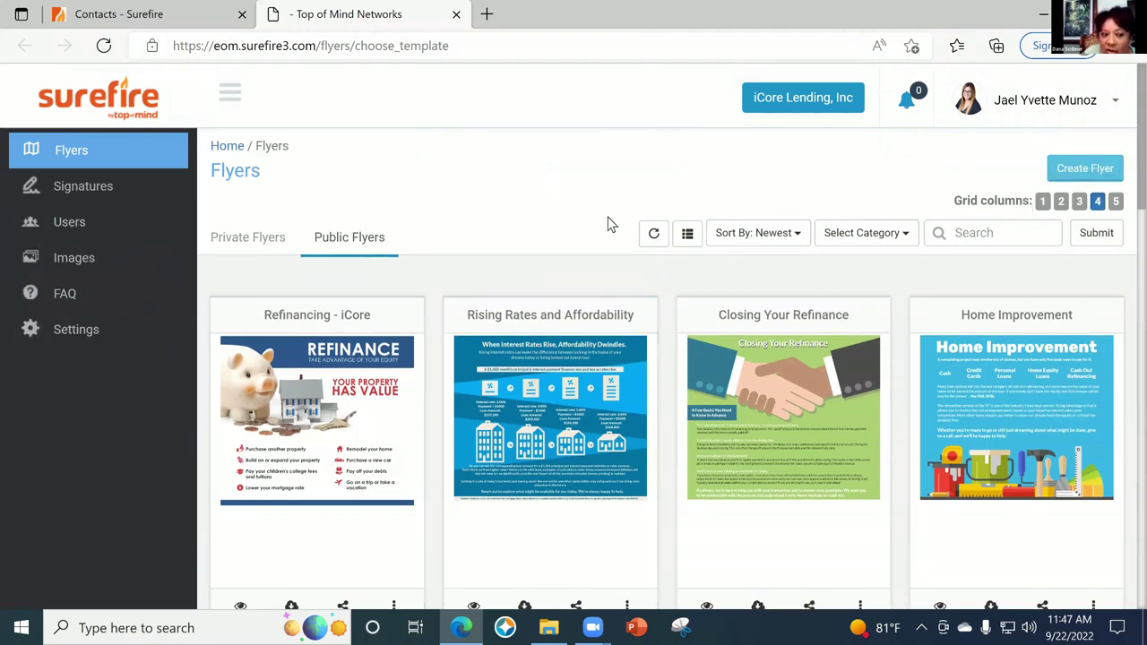
pyautogui.click(287, 236)
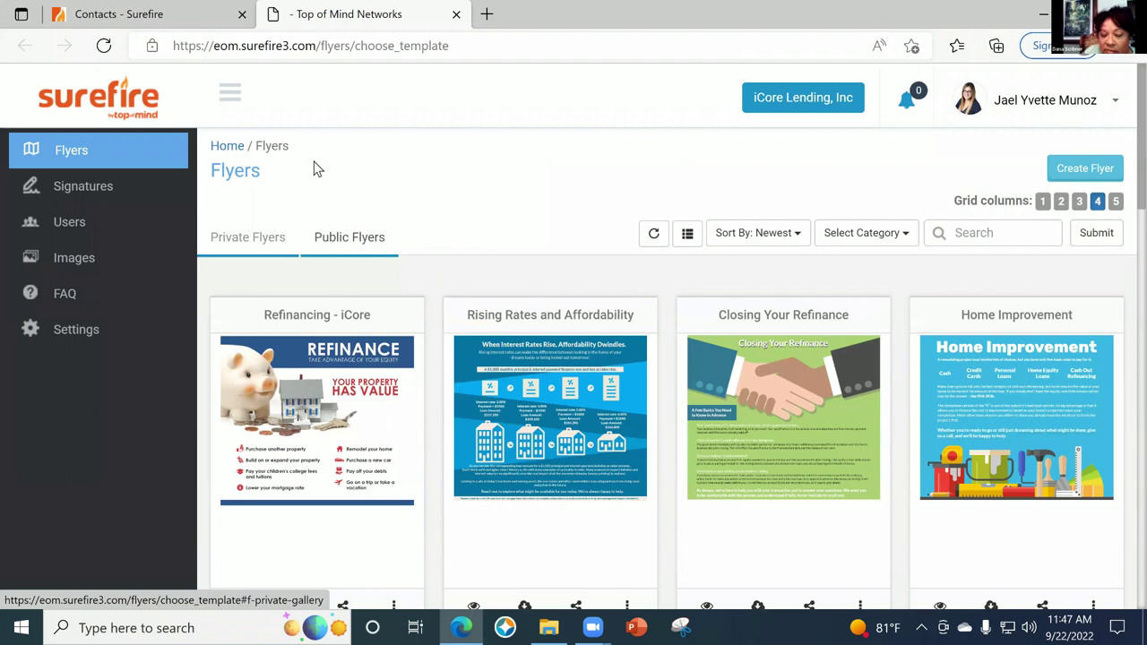
# - Close the Top of Mind Networks Flyers tab and bring up Zoom Meeting Controls from the taskbar
pyautogui.click(456, 14)
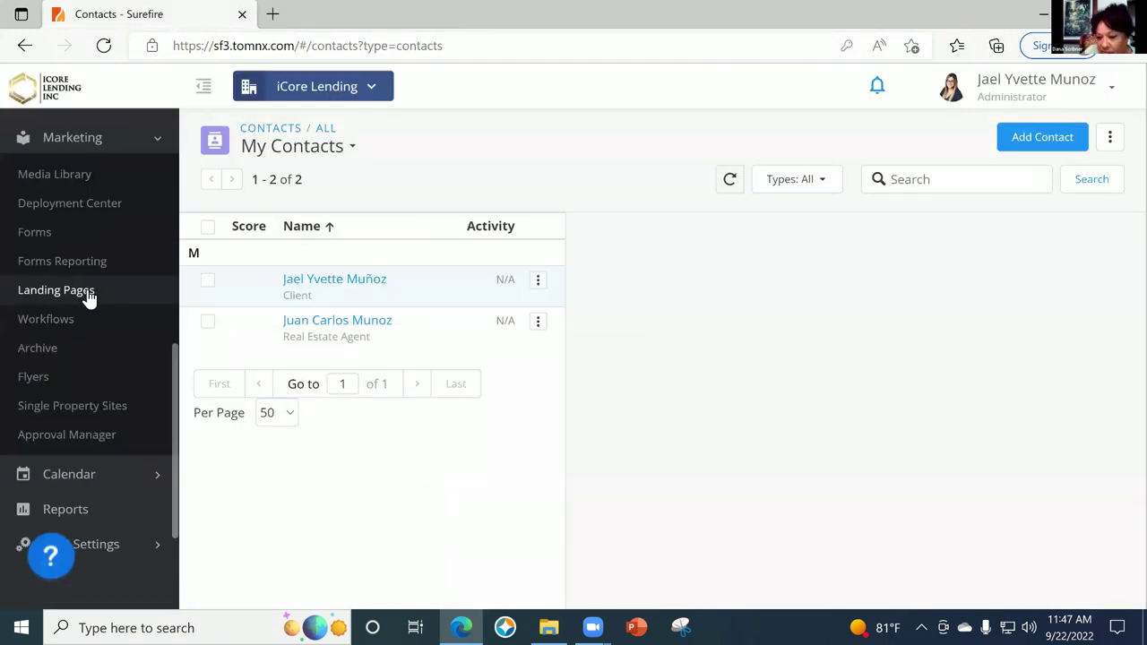
pyautogui.scroll(10, 89, 292)
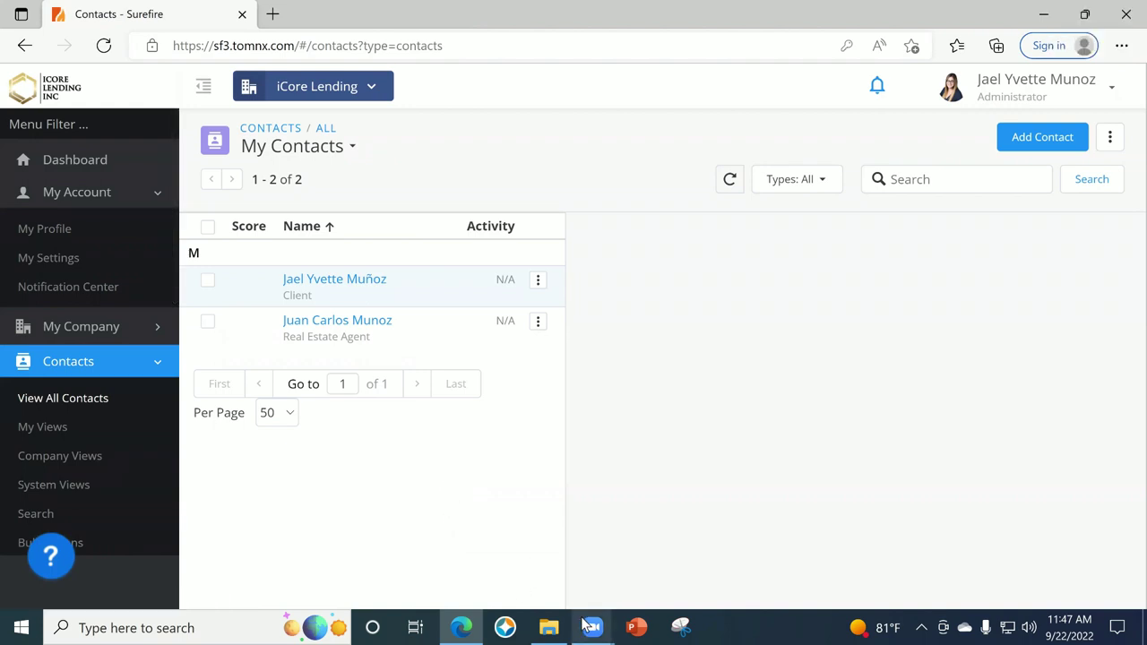
pyautogui.moveTo(584, 624)
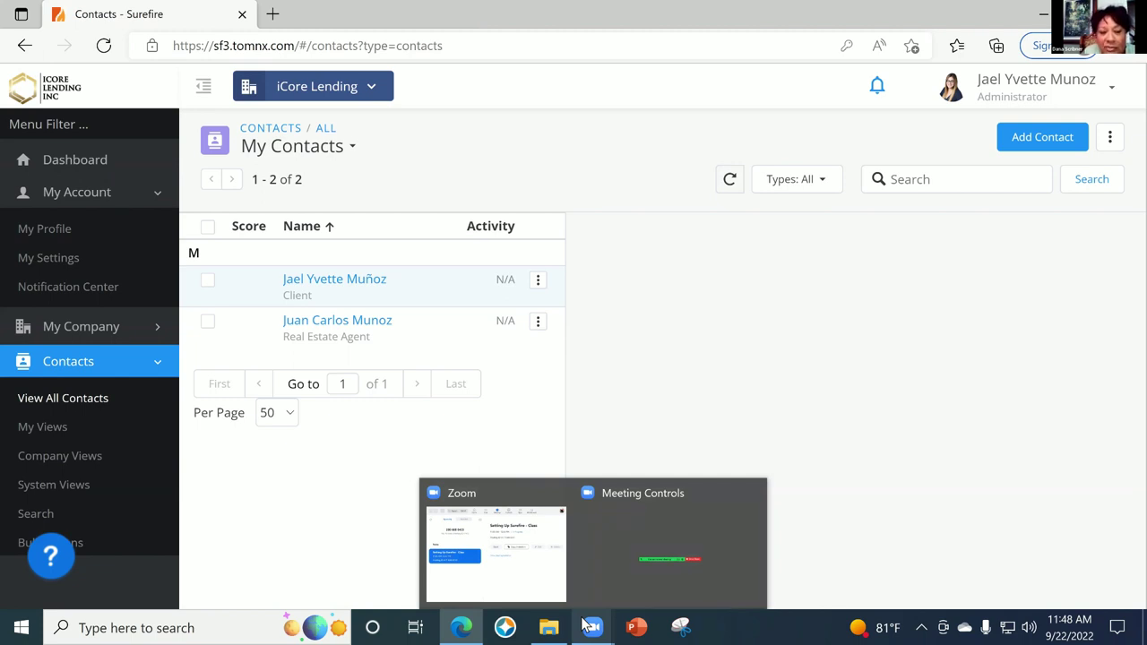
pyautogui.click(613, 508)
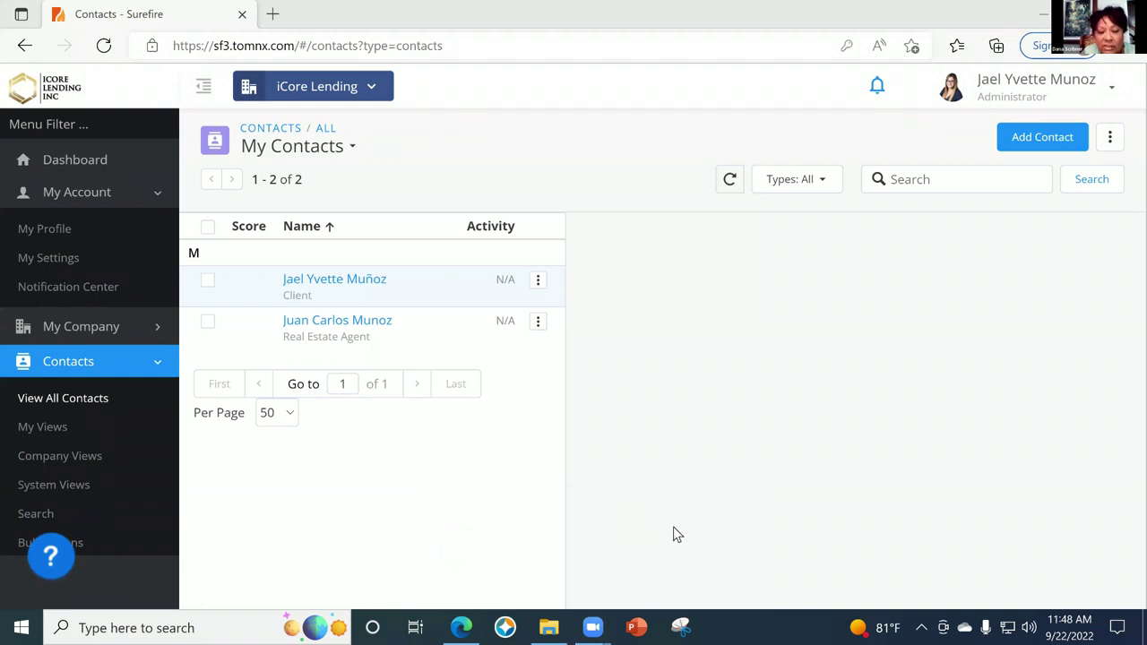
# - Bring up the Surefire Set Up folder, minimize Edge, and close the folder to reveal the desktop
pyautogui.click(543, 625)
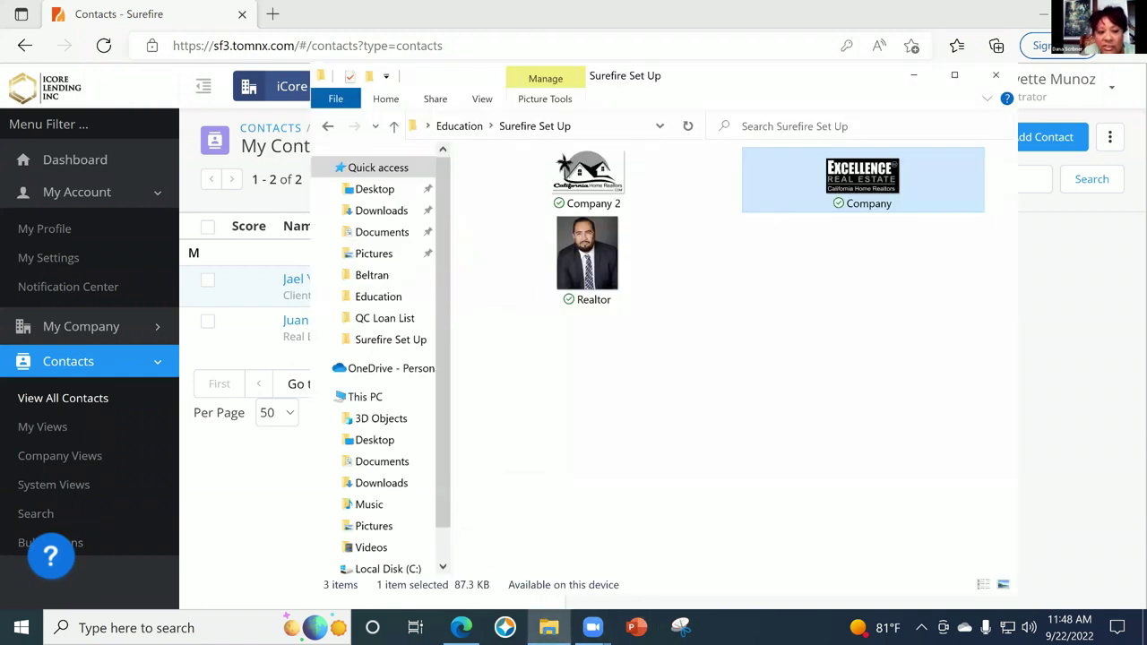
pyautogui.click(1088, 13)
pyautogui.click(1044, 19)
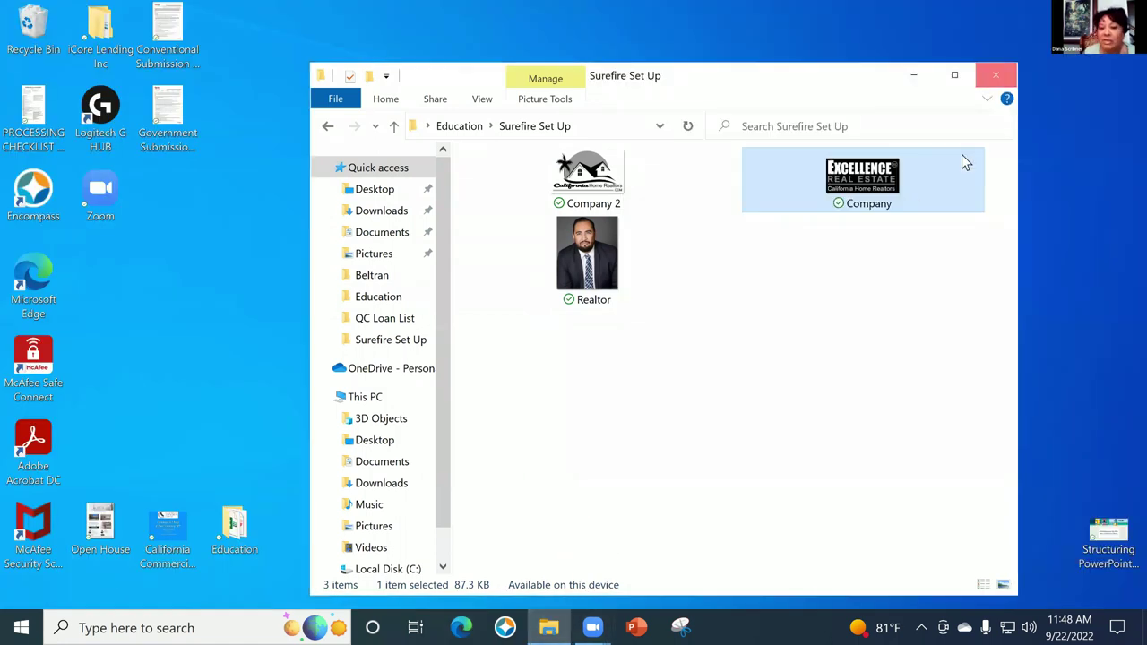
pyautogui.hotkey('alt', 'F4')
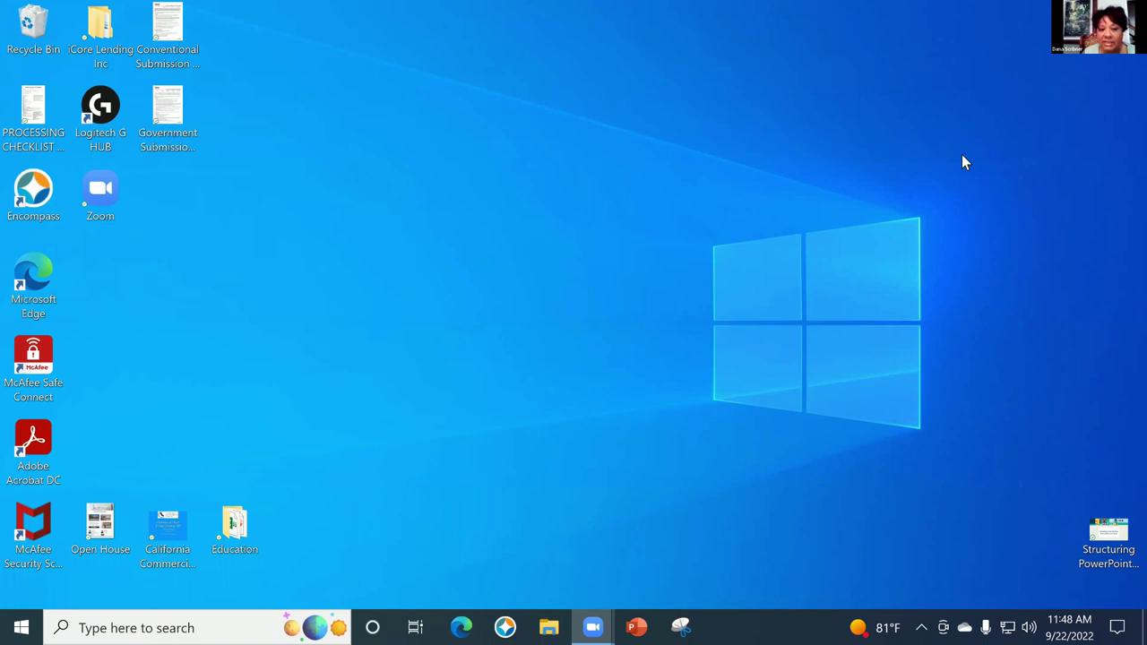